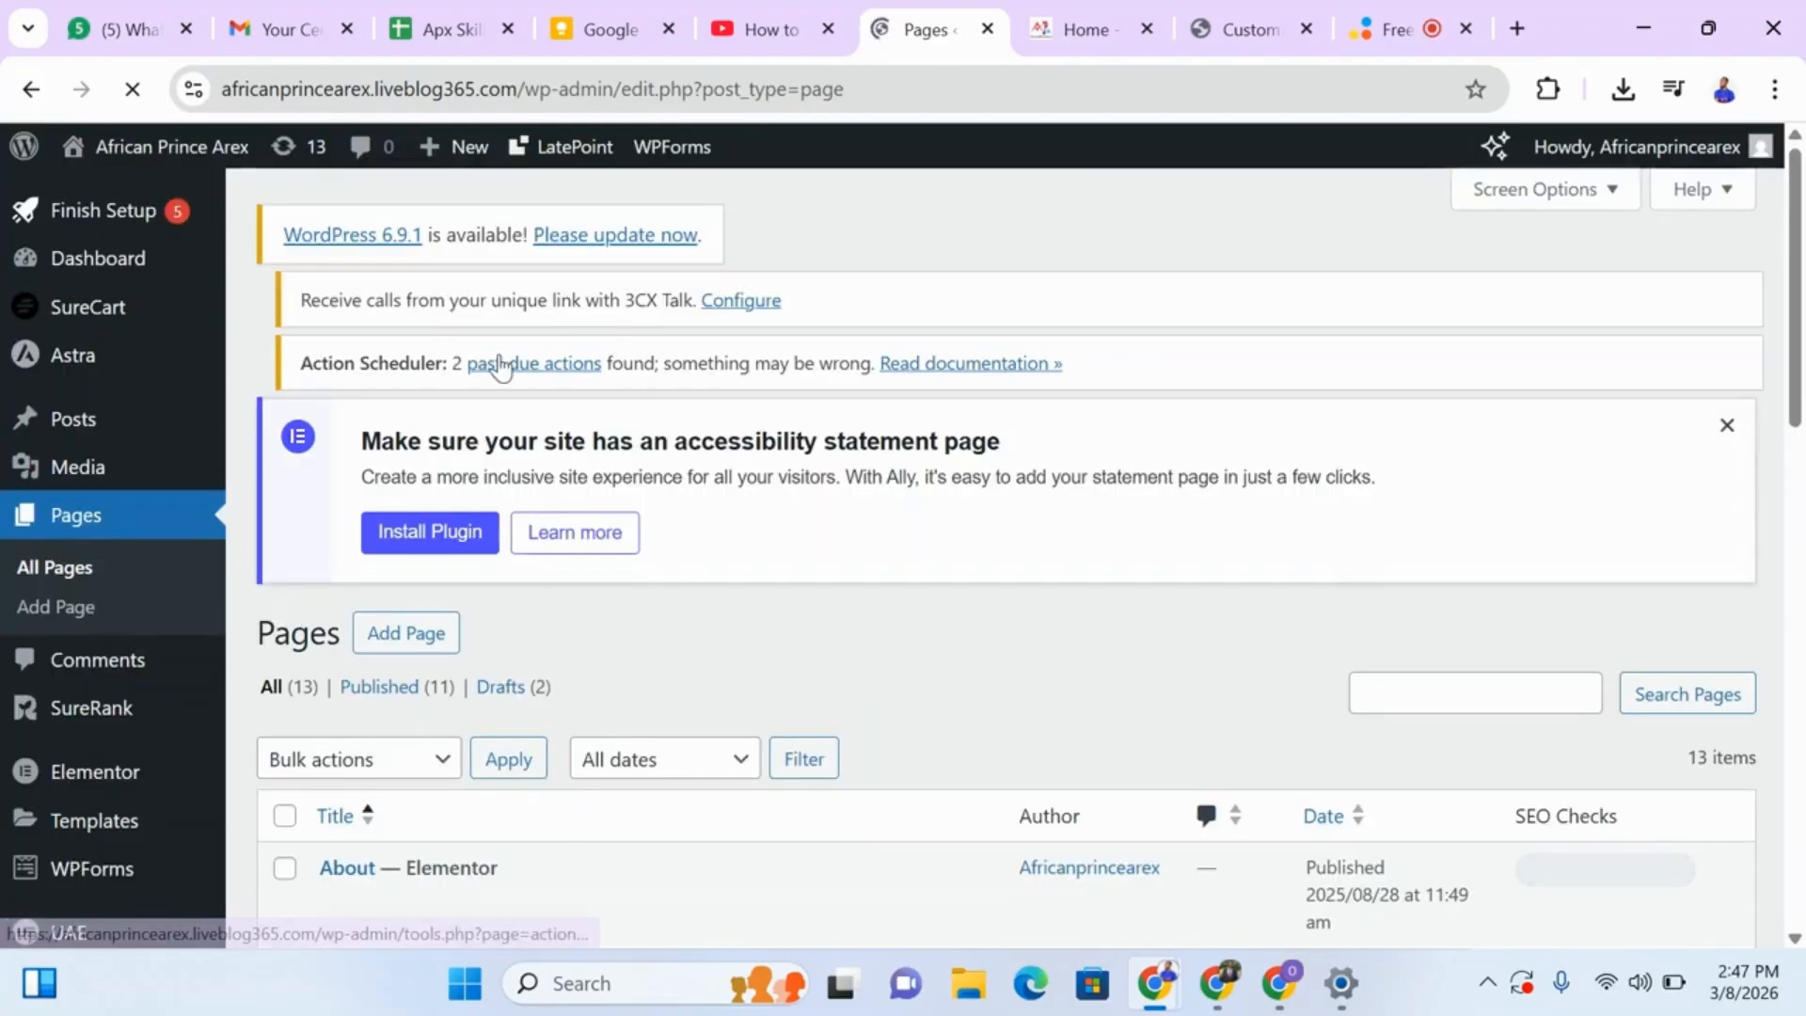
Review the header and navigation menu on the live home page, and return to the Pages list.
{"action": "left_click", "coordinate": [1044, 15]}
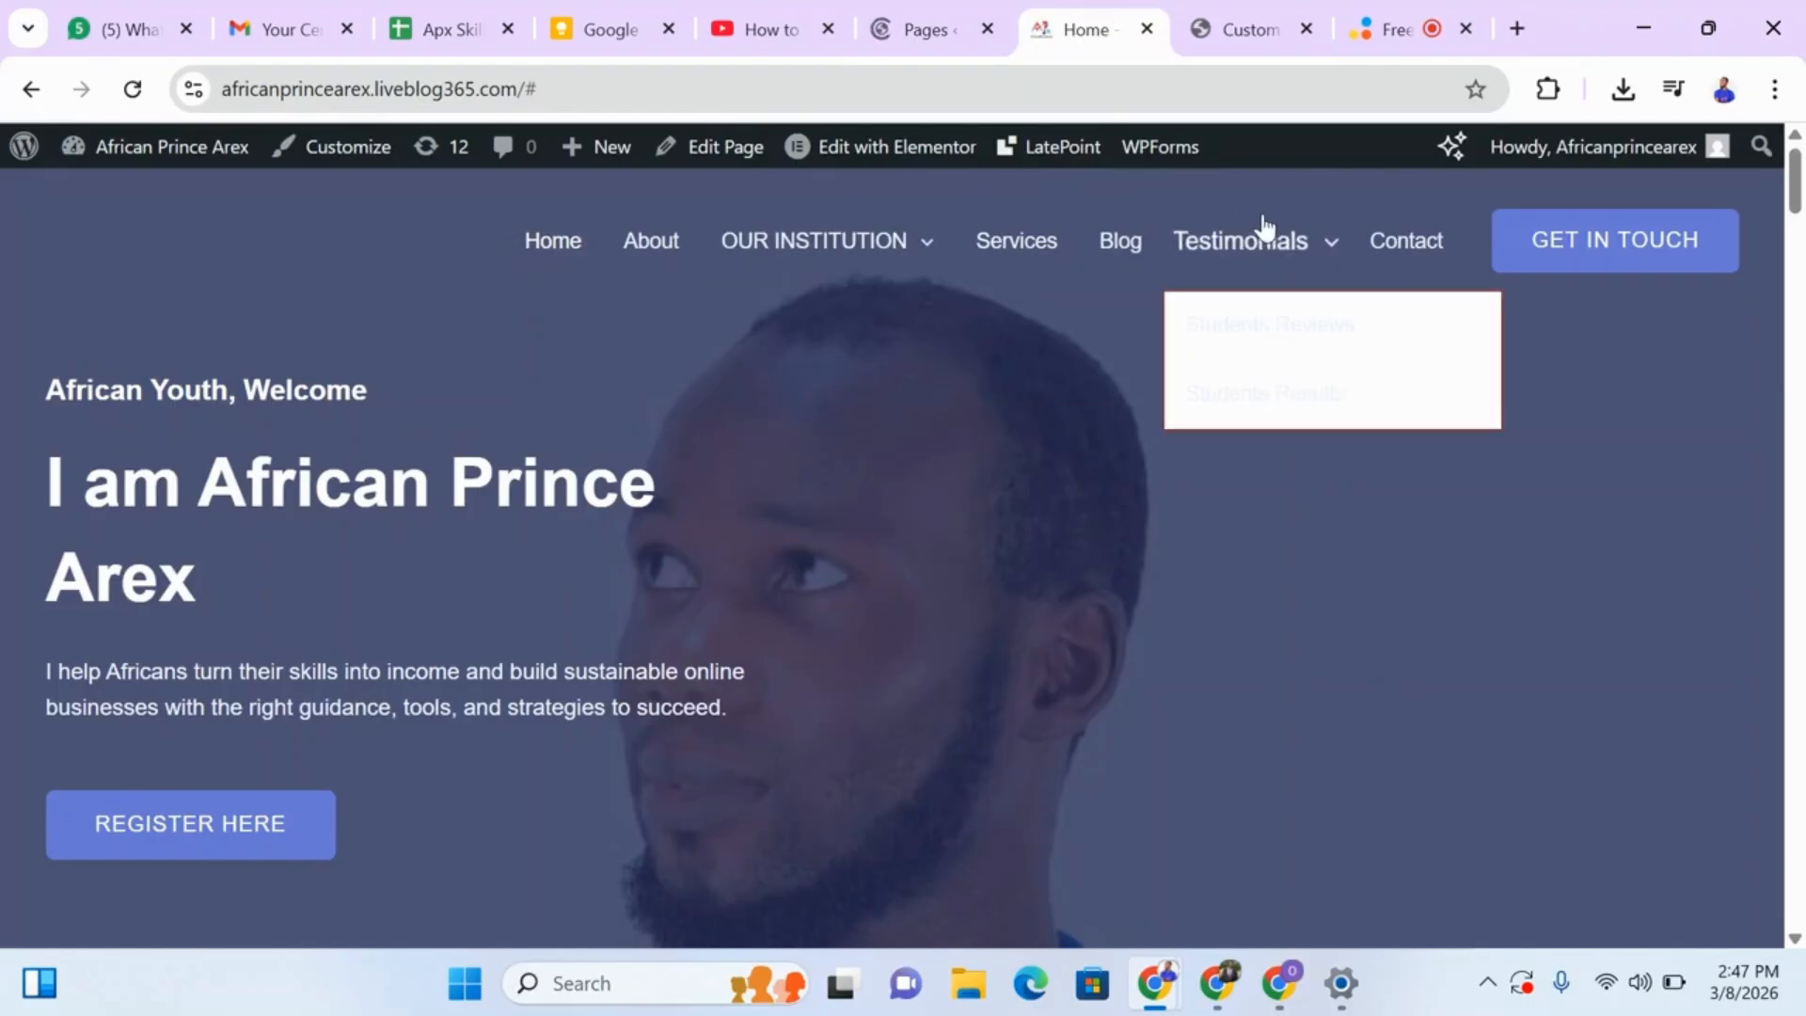
{"action": "left_click", "coordinate": [950, 29]}
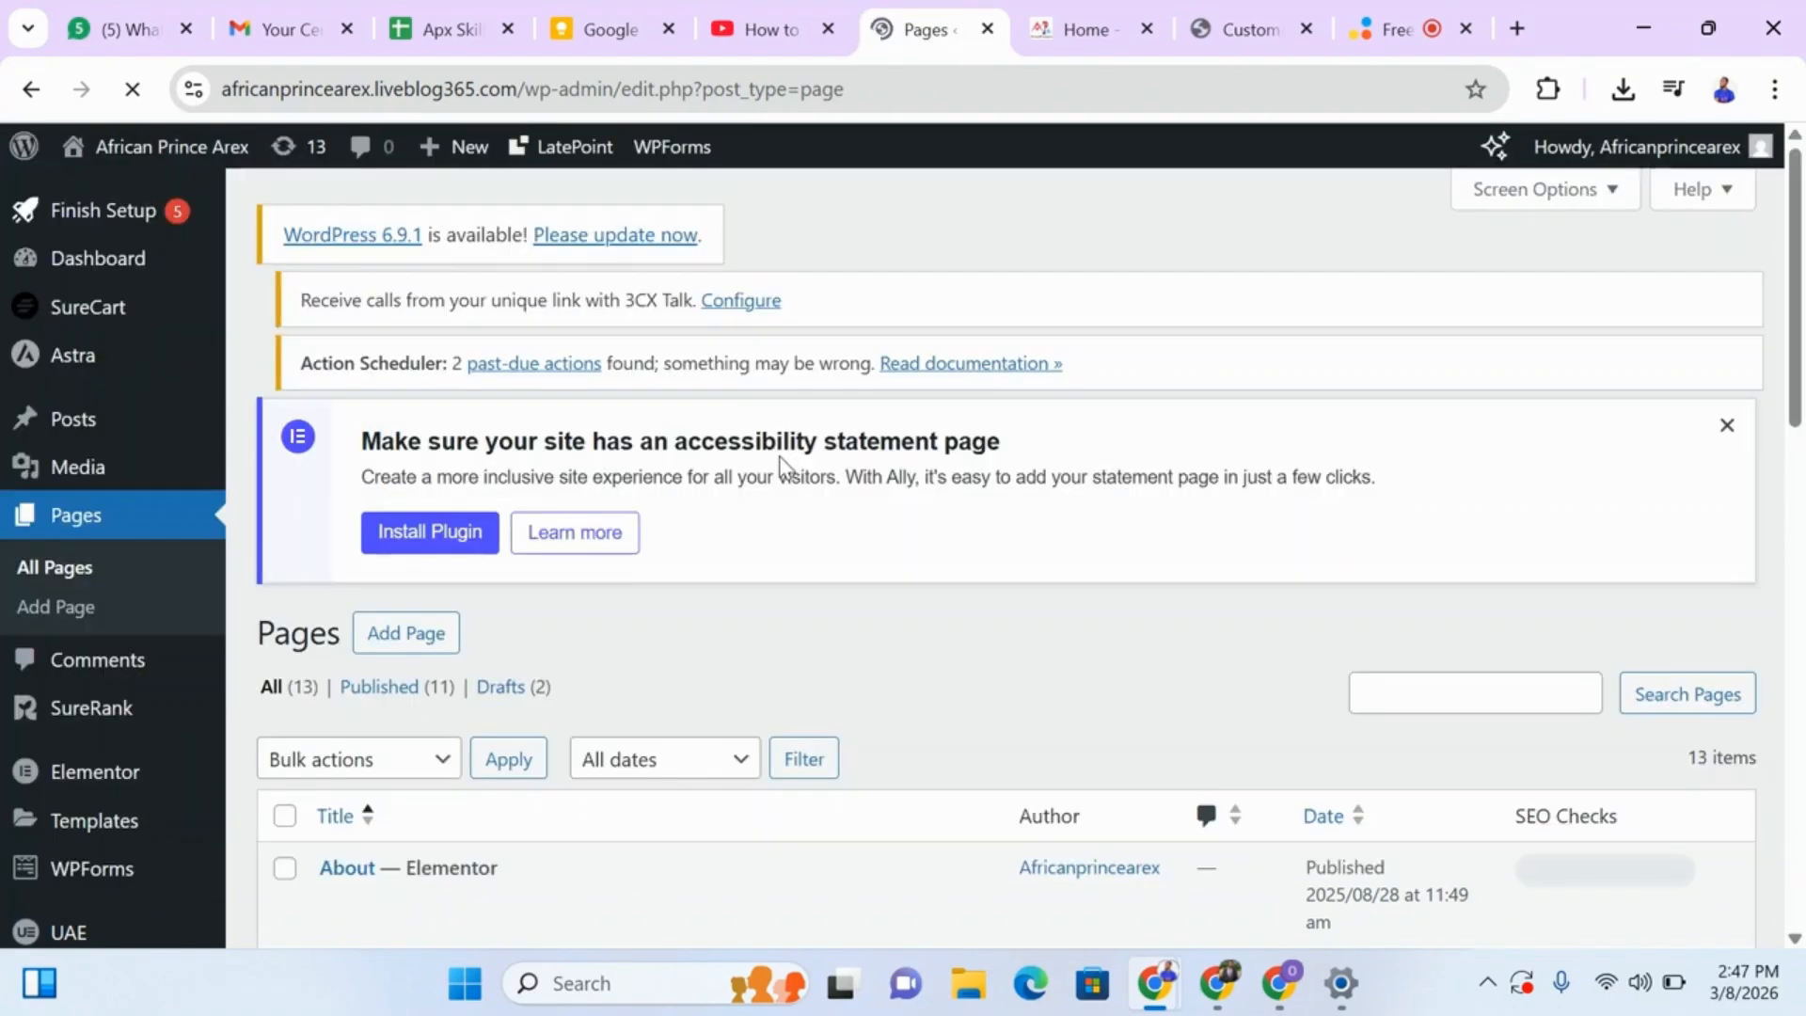
{"action": "left_click", "coordinate": [1068, 30]}
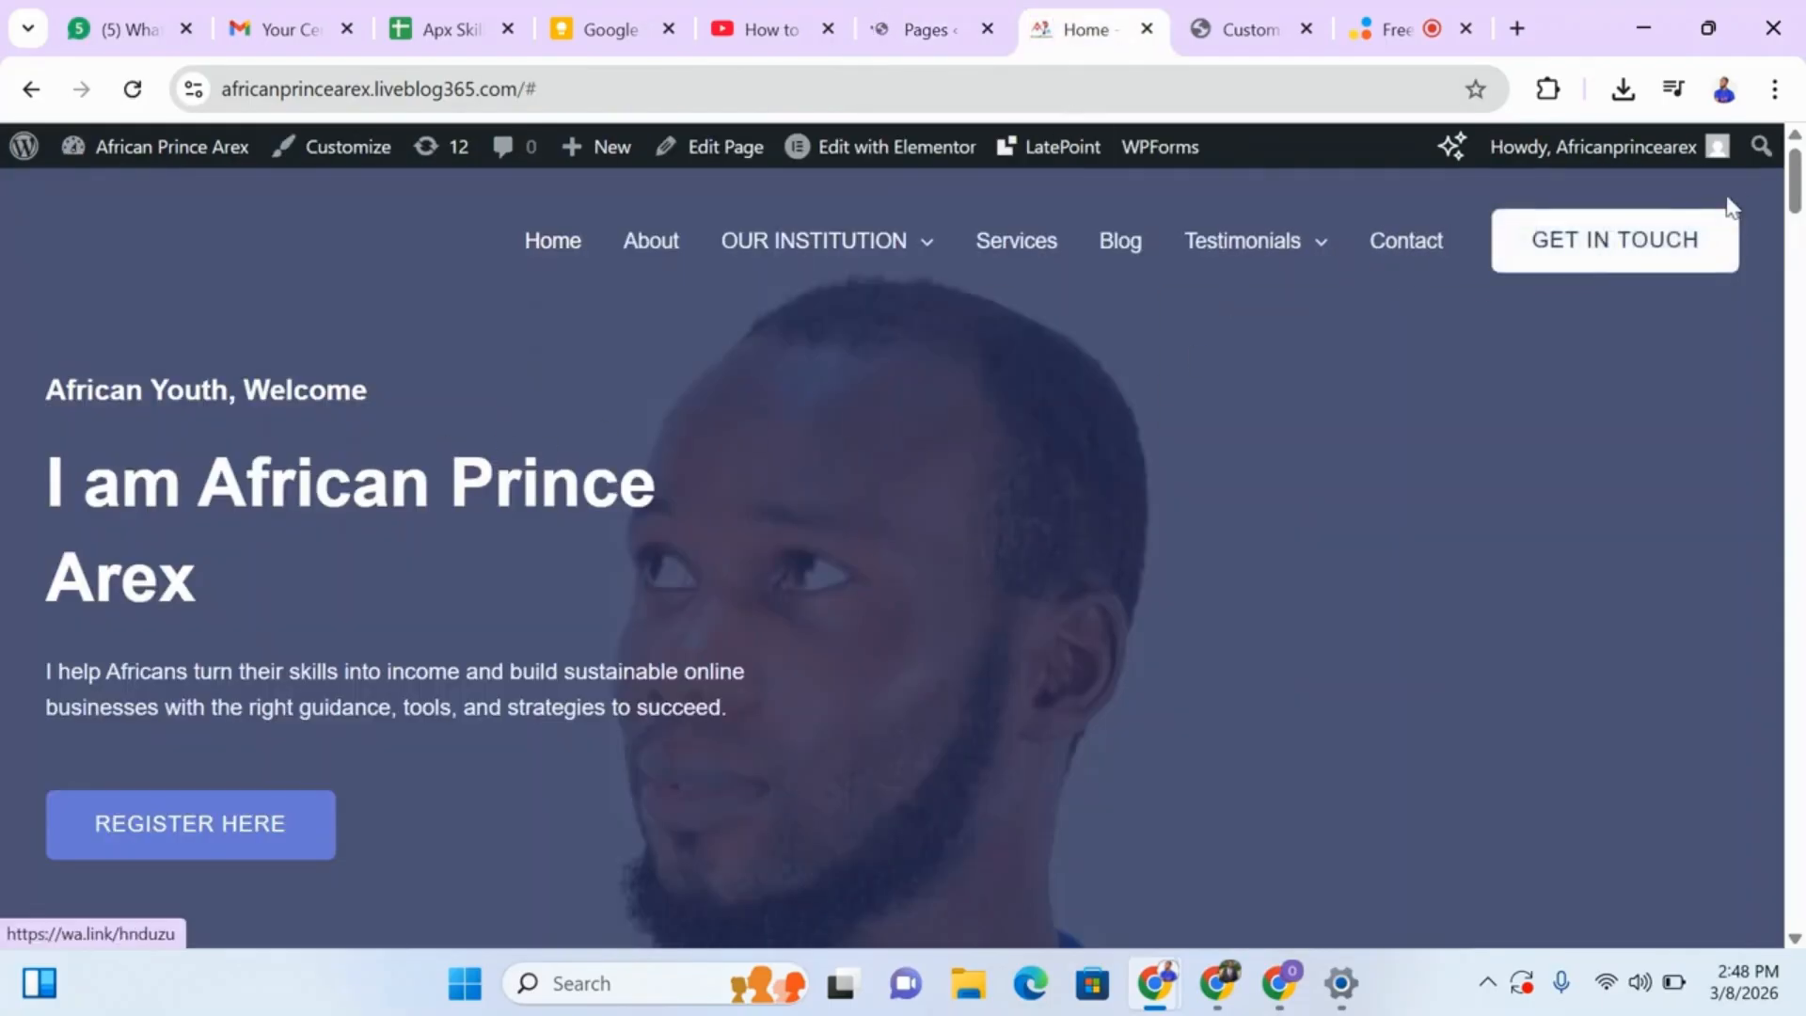
{"action": "scroll", "coordinate": [1788, 384], "scroll_direction": "down", "scroll_amount": 15}
{"action": "scroll", "coordinate": [1787, 383], "scroll_direction": "up", "scroll_amount": 15}
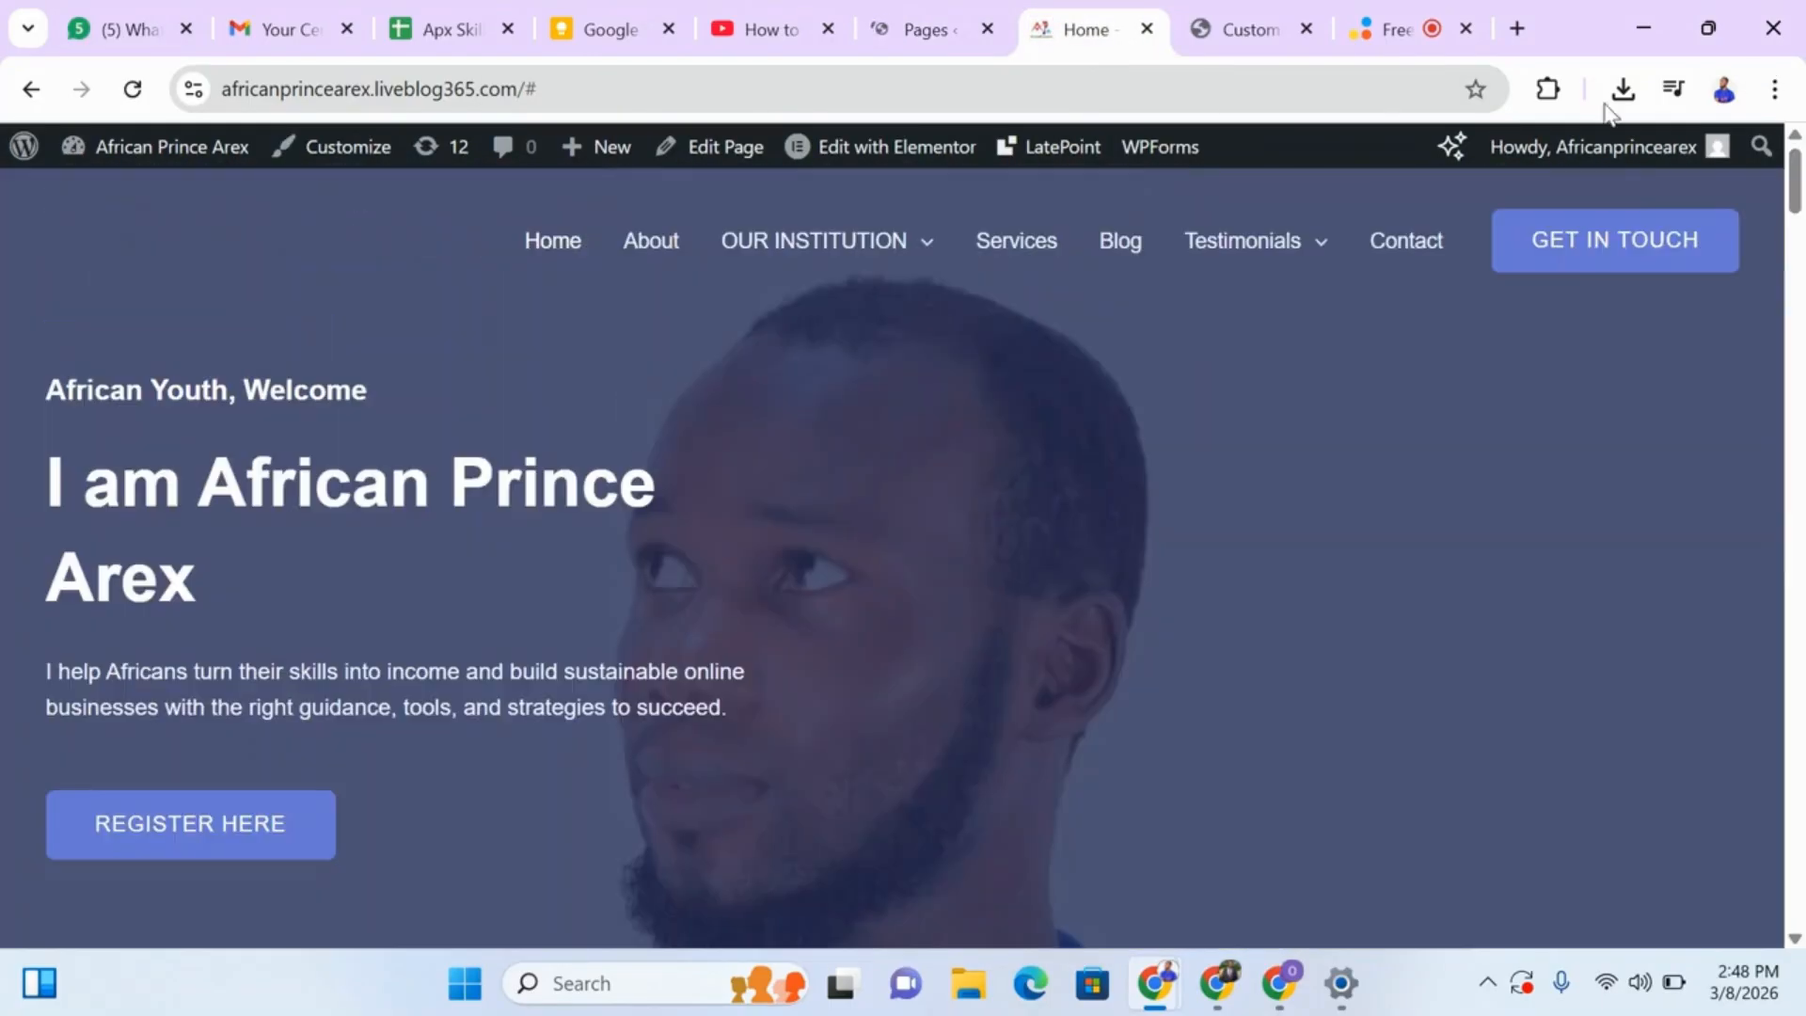
{"action": "left_click", "coordinate": [896, 19]}
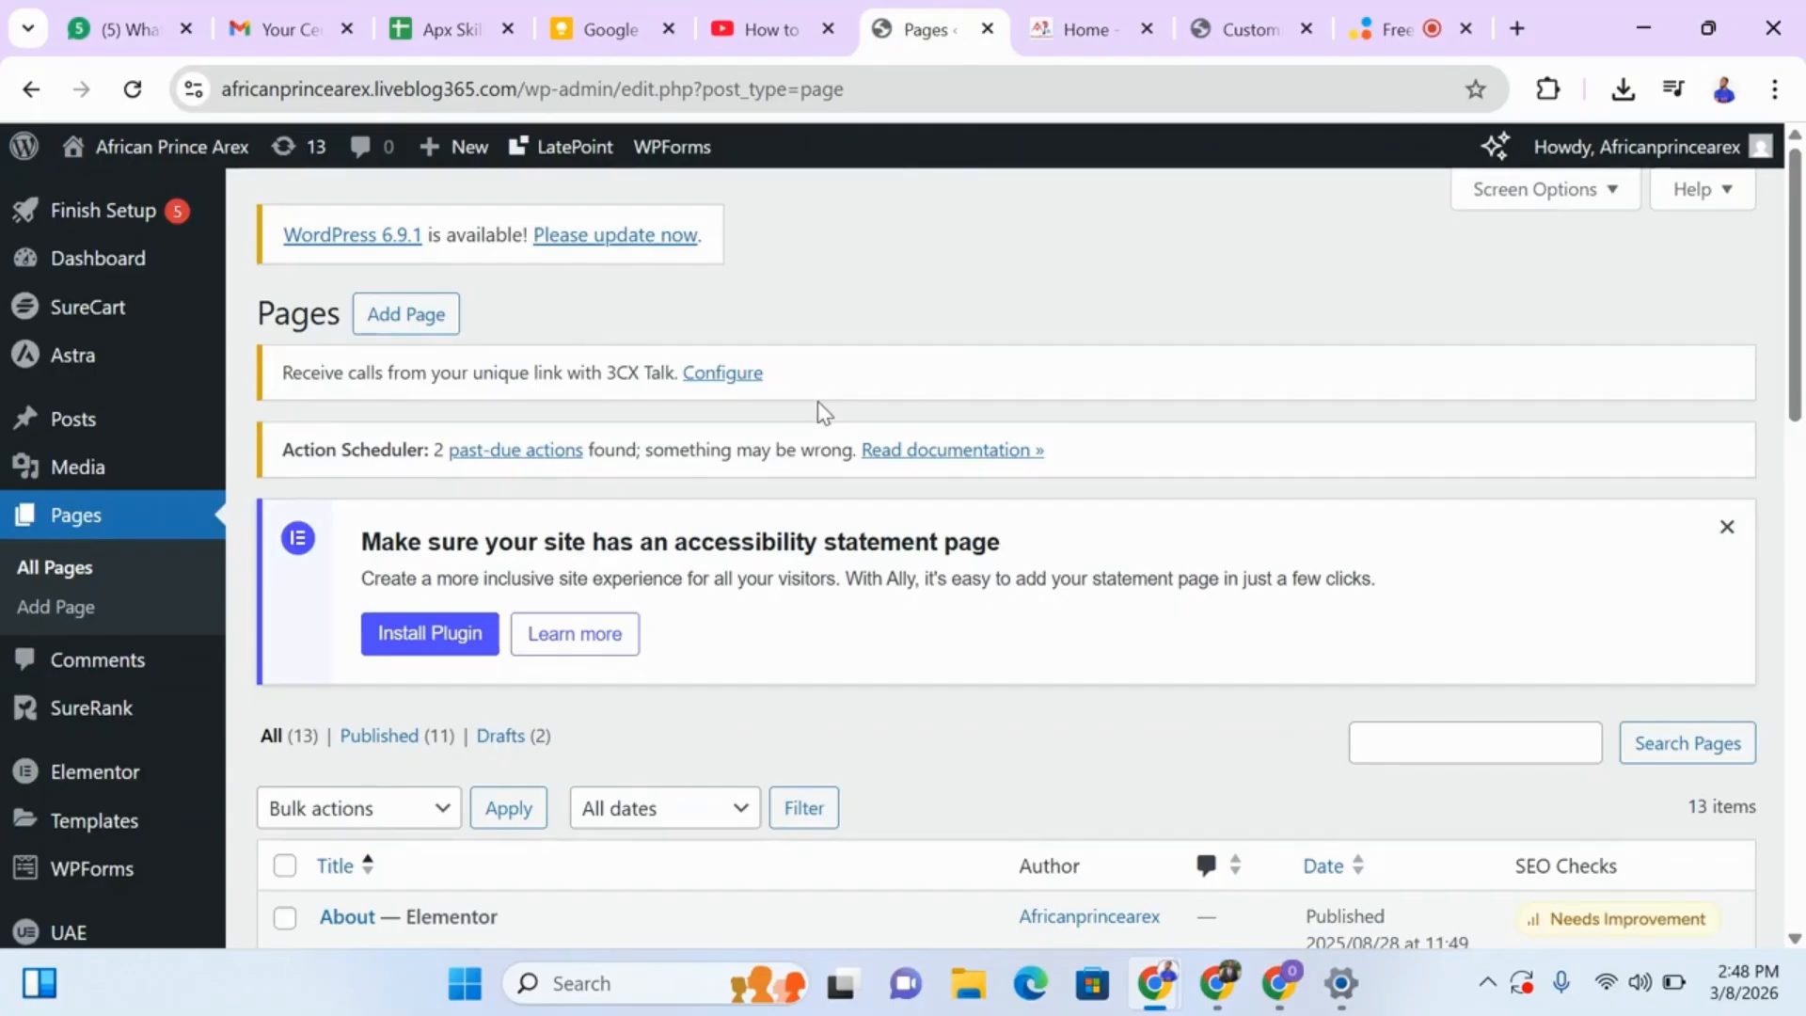
{"action": "left_click", "coordinate": [141, 263]}
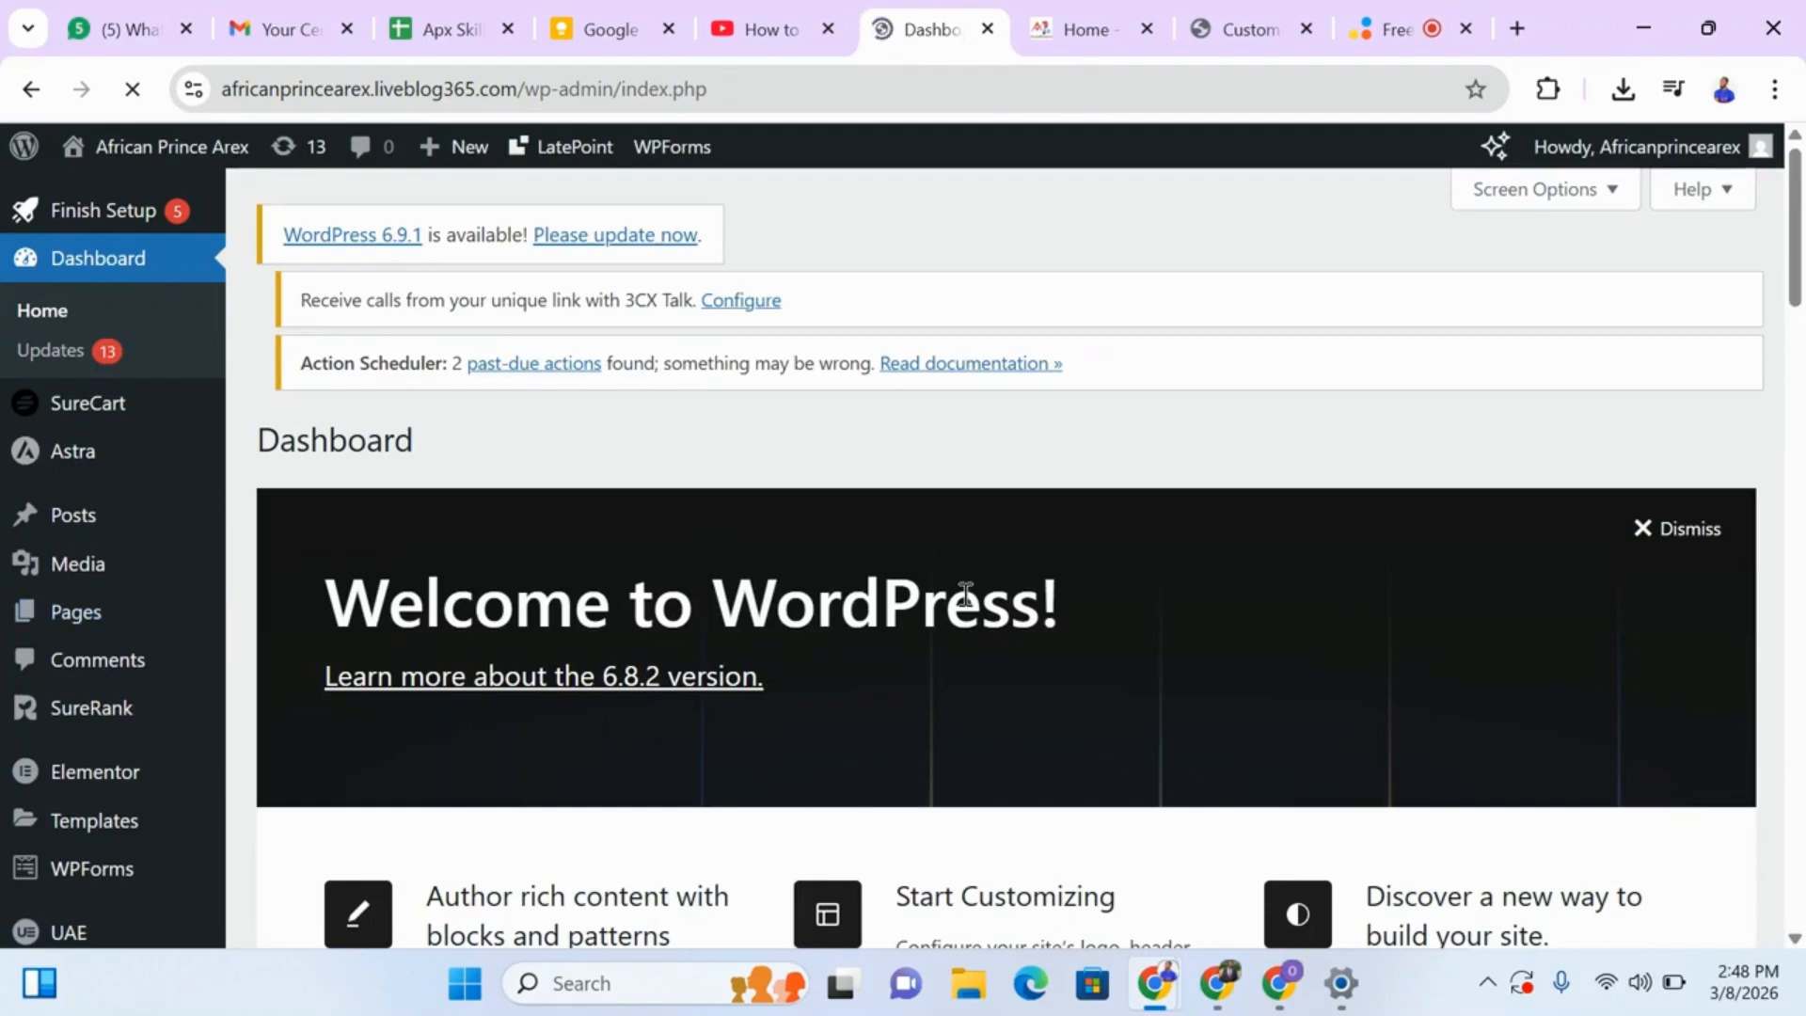
{"action": "left_click_drag", "start_coordinate": [1792, 234], "coordinate": [1792, 301]}
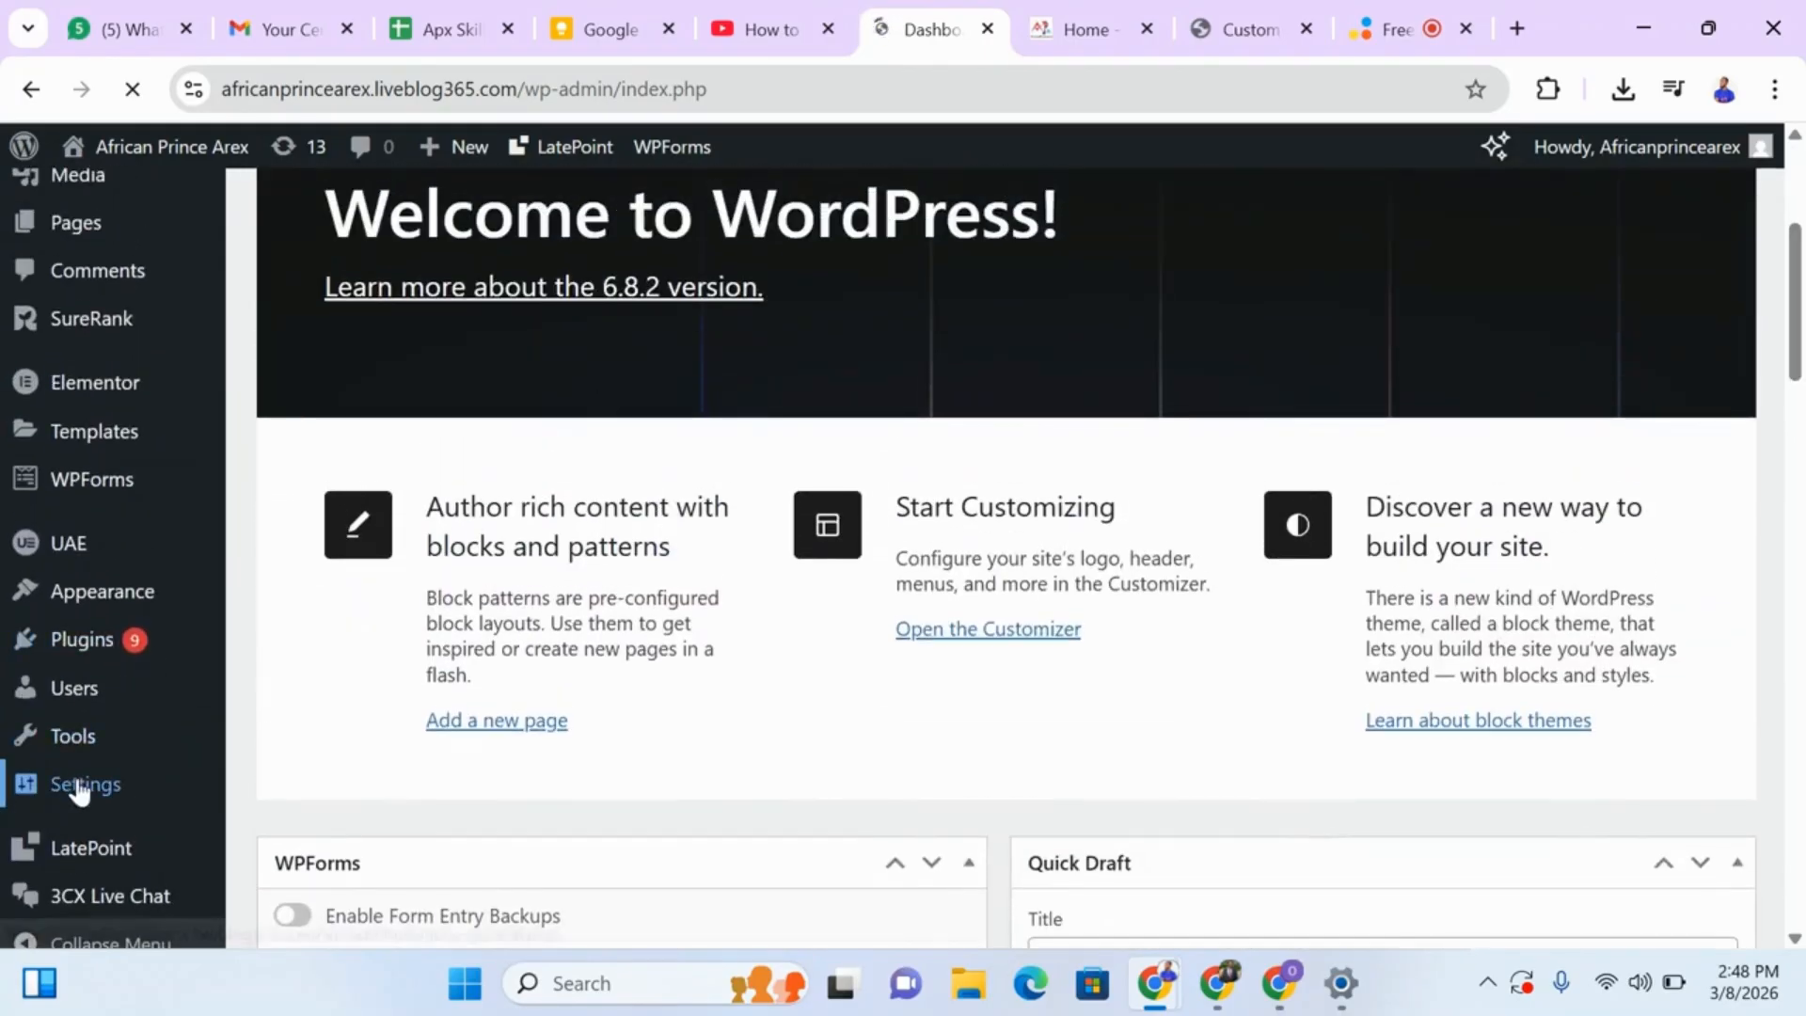
{"action": "mouse_move", "coordinate": [80, 791]}
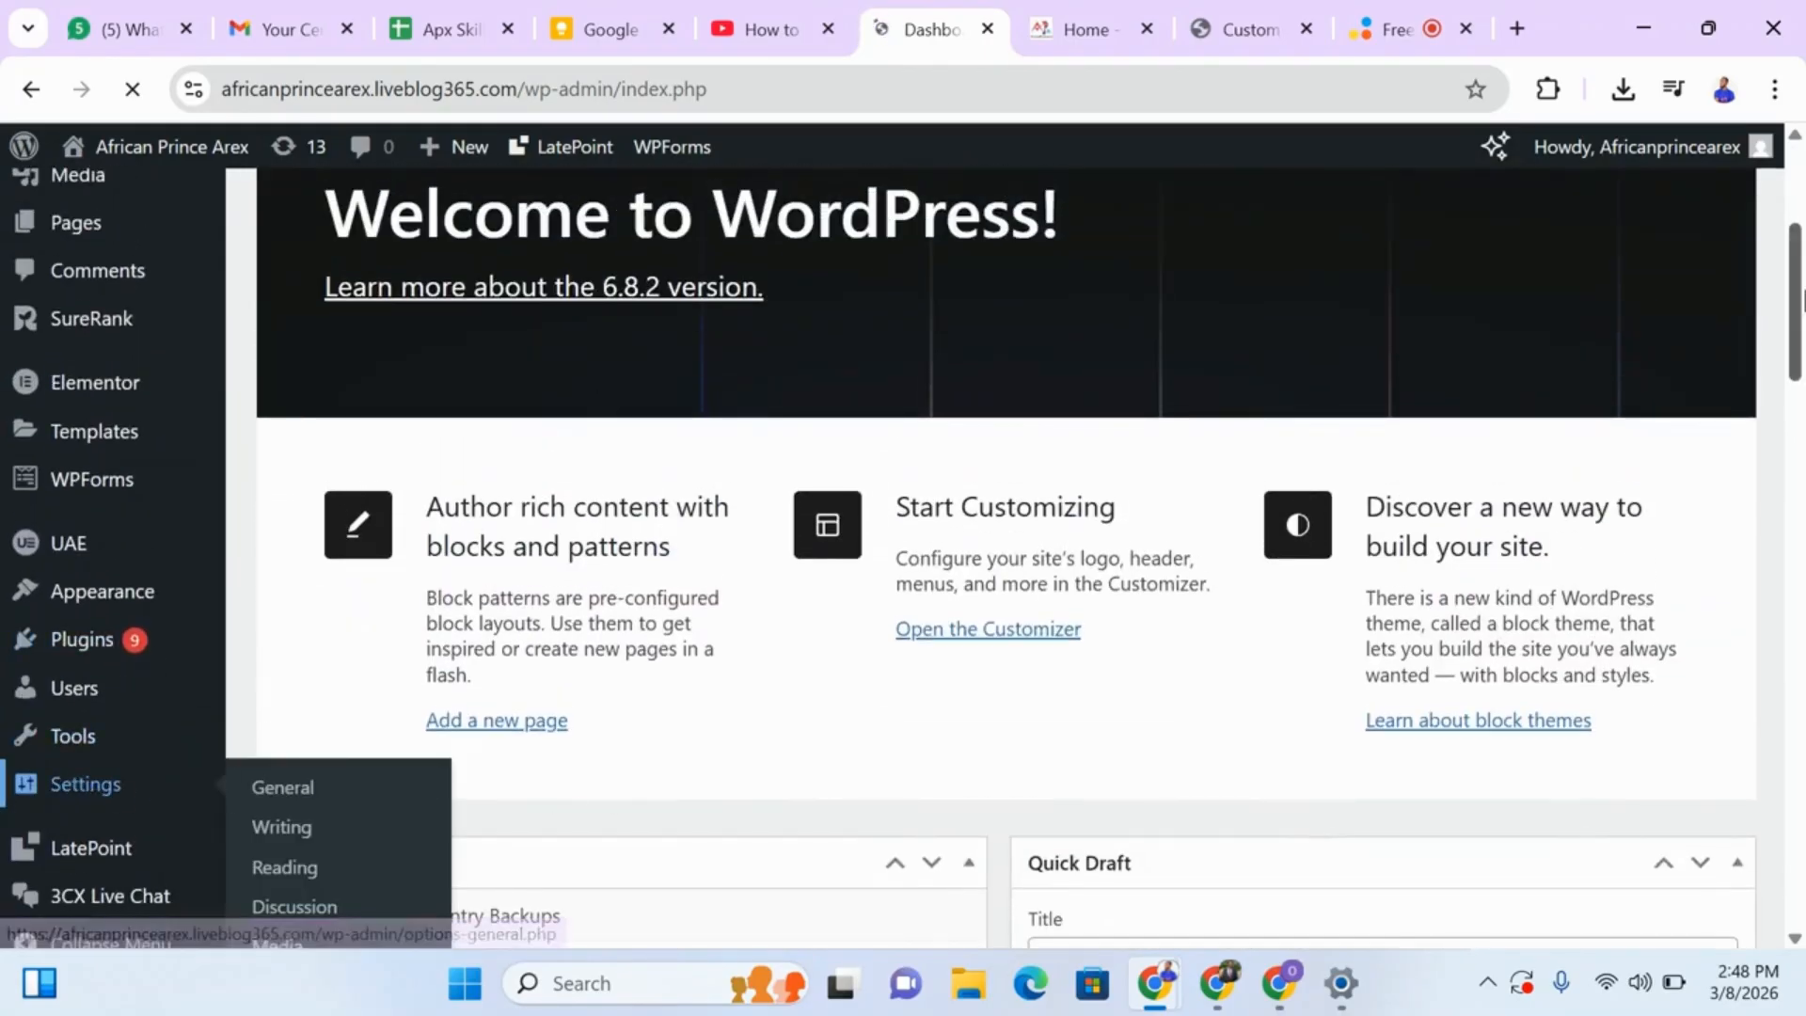
{"action": "left_click_drag", "start_coordinate": [1795, 257], "coordinate": [1802, 310]}
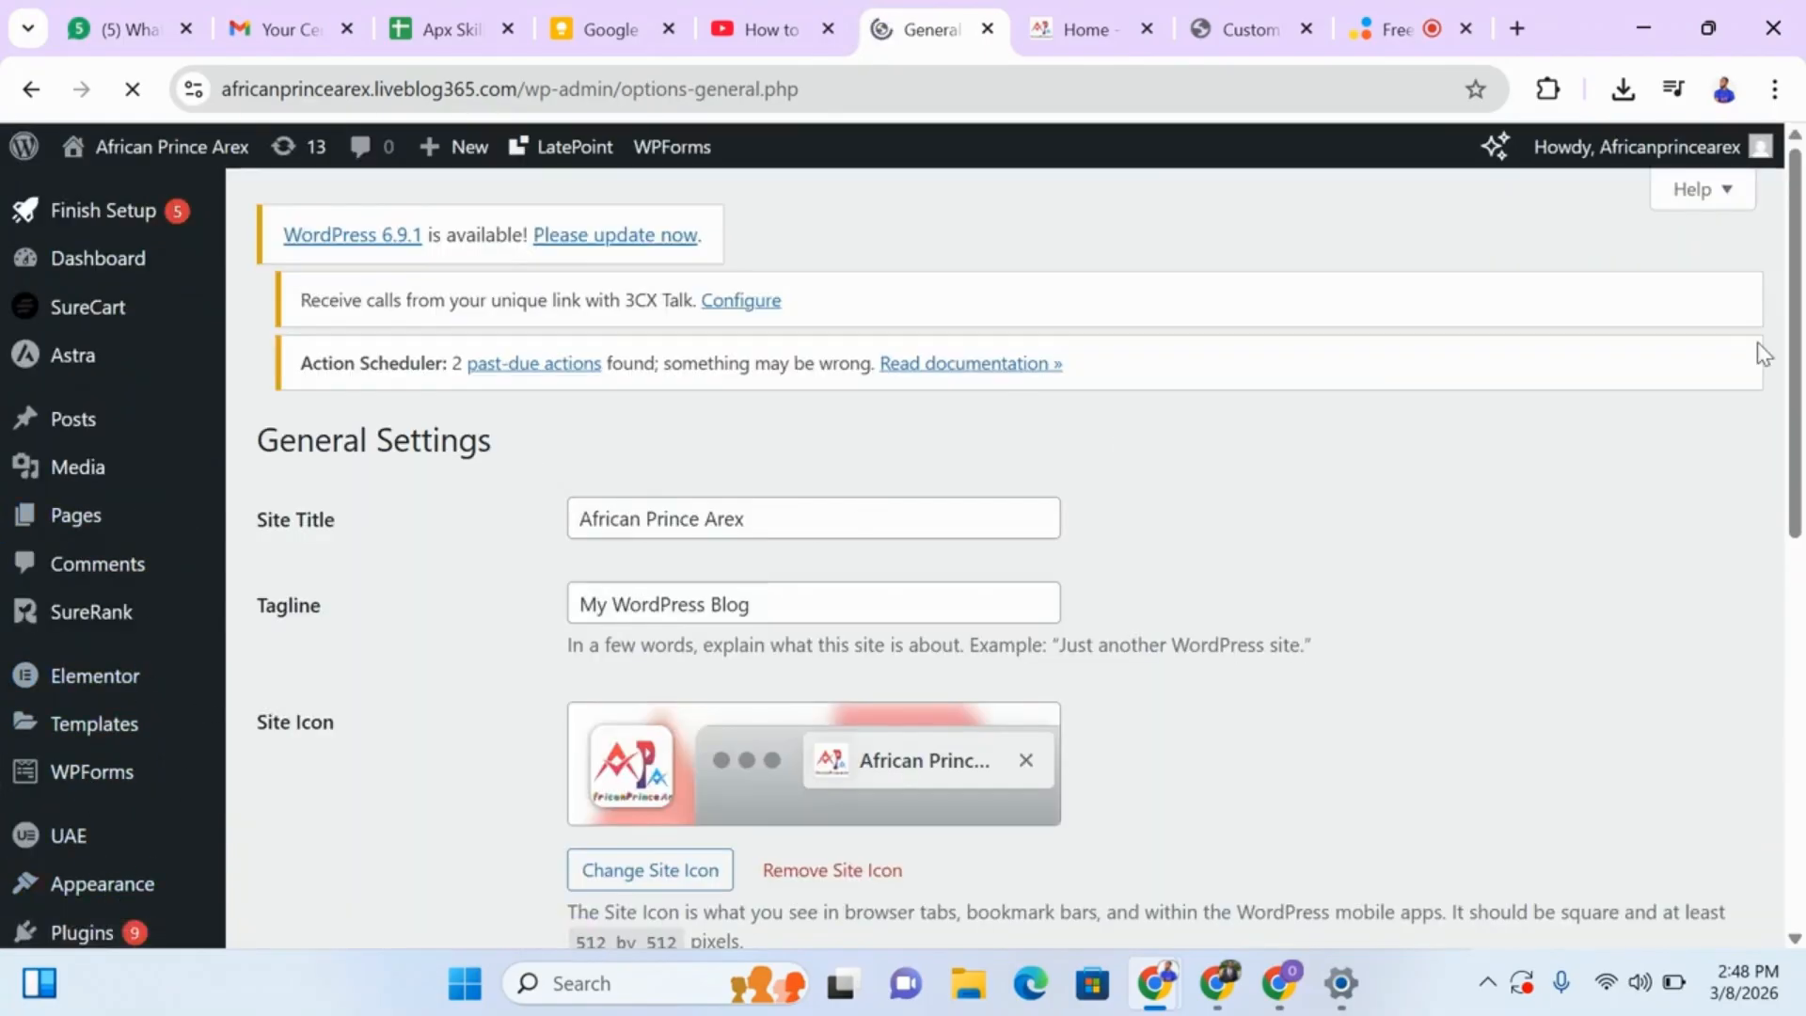
{"action": "left_click_drag", "start_coordinate": [1783, 233], "coordinate": [1796, 234]}
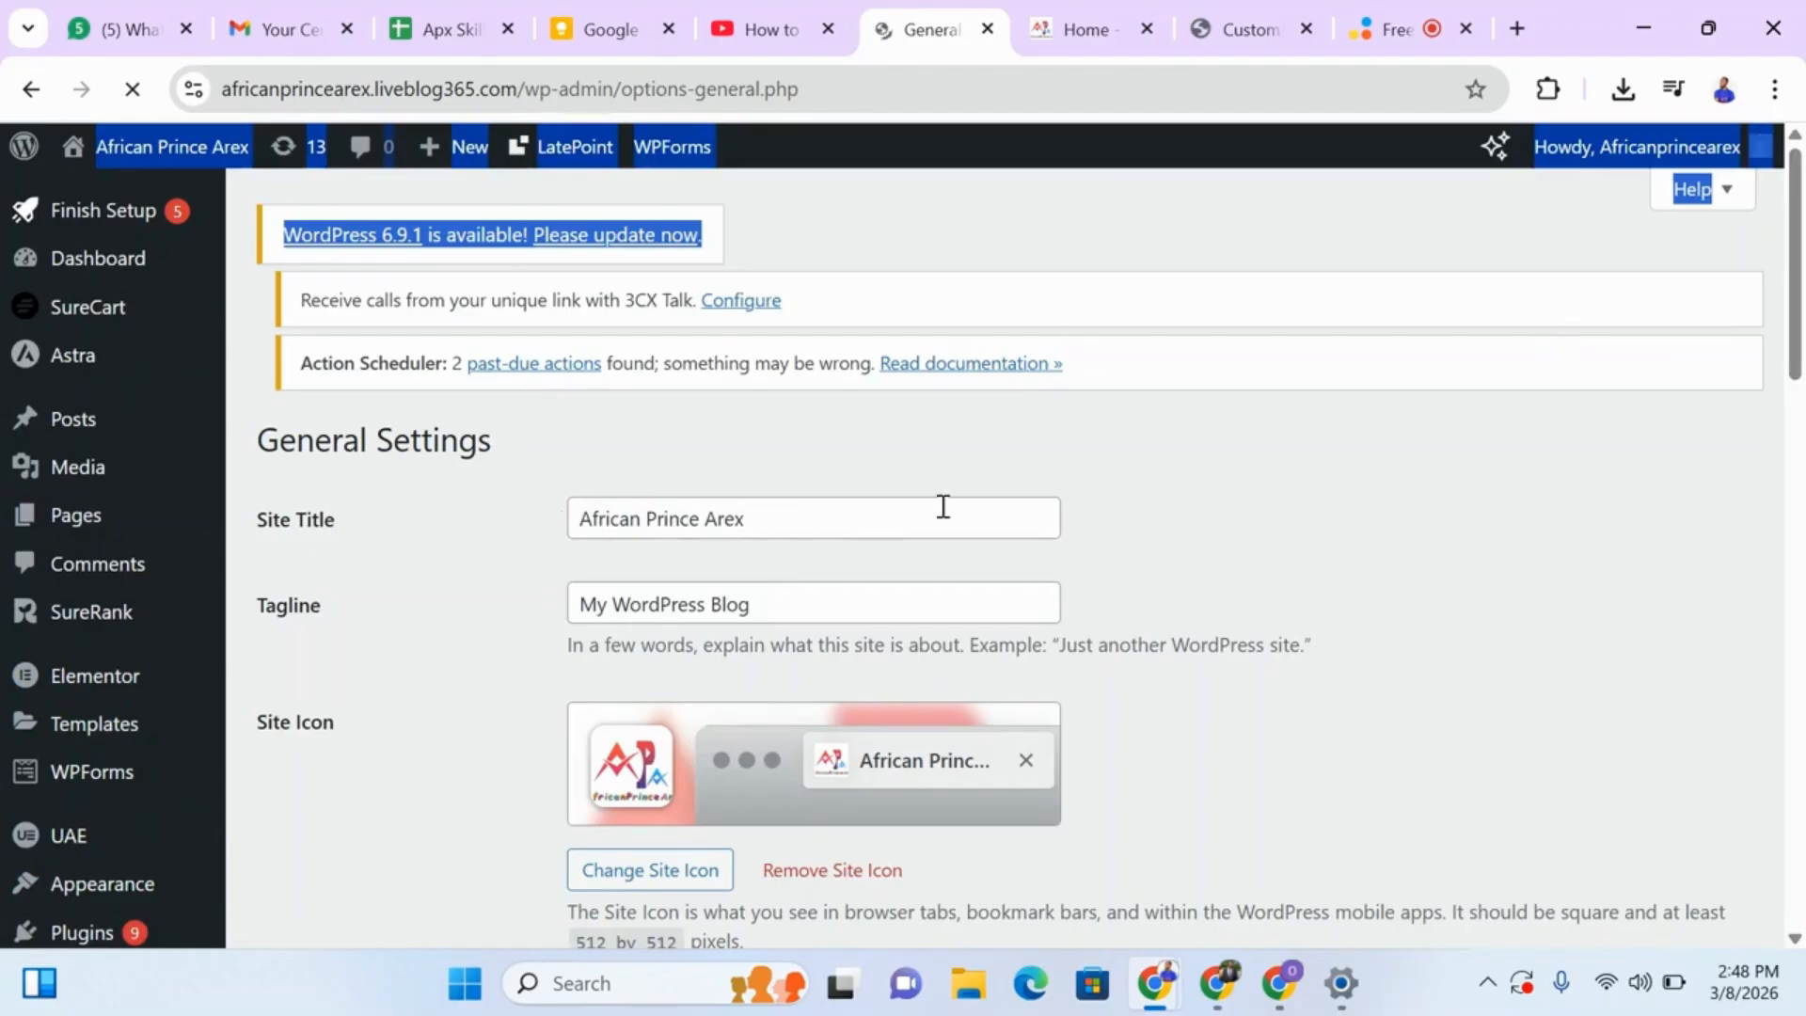
Open the Reading settings of the WordPress site from the admin dashboard.
{"action": "mouse_move", "coordinate": [138, 264]}
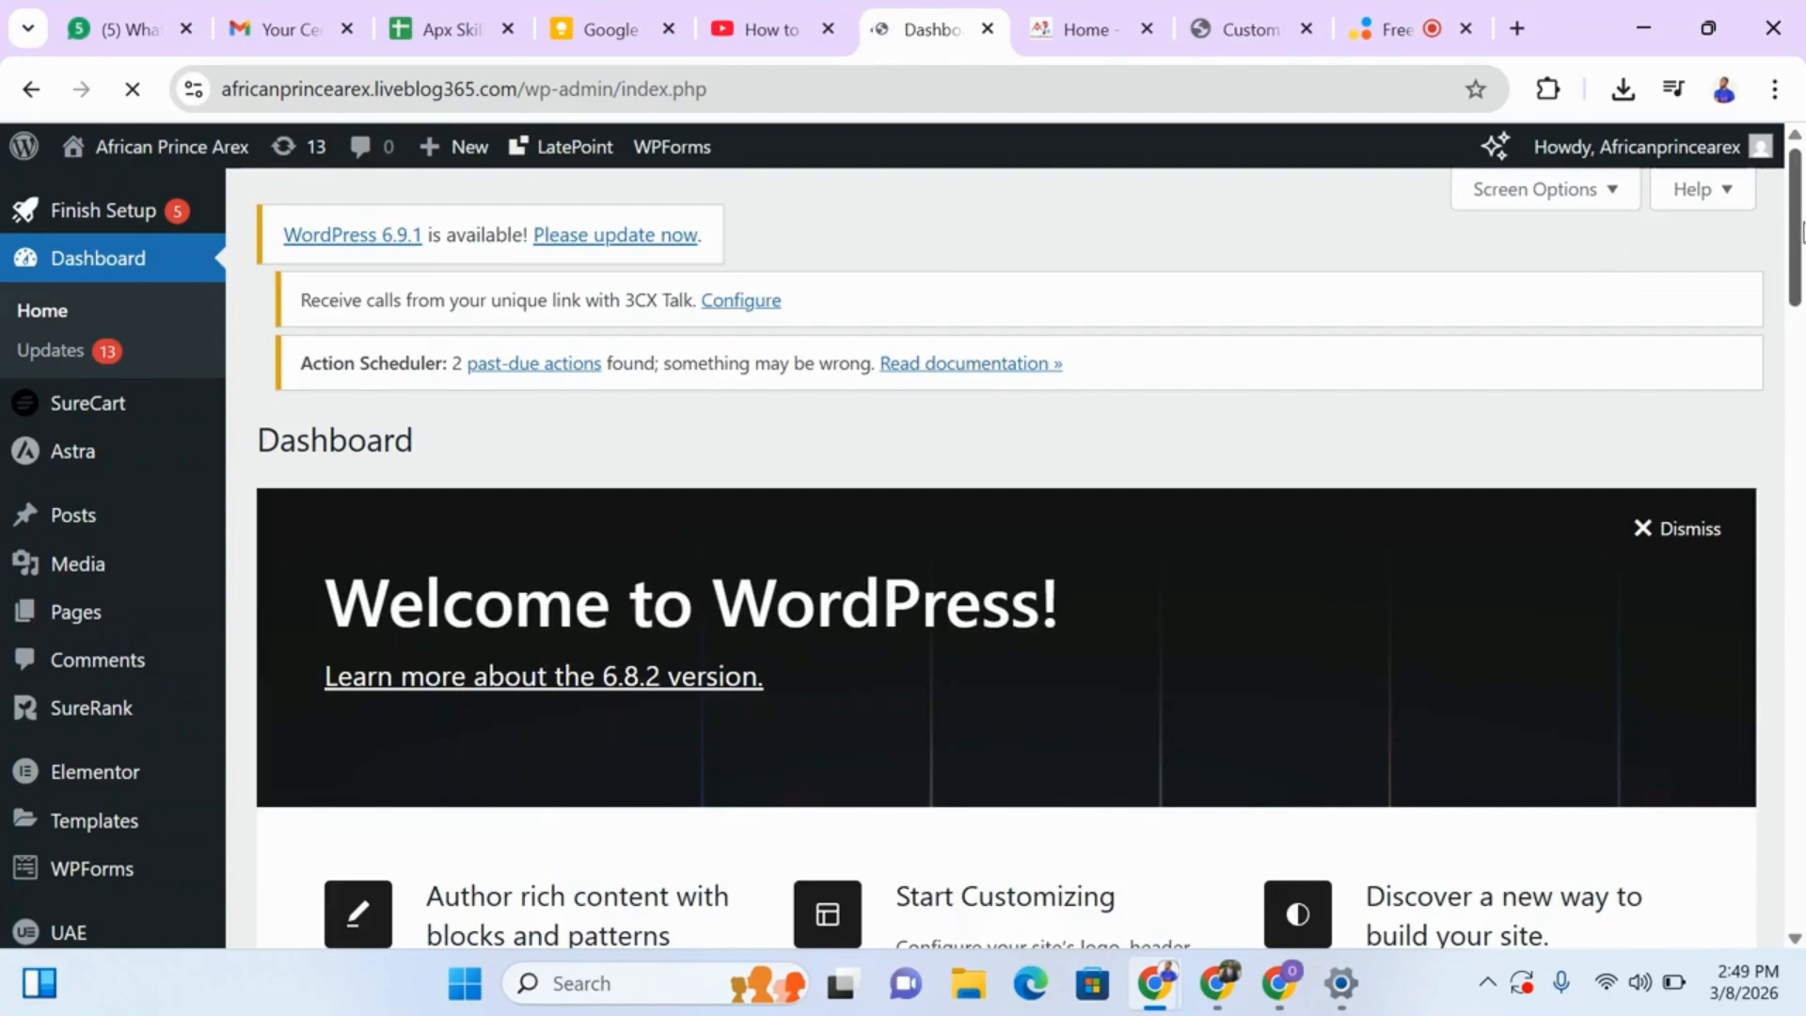
{"action": "scroll", "coordinate": [675, 401], "scroll_direction": "down", "scroll_amount": 5}
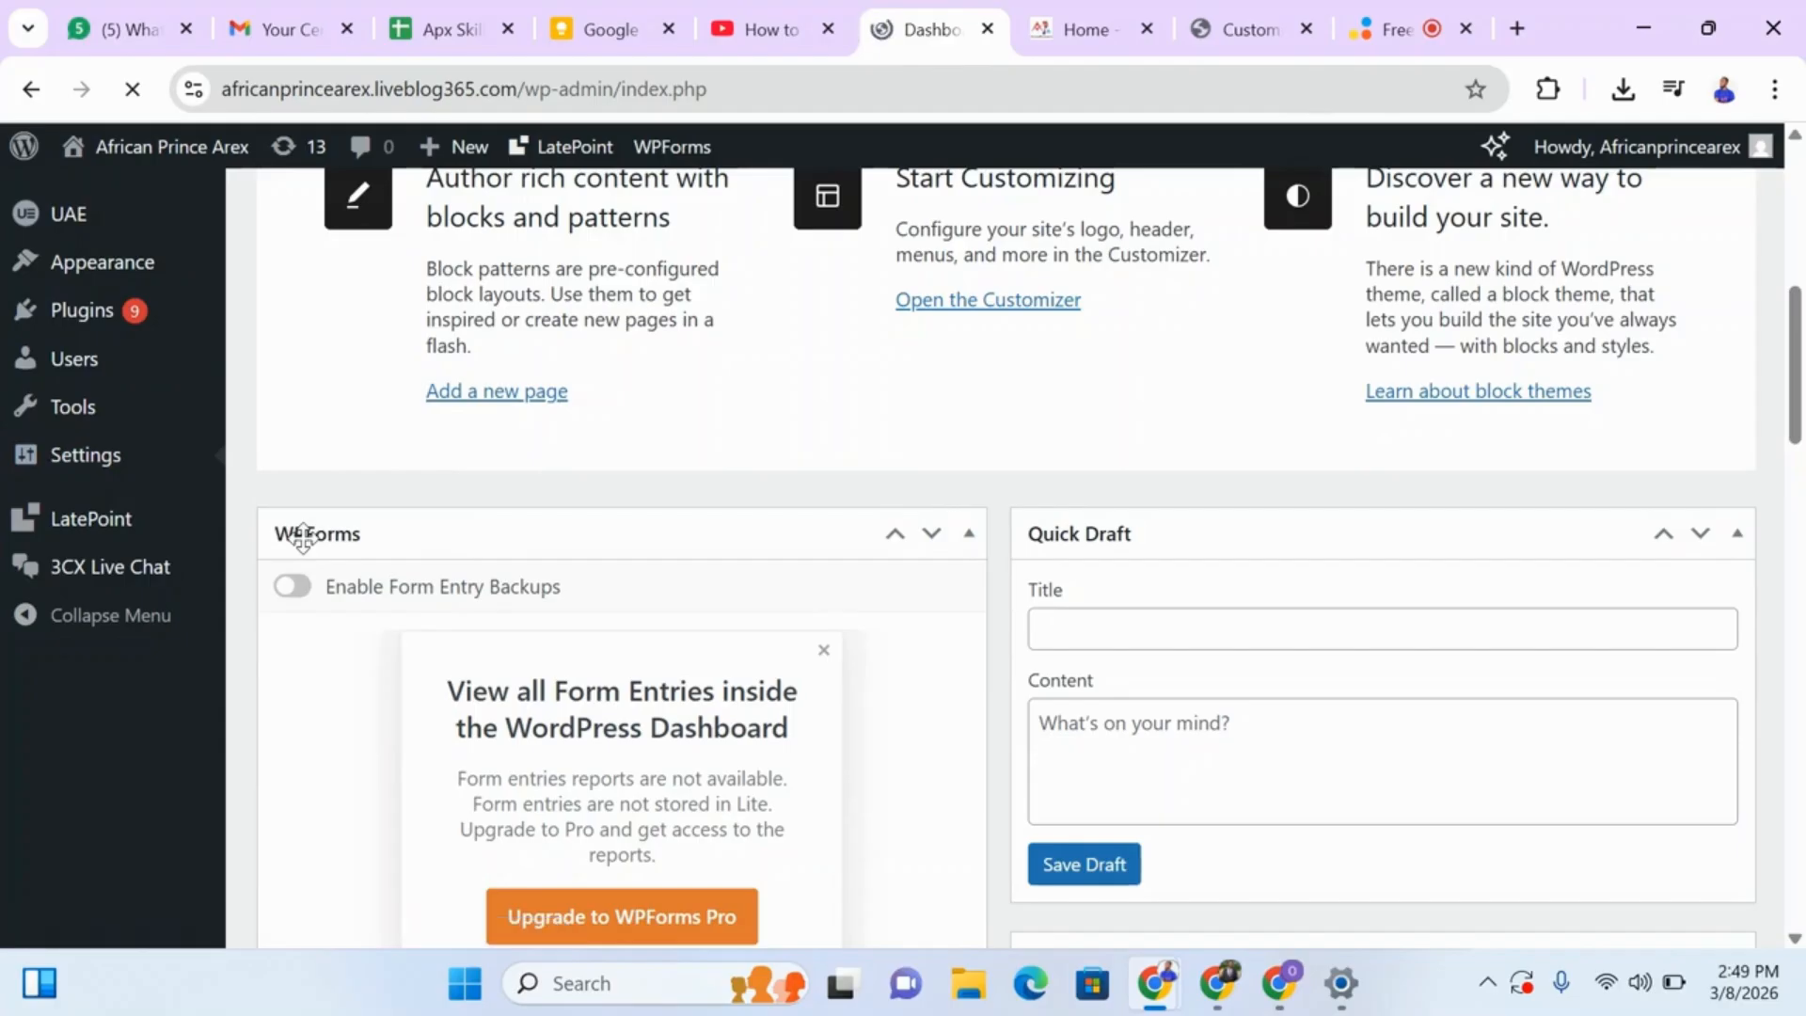
{"action": "left_click", "coordinate": [129, 460]}
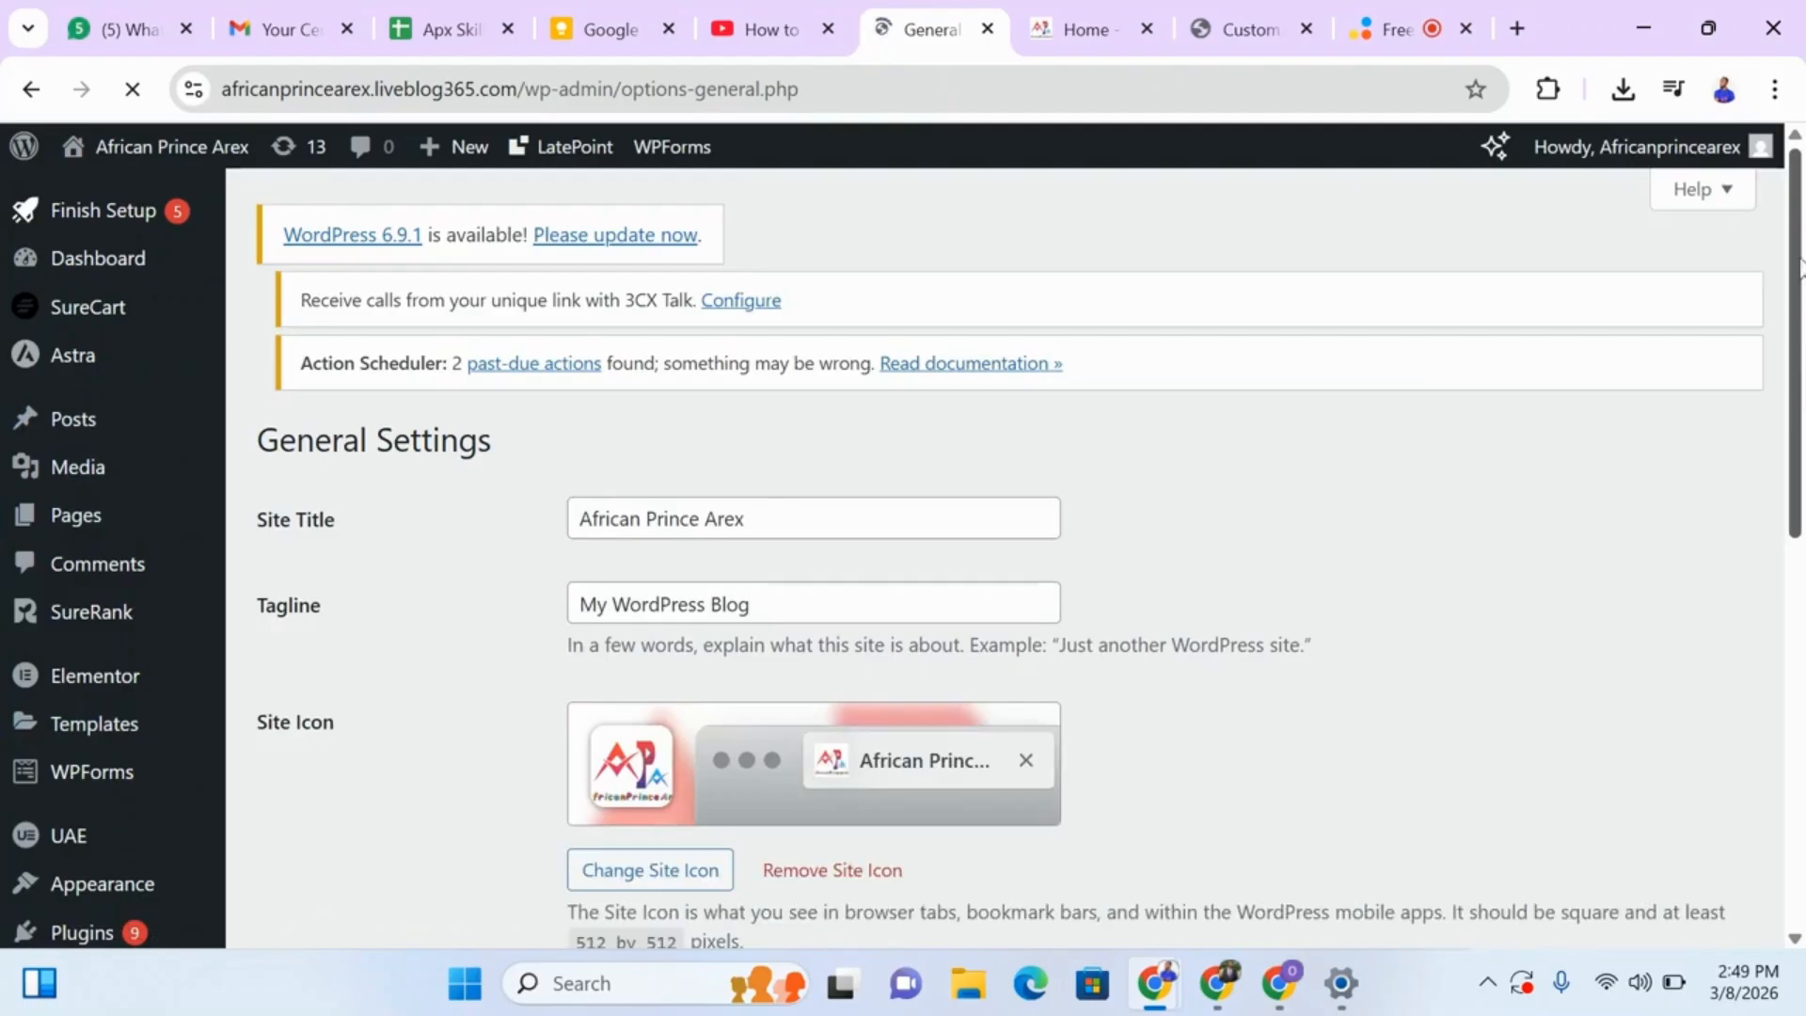
{"action": "scroll", "coordinate": [347, 546], "scroll_direction": "down", "scroll_amount": 4}
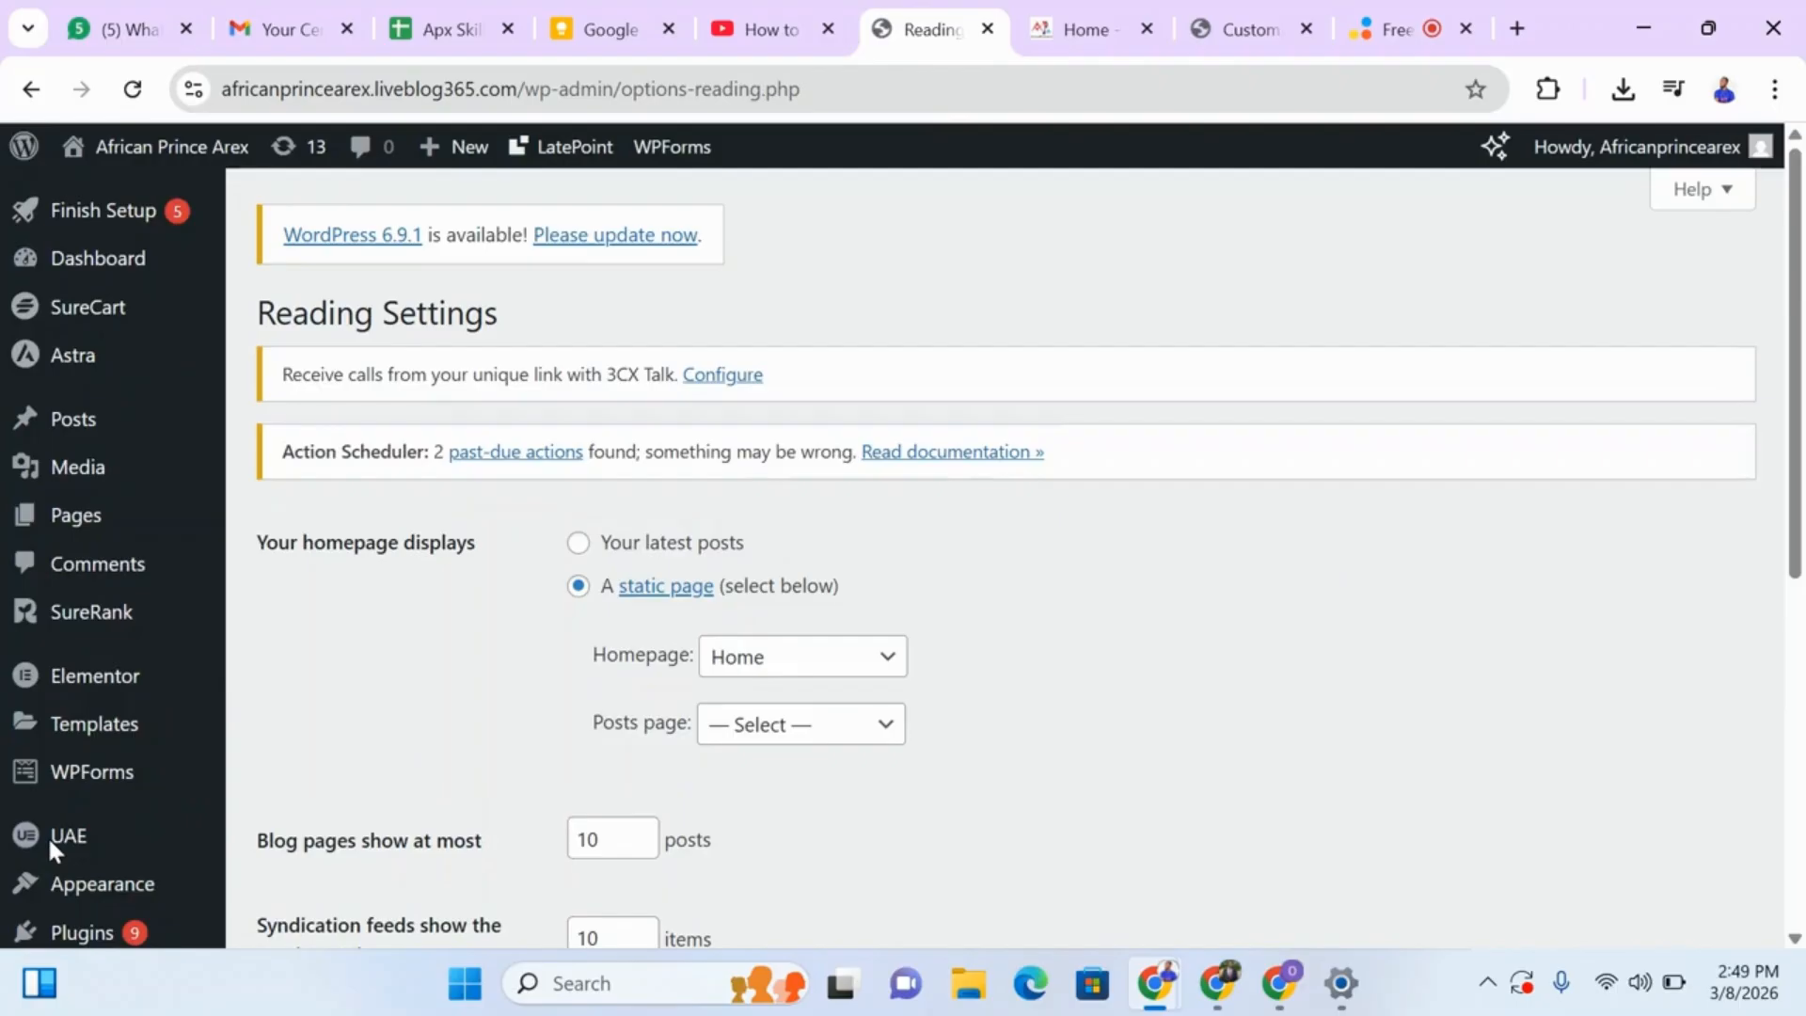
Choose the Home page as the static homepage in the Reading settings.
{"action": "mouse_move", "coordinate": [91, 881]}
{"action": "left_click", "coordinate": [889, 656]}
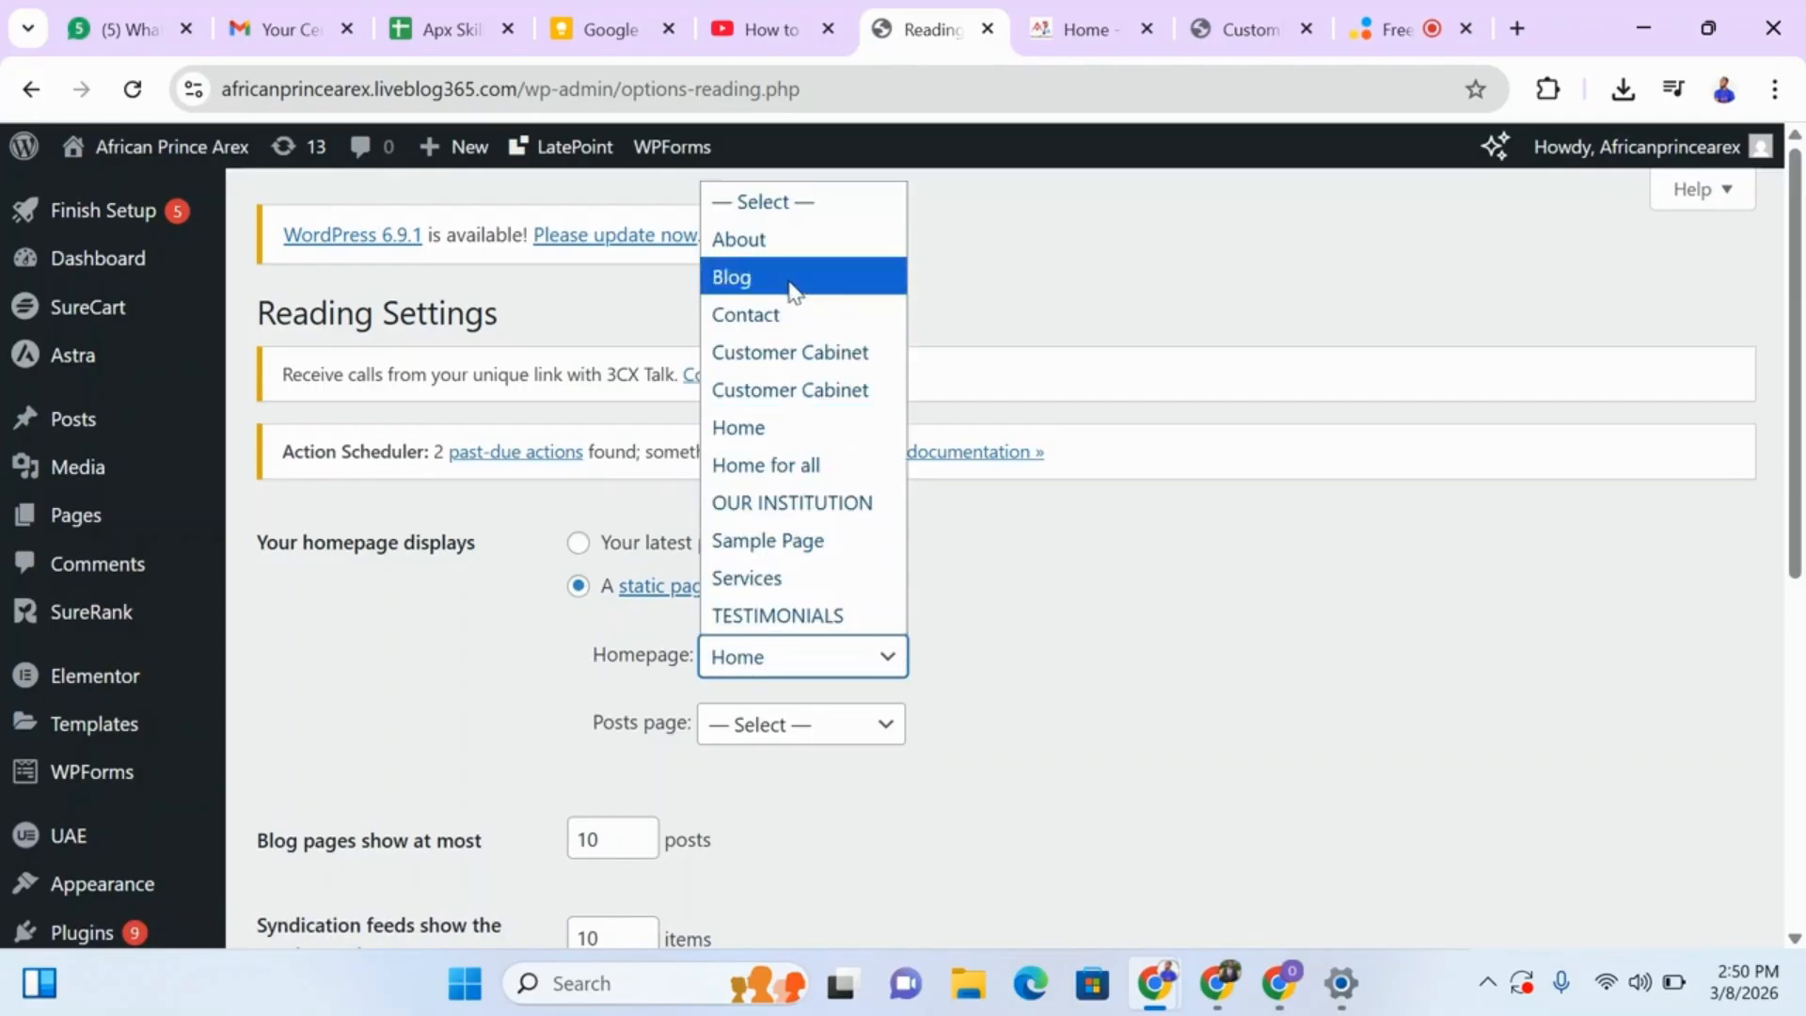
{"action": "left_click", "coordinate": [844, 673]}
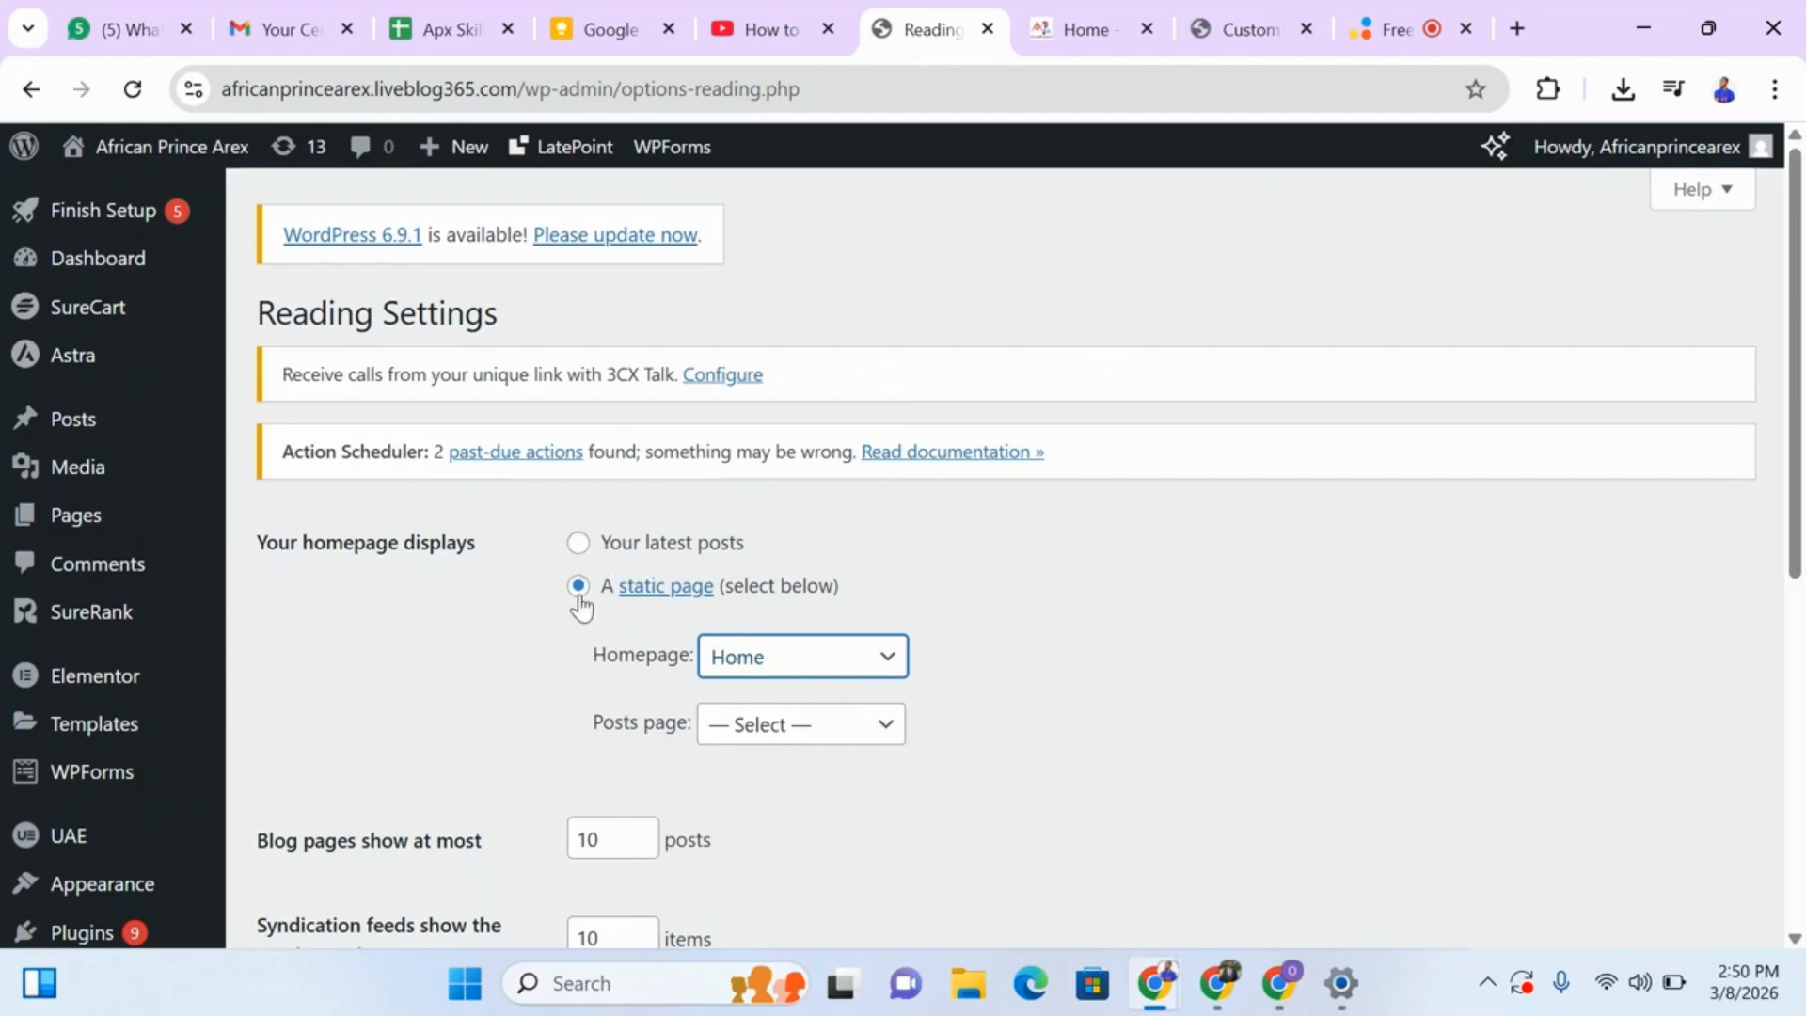
{"action": "left_click", "coordinate": [880, 664]}
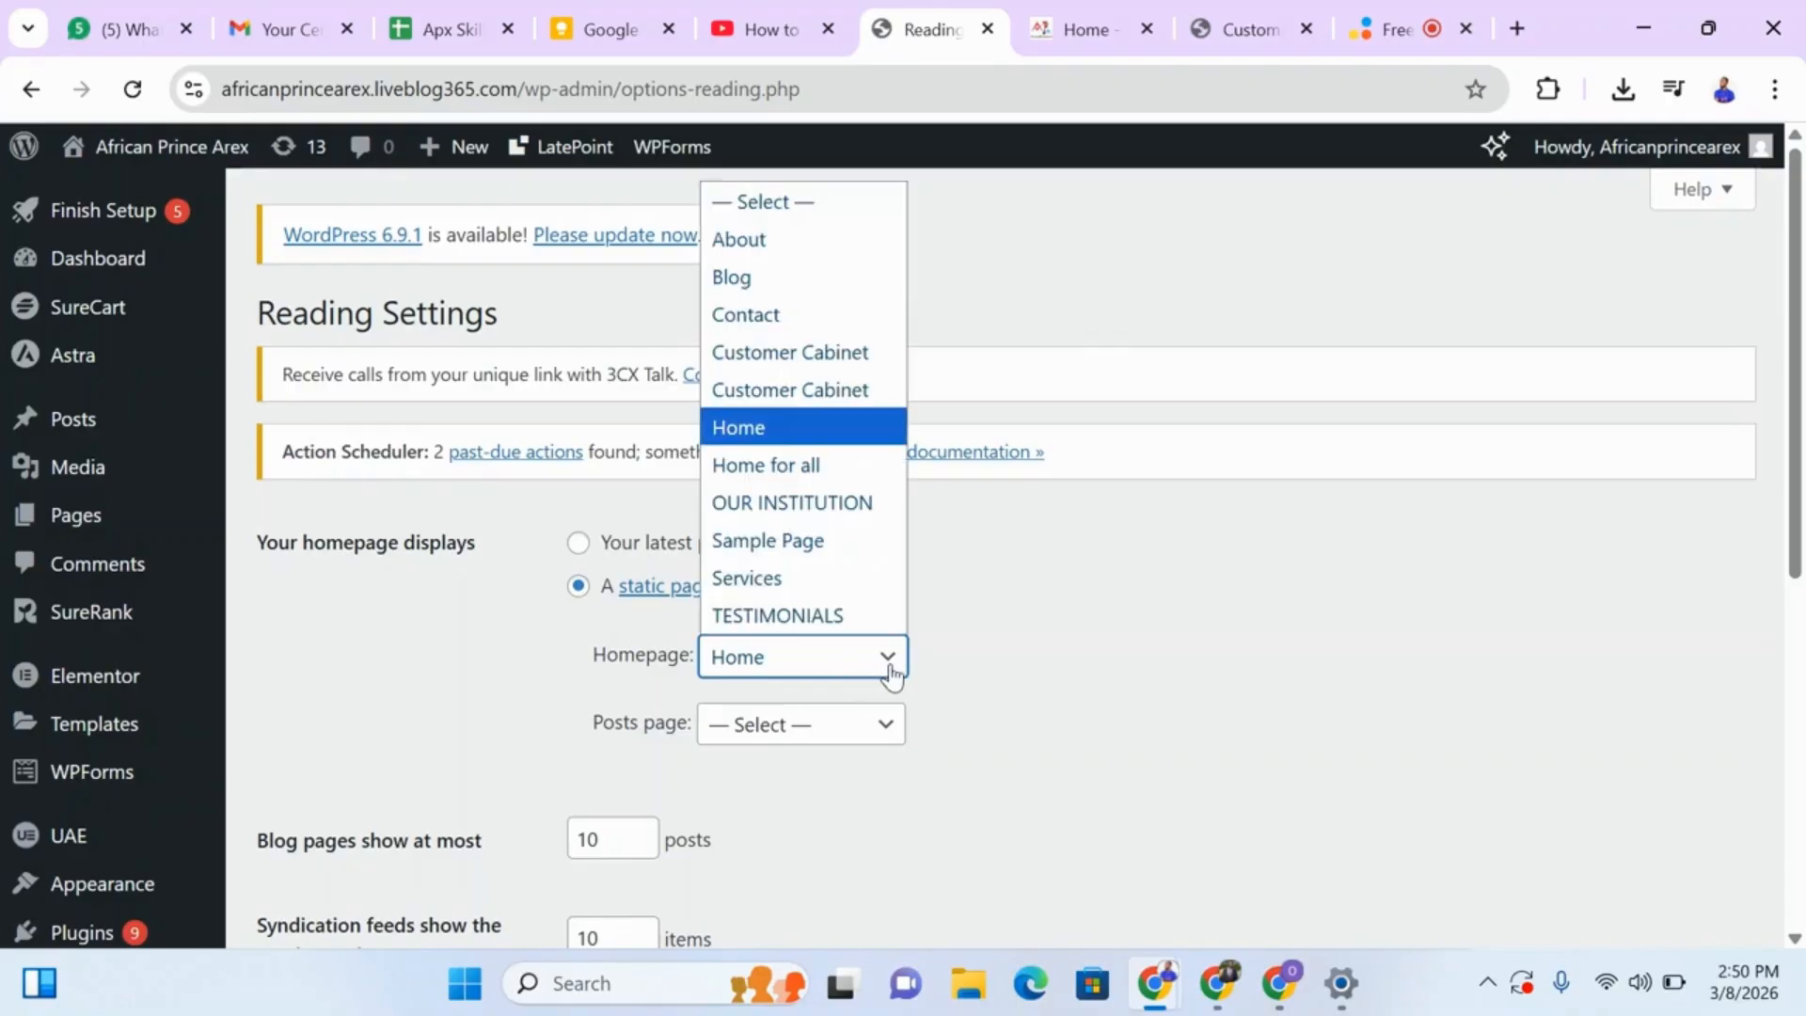
{"action": "left_click", "coordinate": [767, 430]}
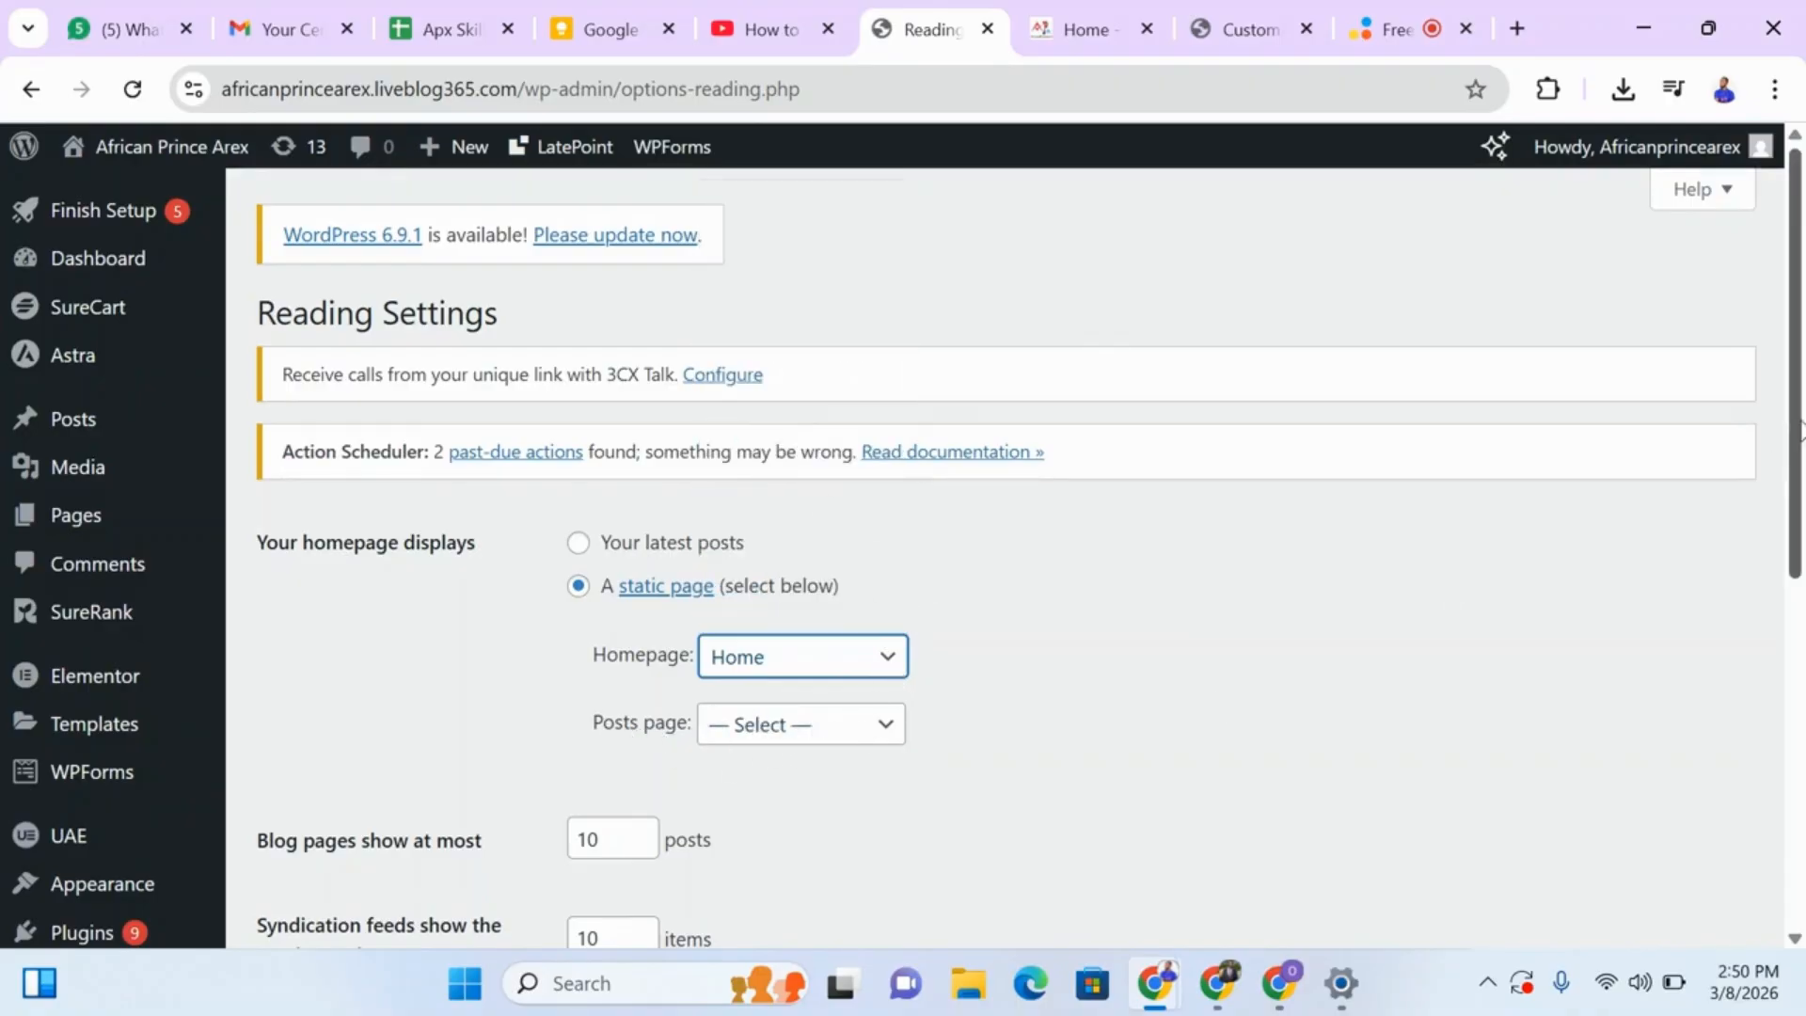
{"action": "left_click_drag", "start_coordinate": [1793, 440], "coordinate": [1798, 781]}
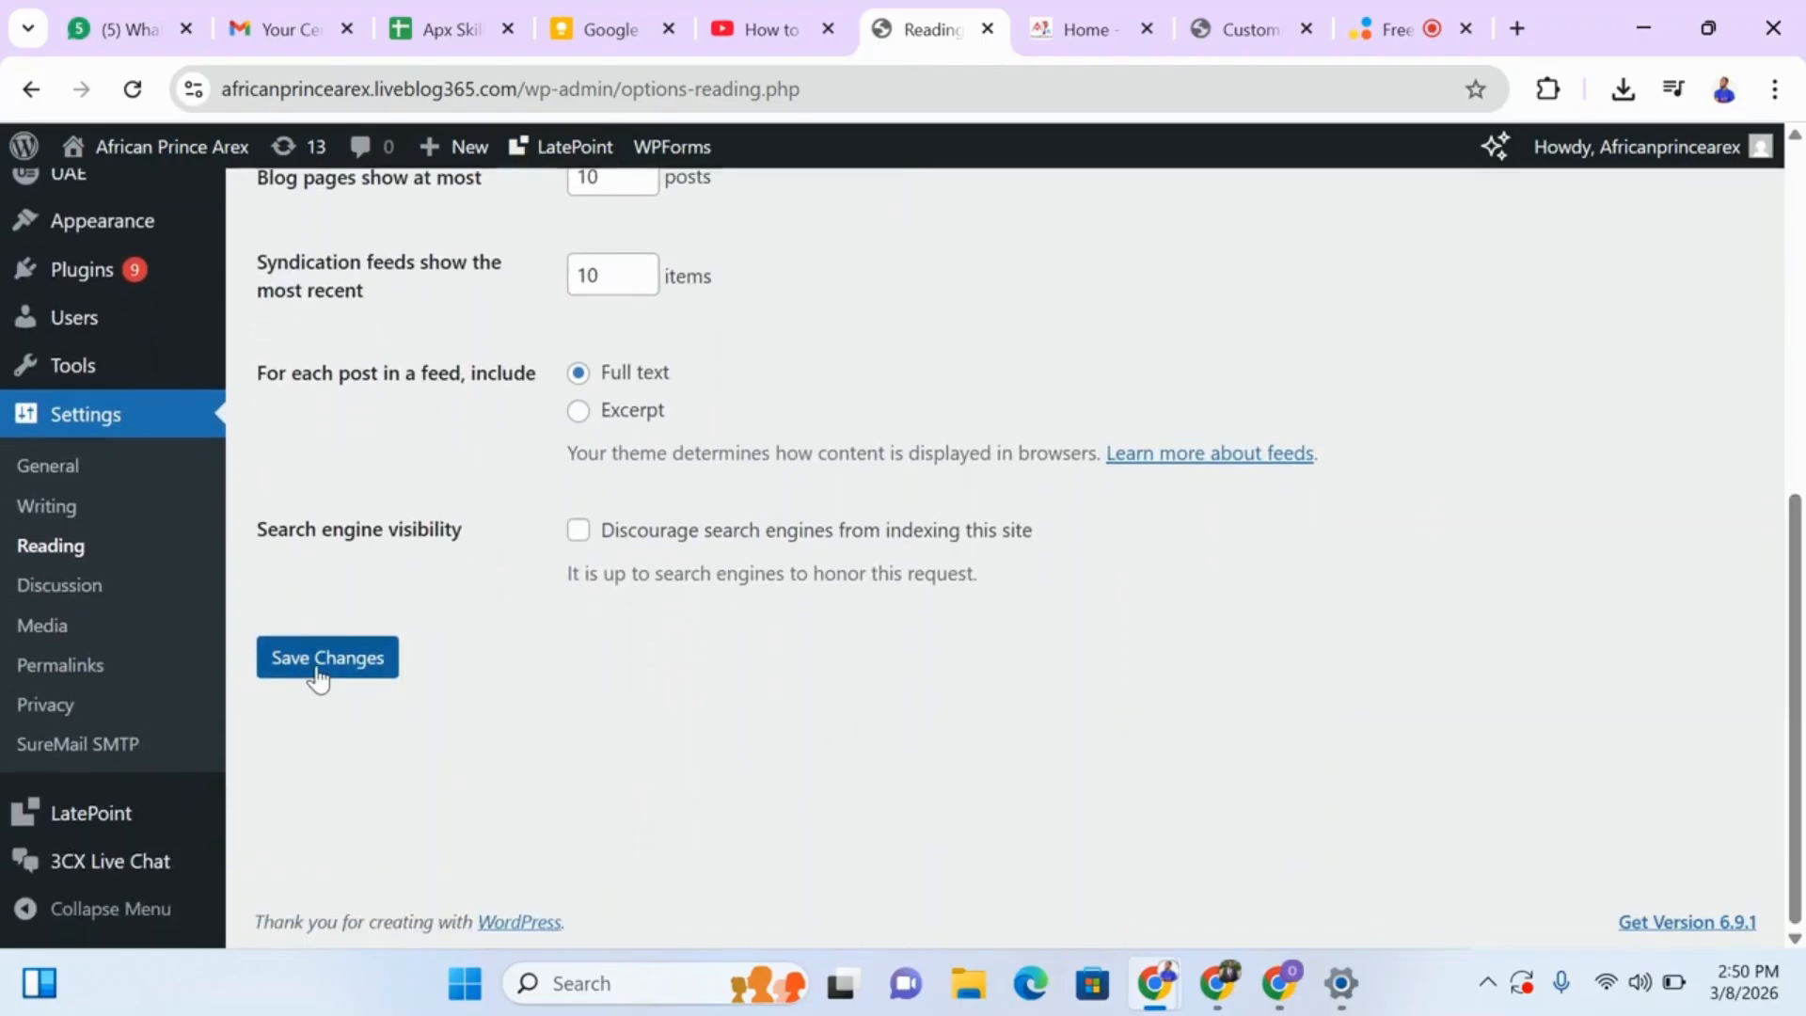
Compare the homepage choice in the Reading settings with the live site's header menu and its Testimonials and OUR INSTITUTION submenus.
{"action": "left_click", "coordinate": [1072, 33]}
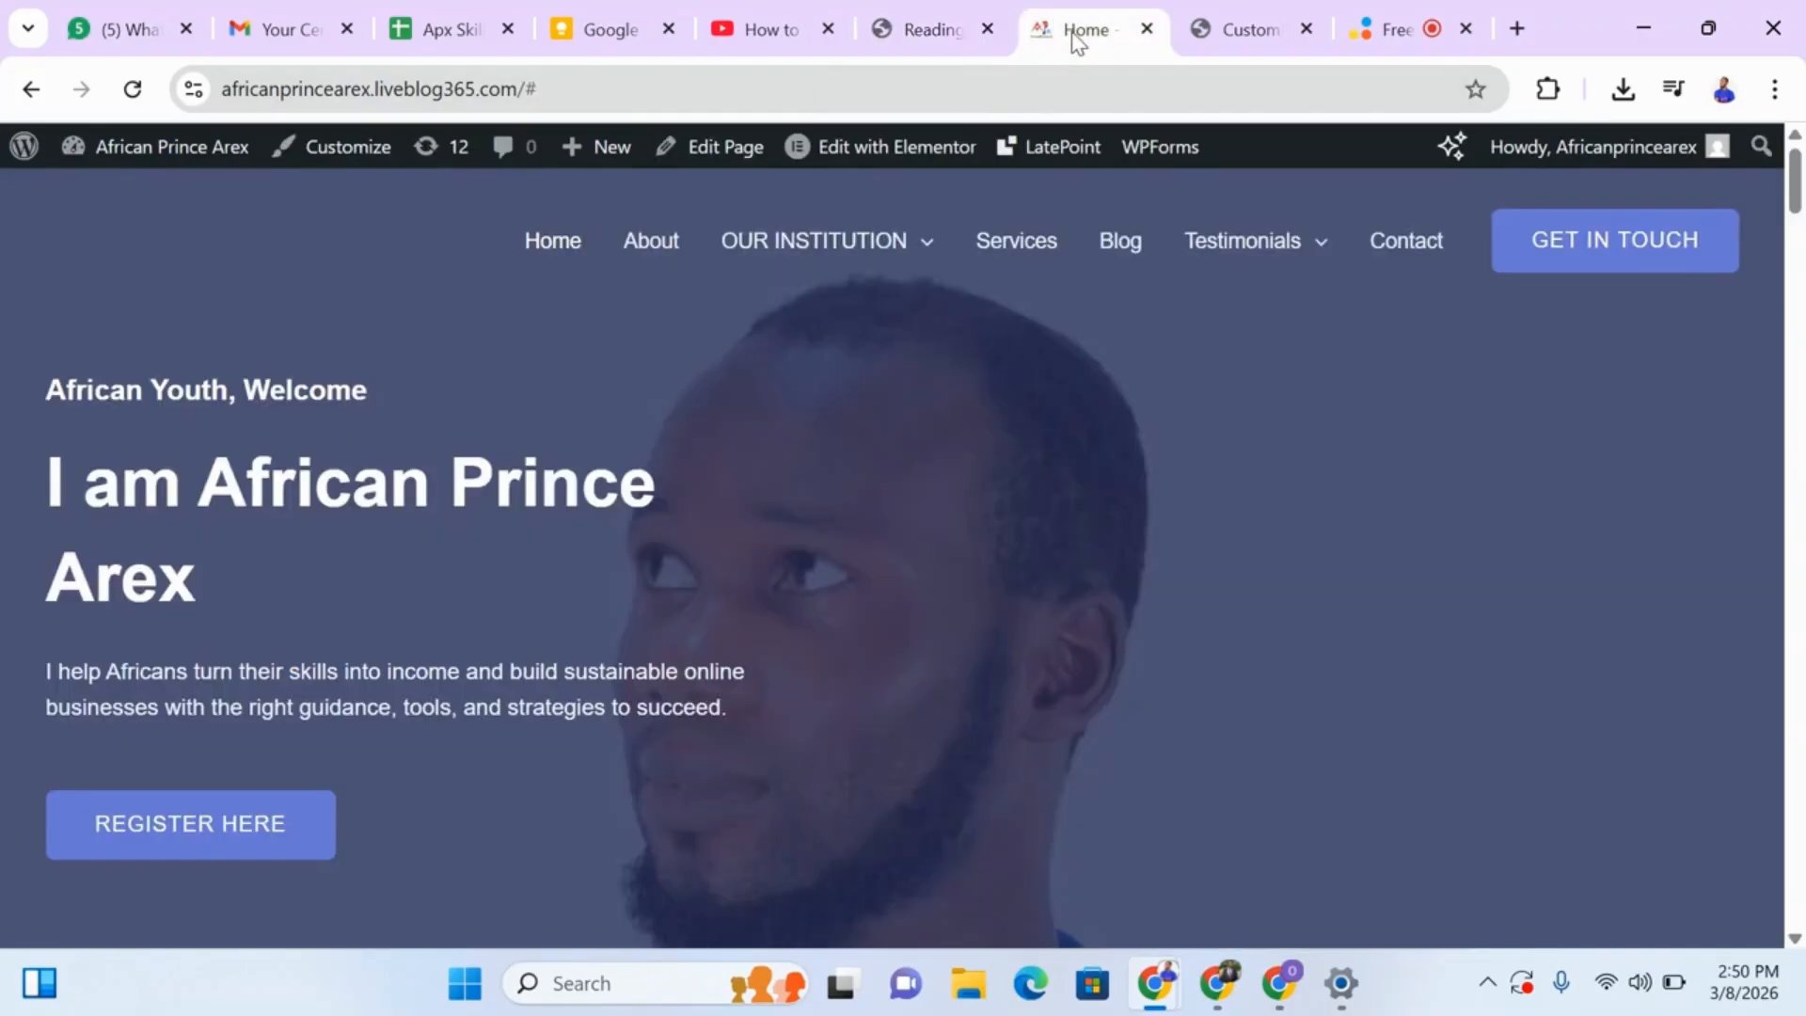
{"action": "mouse_move", "coordinate": [749, 292]}
{"action": "left_click", "coordinate": [924, 20]}
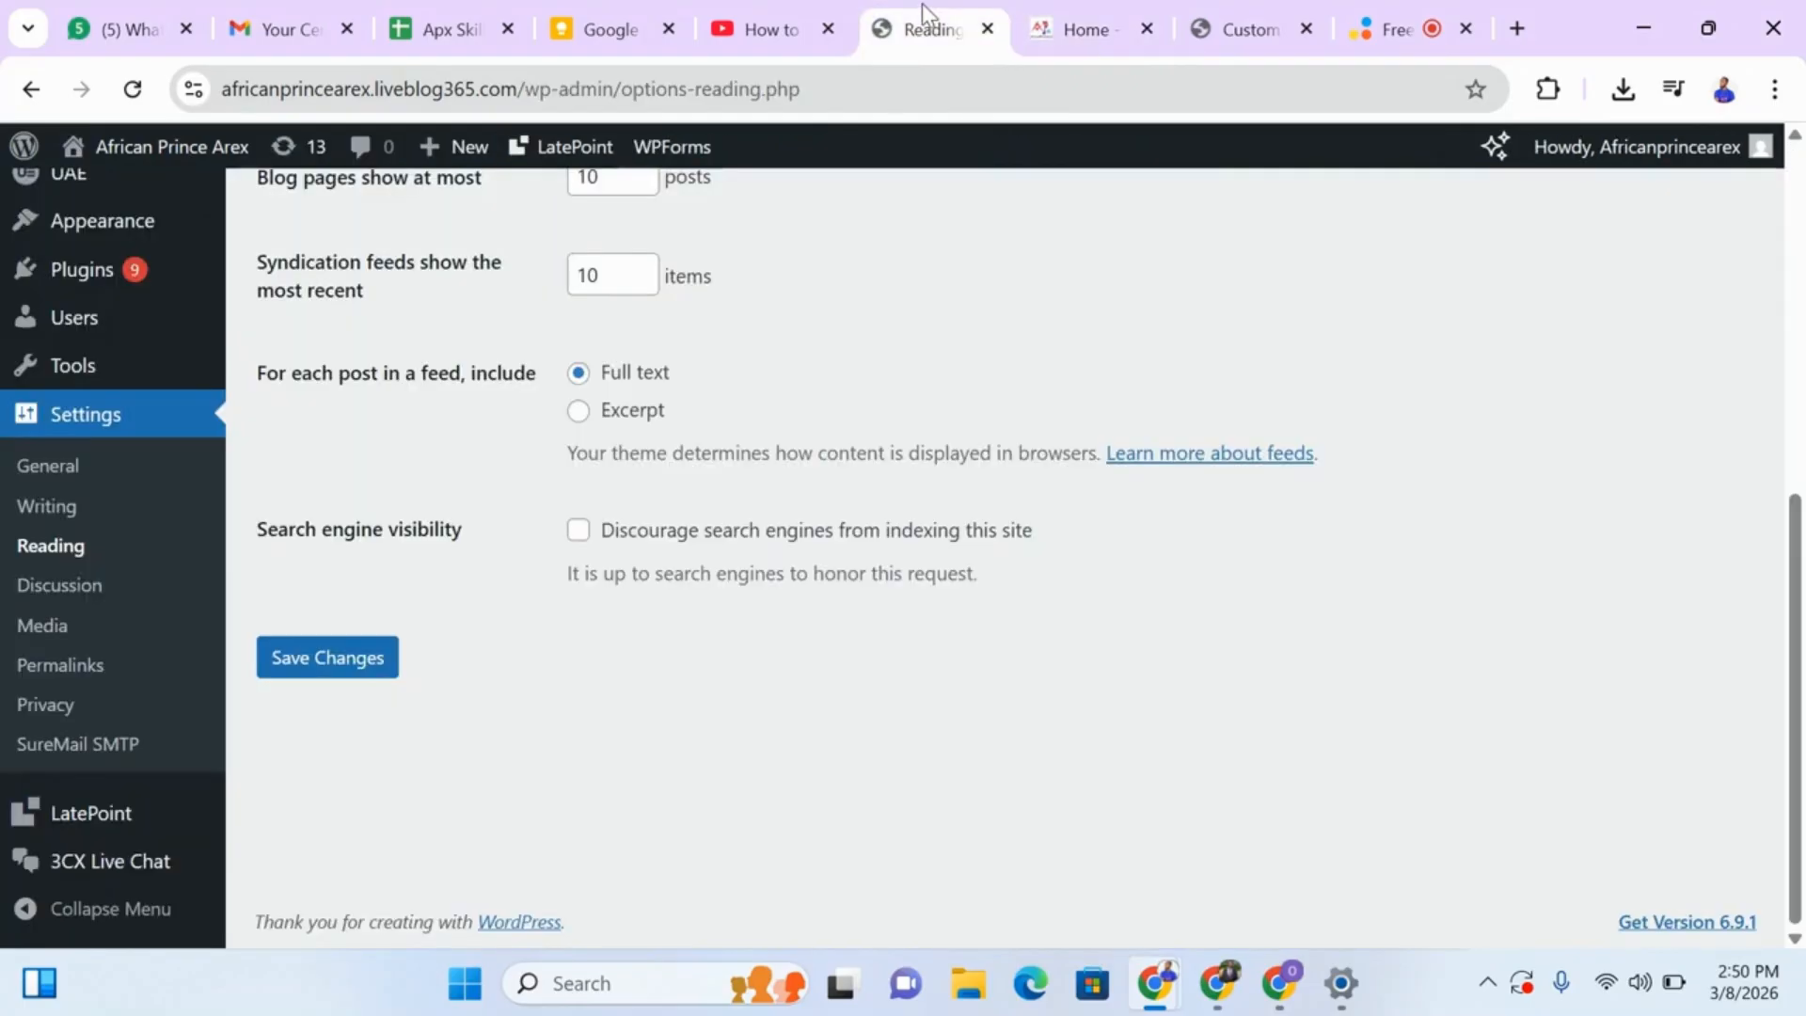
{"action": "left_click", "coordinate": [1073, 29]}
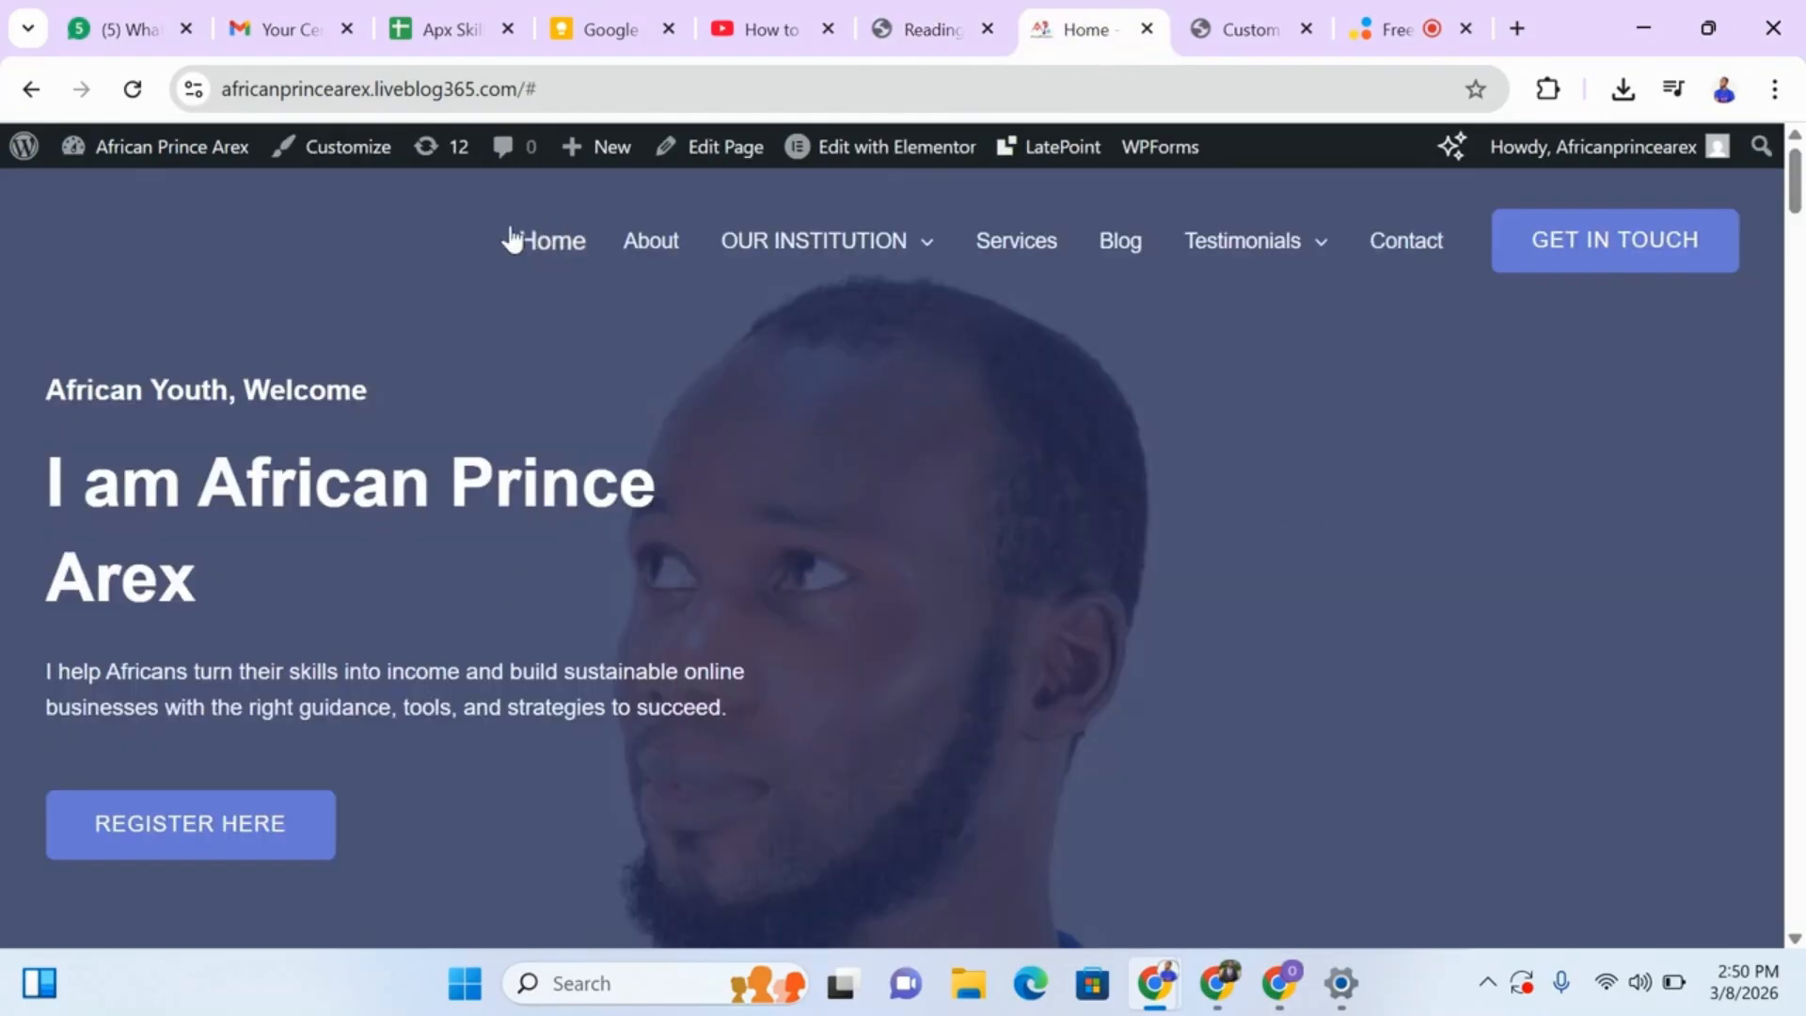
{"action": "mouse_move", "coordinate": [1314, 263]}
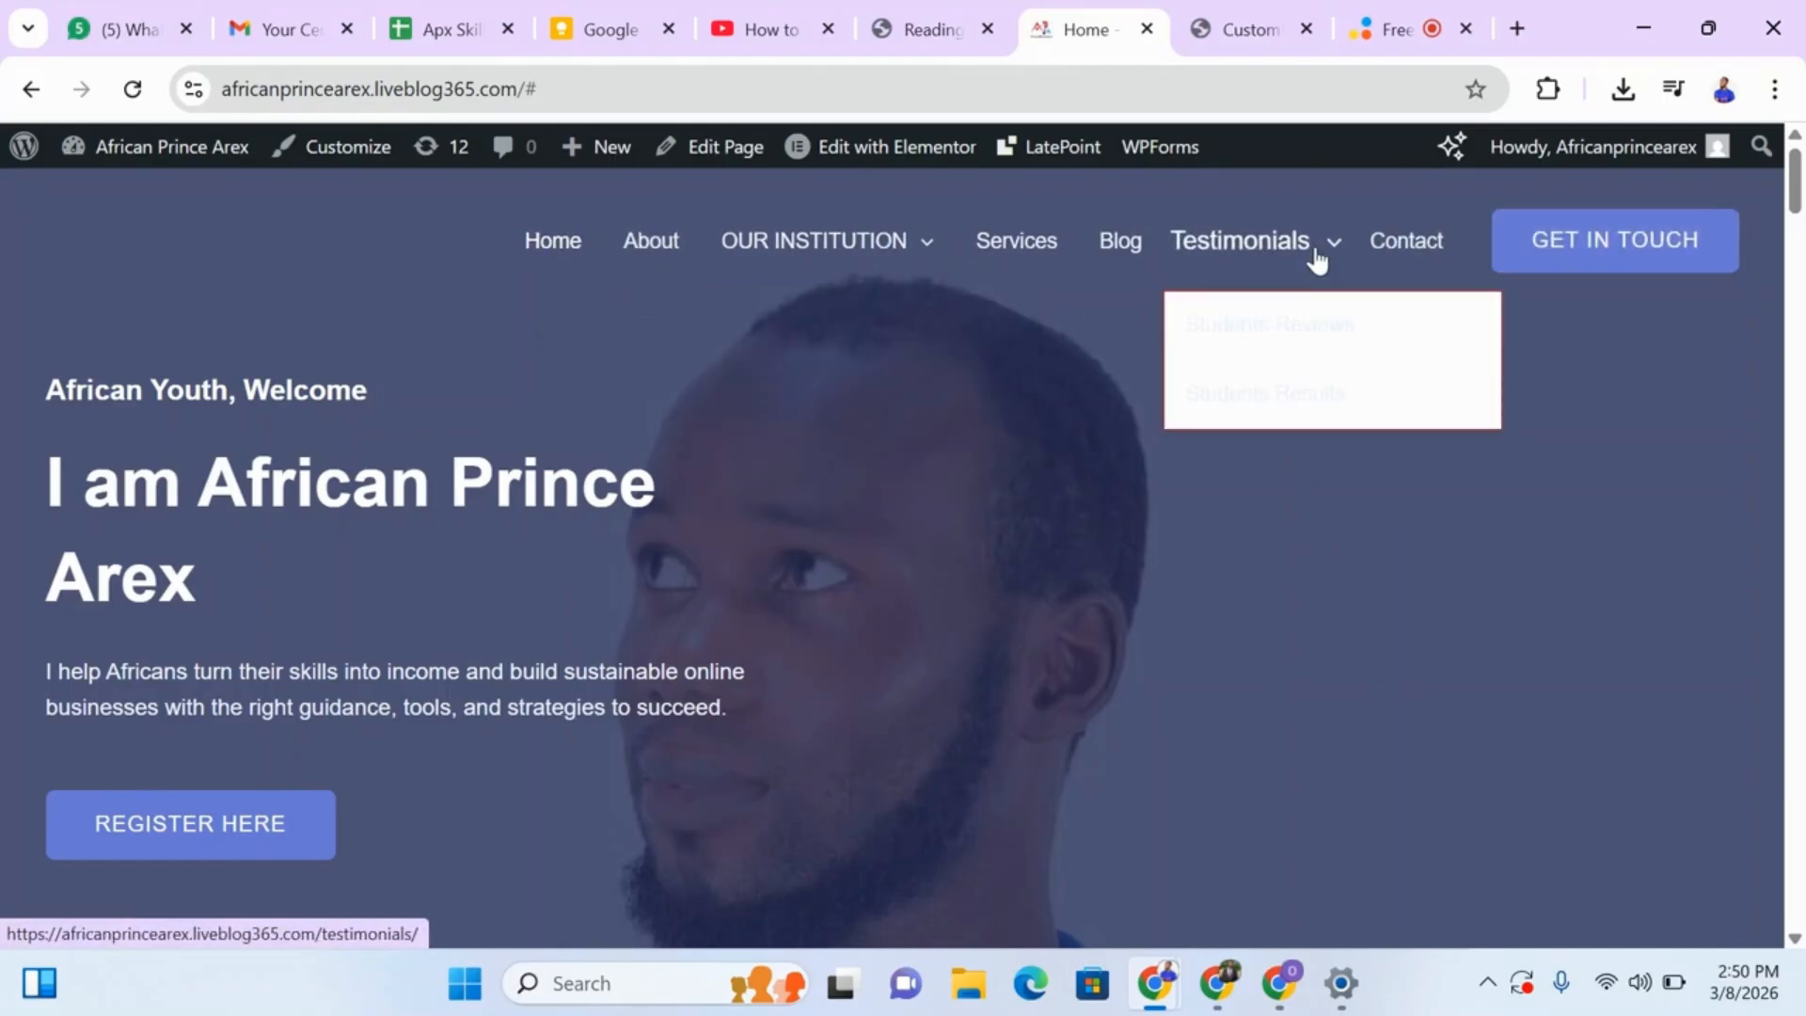
{"action": "left_click", "coordinate": [946, 36]}
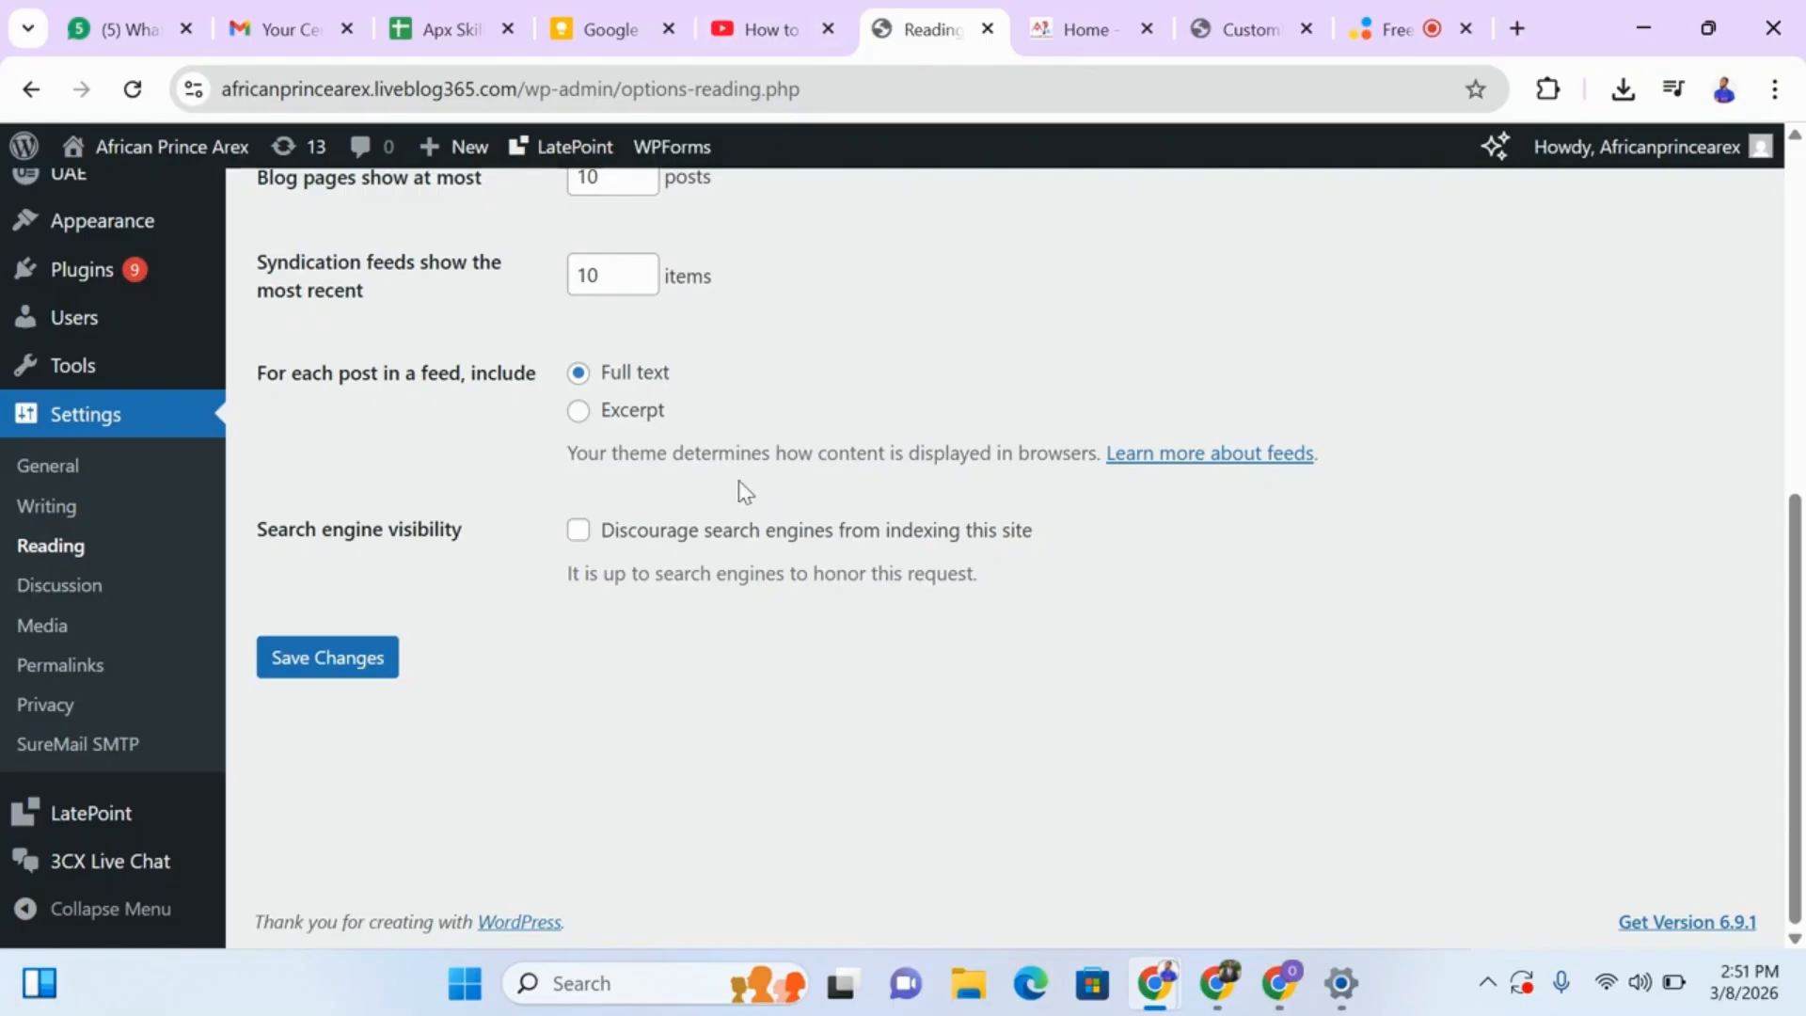
{"action": "left_click_drag", "start_coordinate": [1797, 597], "coordinate": [1762, 250]}
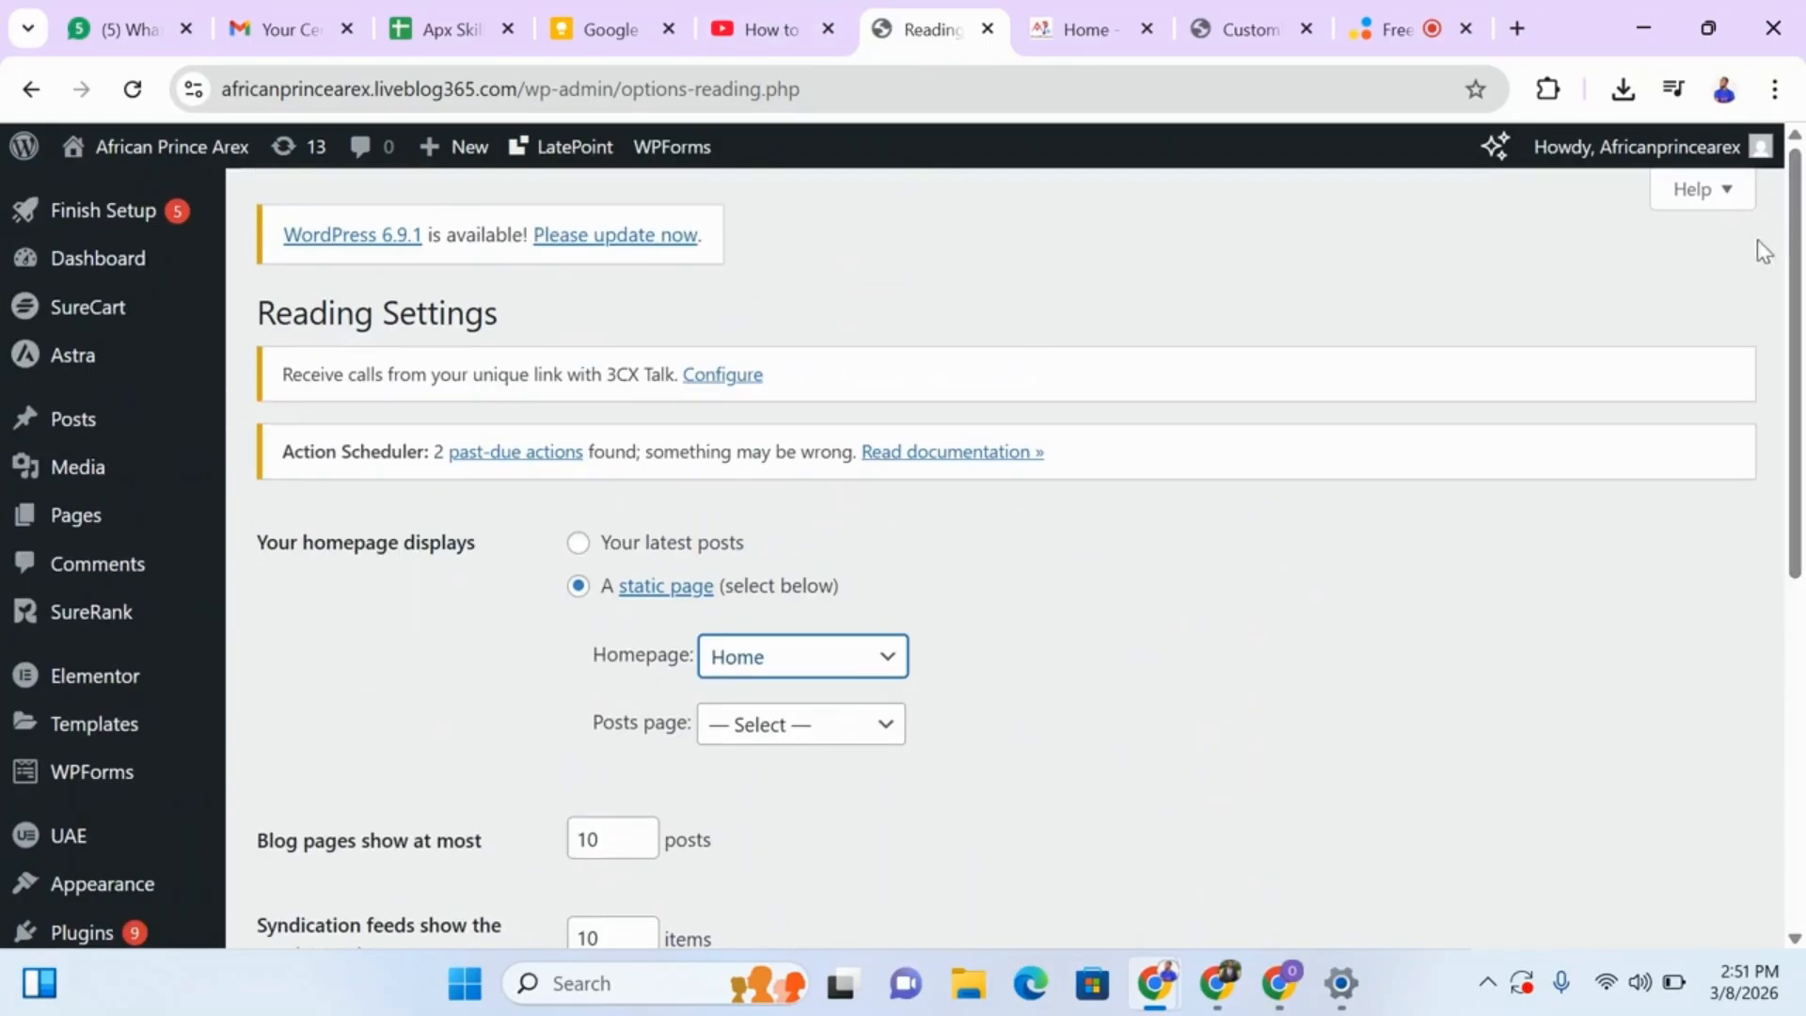
{"action": "left_click", "coordinate": [1075, 38]}
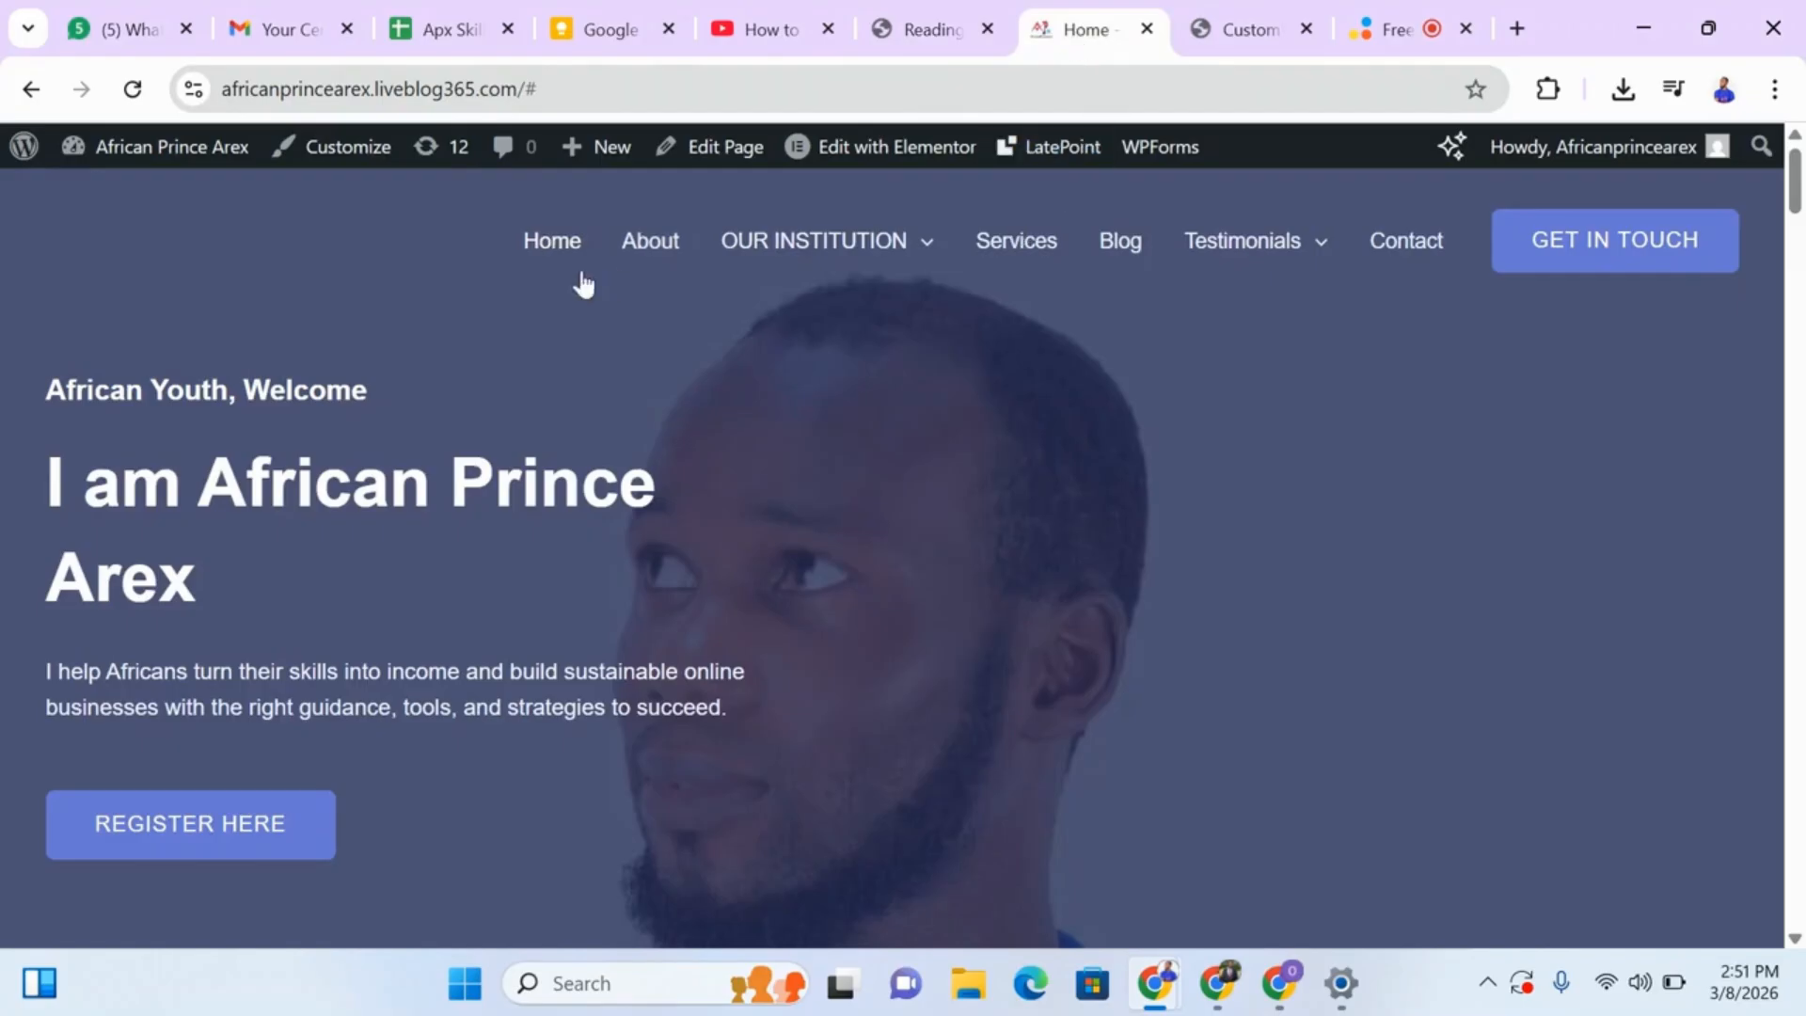
{"action": "mouse_move", "coordinate": [898, 253]}
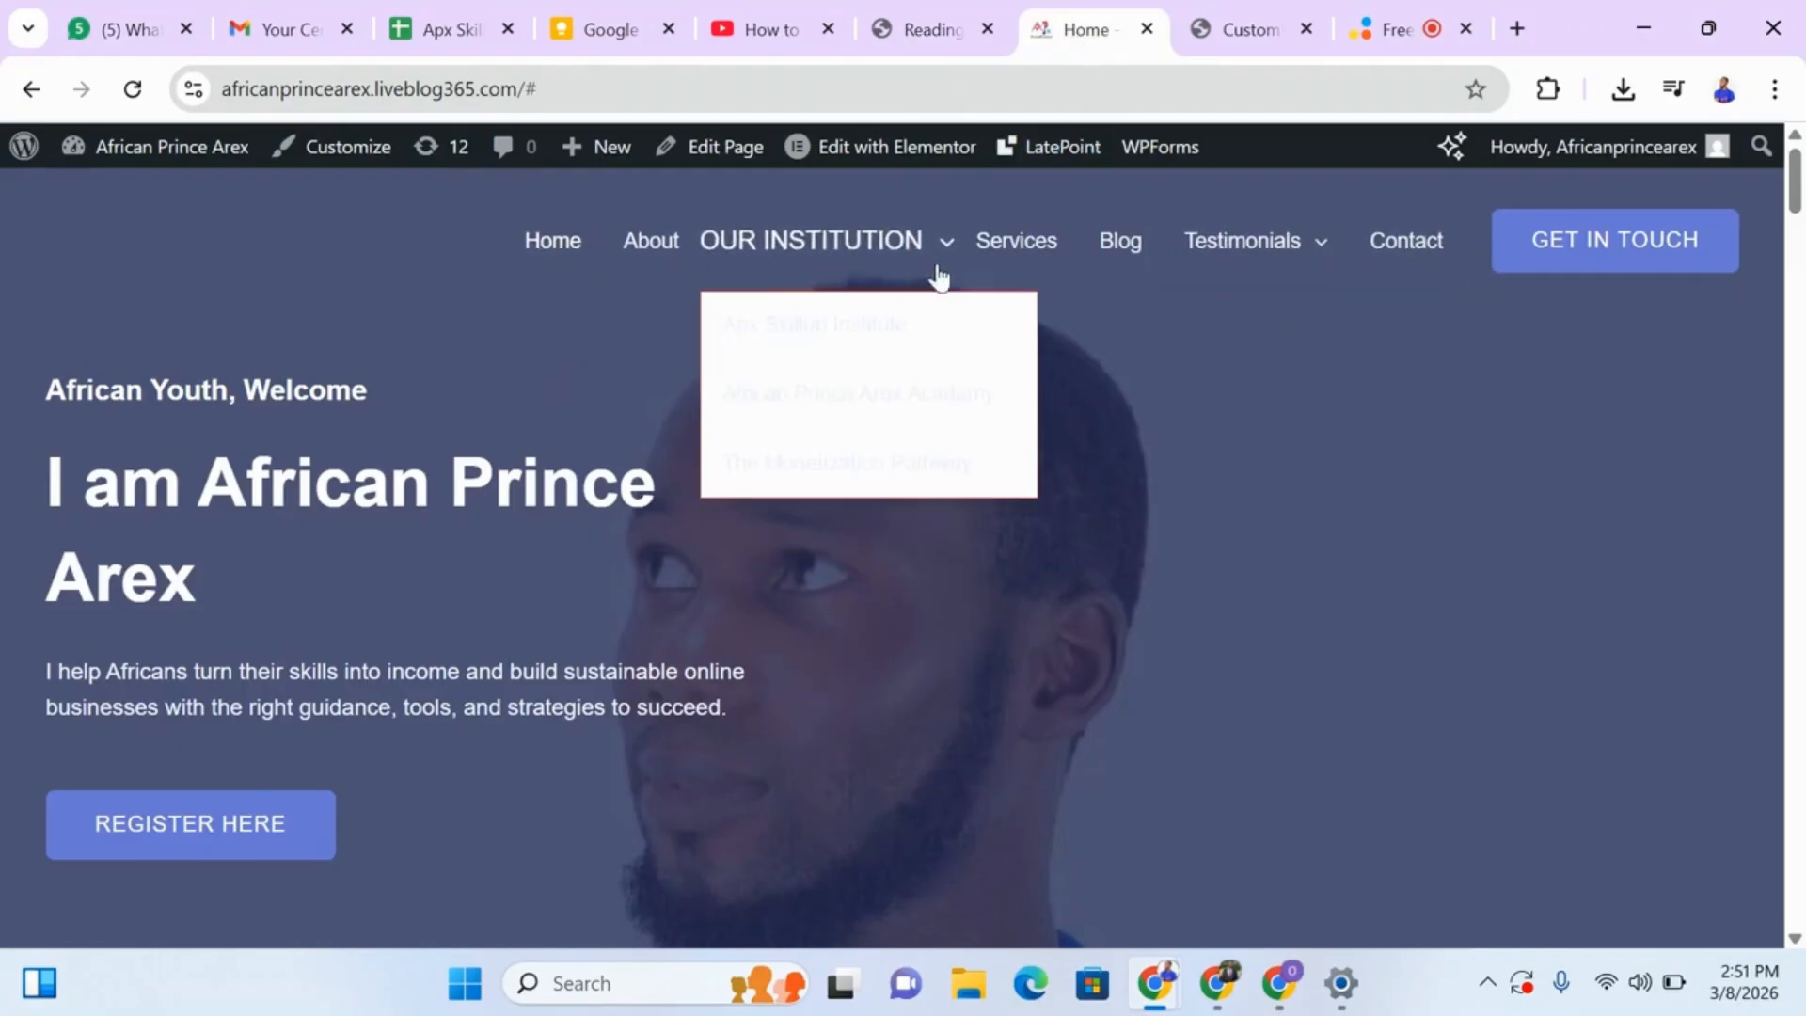
Switch to the browser window showing woccemministry.com, reload the site and examine its header menu, including the Ministries entry.
{"action": "left_click", "coordinate": [1221, 978]}
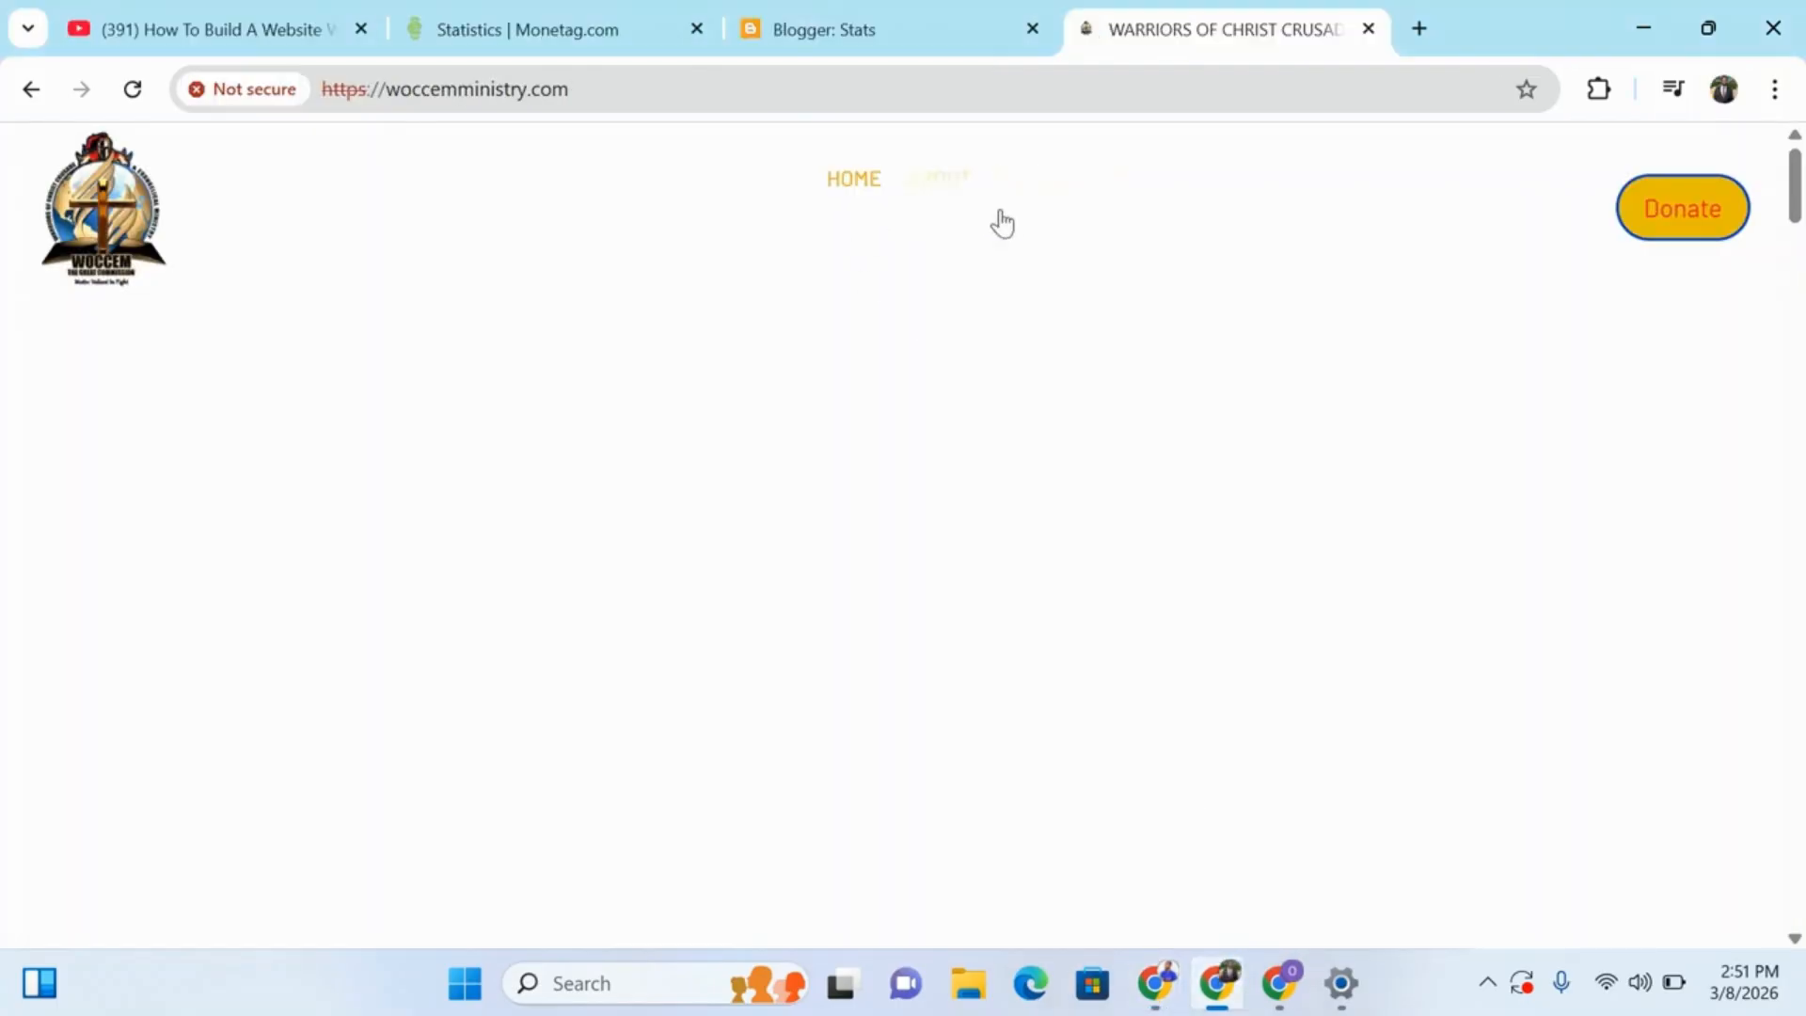
{"action": "left_click", "coordinate": [132, 91]}
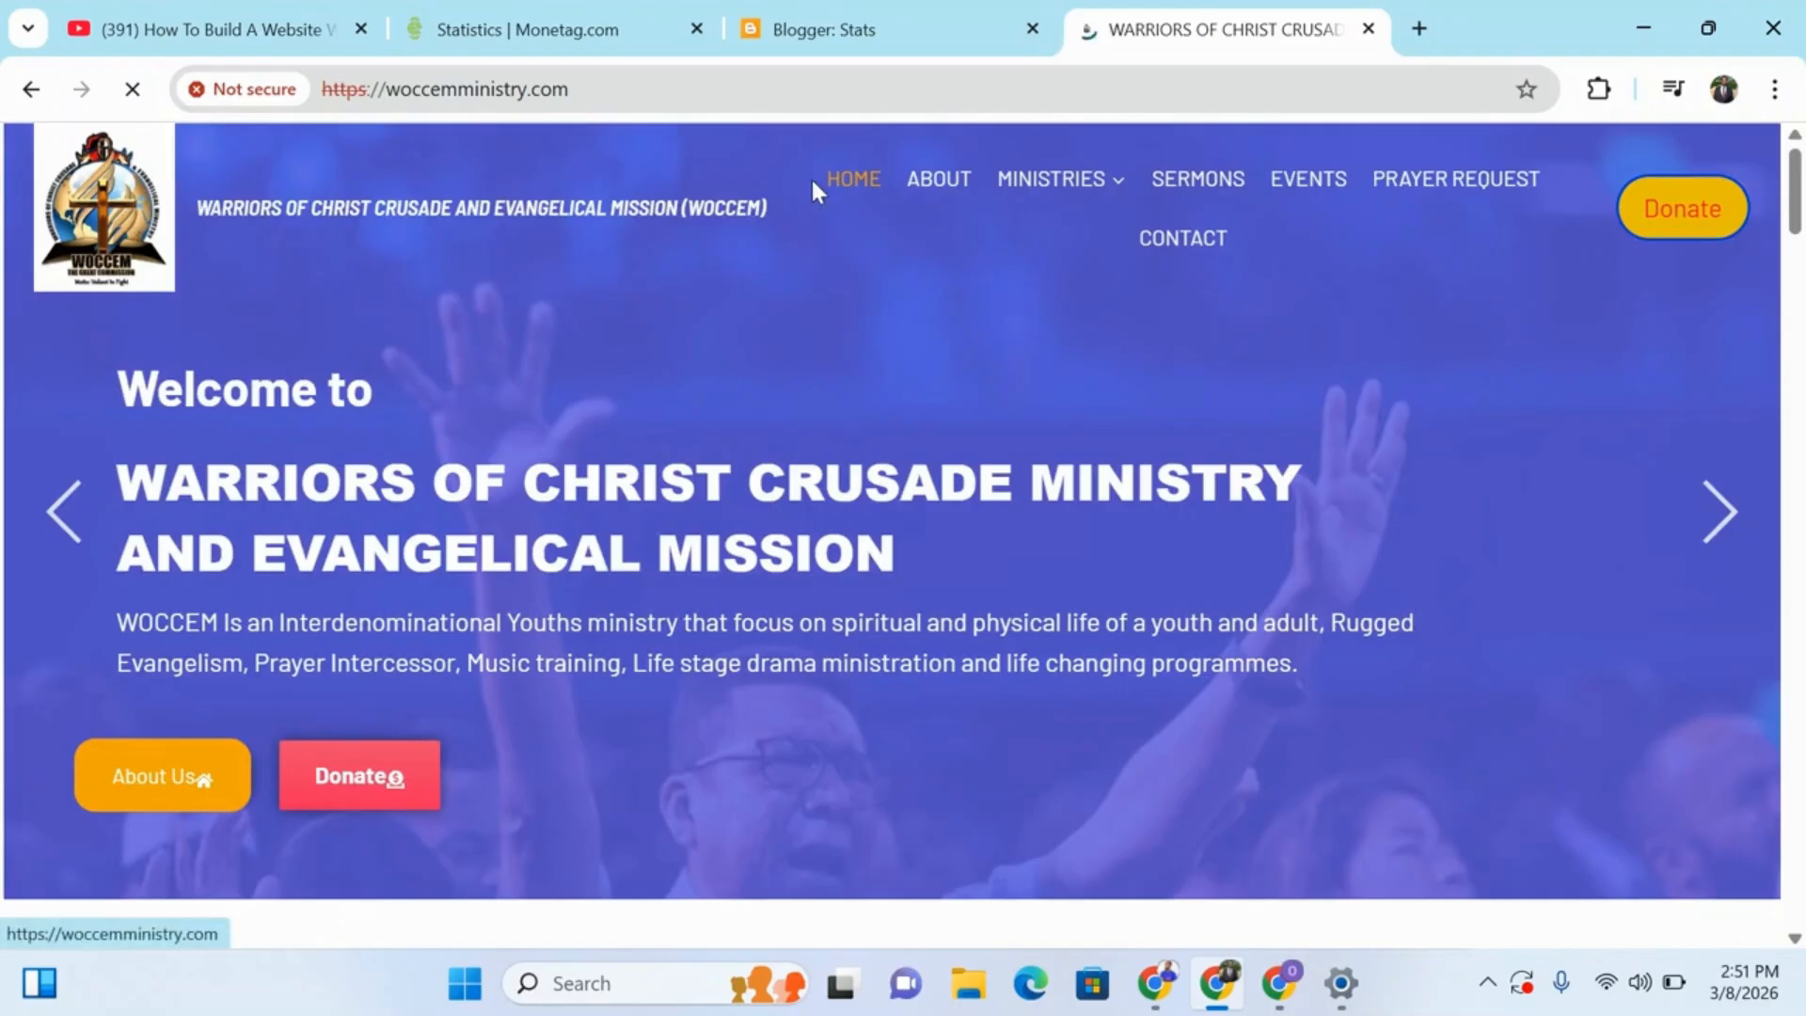
{"action": "mouse_move", "coordinate": [1072, 185]}
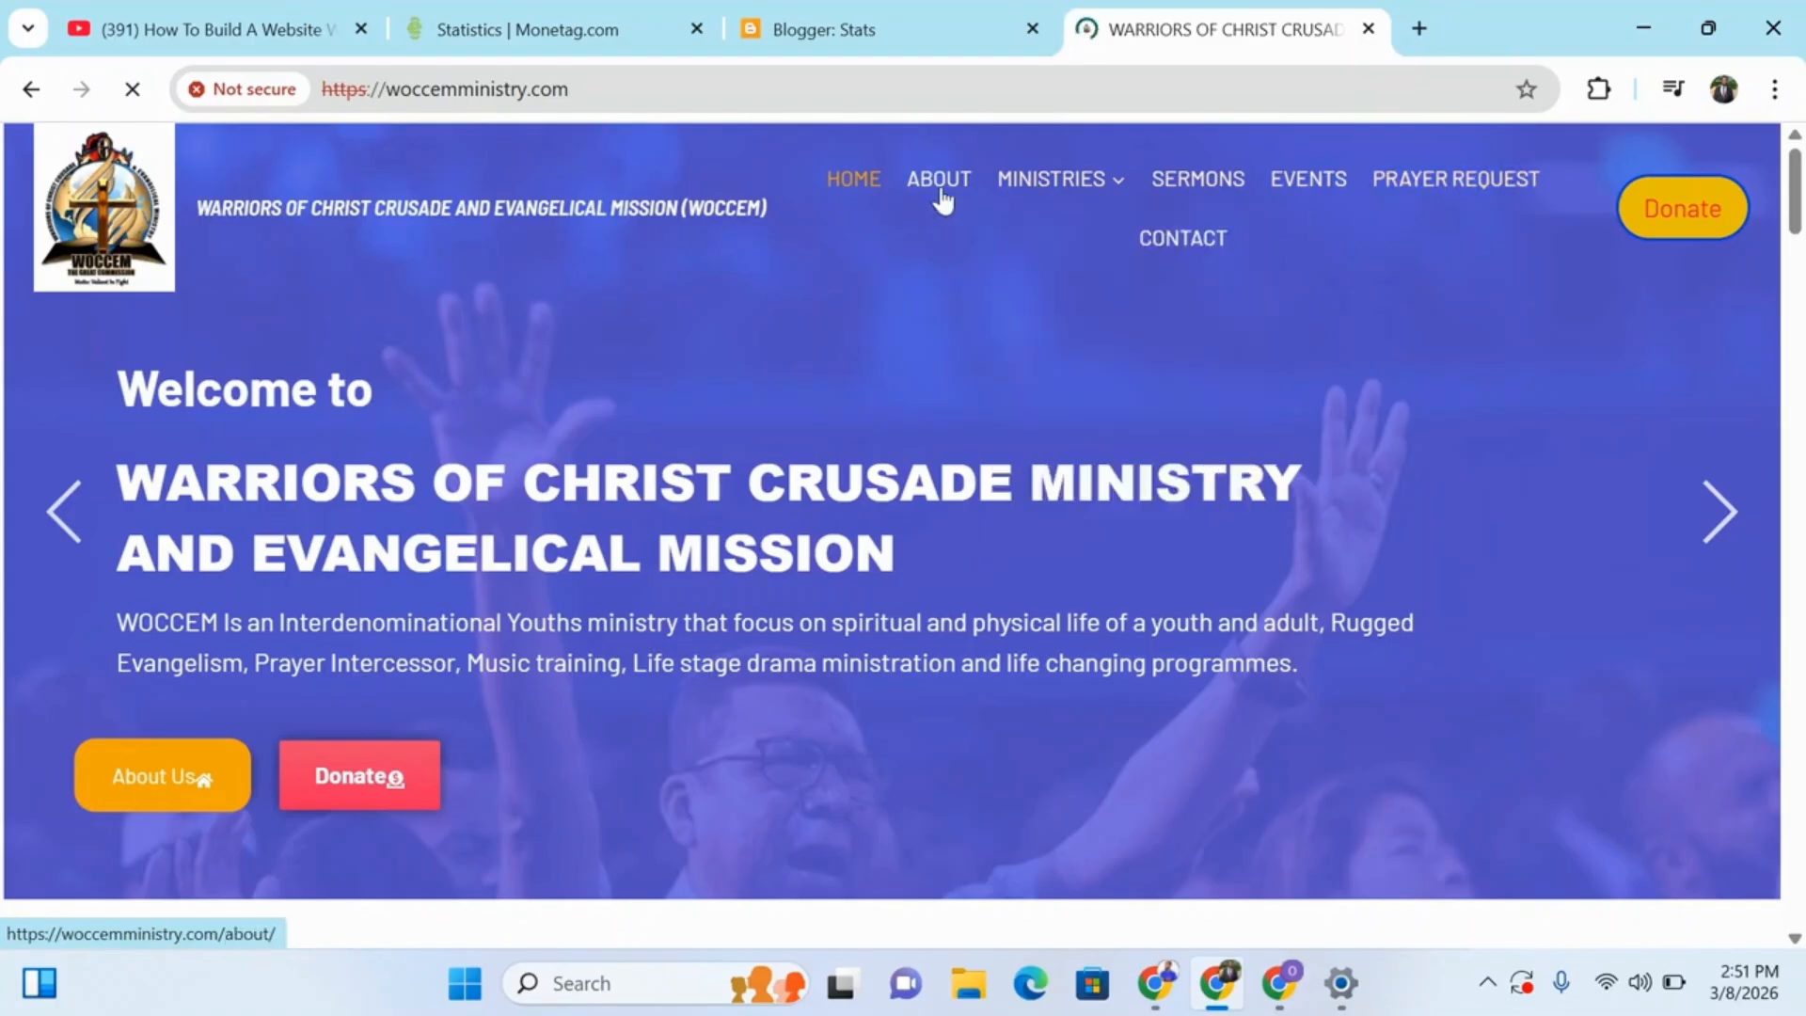
{"action": "mouse_move", "coordinate": [1066, 226]}
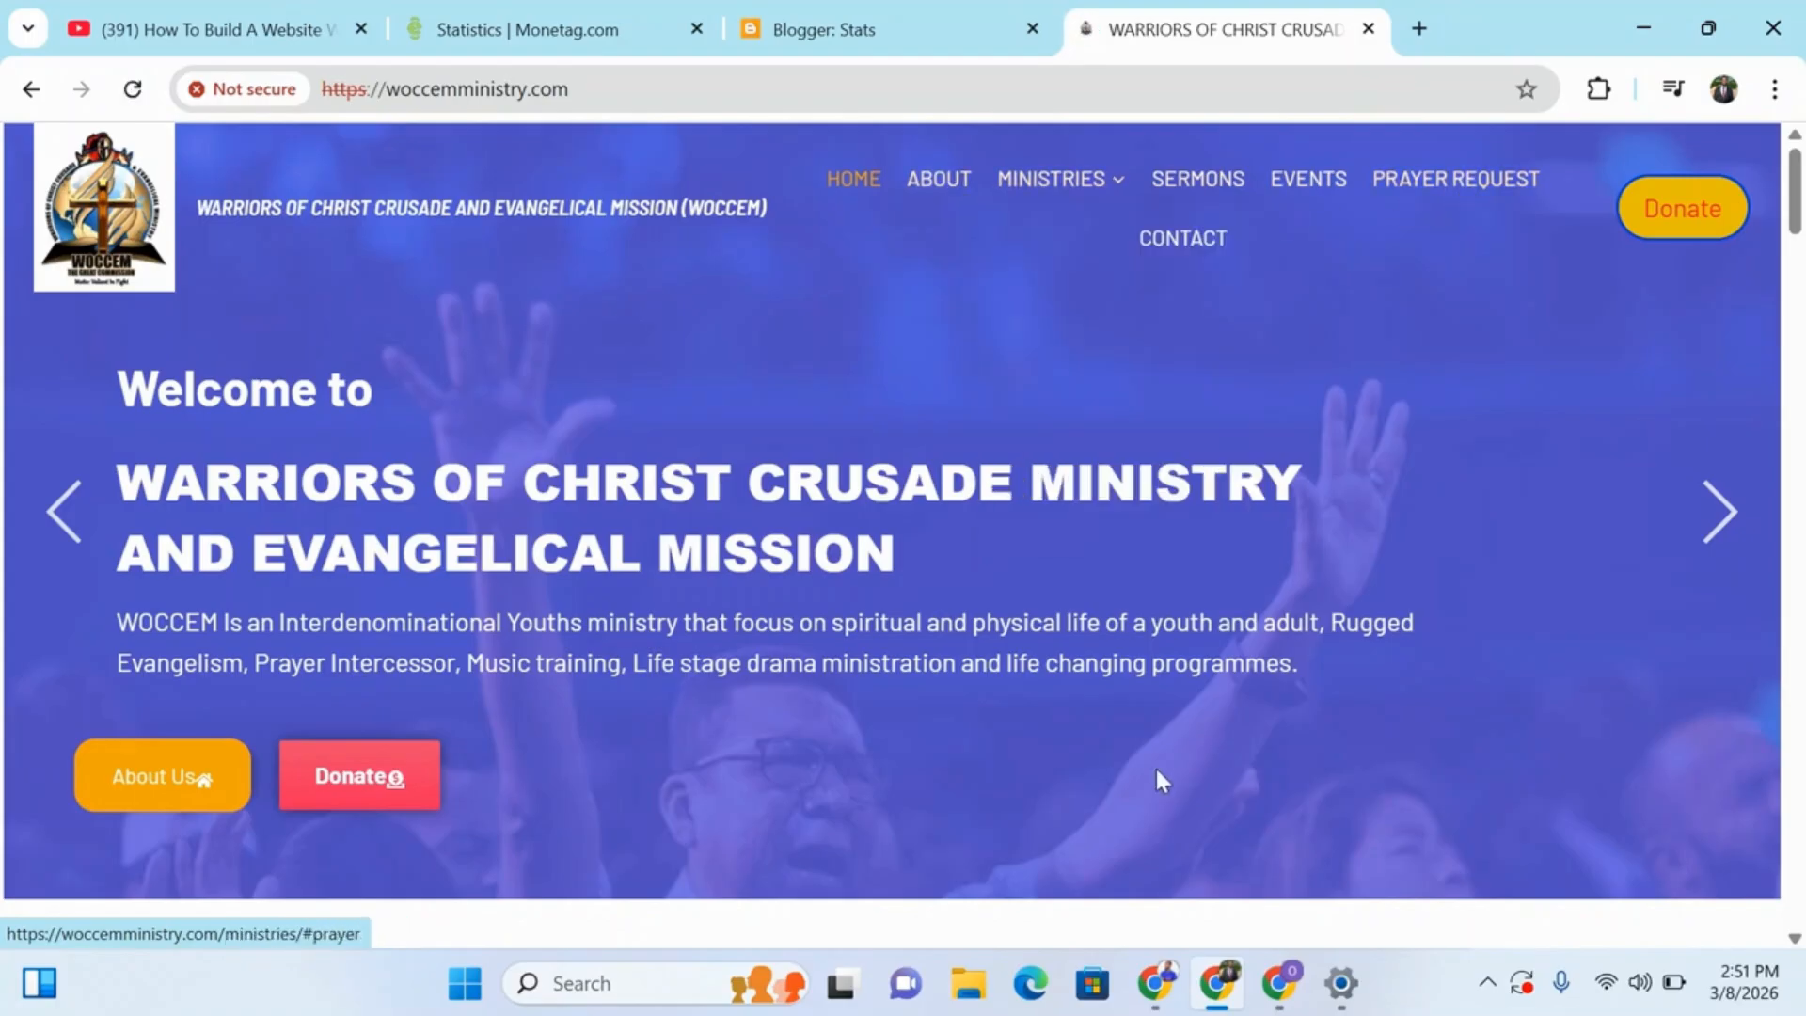
Return to the African Prince Arex site and examine its home page from the header menu down to the footer.
{"action": "mouse_move", "coordinate": [1155, 983]}
{"action": "left_click", "coordinate": [1046, 873]}
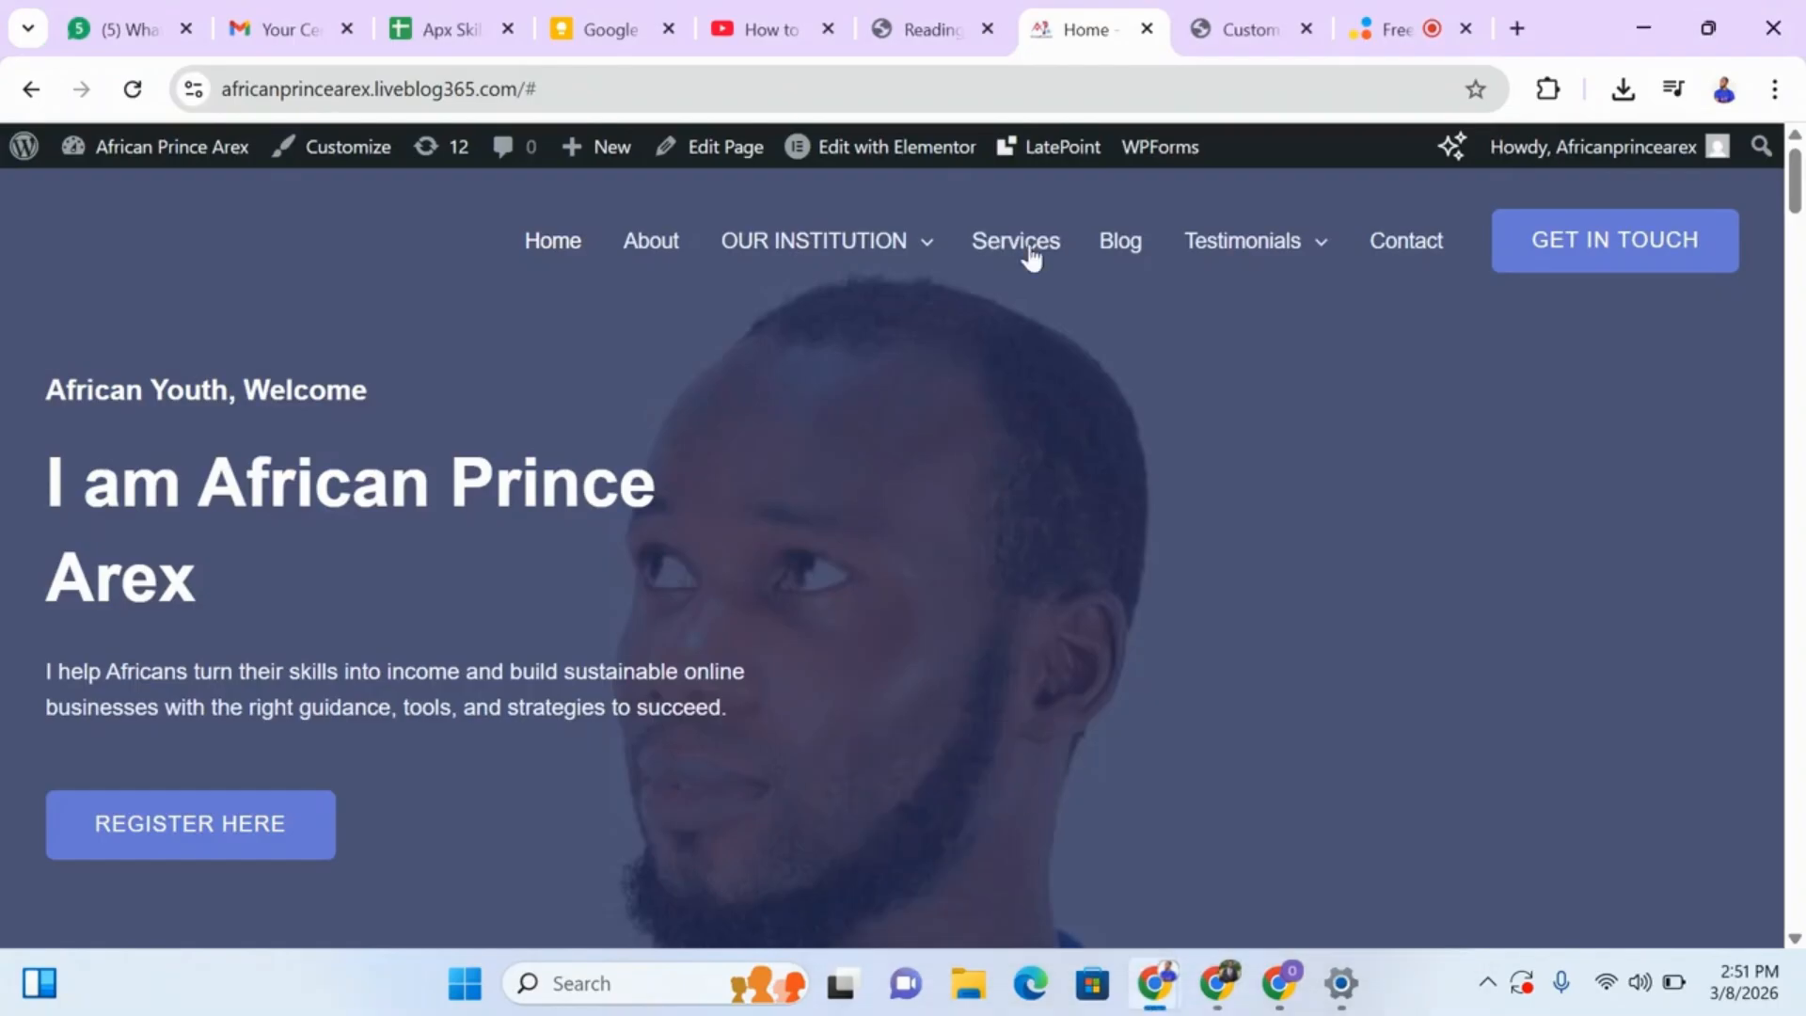
{"action": "left_click", "coordinate": [927, 30]}
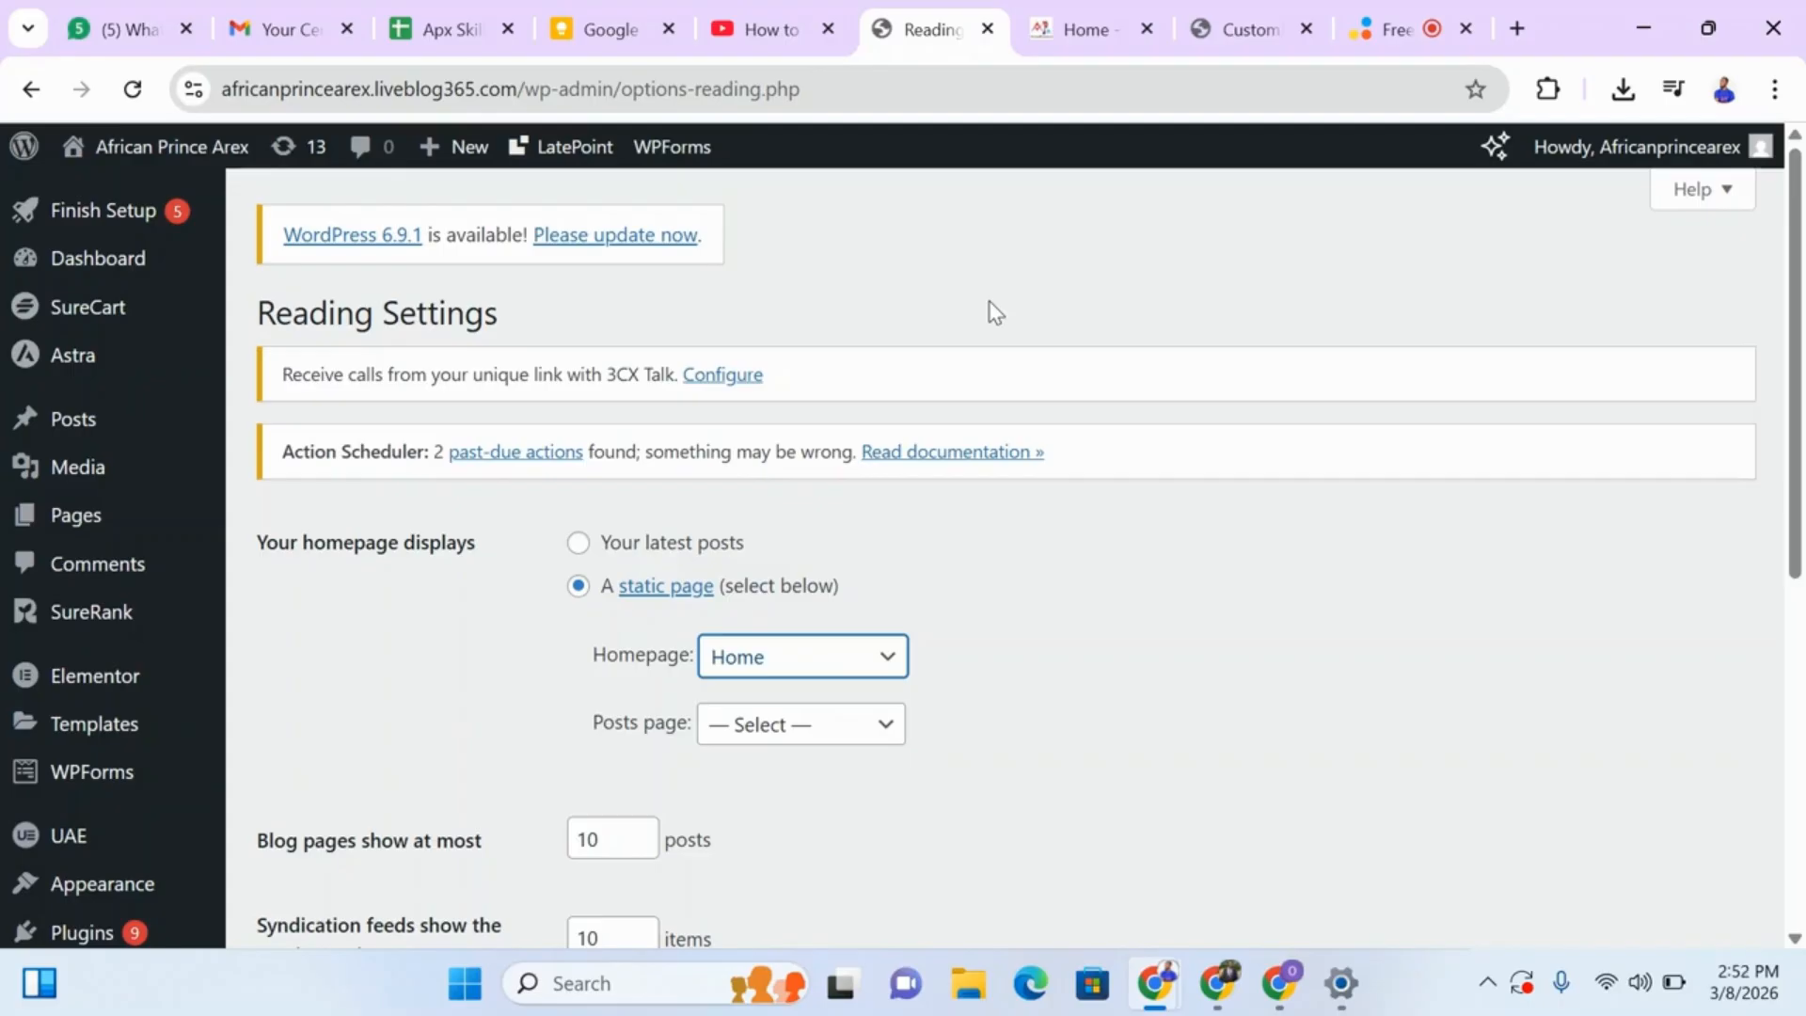
{"action": "left_click", "coordinate": [1080, 33]}
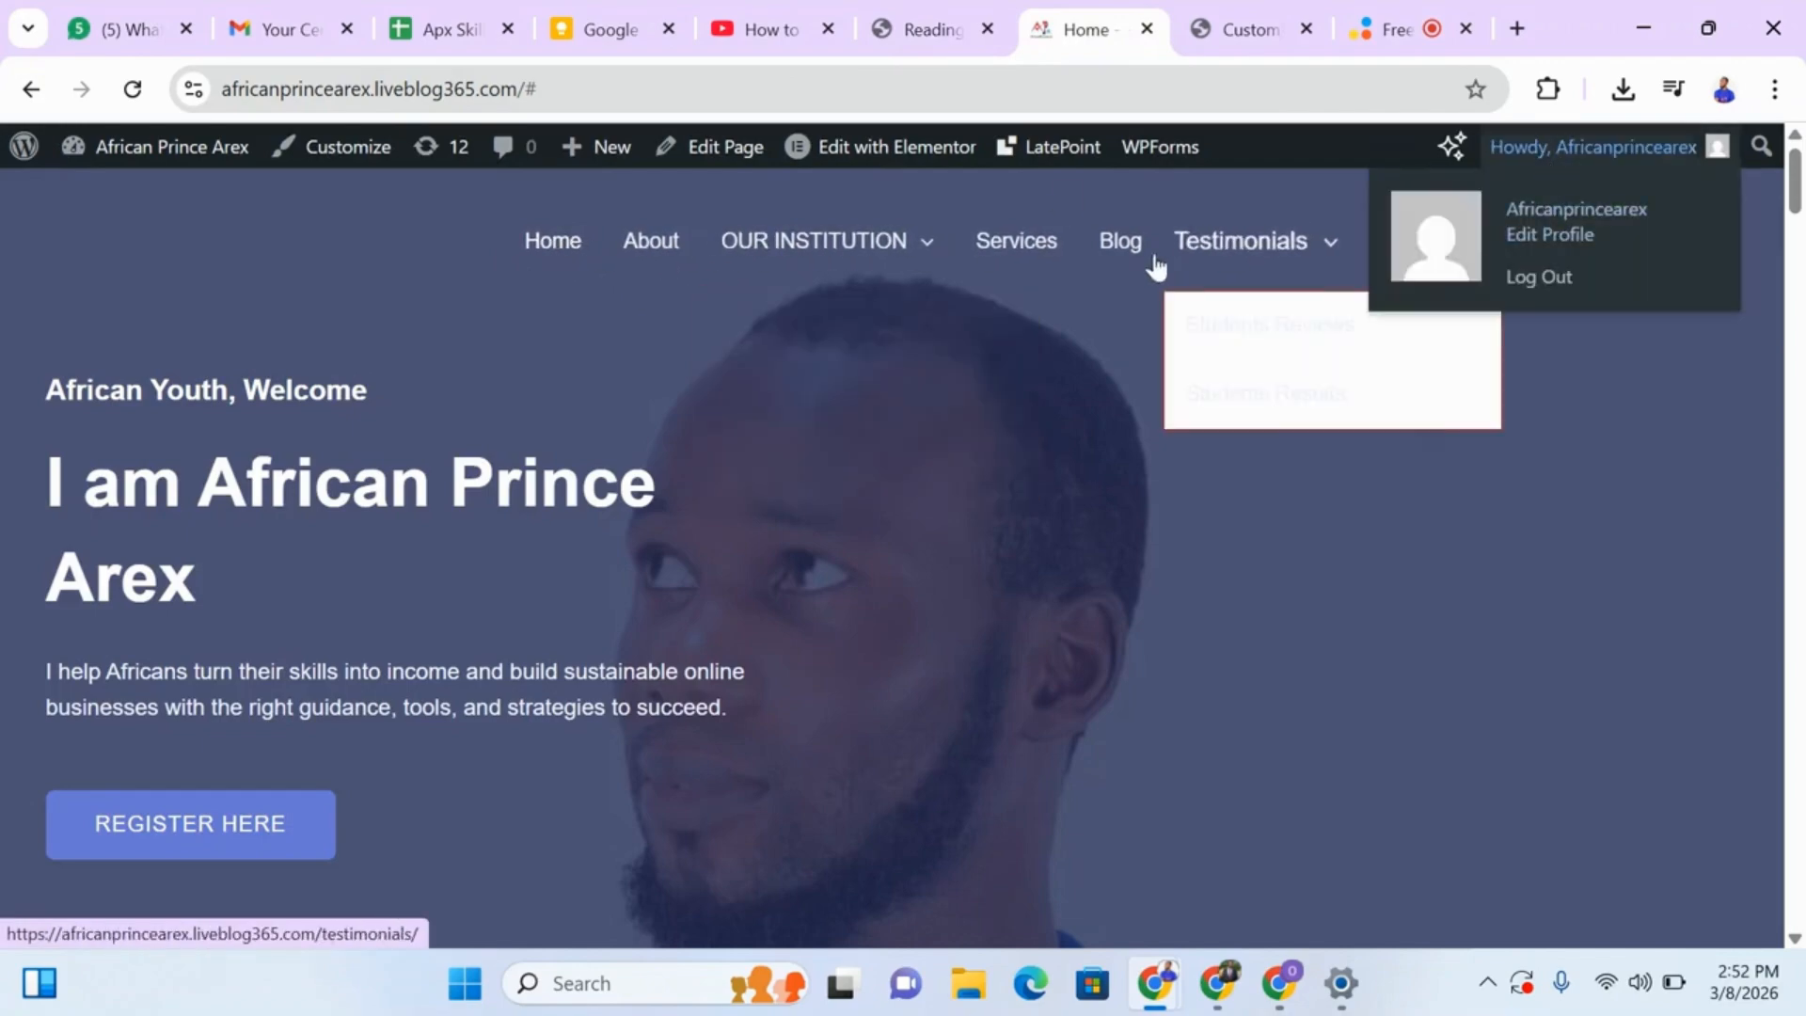
{"action": "left_click_drag", "start_coordinate": [1798, 179], "coordinate": [1799, 866]}
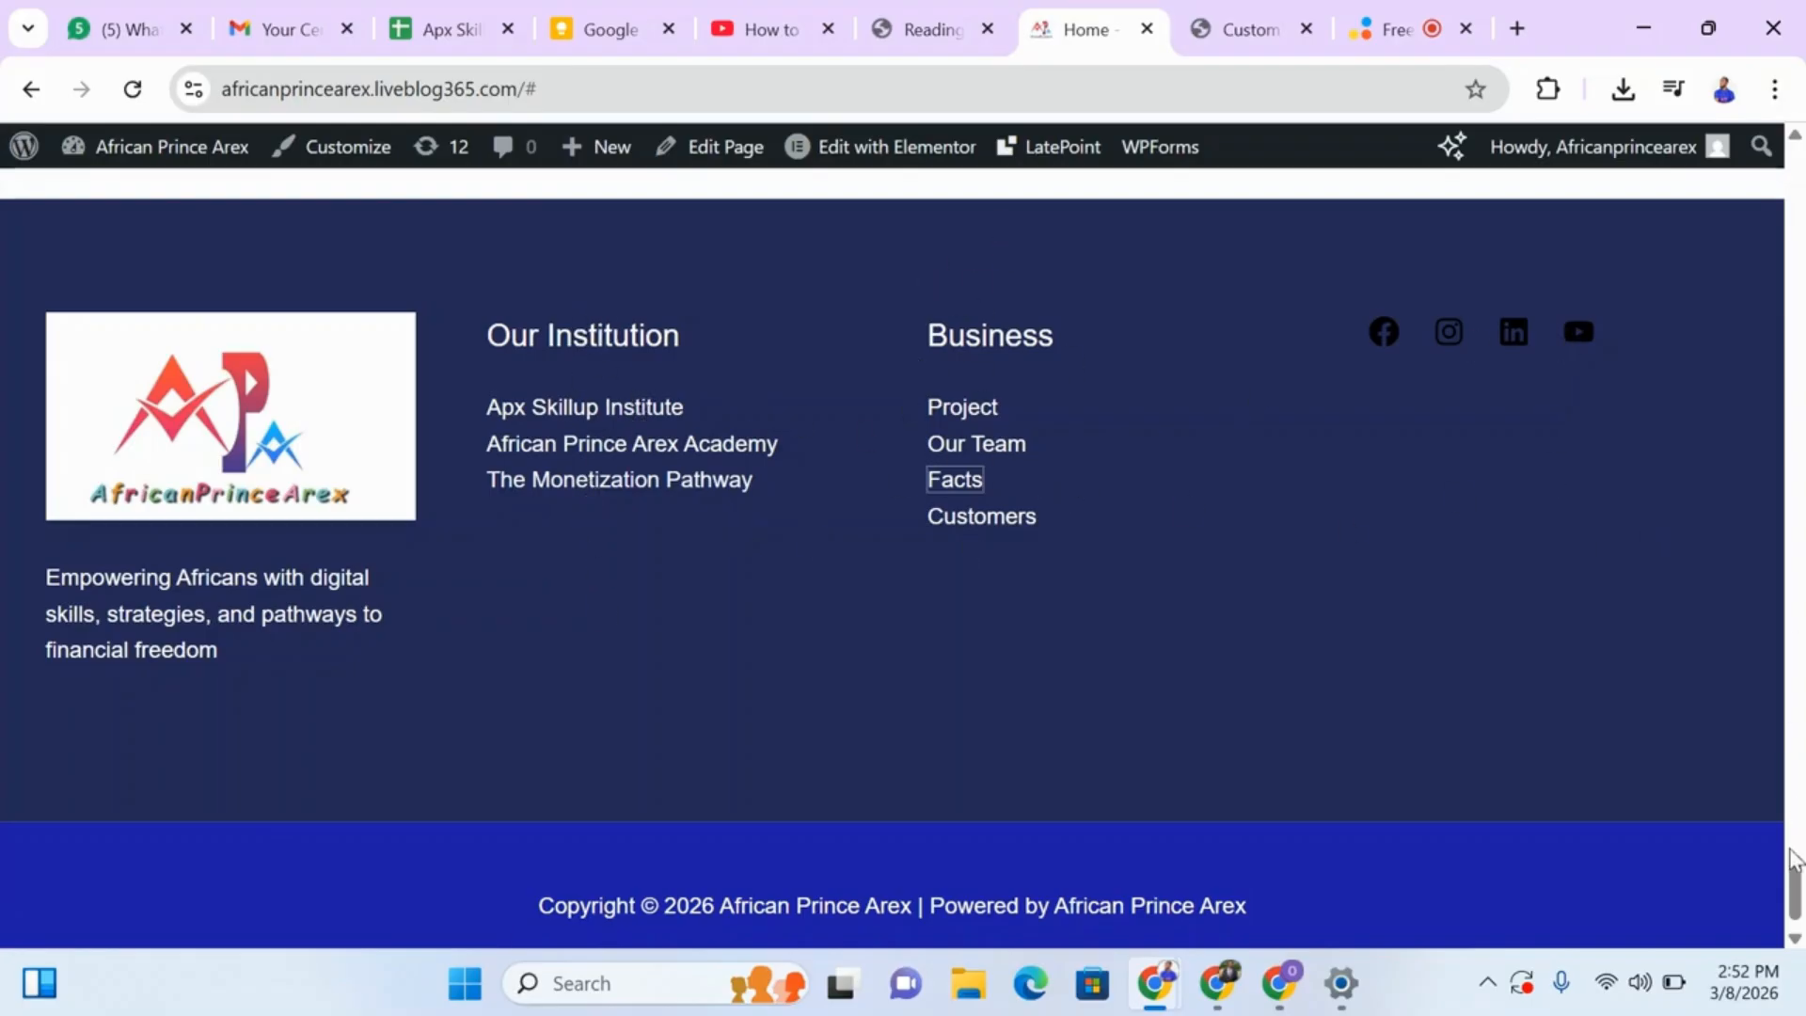
{"action": "left_click_drag", "start_coordinate": [1794, 861], "coordinate": [1746, 139]}
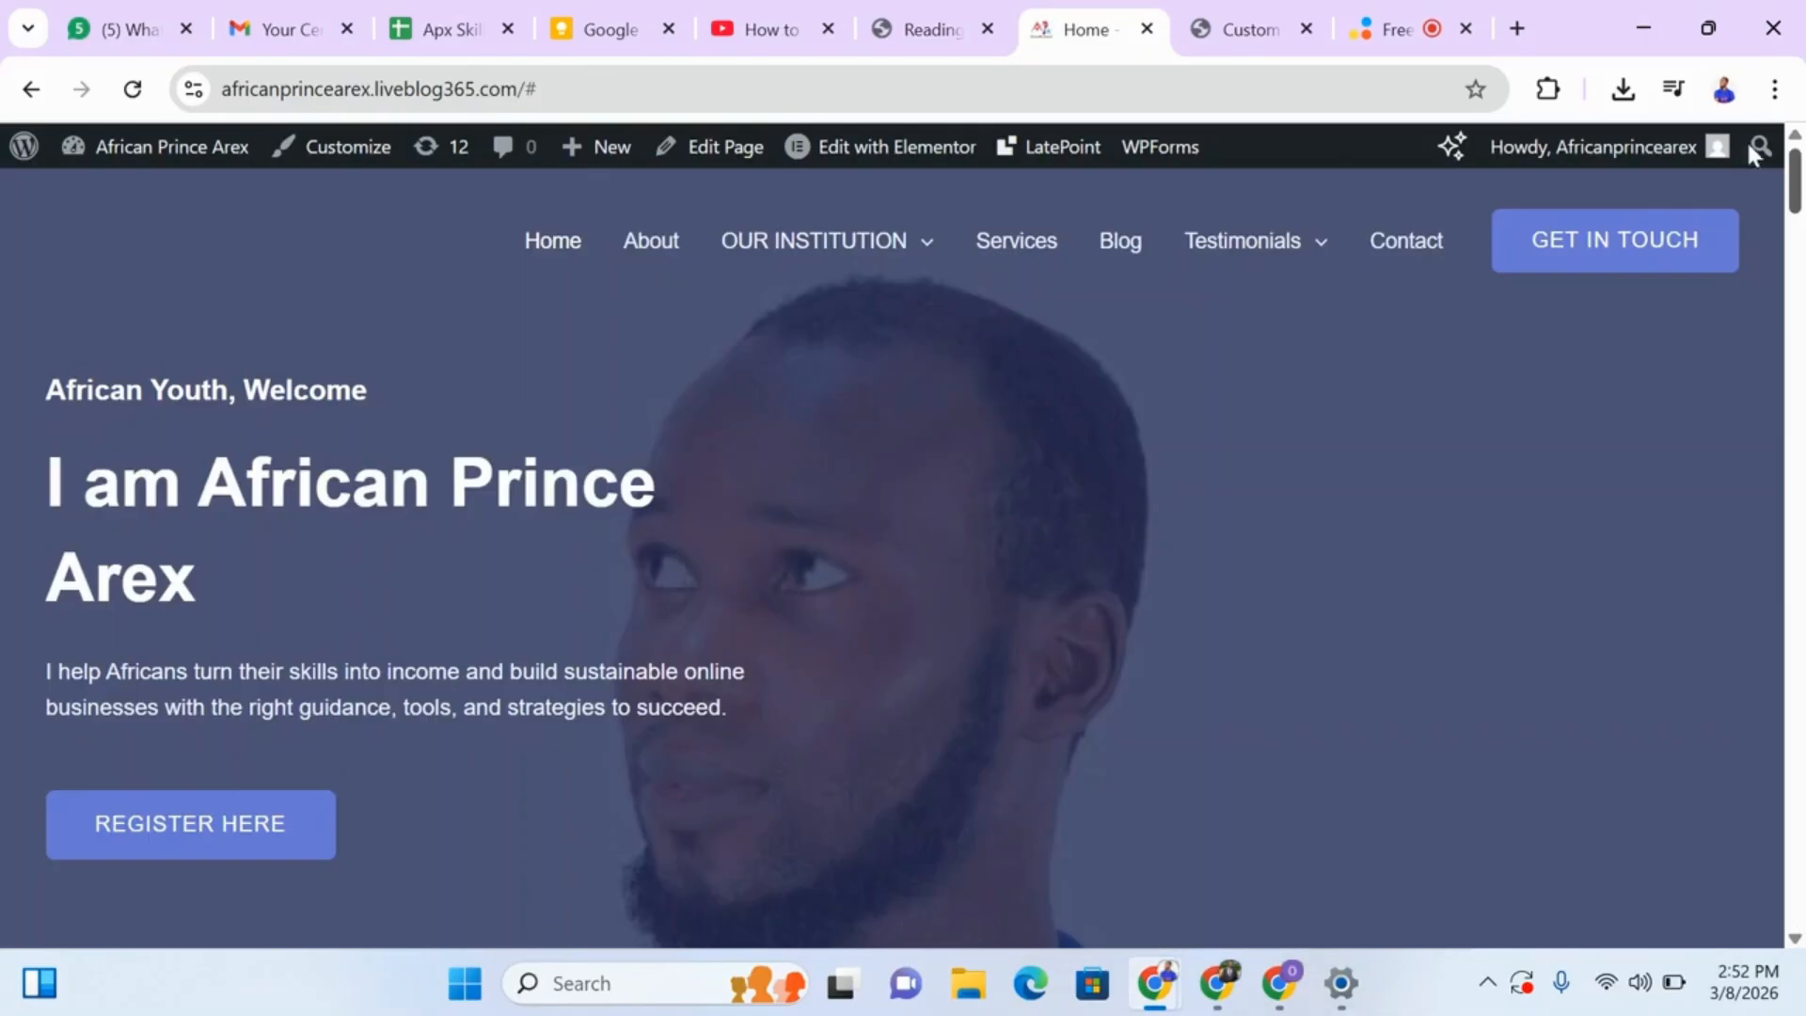
Return to the WordPress admin, go to the Dashboard and open the Menus editor for the site.
{"action": "left_click", "coordinate": [927, 28]}
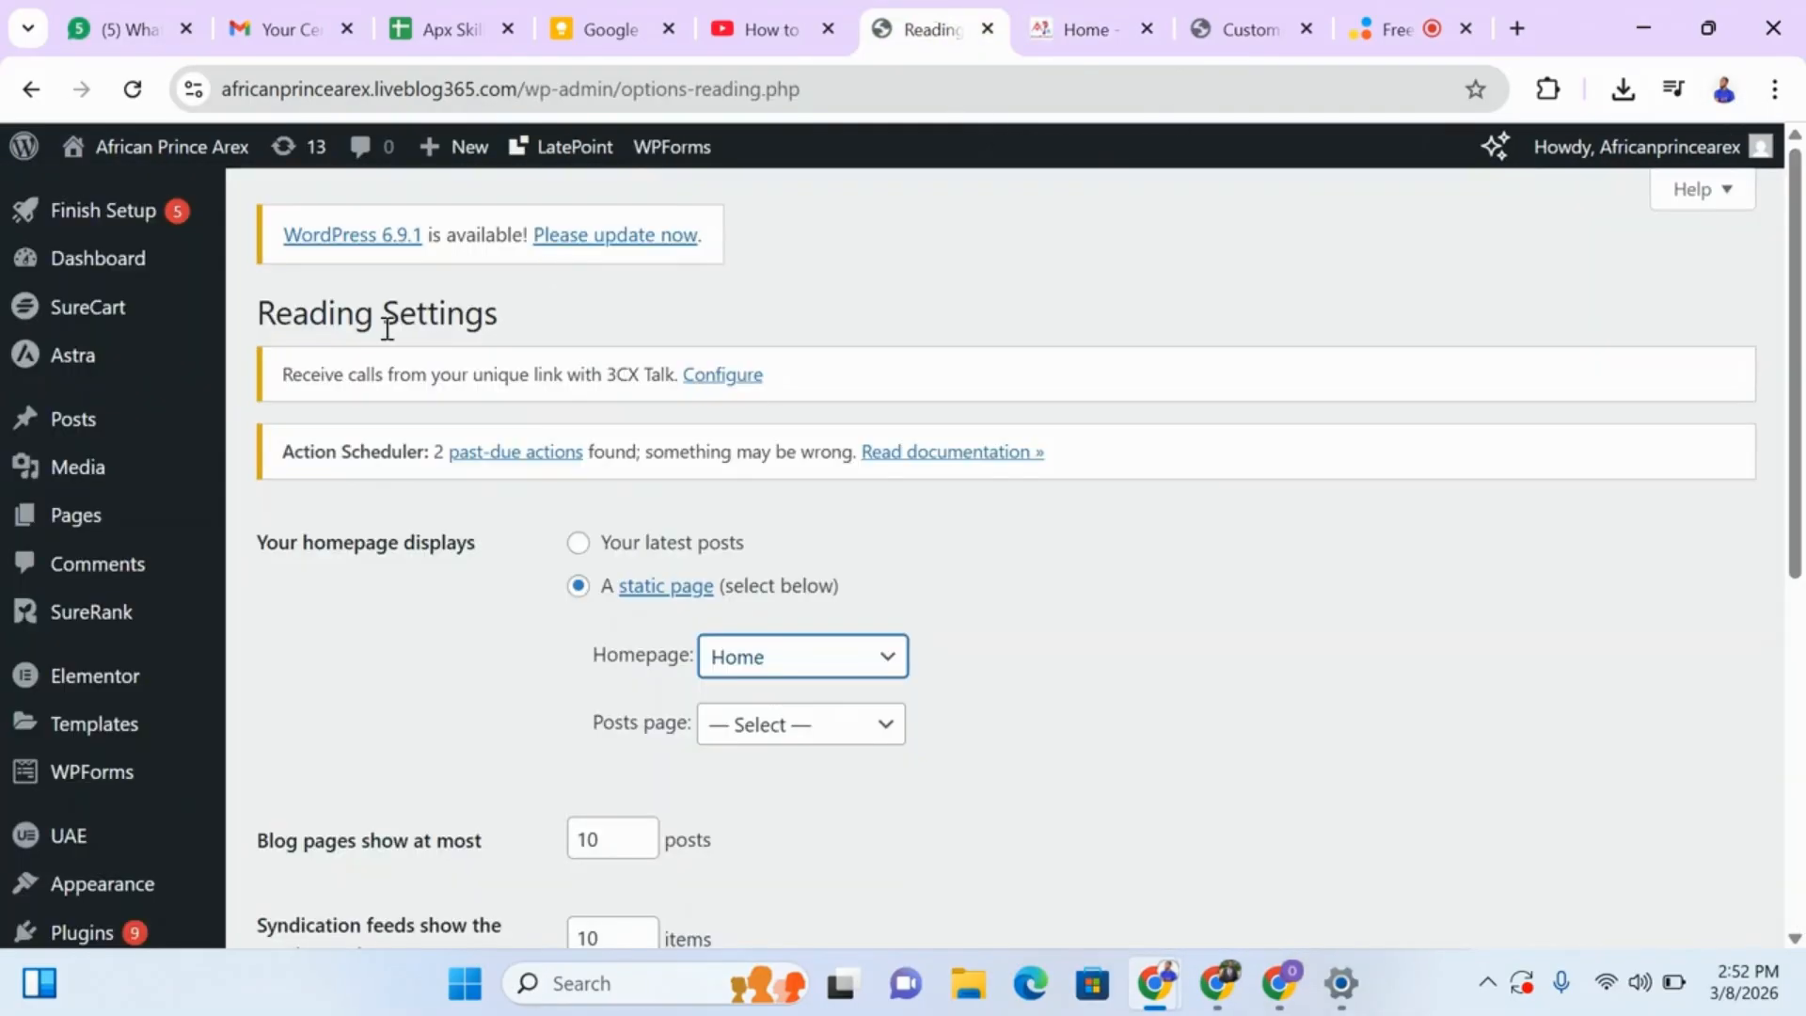
{"action": "left_click", "coordinate": [132, 258]}
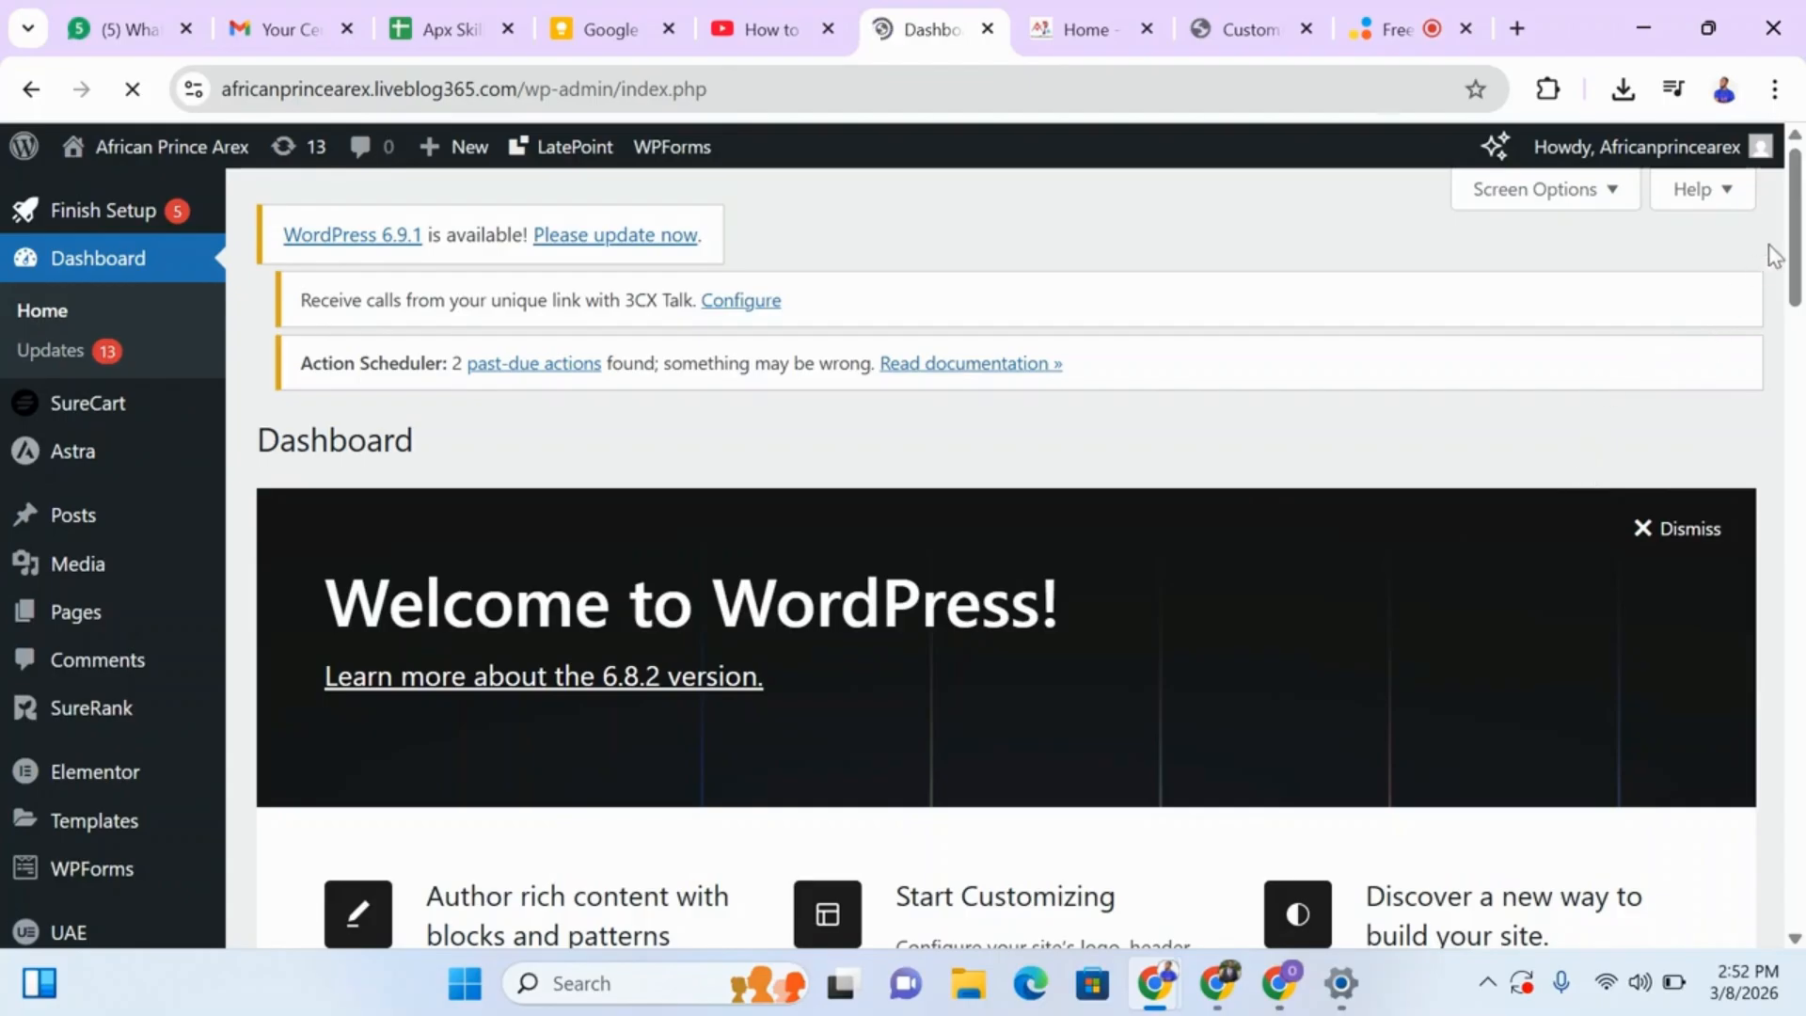
{"action": "scroll", "coordinate": [1775, 254], "scroll_direction": "down", "scroll_amount": 5}
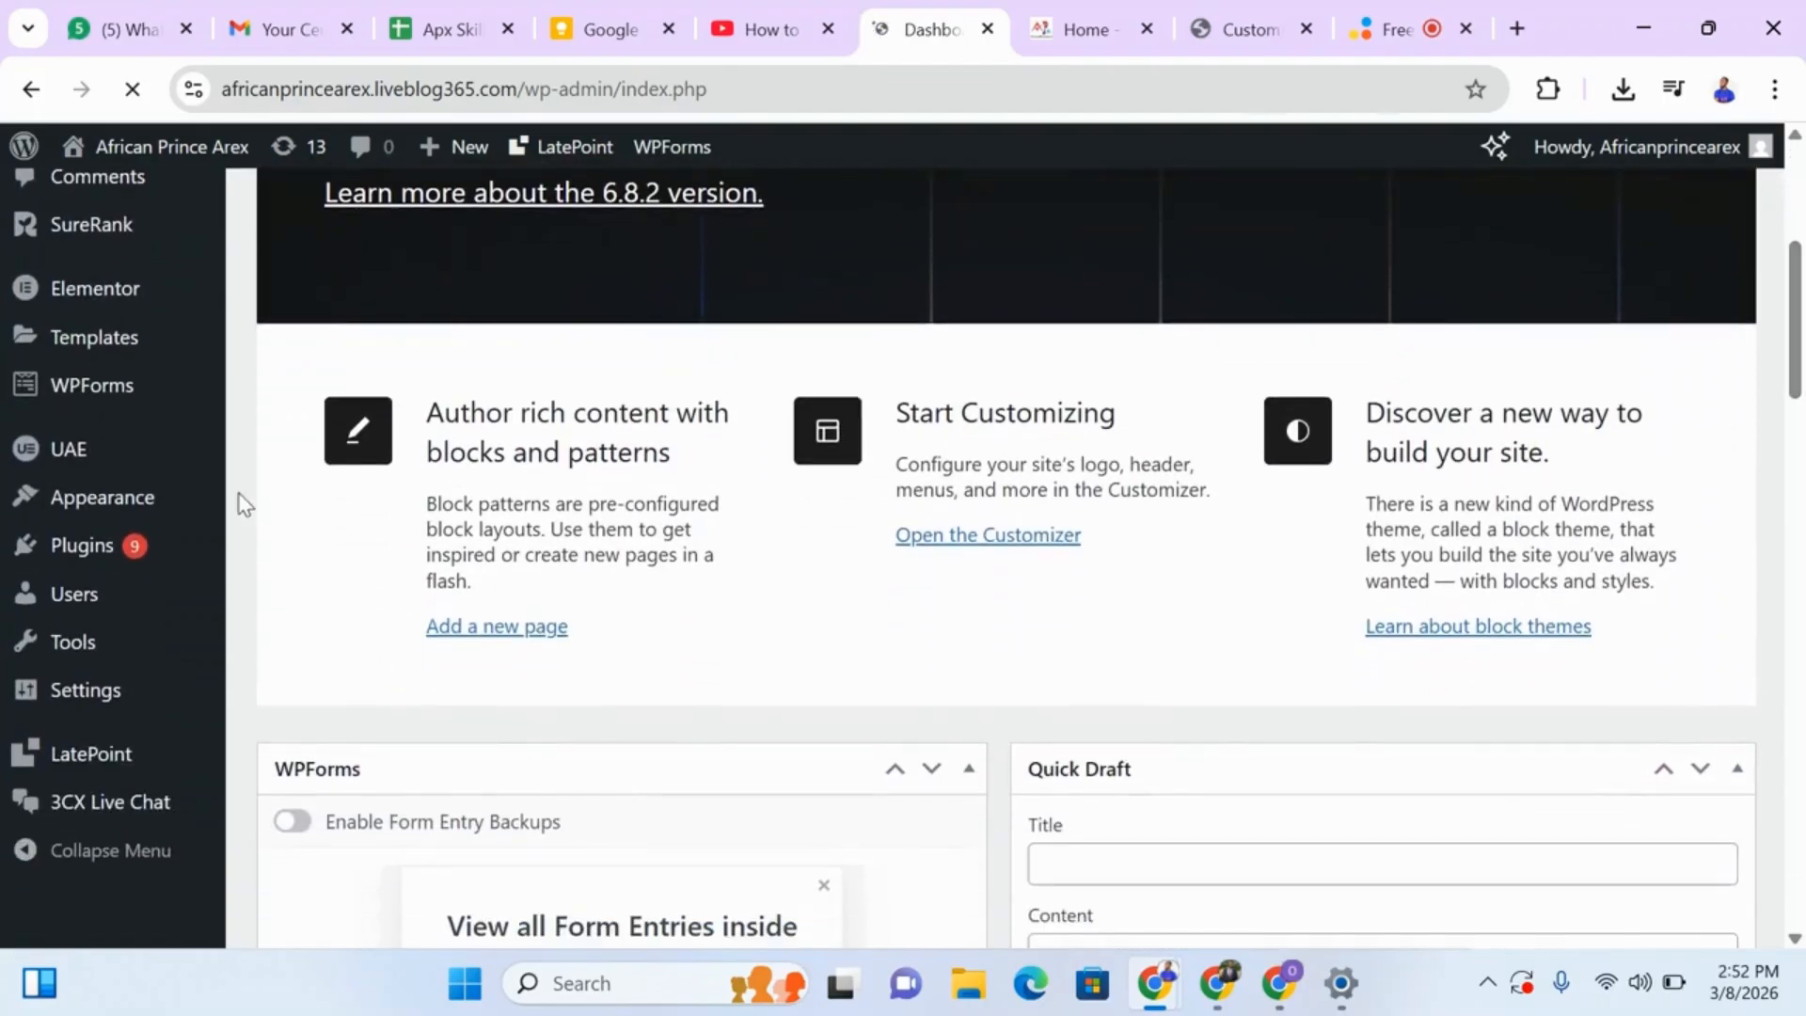
{"action": "mouse_move", "coordinate": [132, 499]}
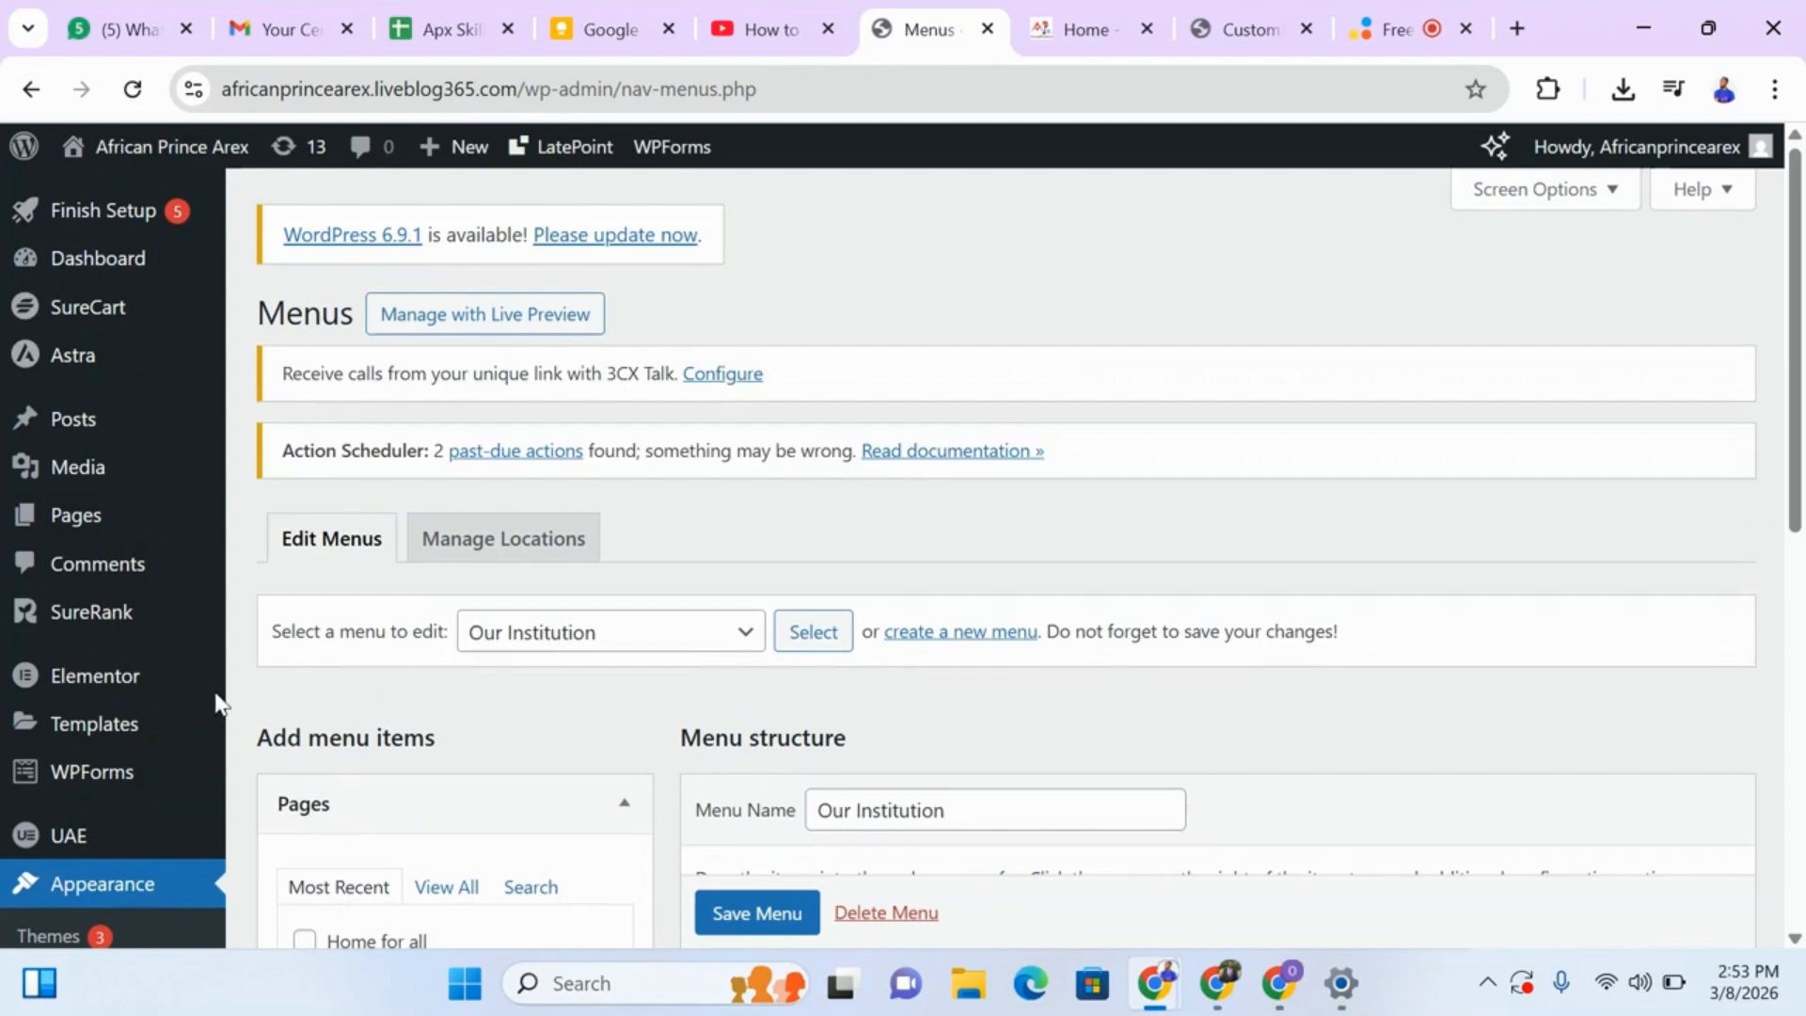
Load the Primary Menu for editing in place of the Our Institution menu.
{"action": "left_click_drag", "start_coordinate": [1800, 299], "coordinate": [1755, 381]}
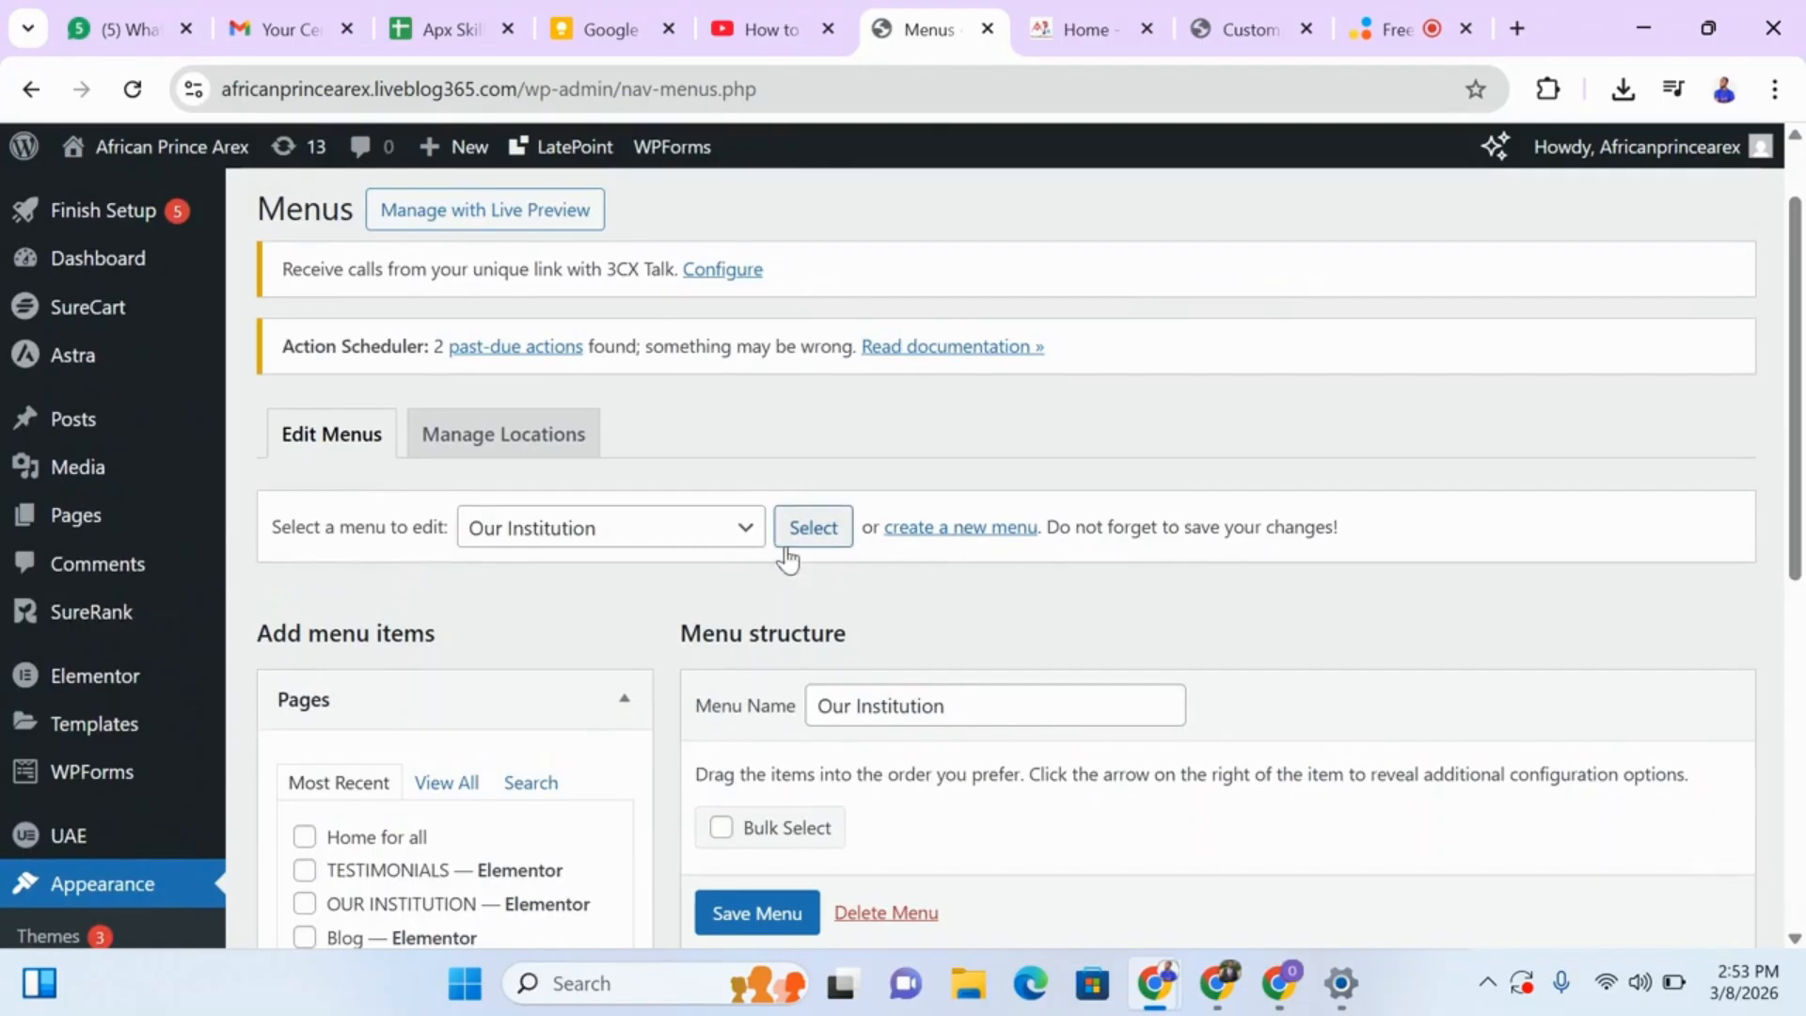
{"action": "left_click", "coordinate": [669, 531]}
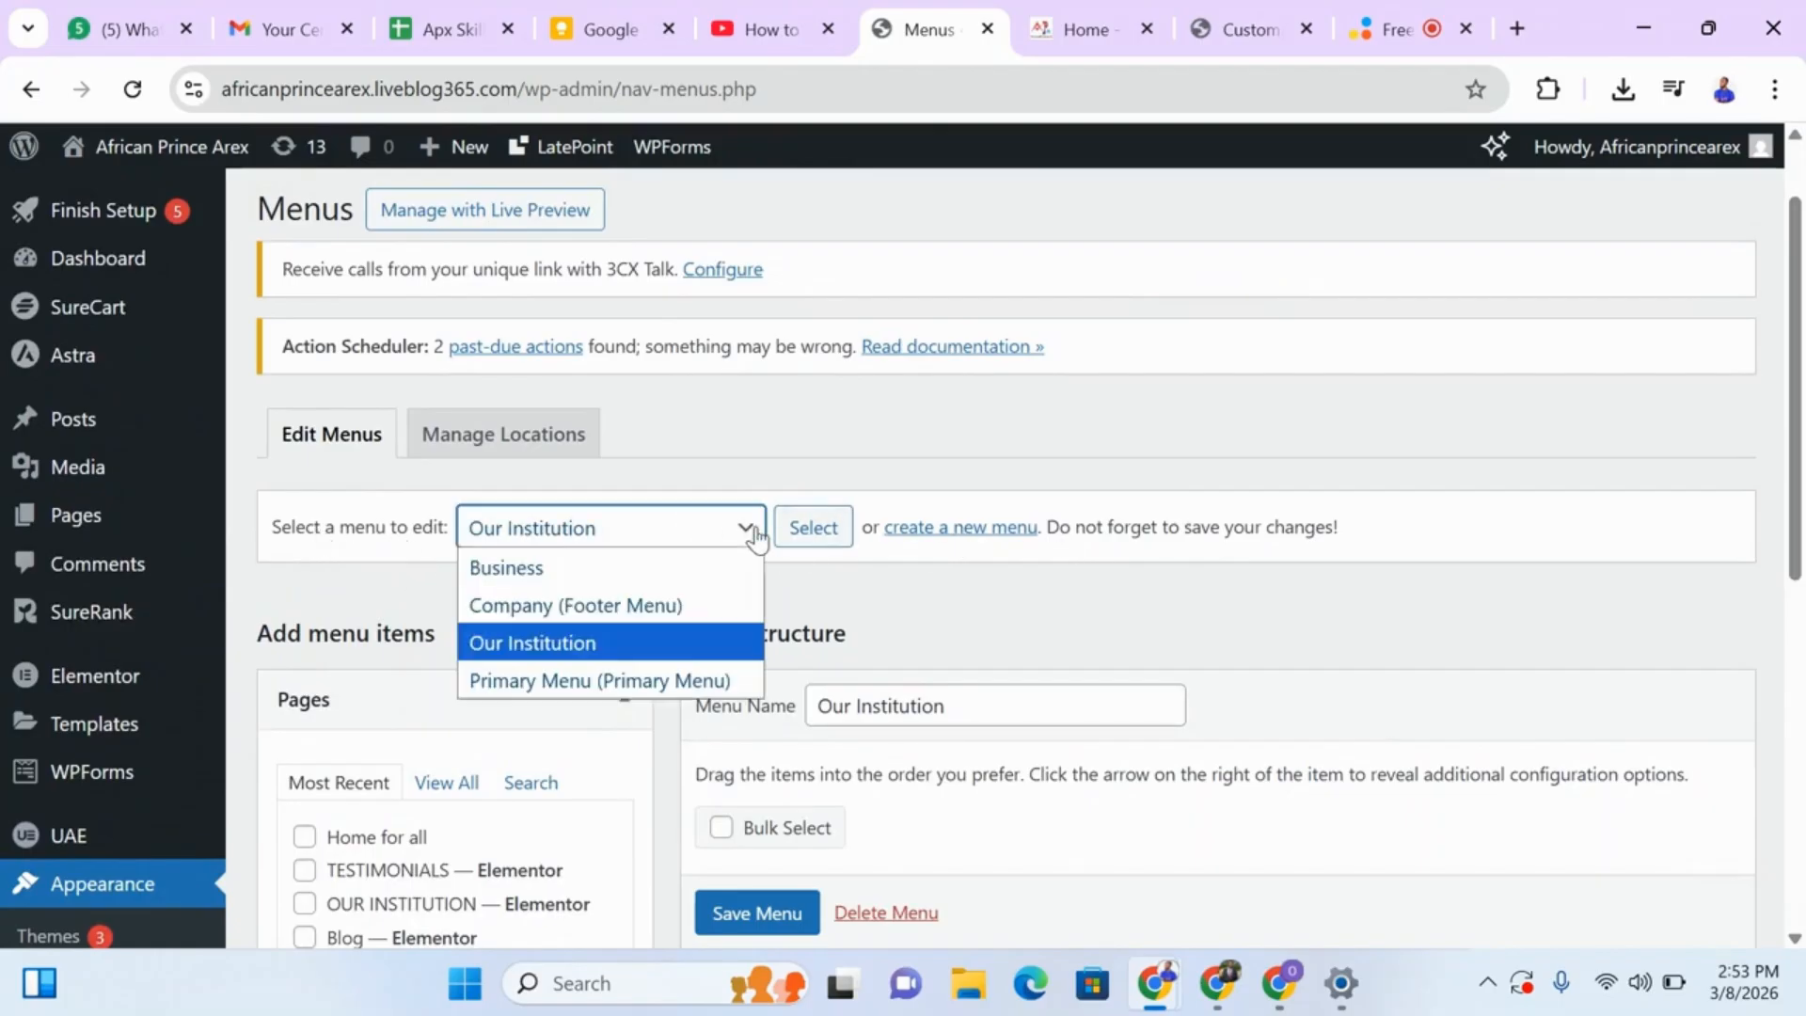
{"action": "left_click", "coordinate": [636, 682]}
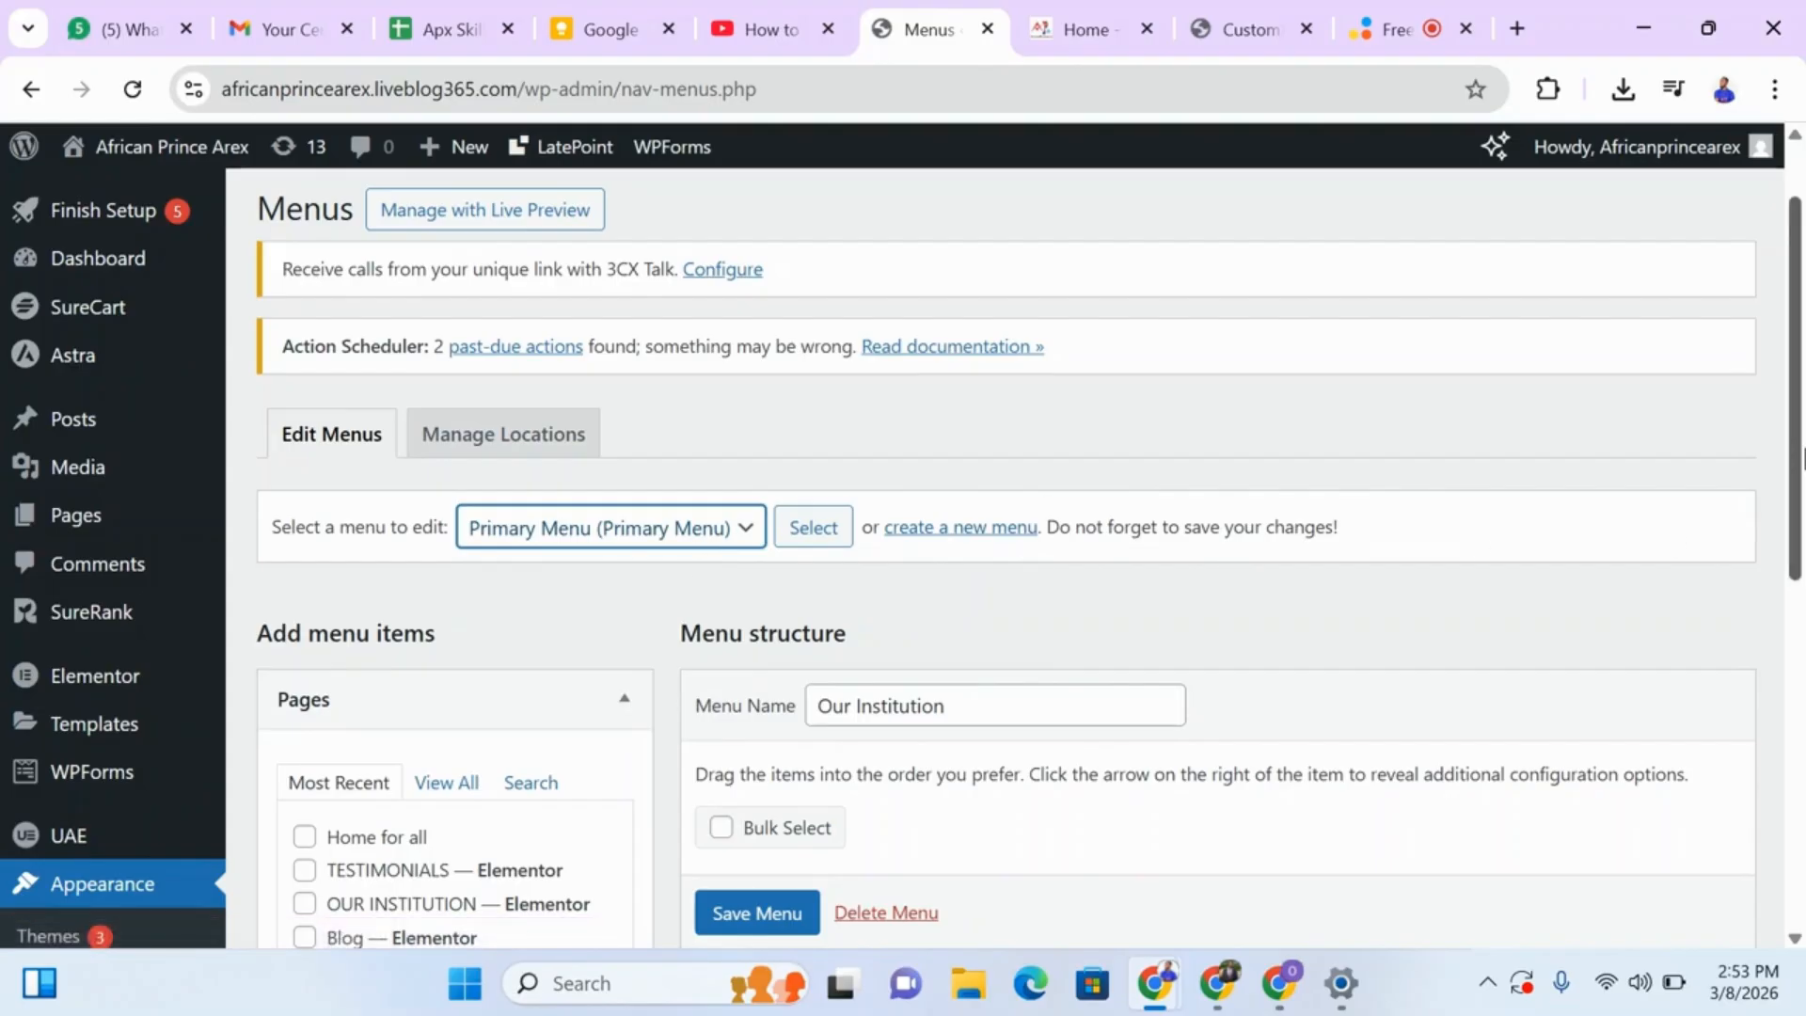
{"action": "left_click_drag", "start_coordinate": [1799, 461], "coordinate": [1795, 505]}
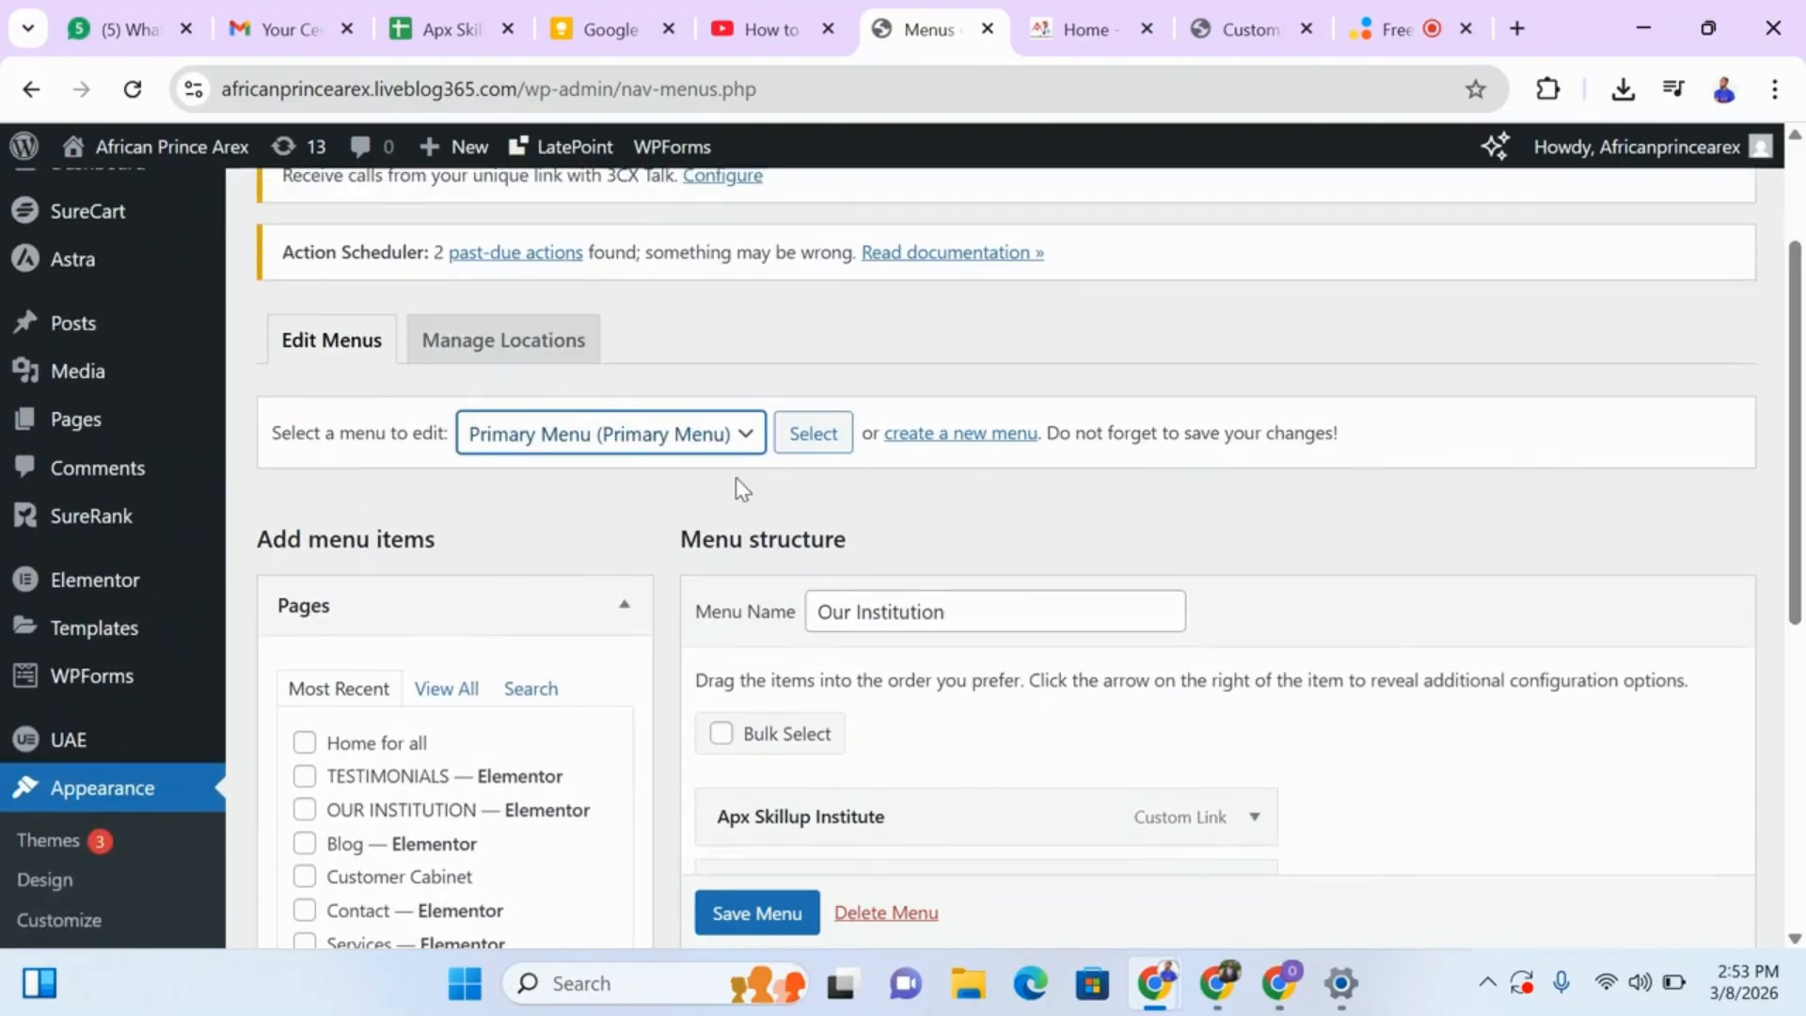
{"action": "left_click", "coordinate": [808, 442]}
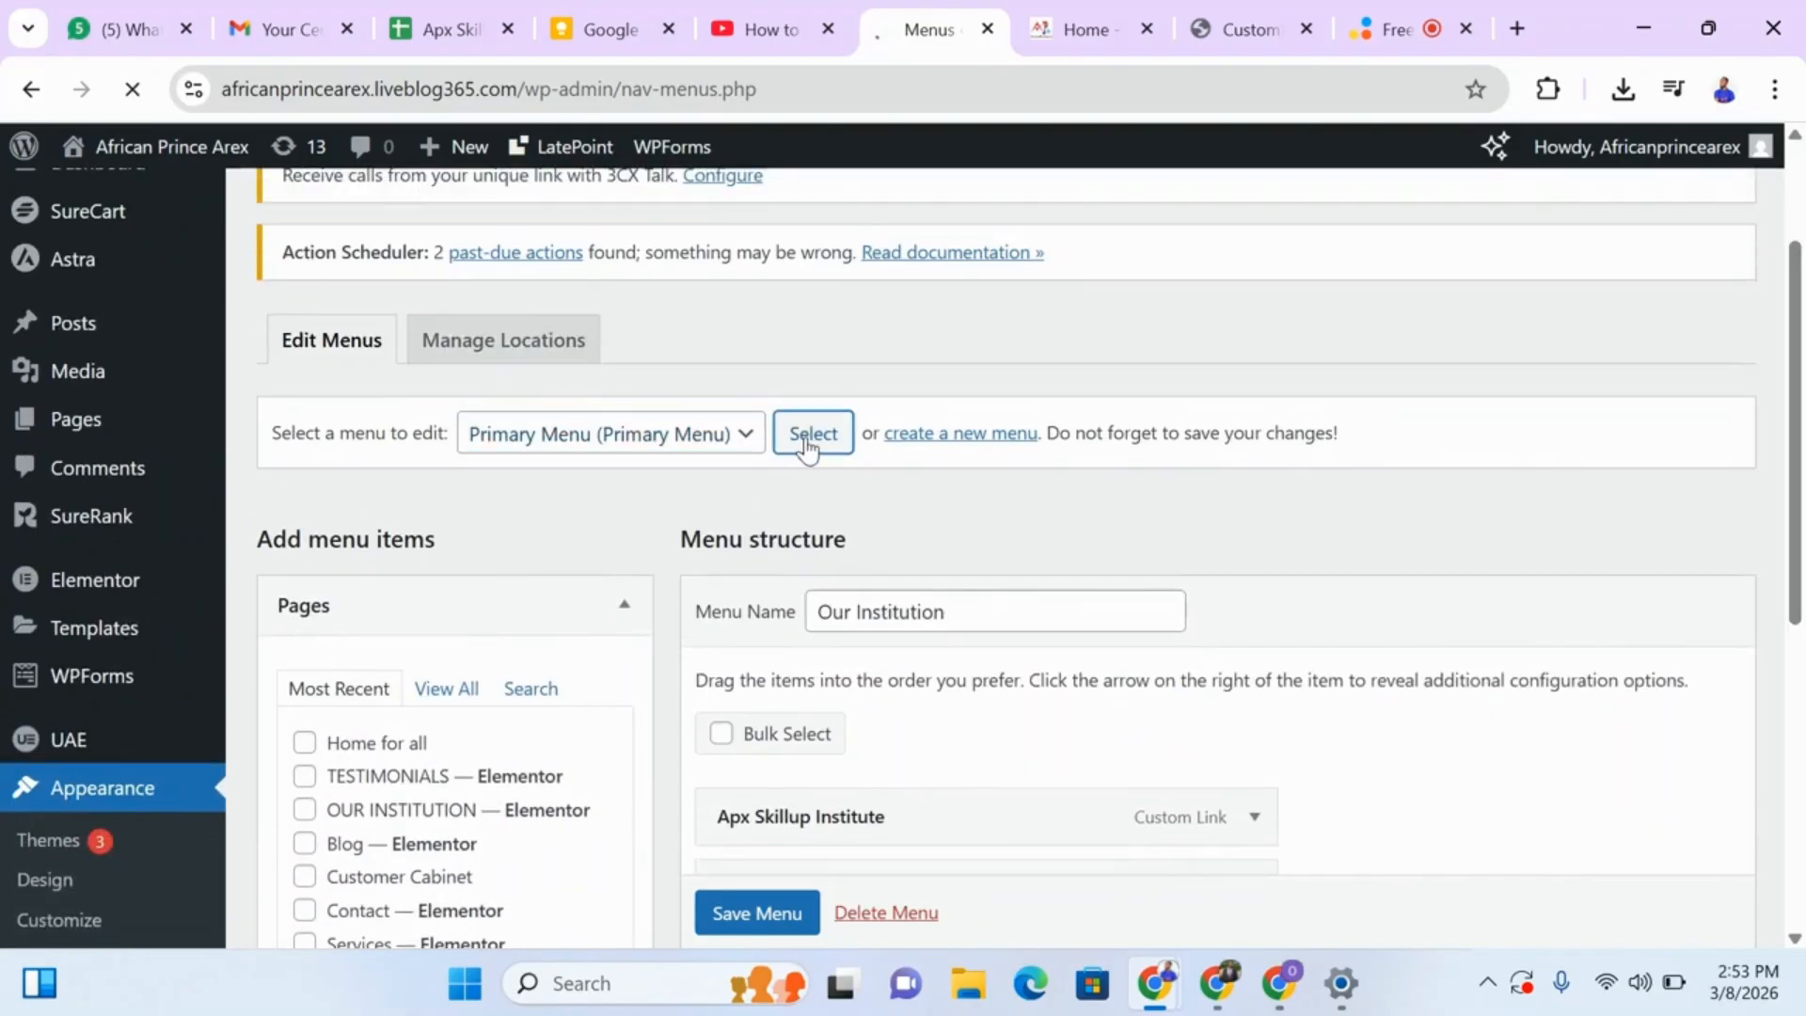
Check the live site's header menu, including the OUR INSTITUTION and Testimonials submenus, and return to the Menus editor.
{"action": "left_click", "coordinate": [1081, 29]}
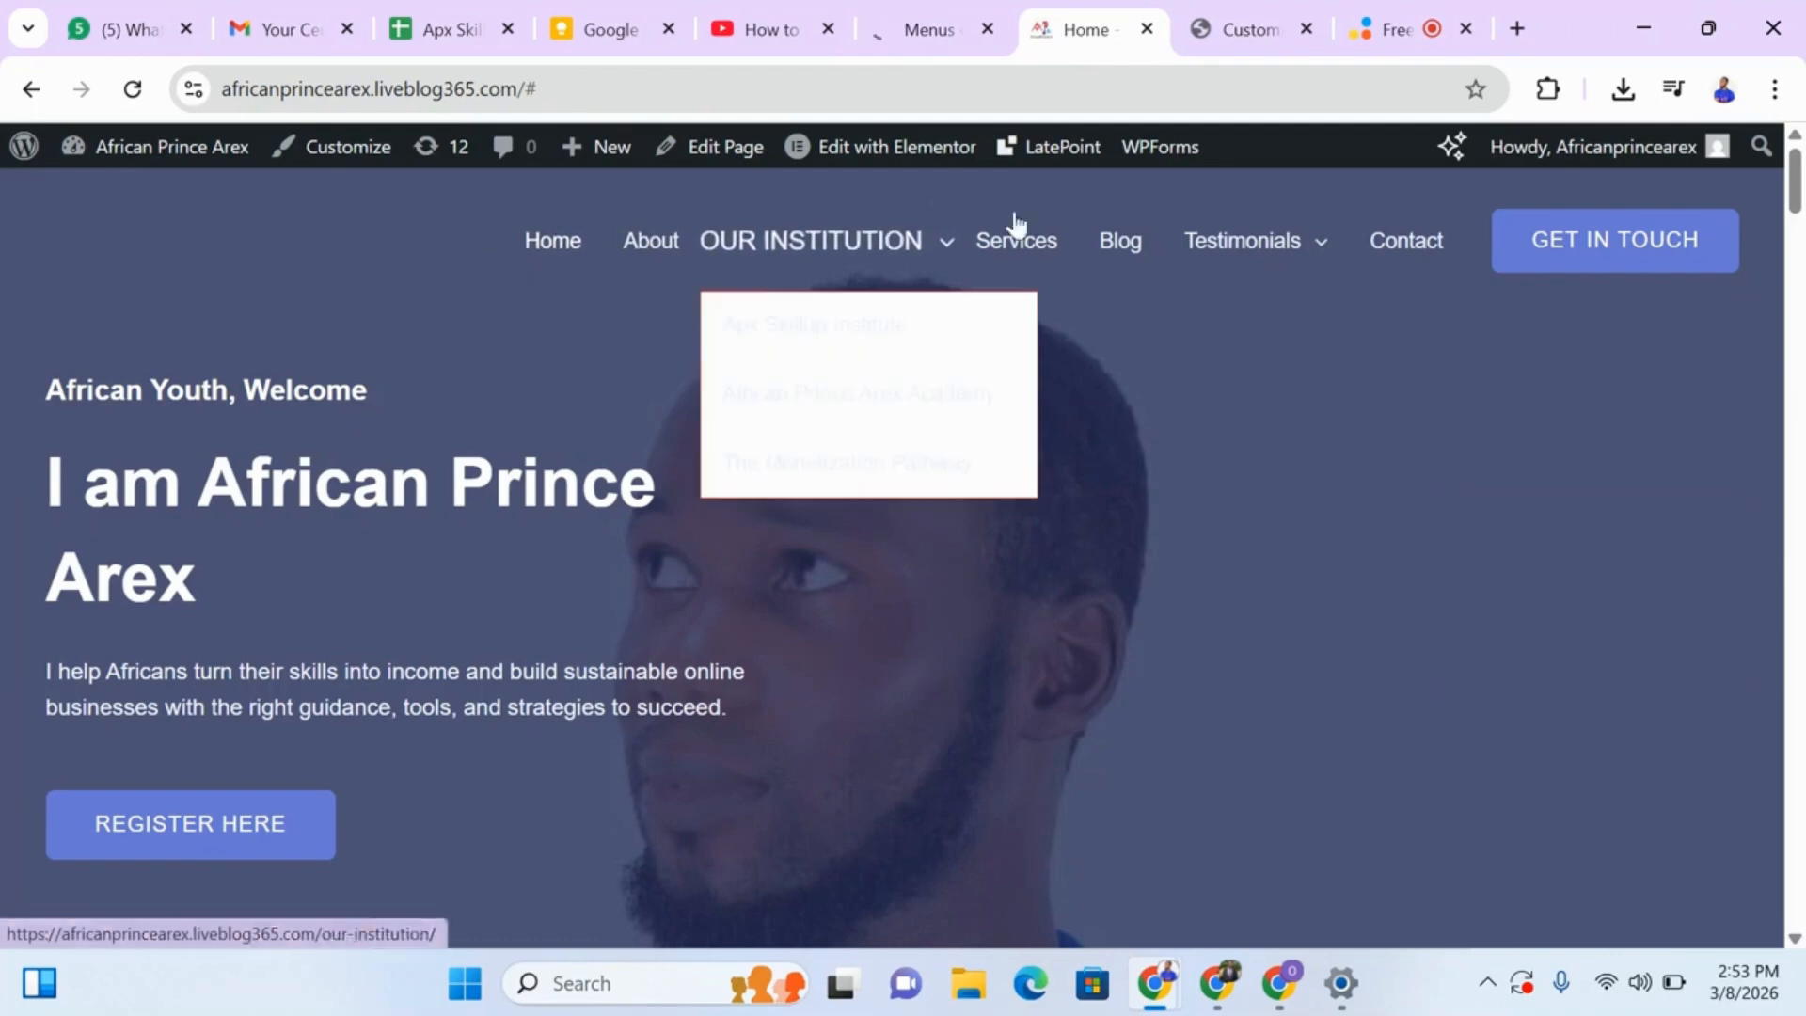
{"action": "left_click", "coordinate": [927, 23]}
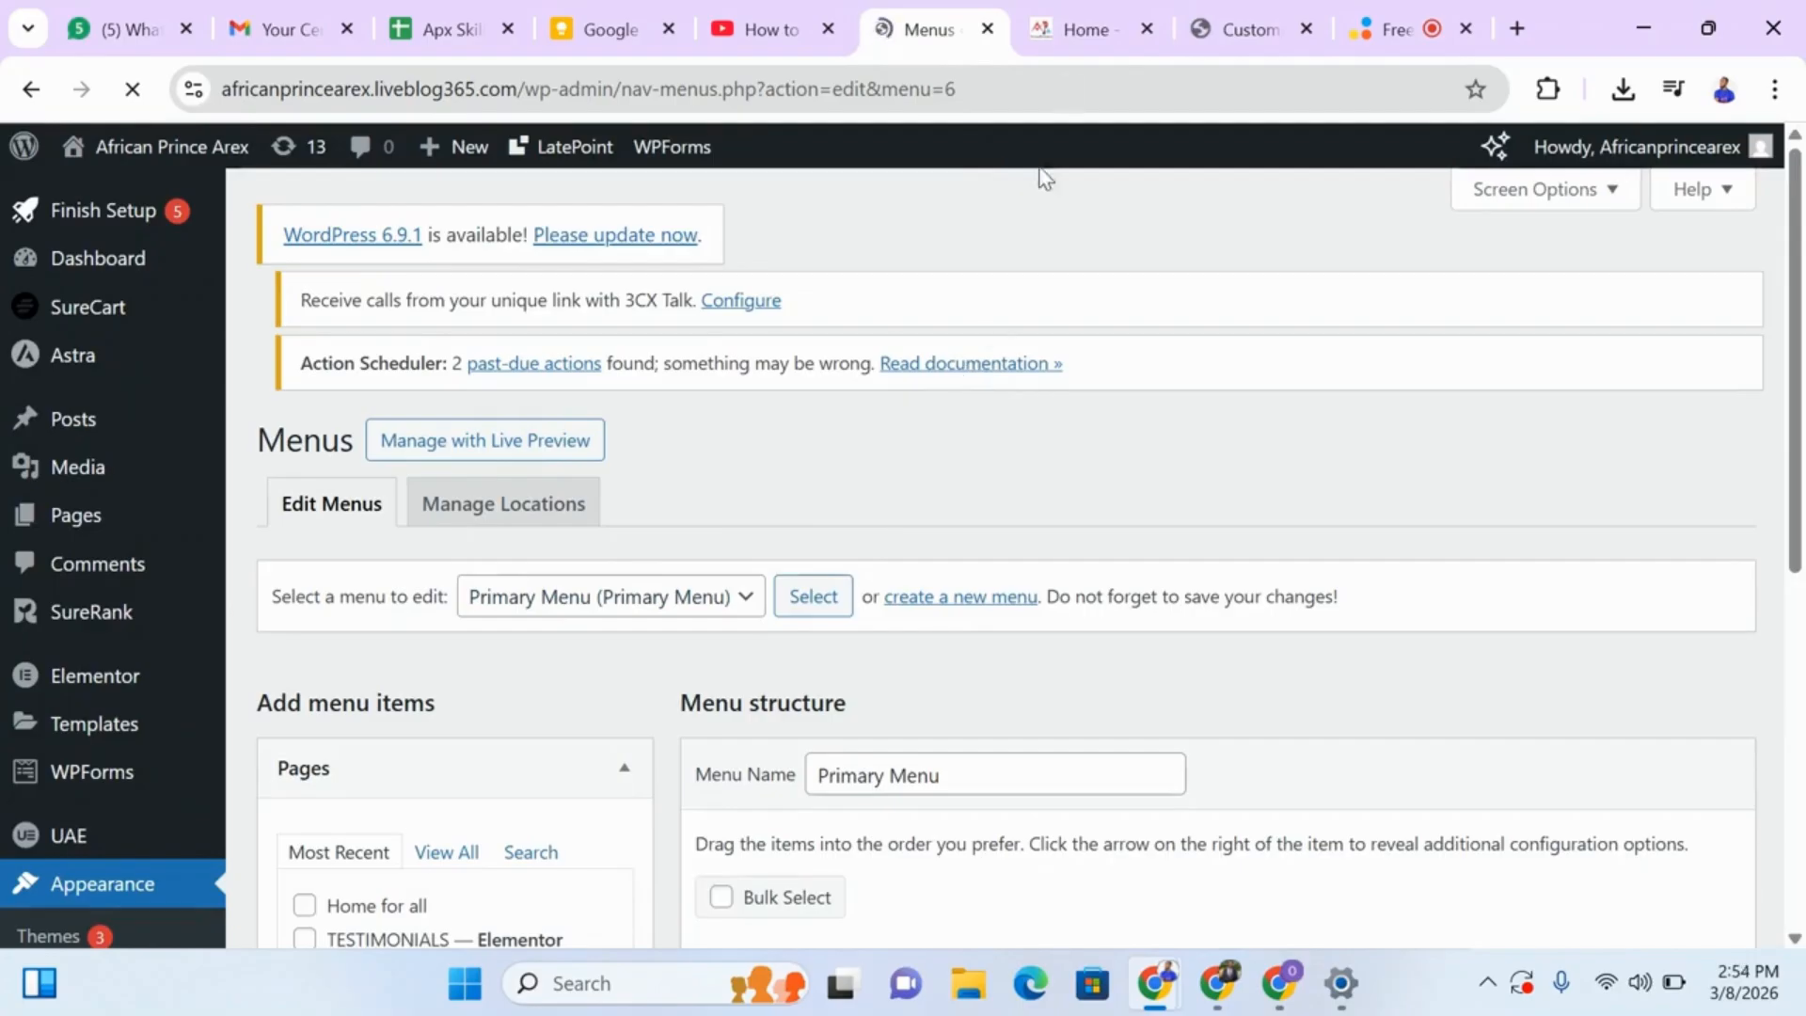
{"action": "key", "text": "ctrl+Tab"}
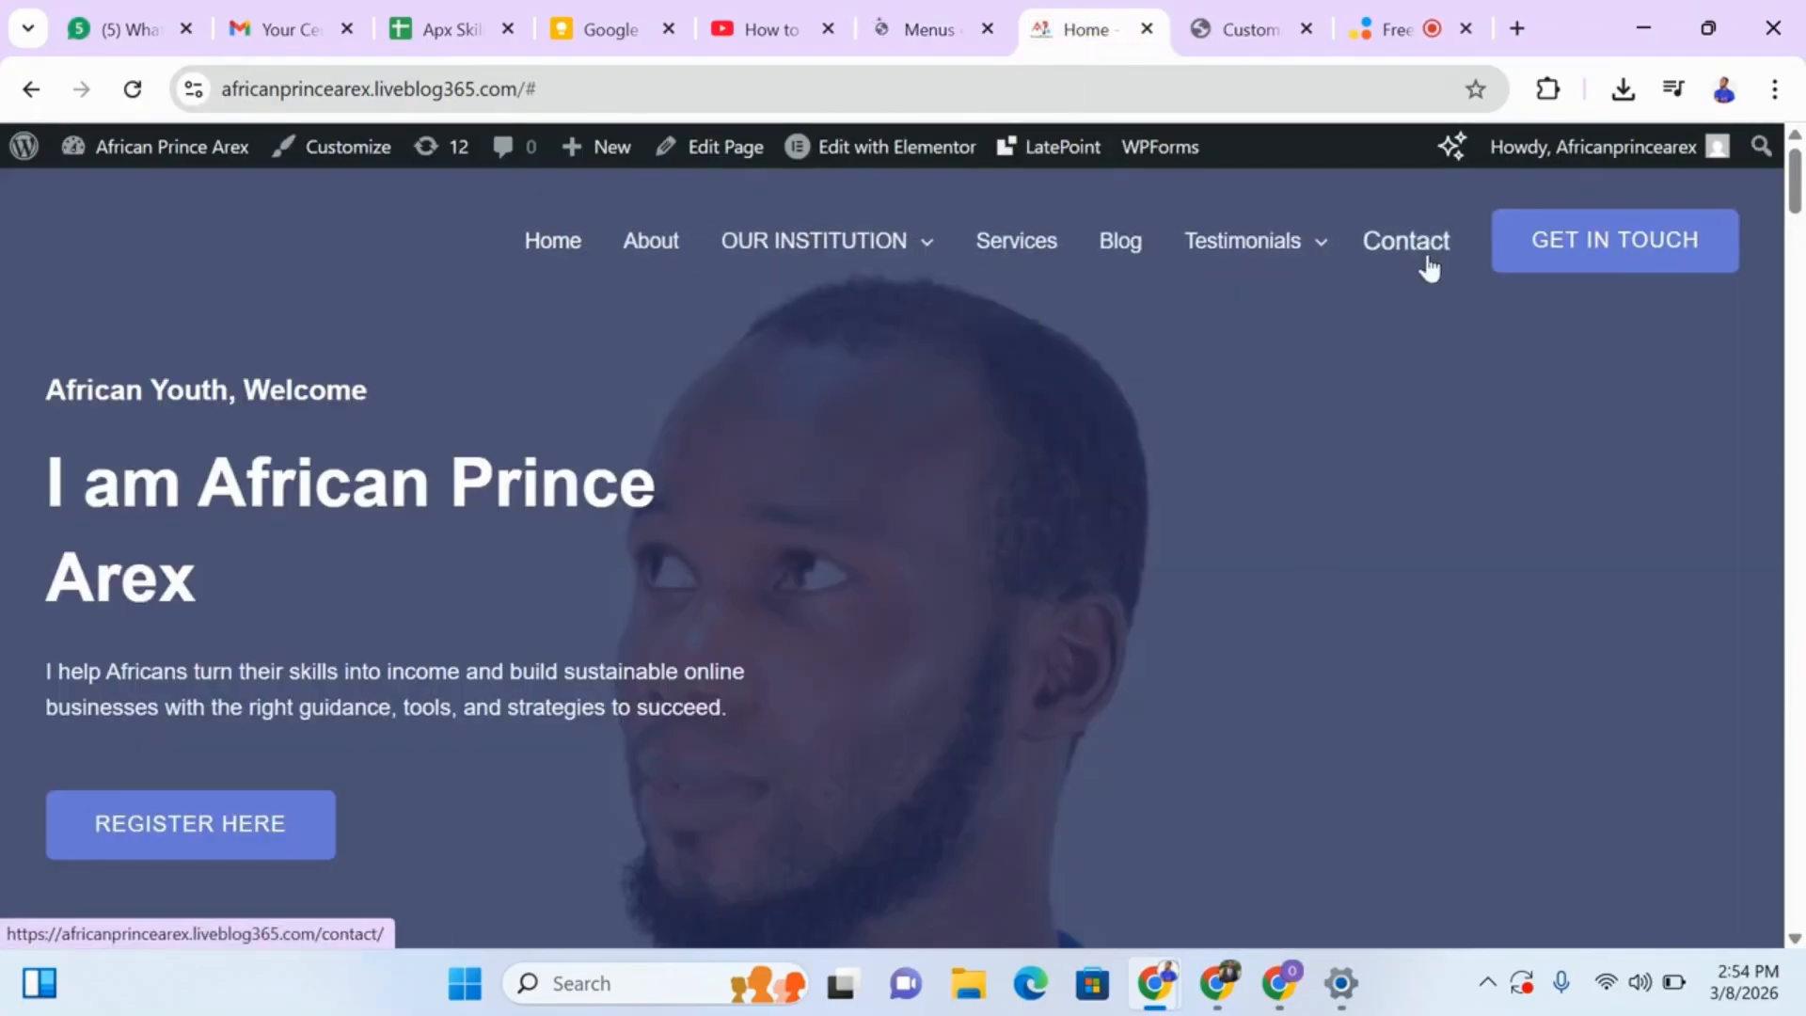
{"action": "mouse_move", "coordinate": [1266, 256]}
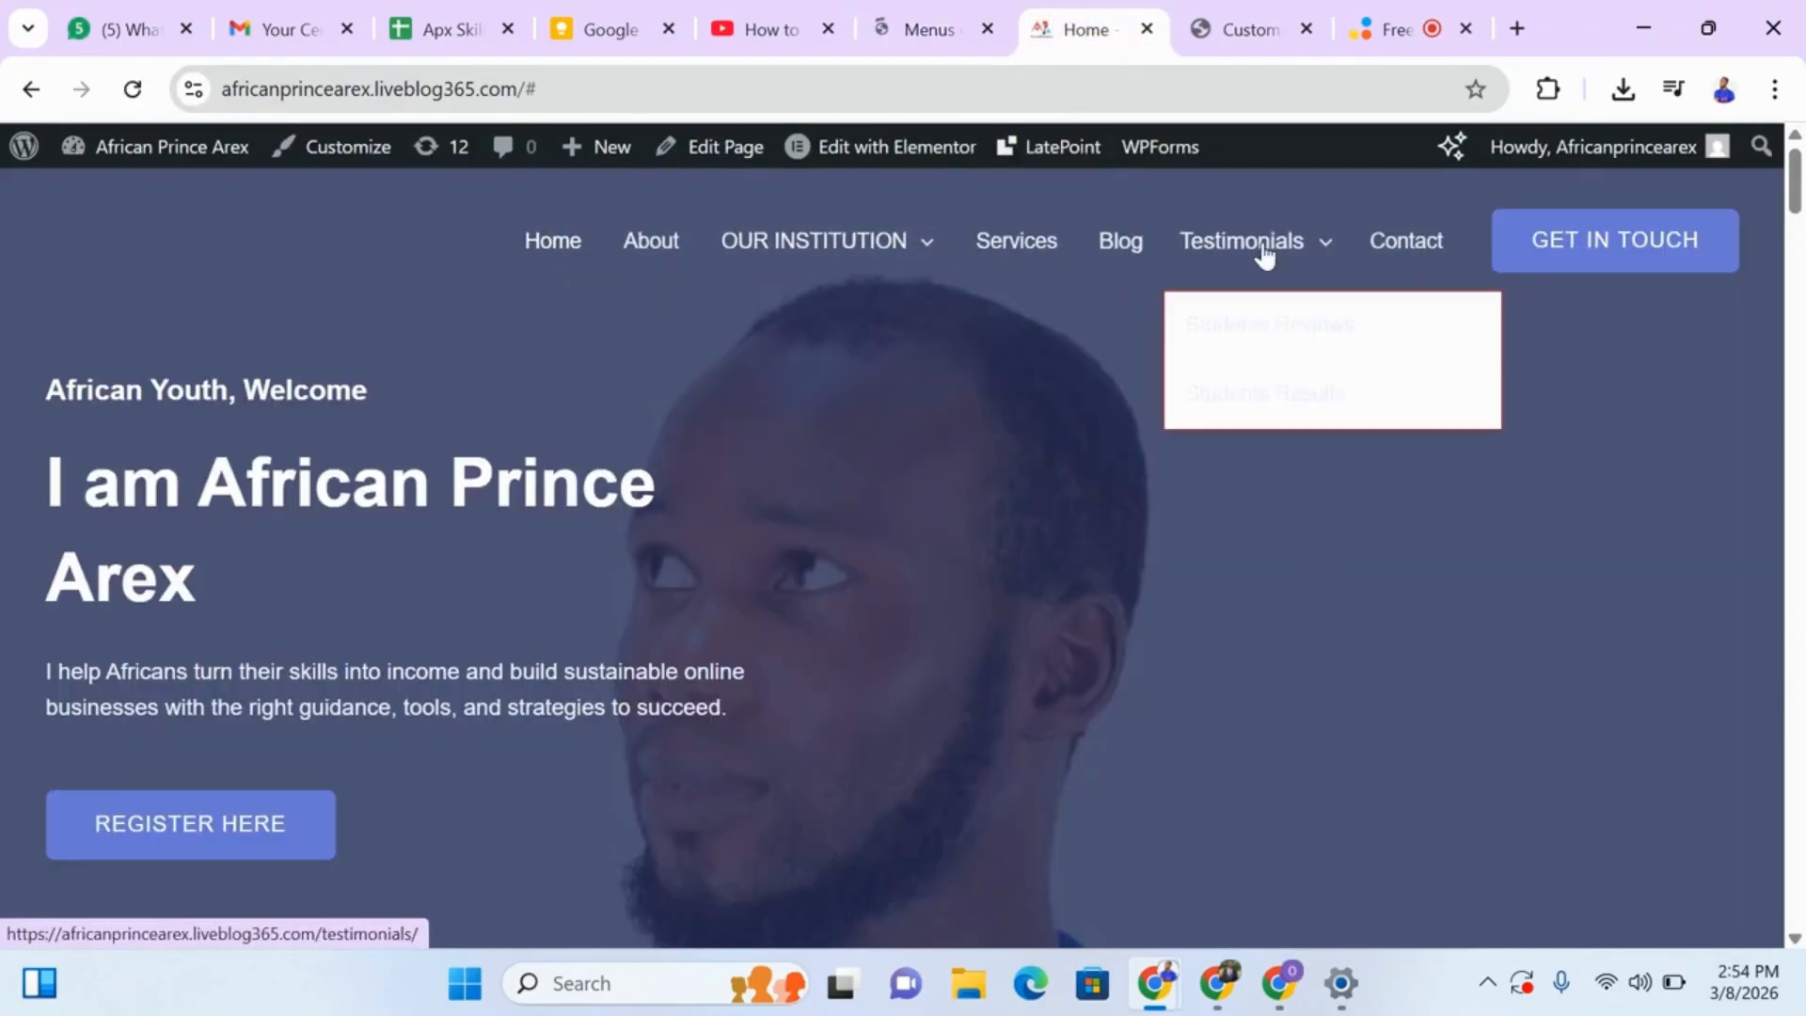
{"action": "left_click", "coordinate": [922, 28]}
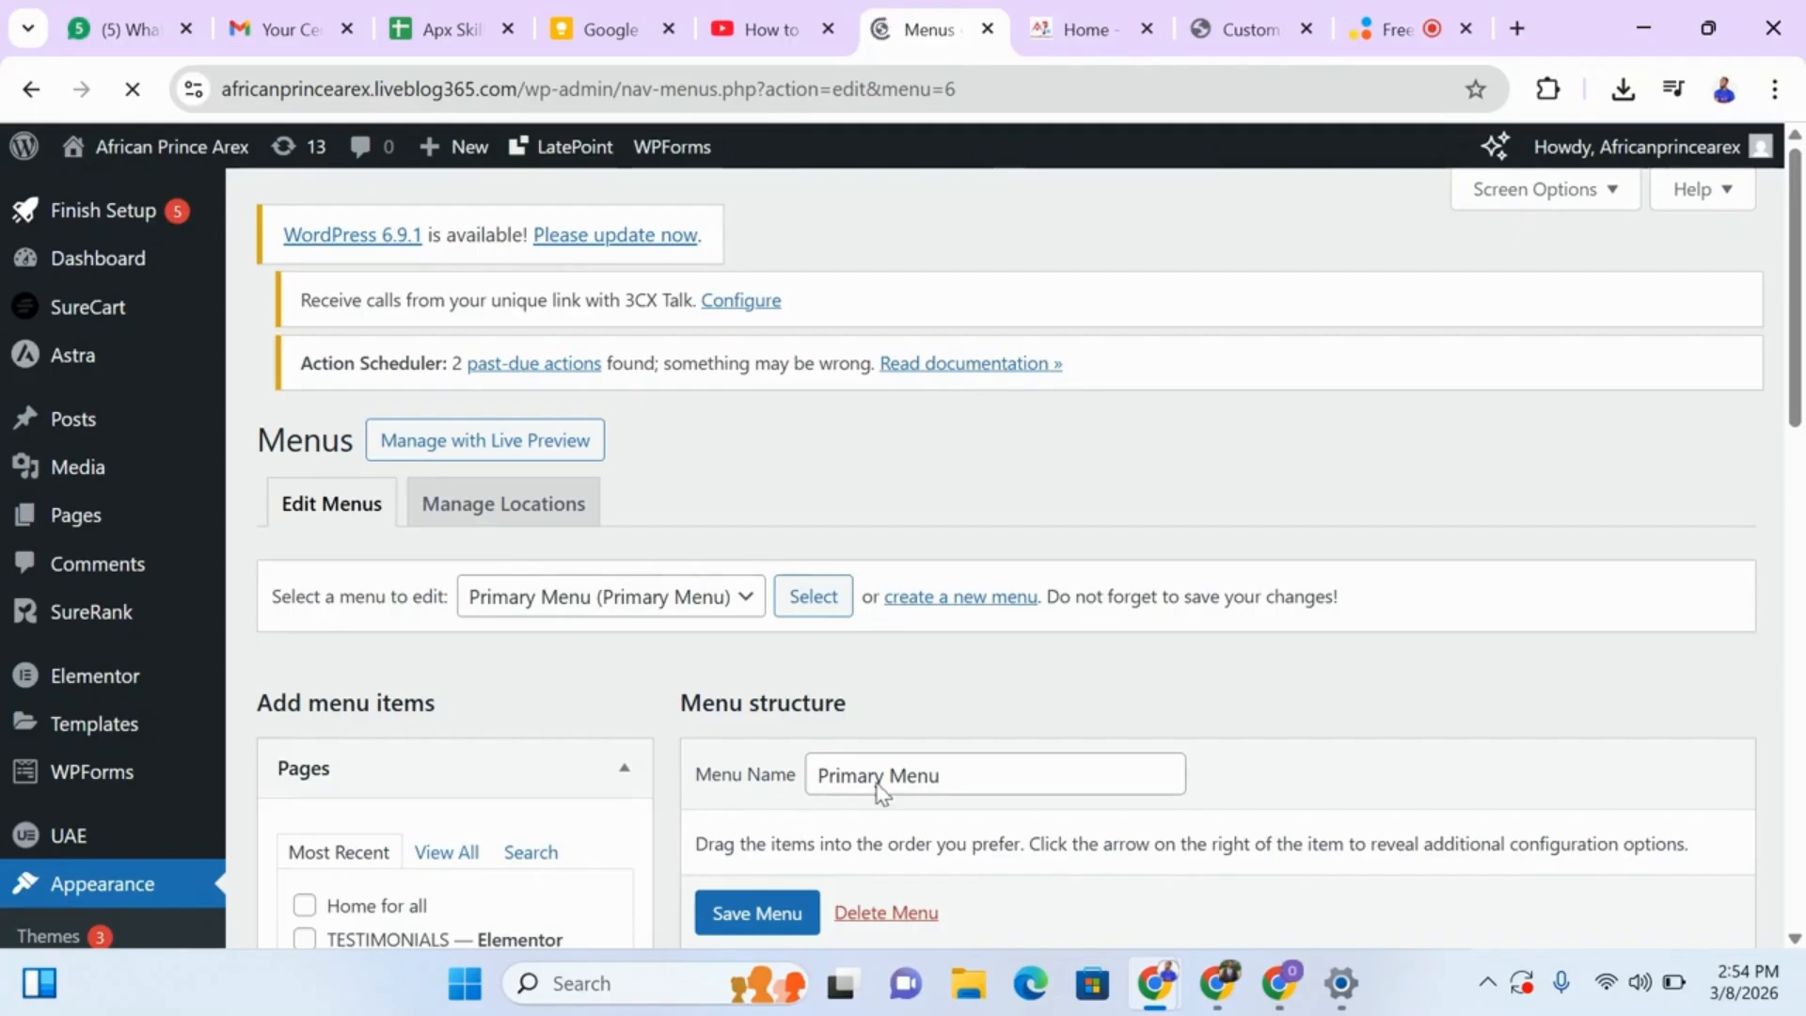
List all pages available for the Primary Menu and review its structure from Home to the Testimonials sub items.
{"action": "left_click_drag", "start_coordinate": [1800, 371], "coordinate": [1804, 420]}
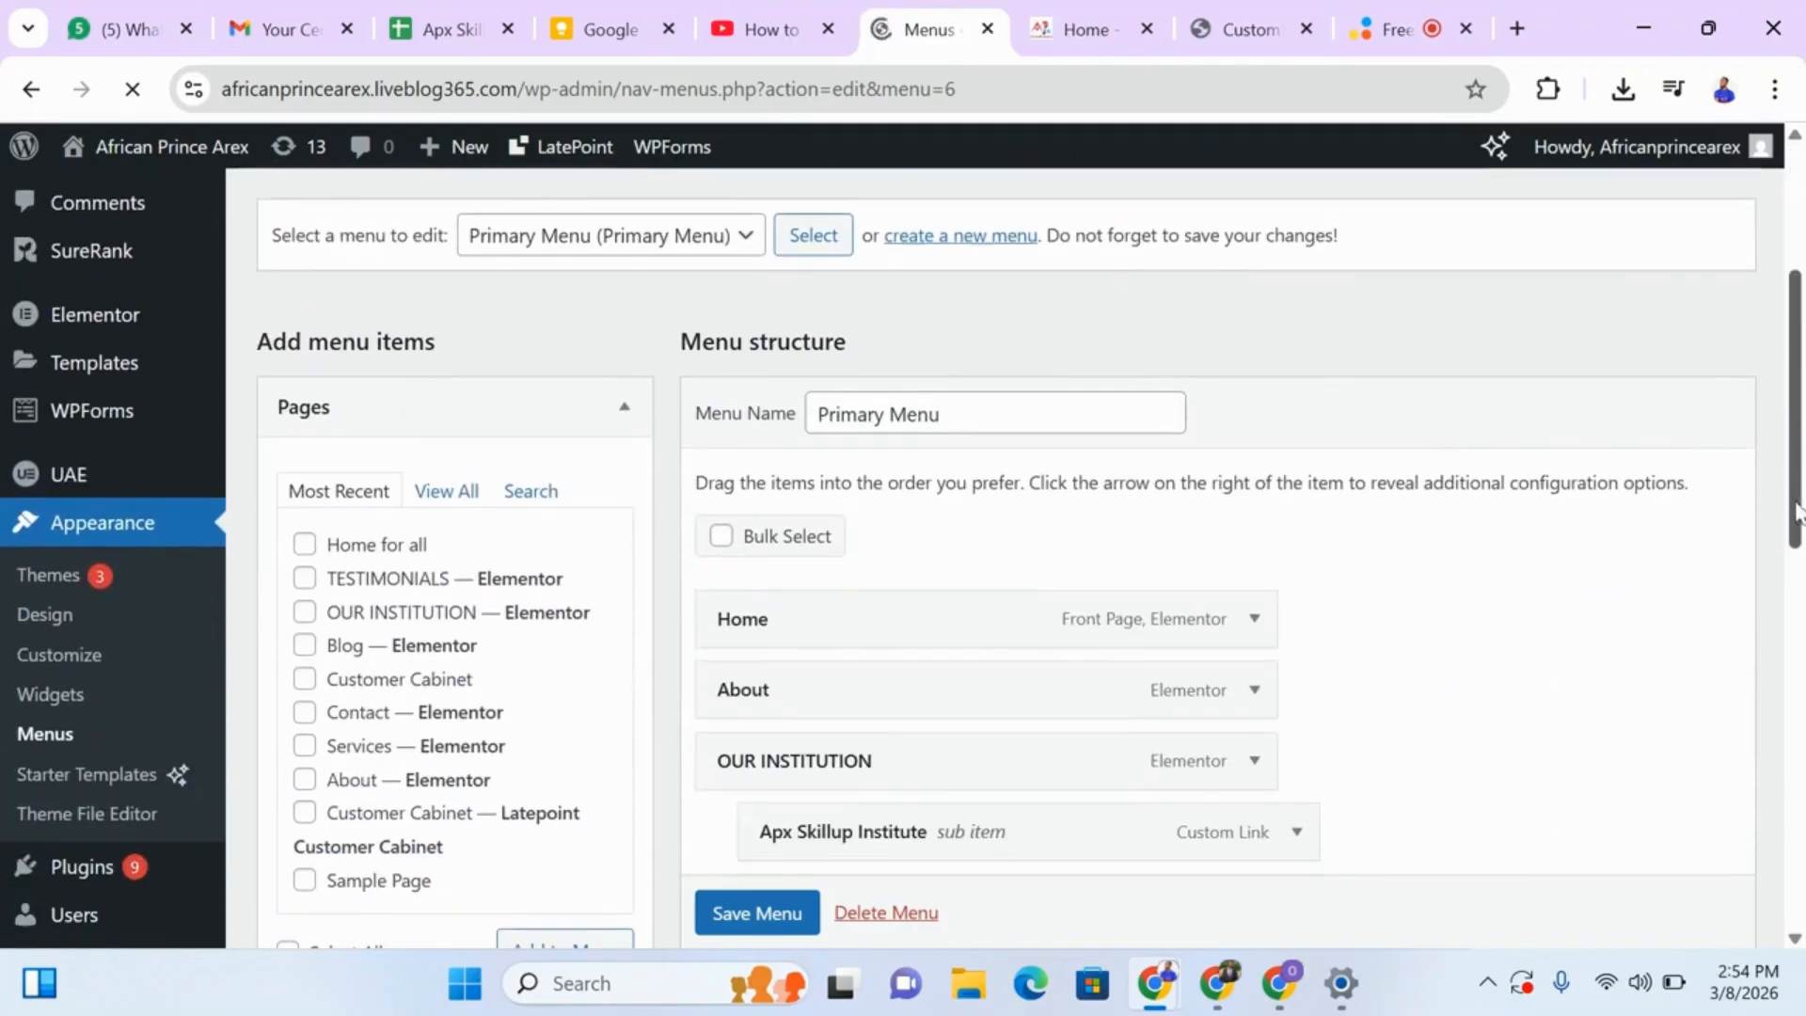
{"action": "left_click", "coordinate": [455, 527]}
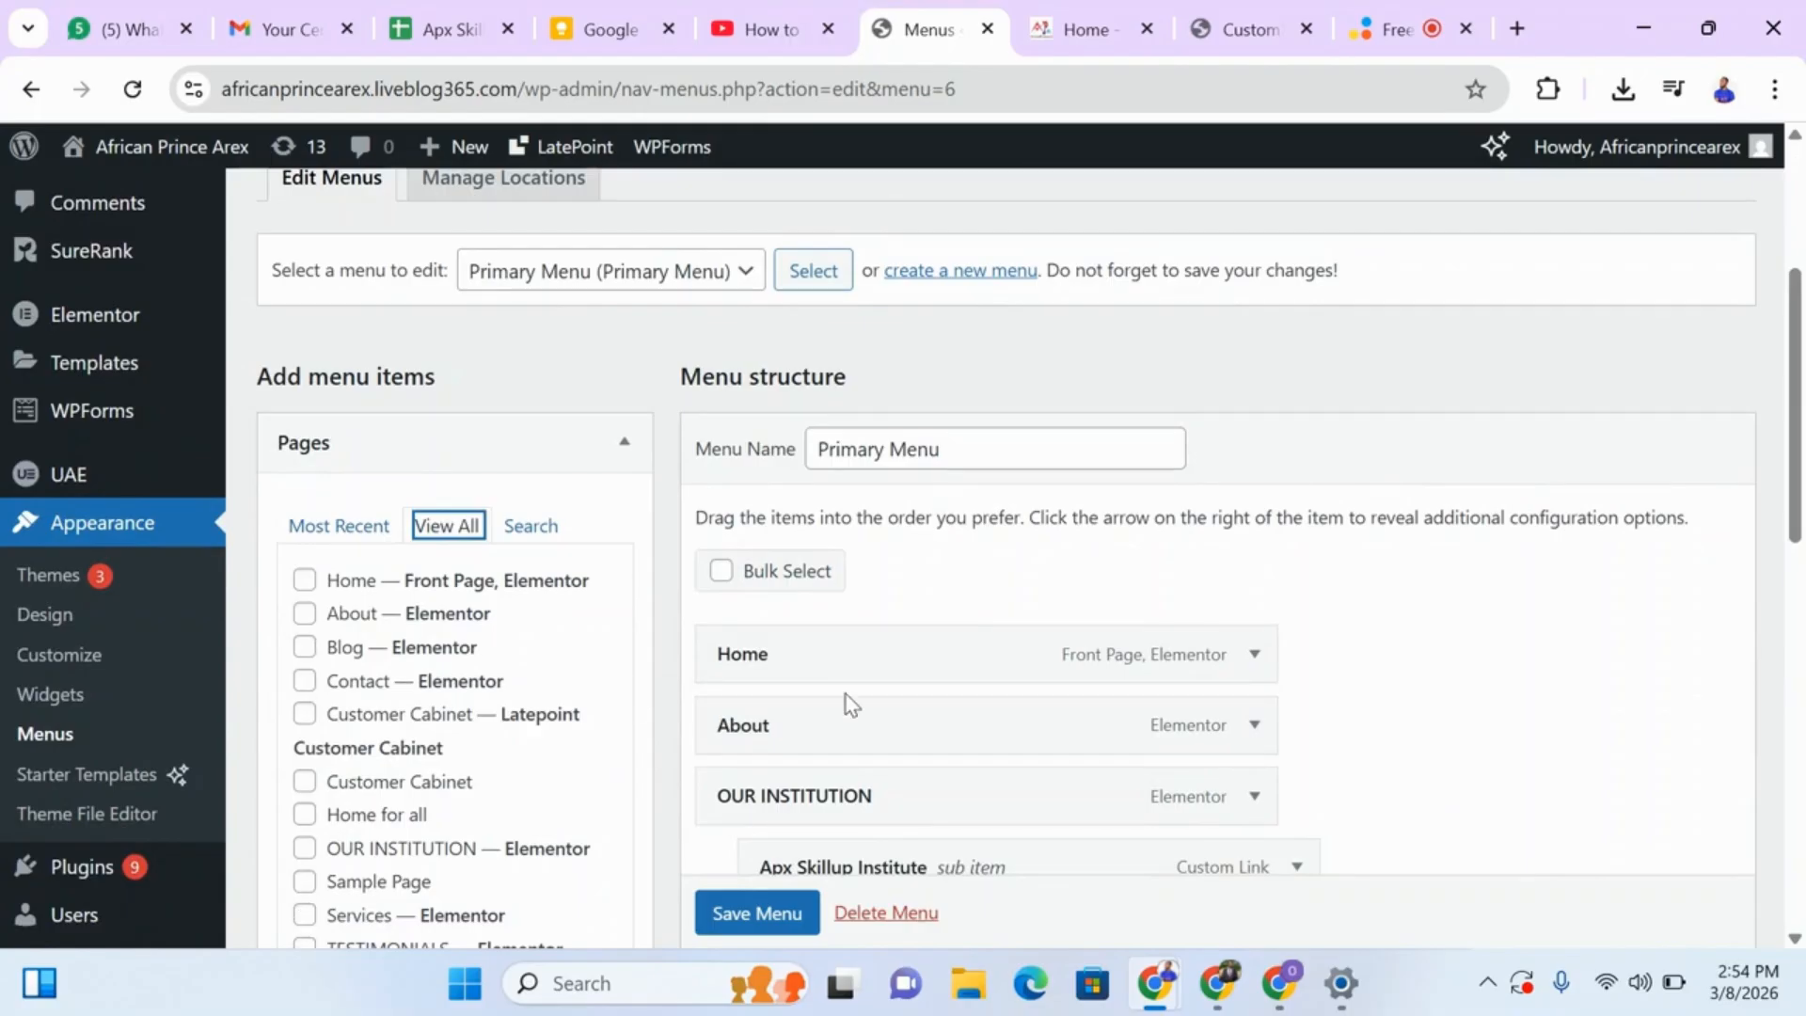
{"action": "scroll", "coordinate": [1793, 464], "scroll_direction": "down", "scroll_amount": 2}
{"action": "left_click_drag", "start_coordinate": [1794, 464], "coordinate": [1785, 508]}
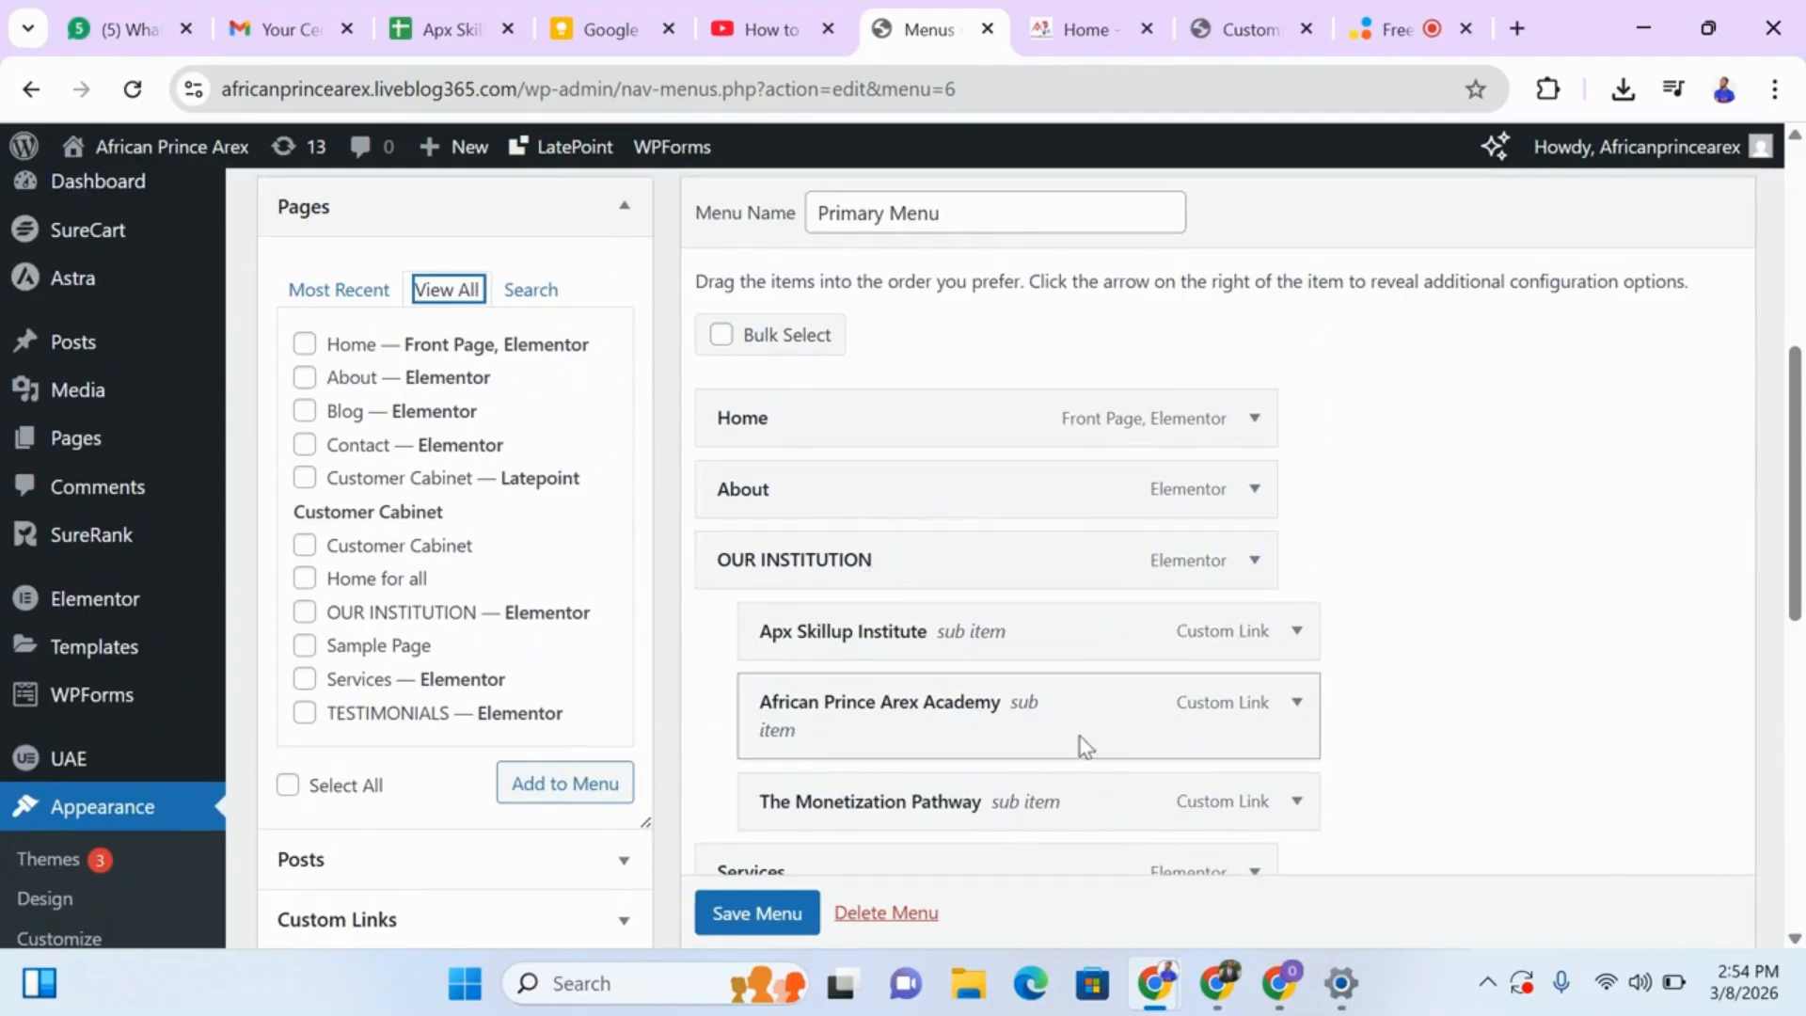
{"action": "left_click_drag", "start_coordinate": [1782, 471], "coordinate": [1799, 594]}
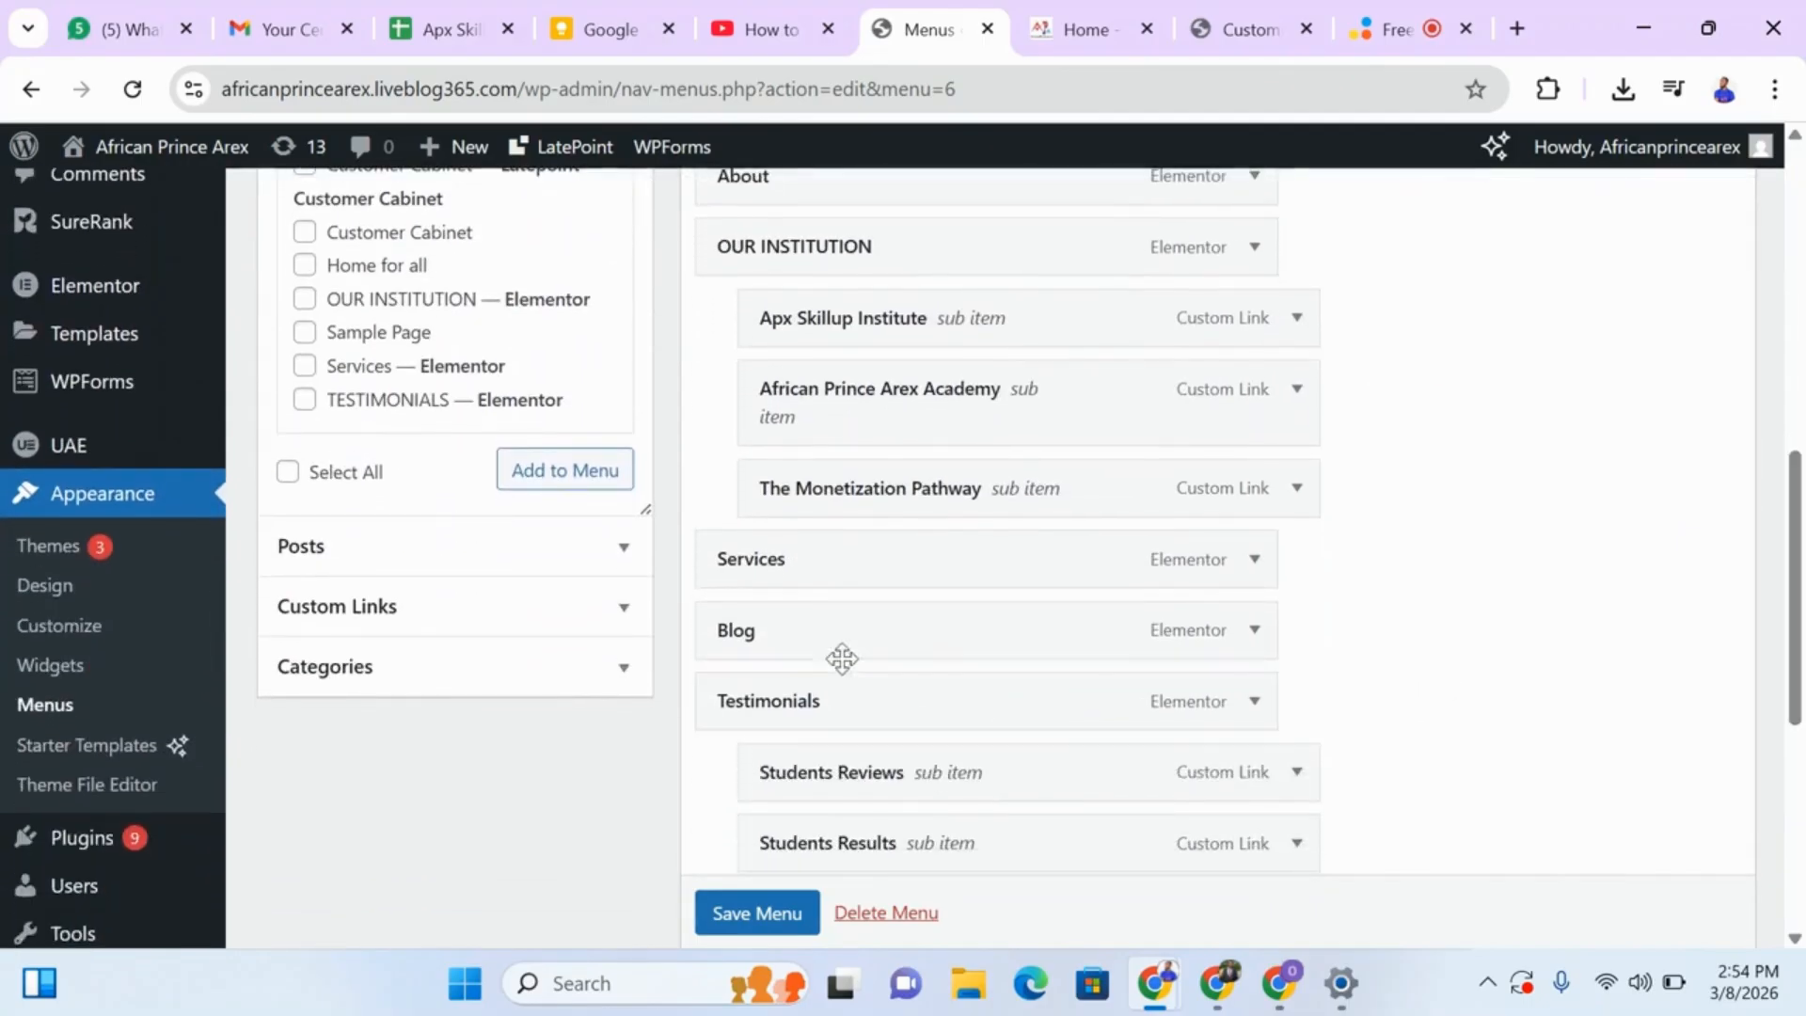
Compare the live header menu from Home to Contact with the full list of items in the Primary Menu structure.
{"action": "left_click", "coordinate": [1069, 42]}
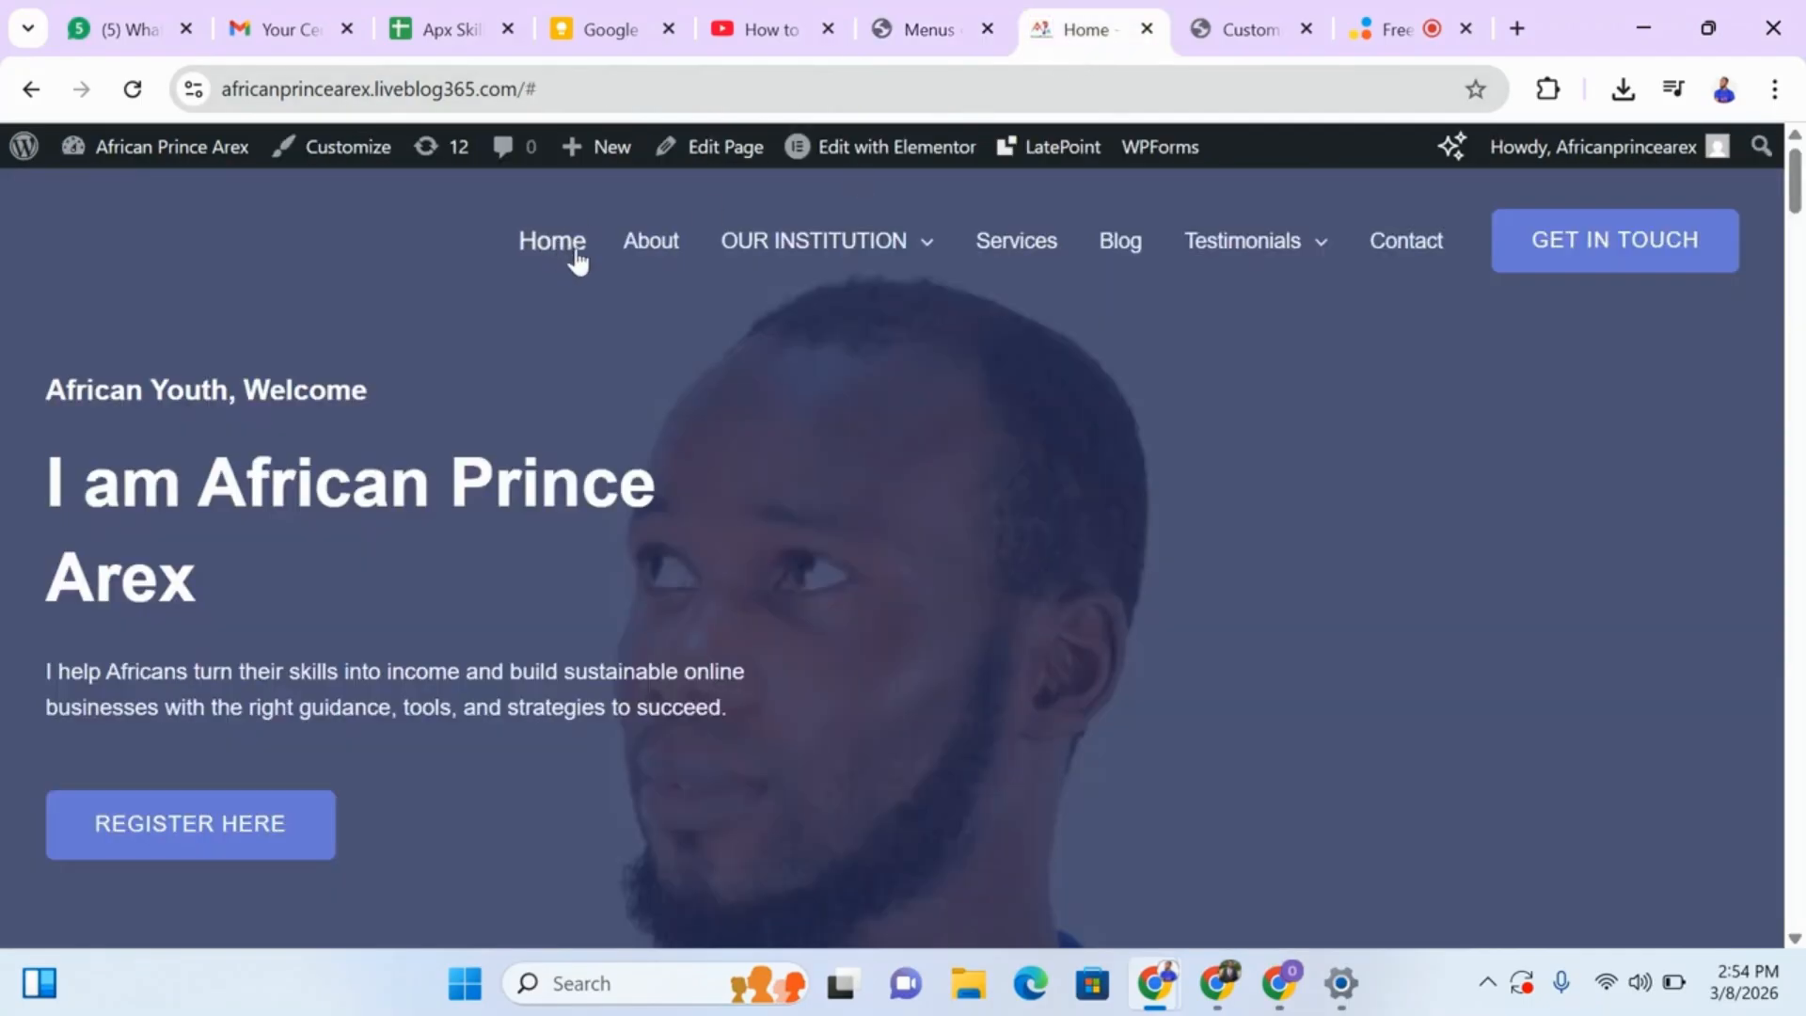
{"action": "mouse_move", "coordinate": [1280, 249]}
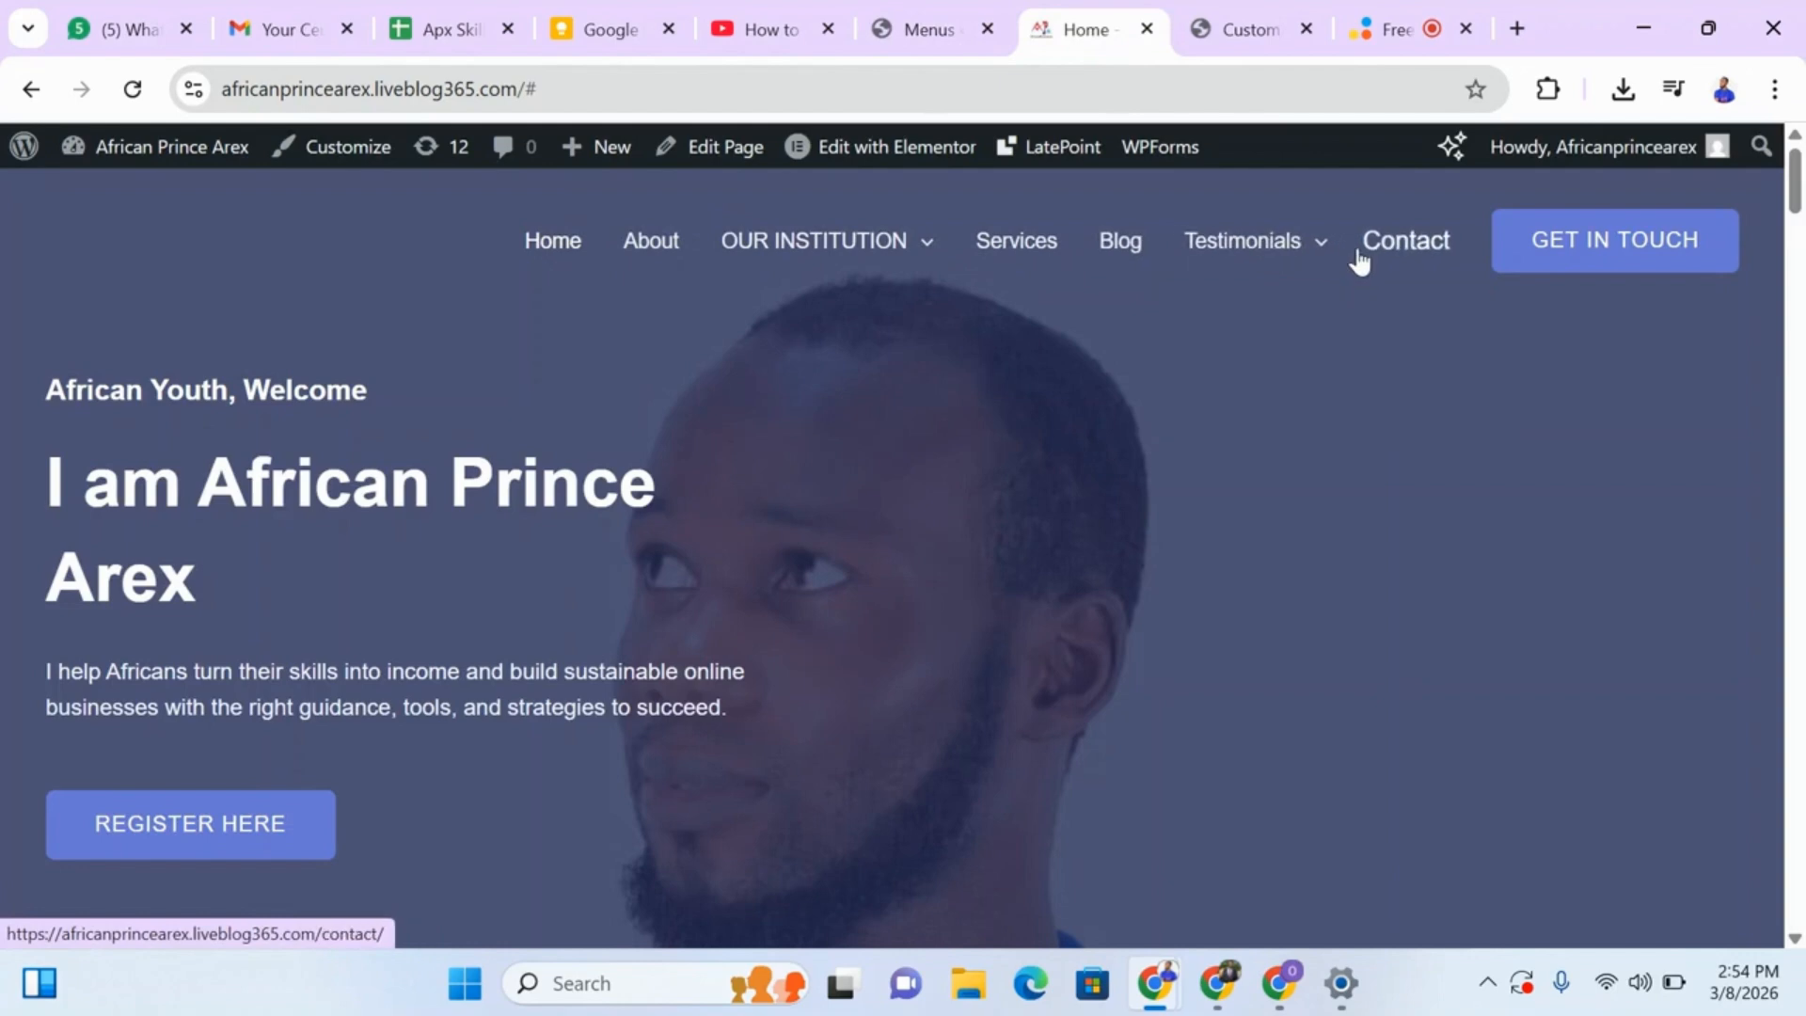
{"action": "left_click", "coordinate": [902, 32]}
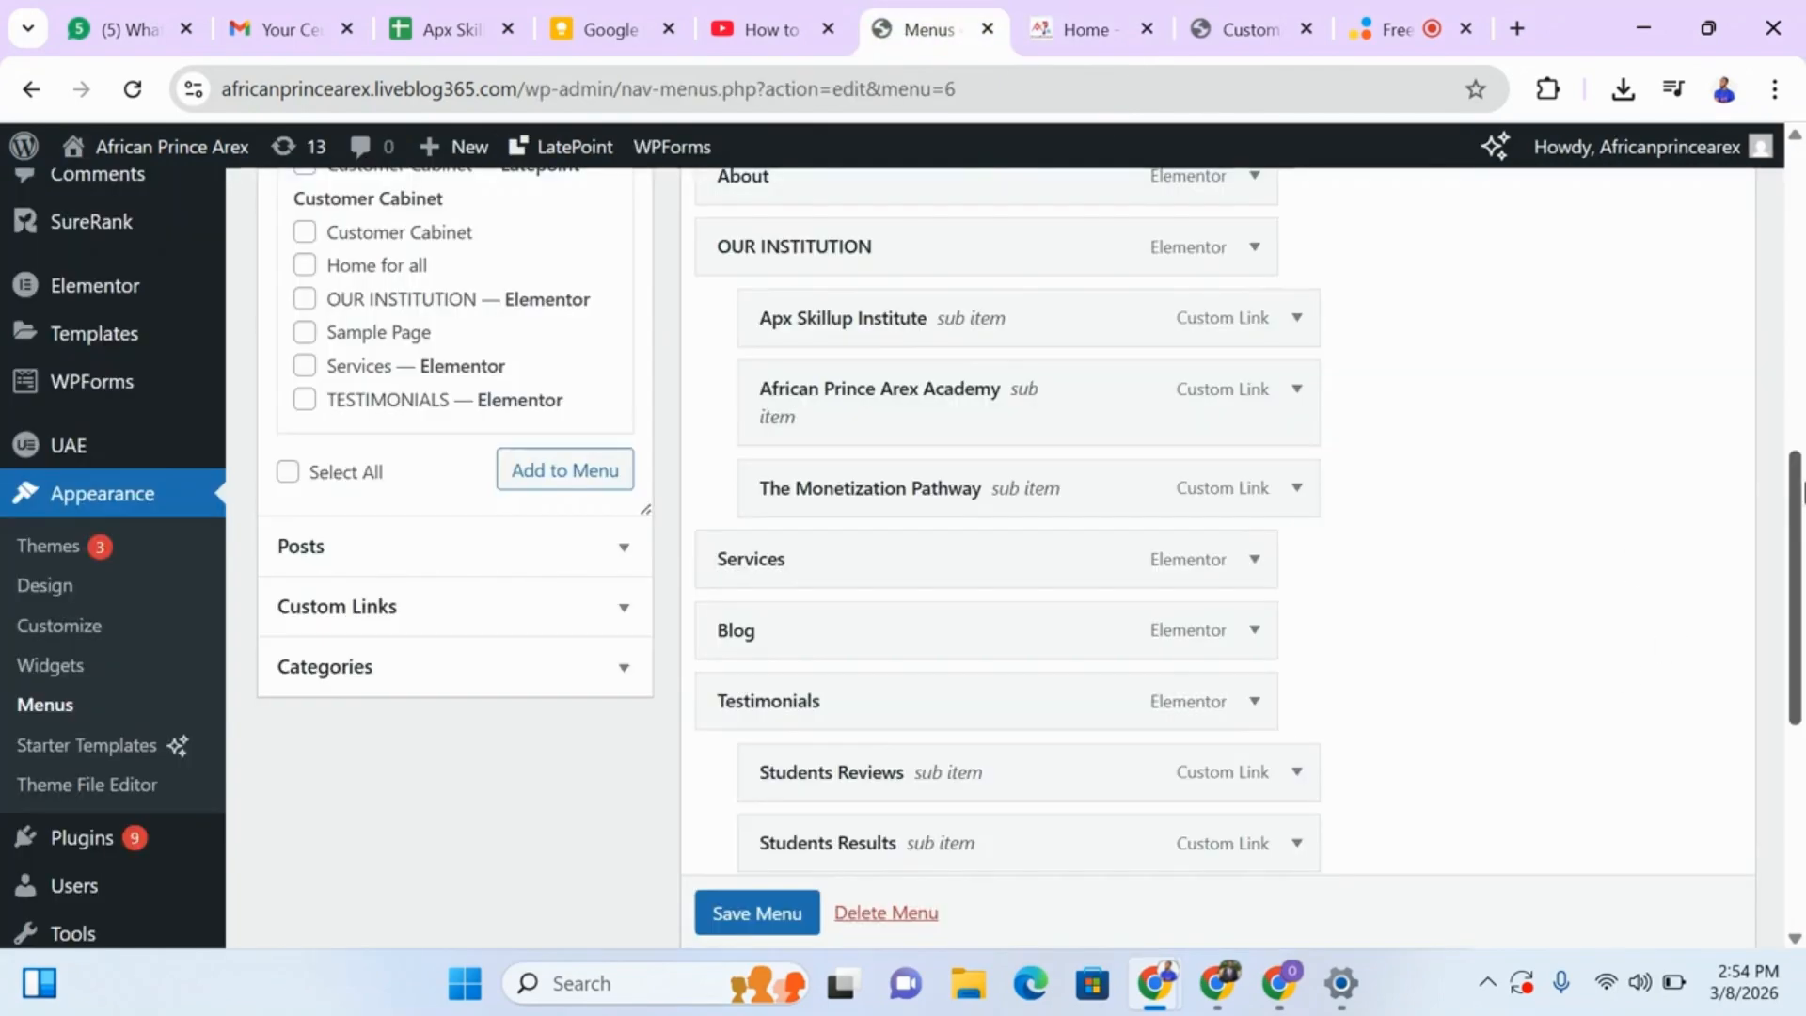
{"action": "left_click_drag", "start_coordinate": [1796, 541], "coordinate": [1790, 642]}
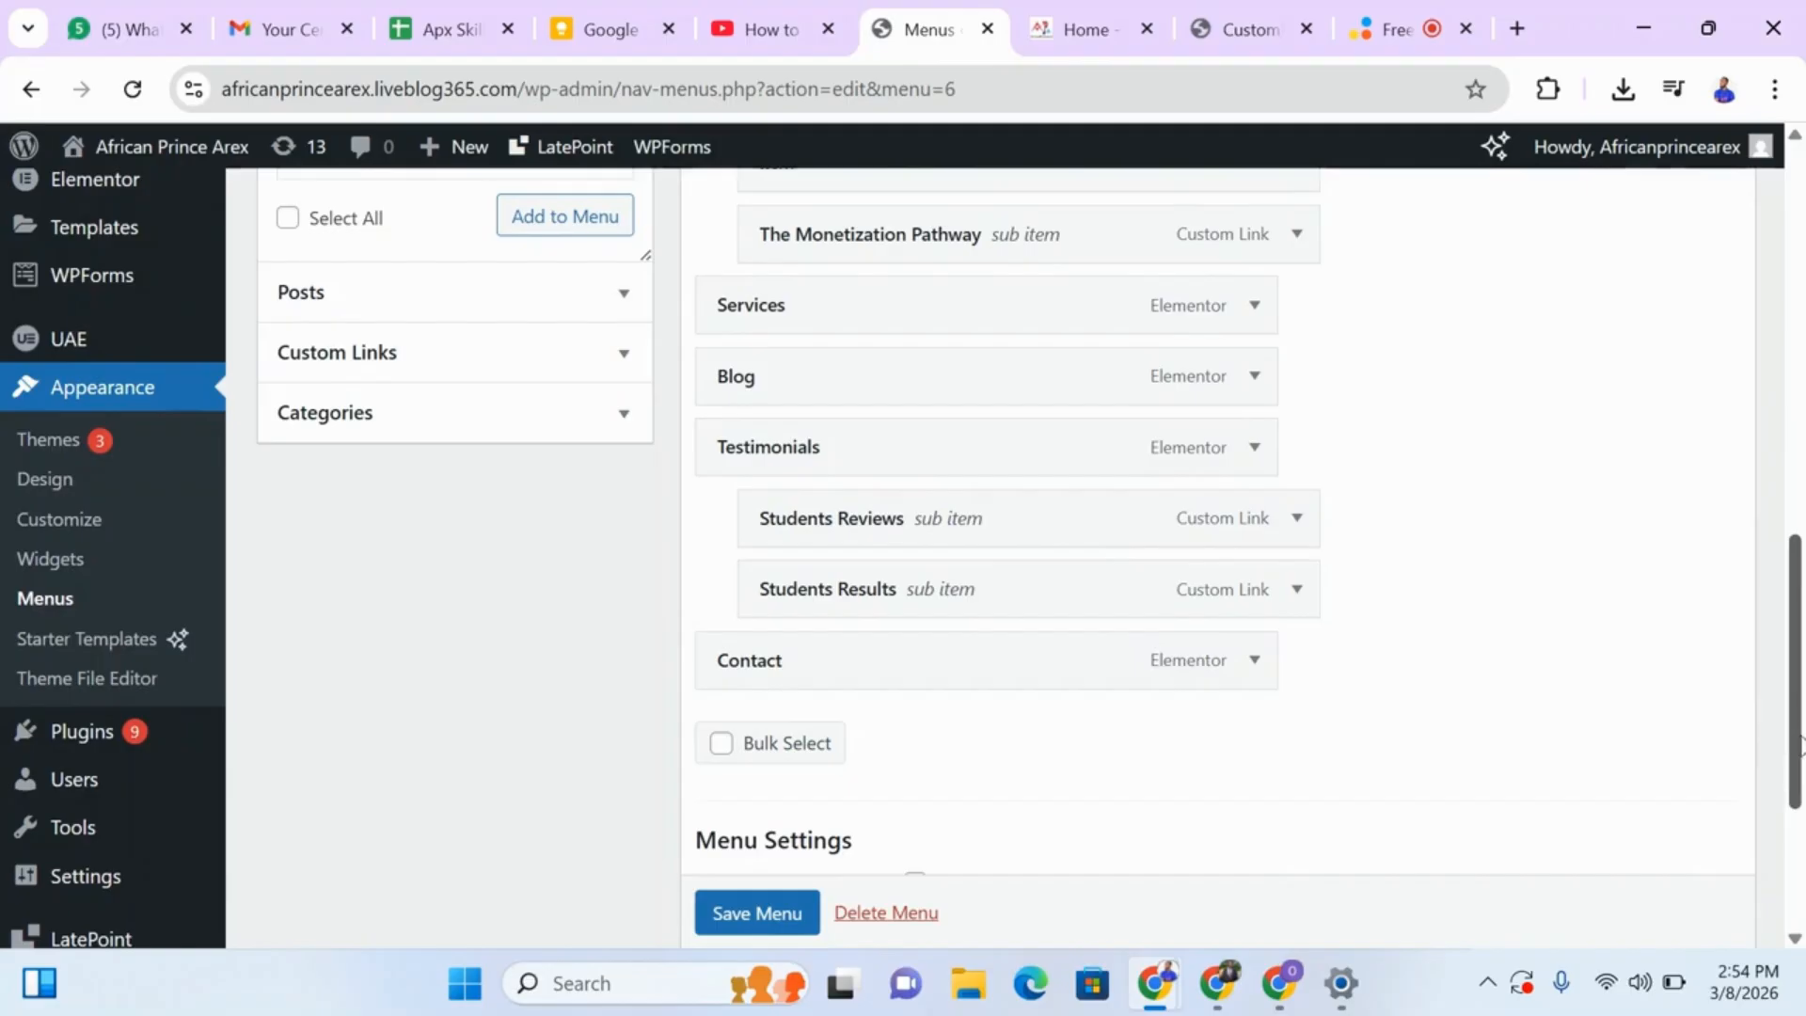
{"action": "left_click_drag", "start_coordinate": [1798, 743], "coordinate": [1793, 526]}
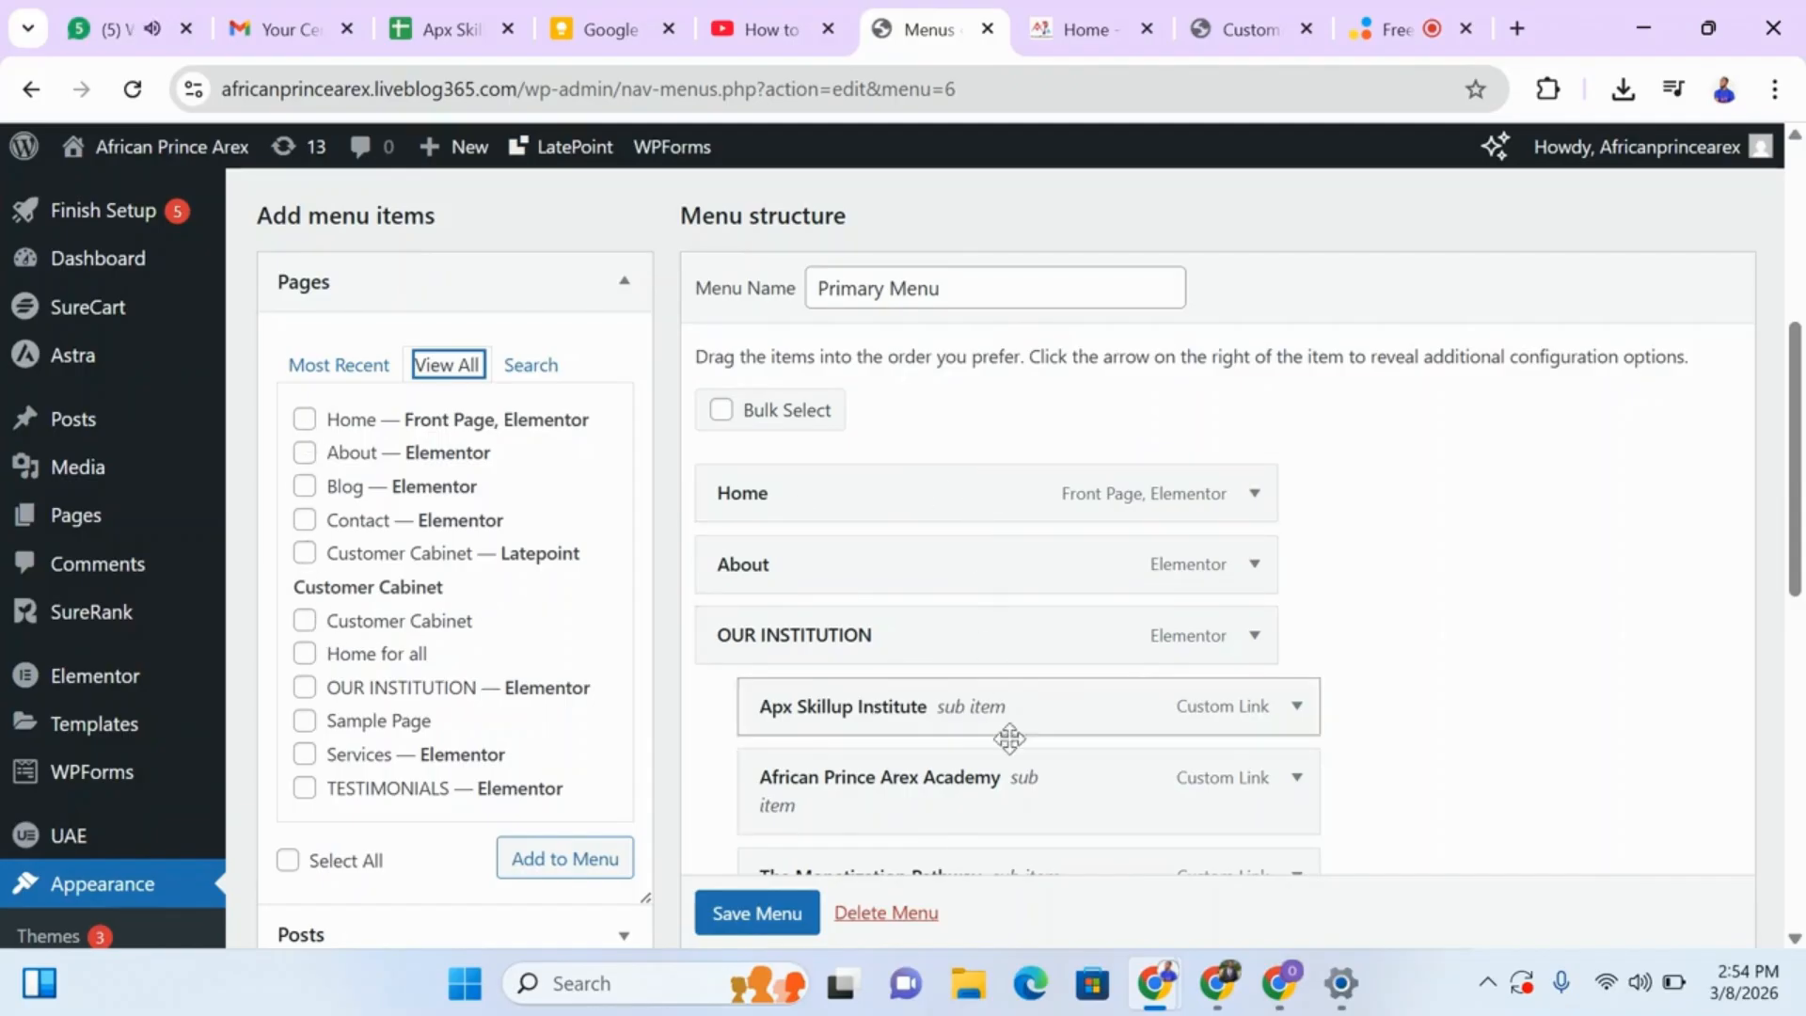
Examine the live site's header submenus, follow The Monetization Pathway link and look through the Our Institution page.
{"action": "left_click", "coordinate": [1083, 33]}
{"action": "mouse_move", "coordinate": [850, 243]}
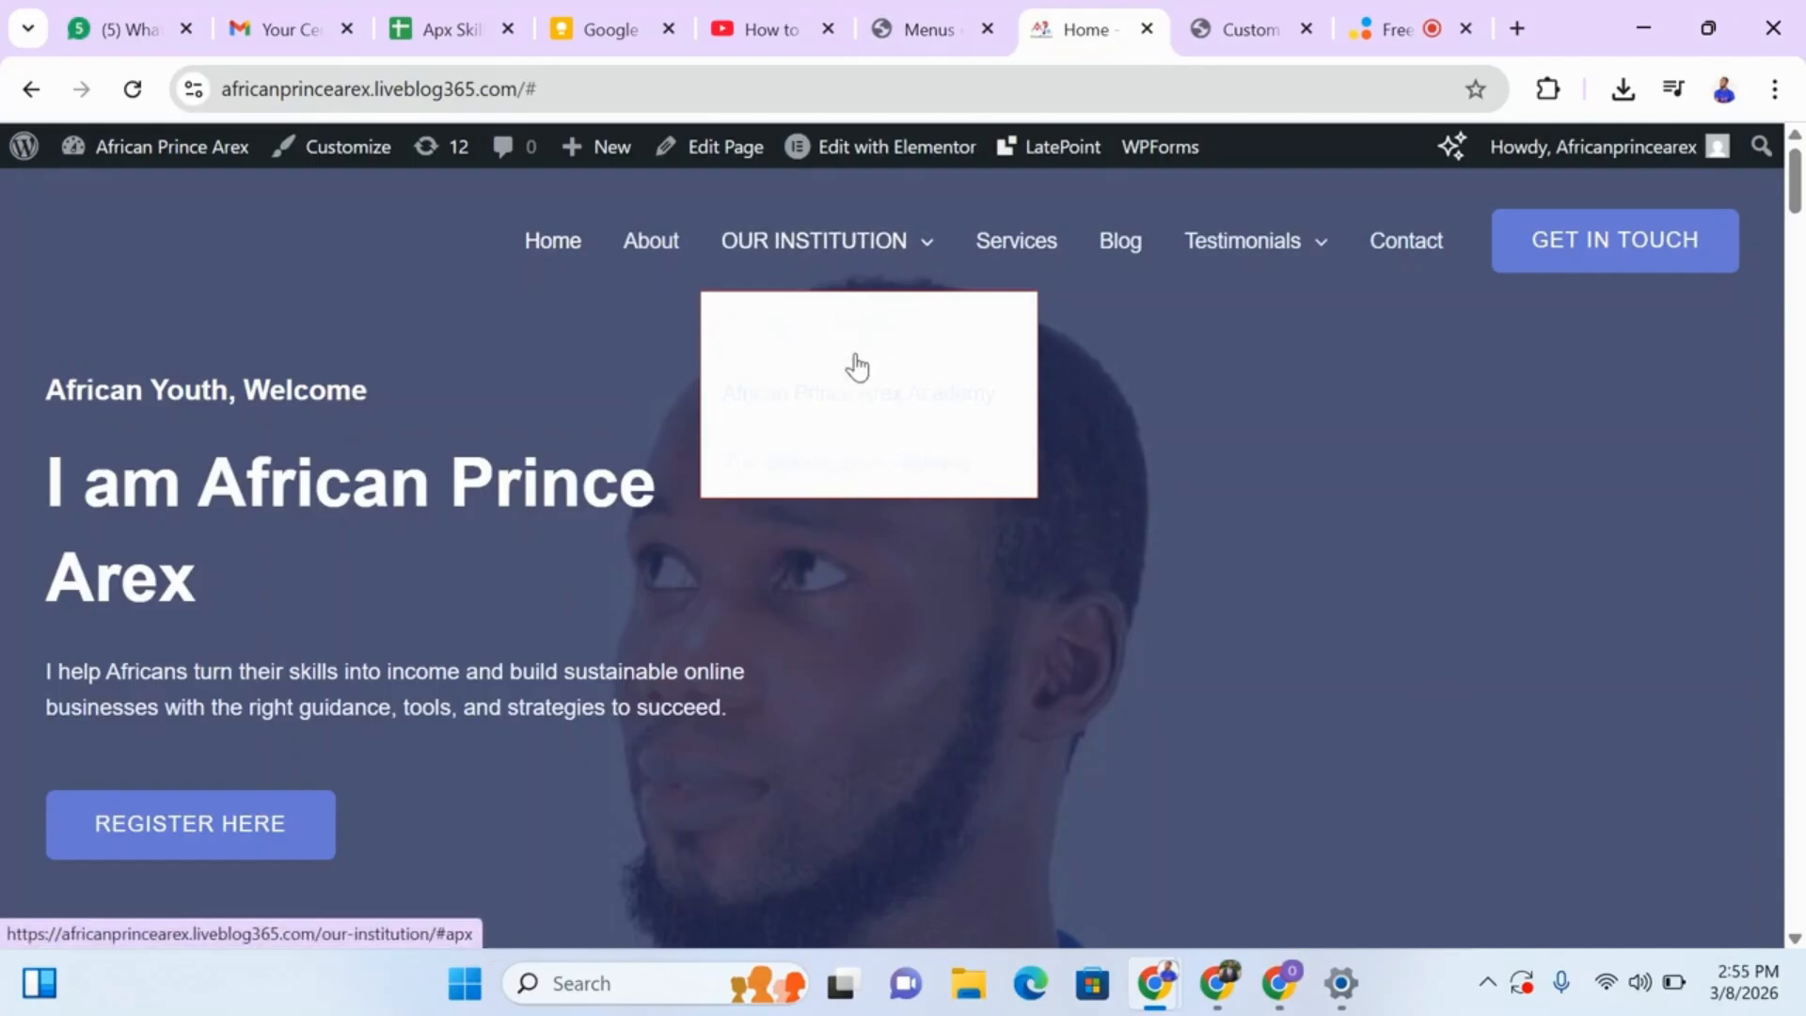
{"action": "mouse_move", "coordinate": [1251, 241]}
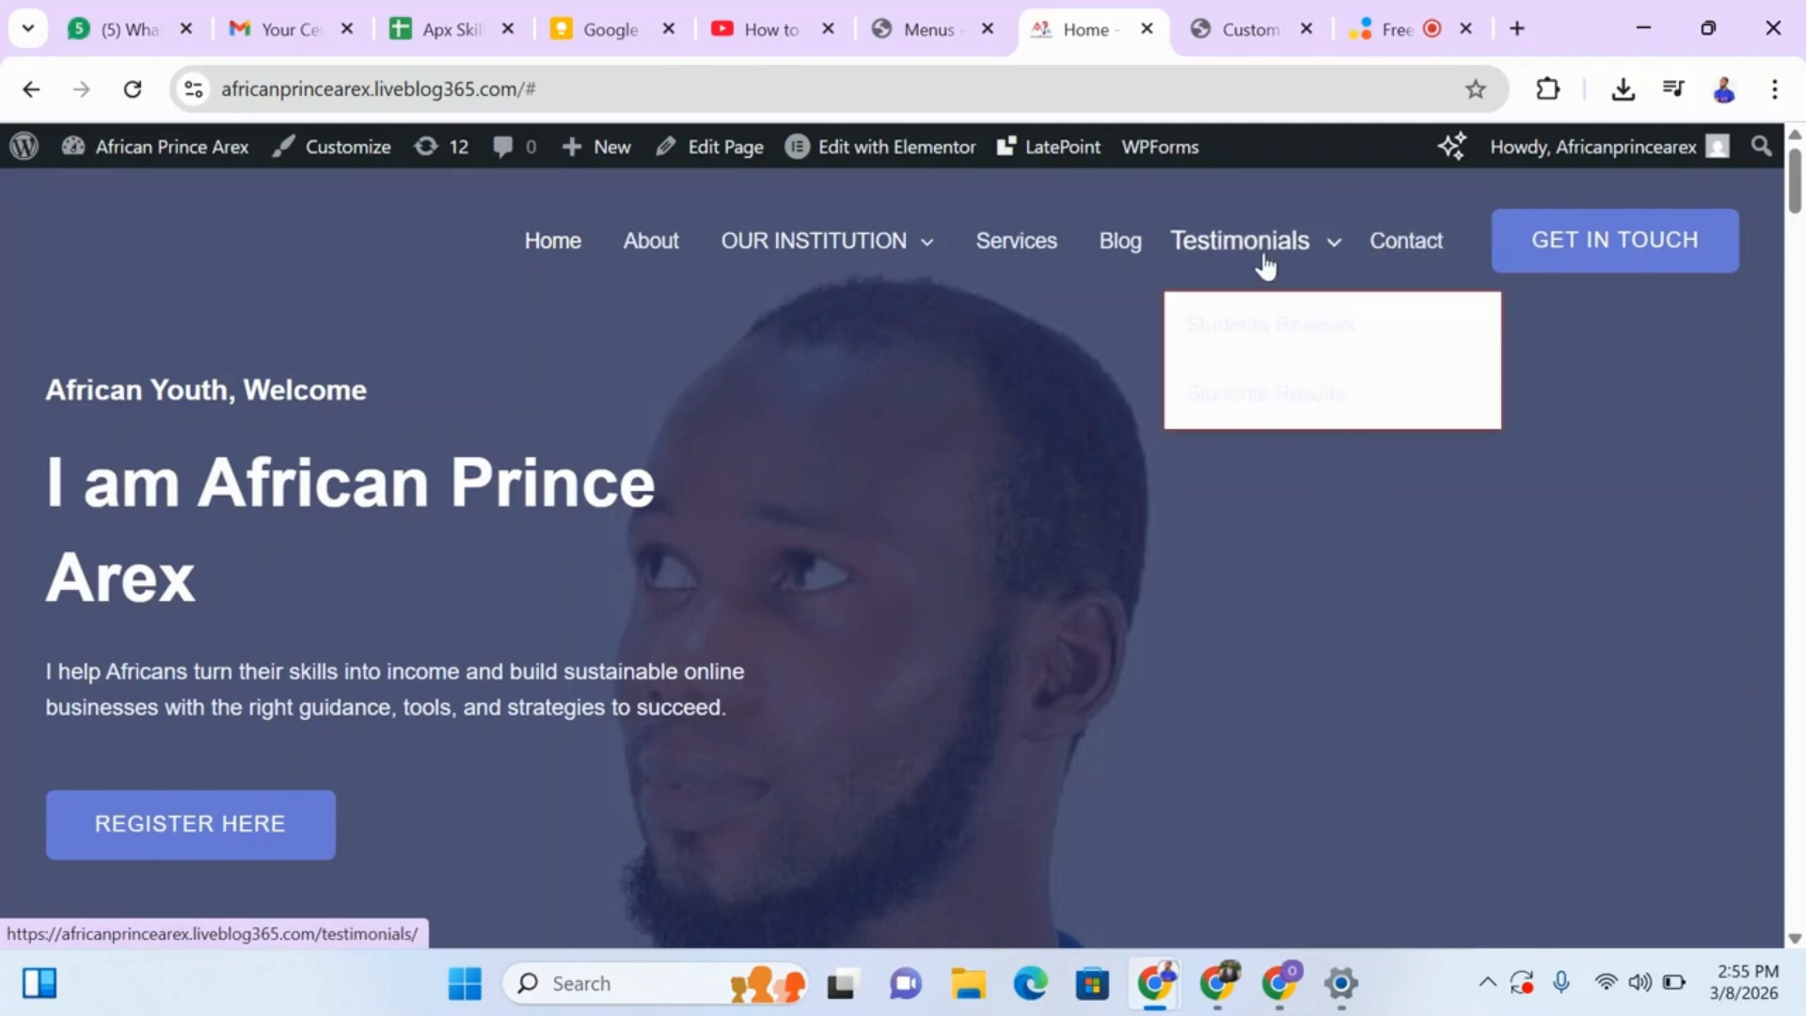
{"action": "mouse_move", "coordinate": [778, 247]}
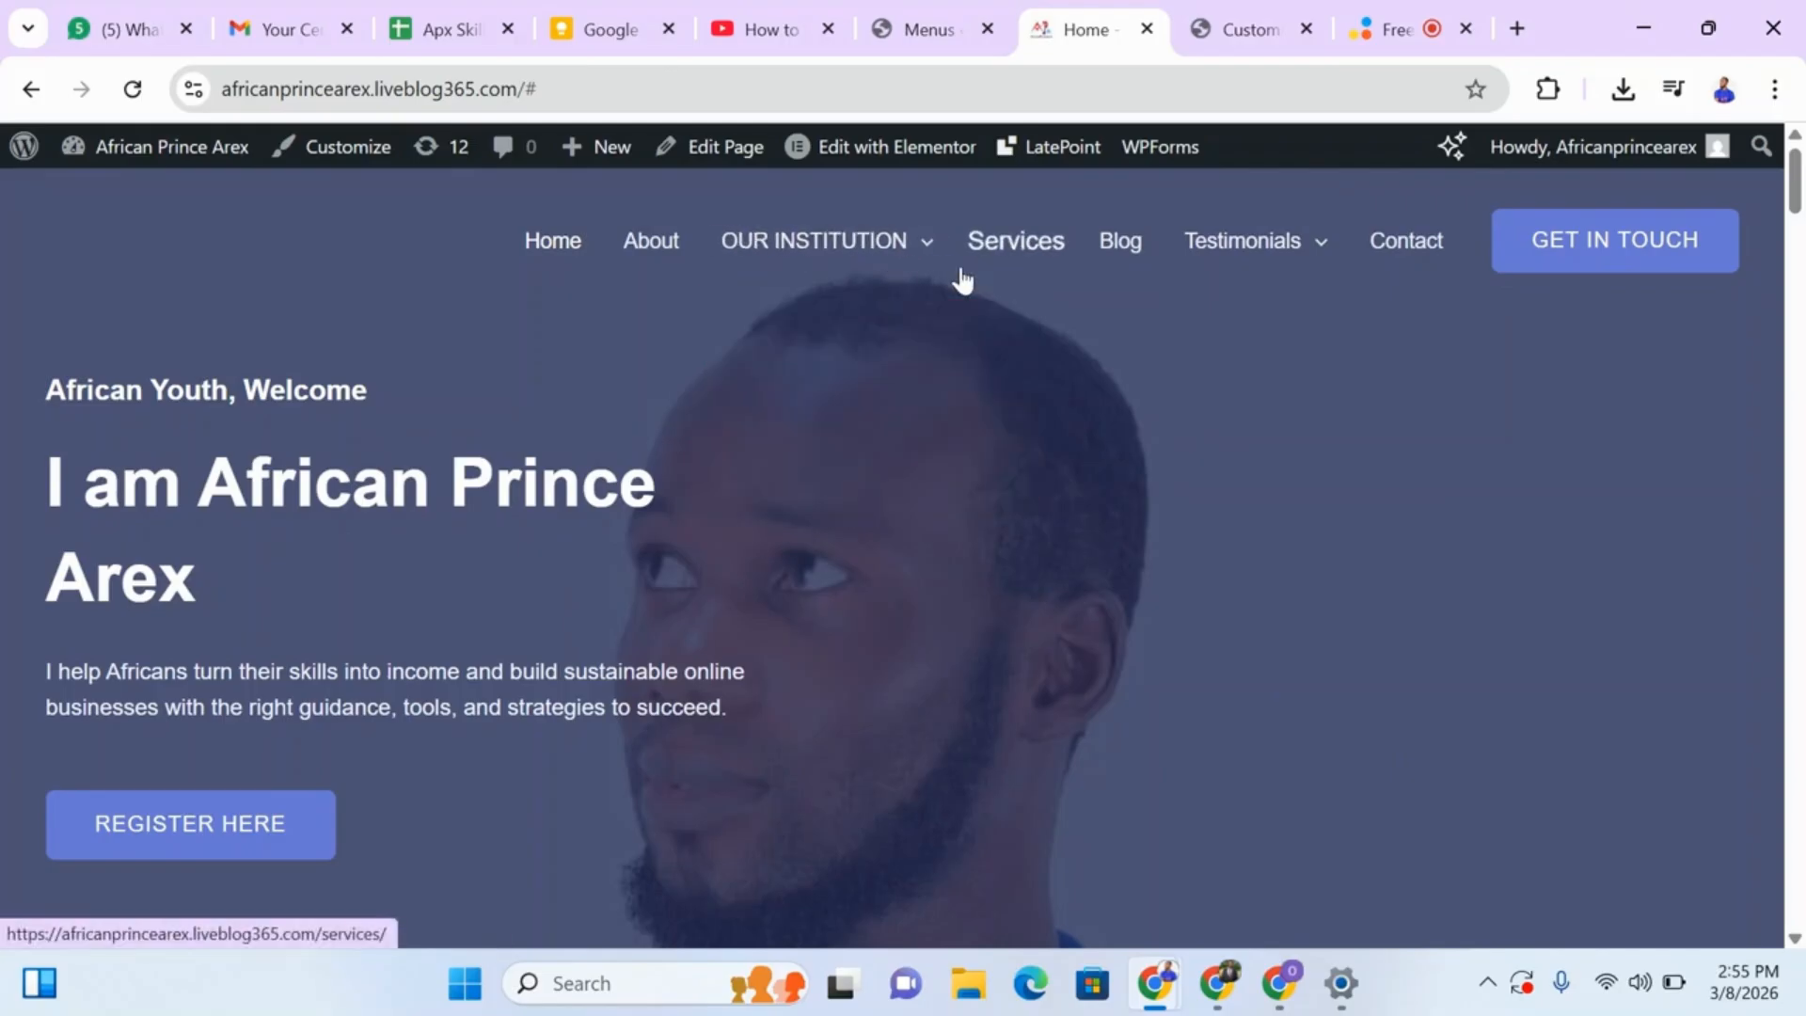
{"action": "mouse_move", "coordinate": [911, 280]}
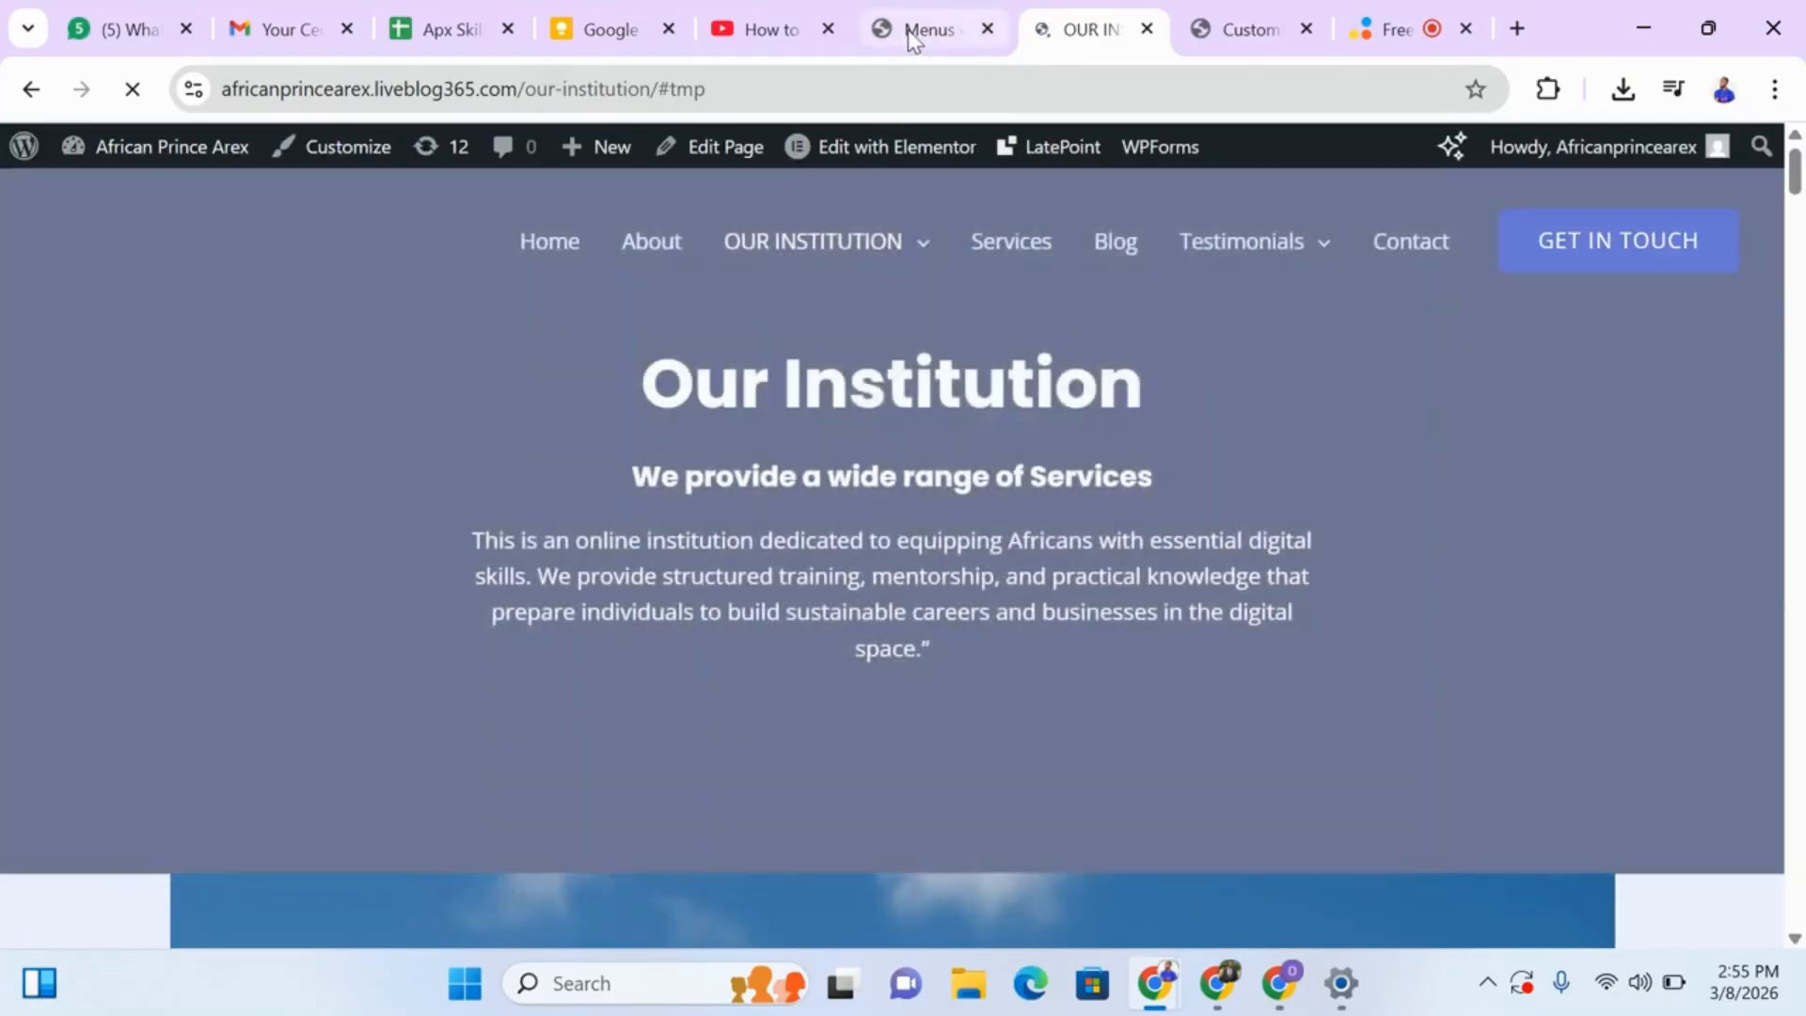
{"action": "scroll", "coordinate": [1804, 691], "scroll_direction": "down", "scroll_amount": 15}
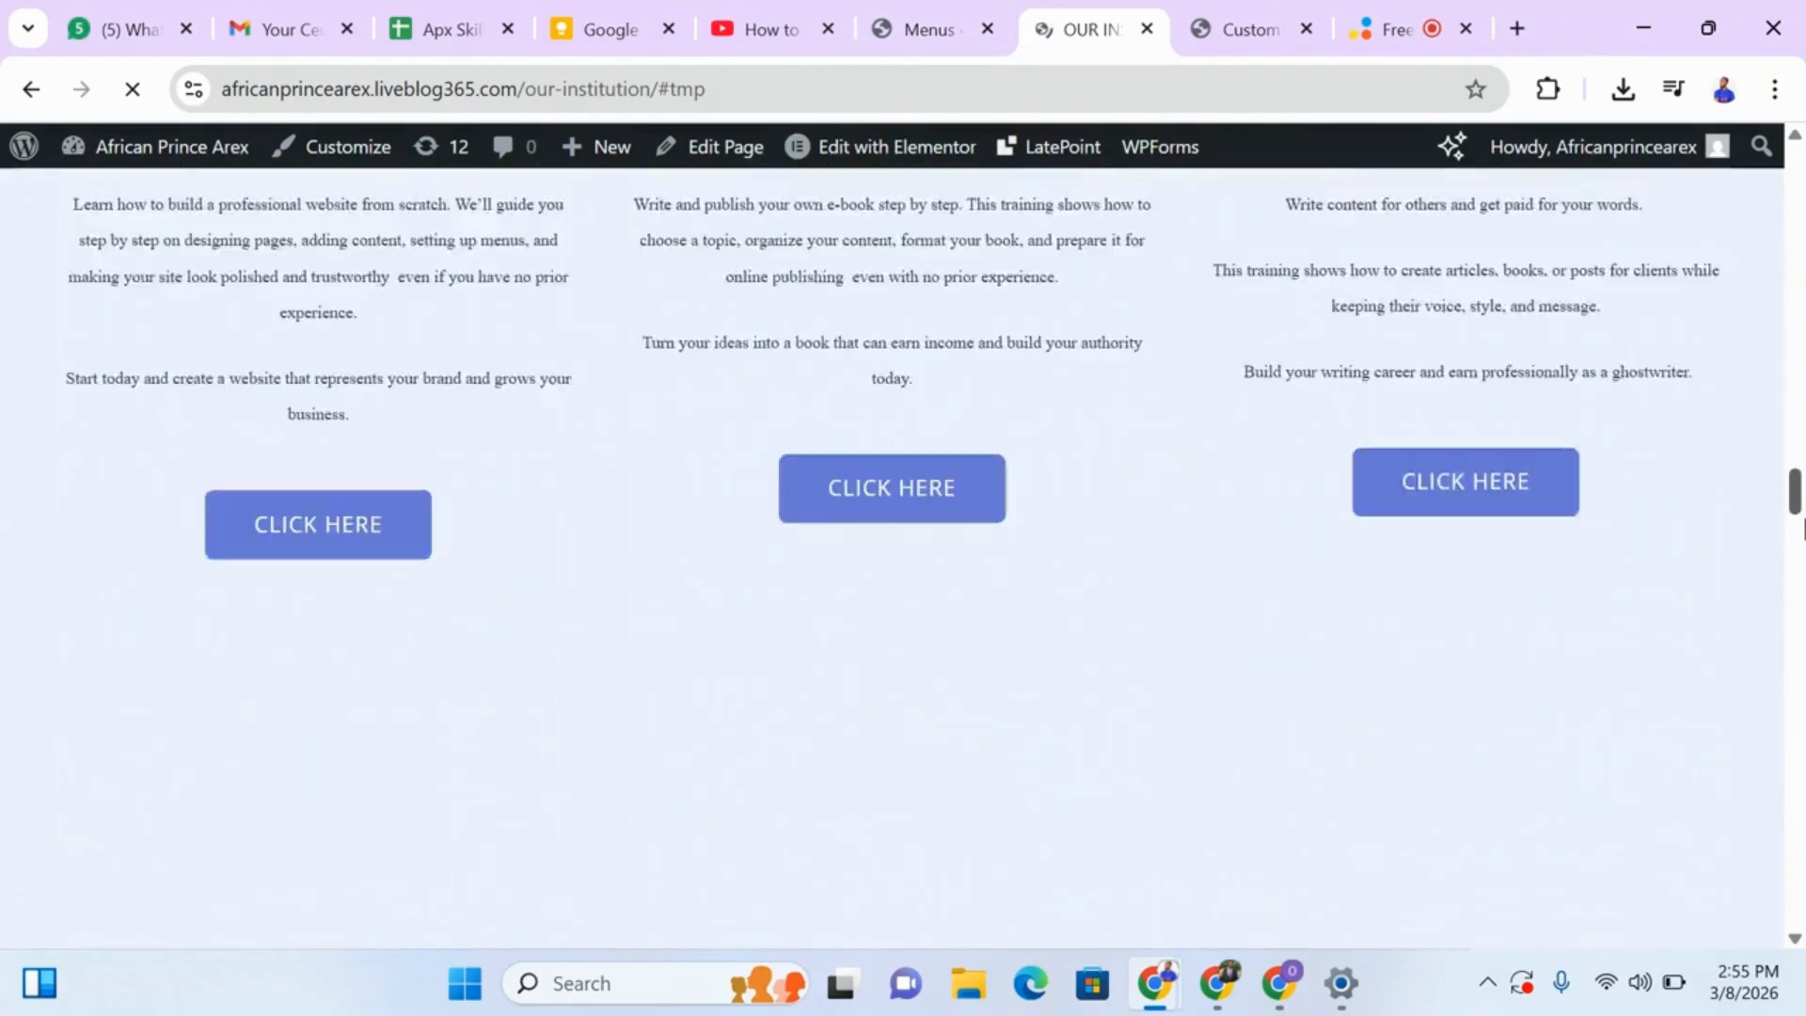
{"action": "scroll", "coordinate": [1803, 691], "scroll_direction": "down", "scroll_amount": 10}
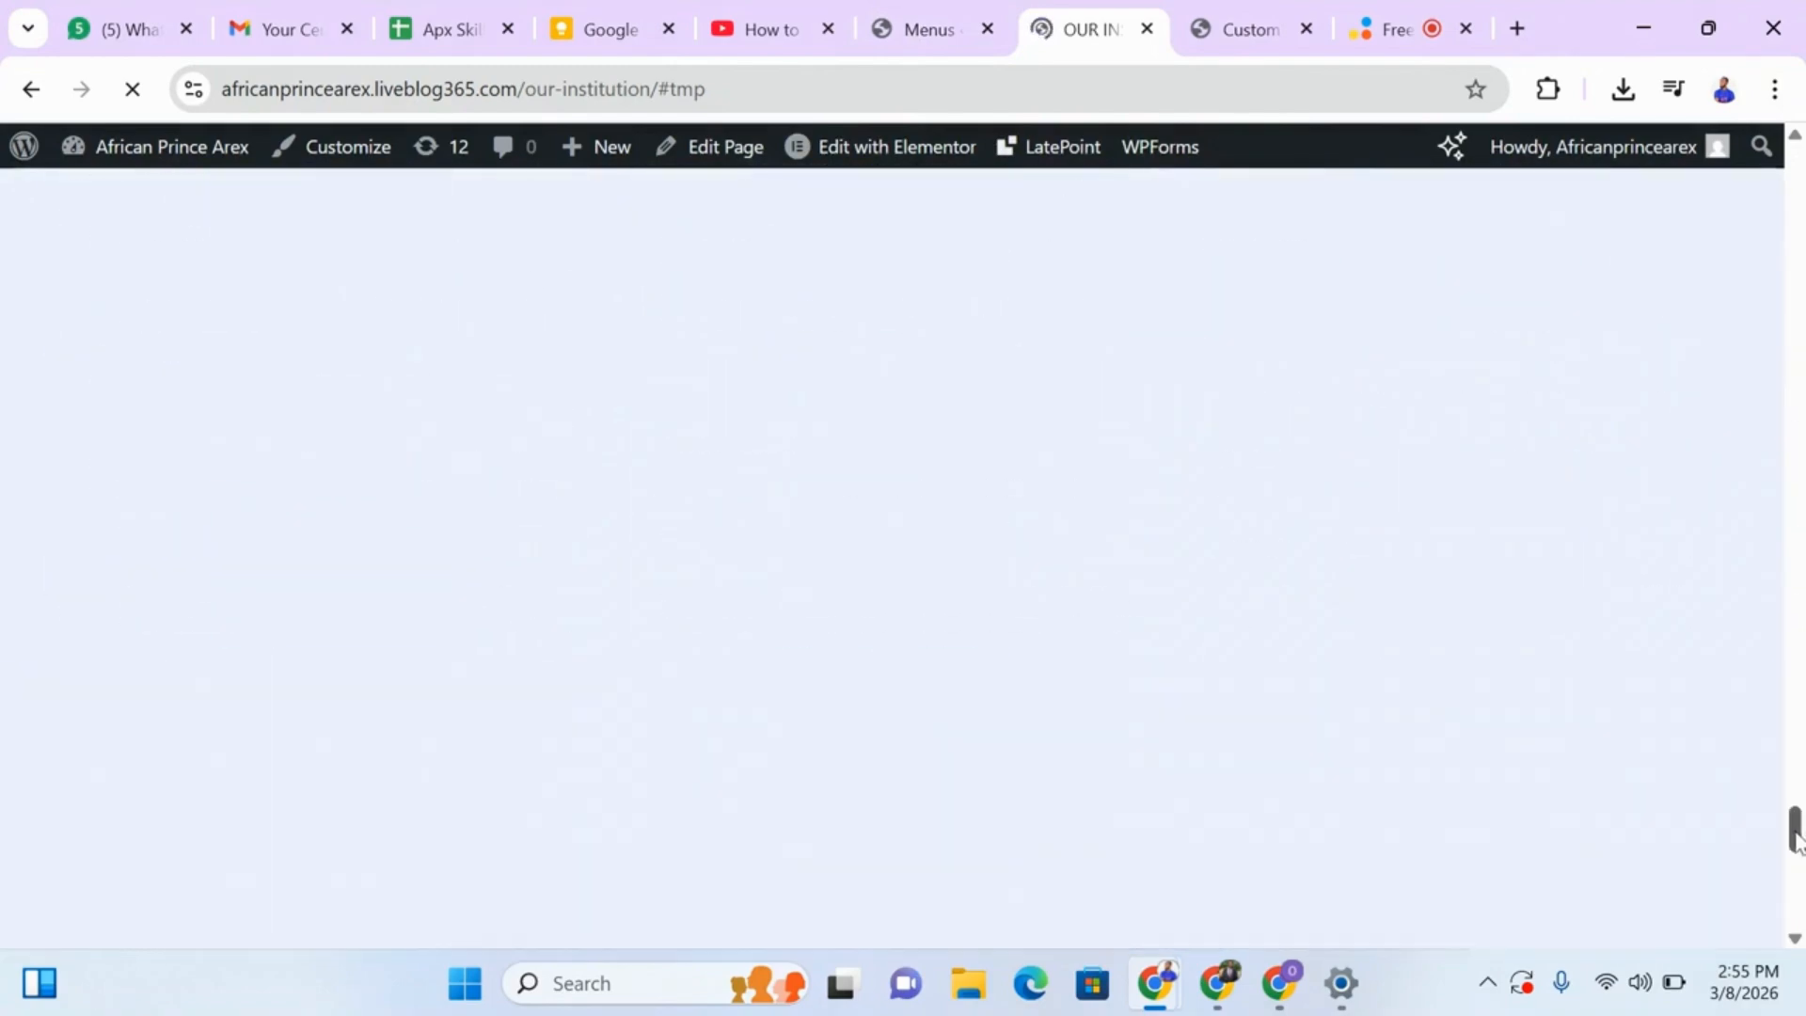
{"action": "left_click_drag", "start_coordinate": [1789, 773], "coordinate": [1774, 646]}
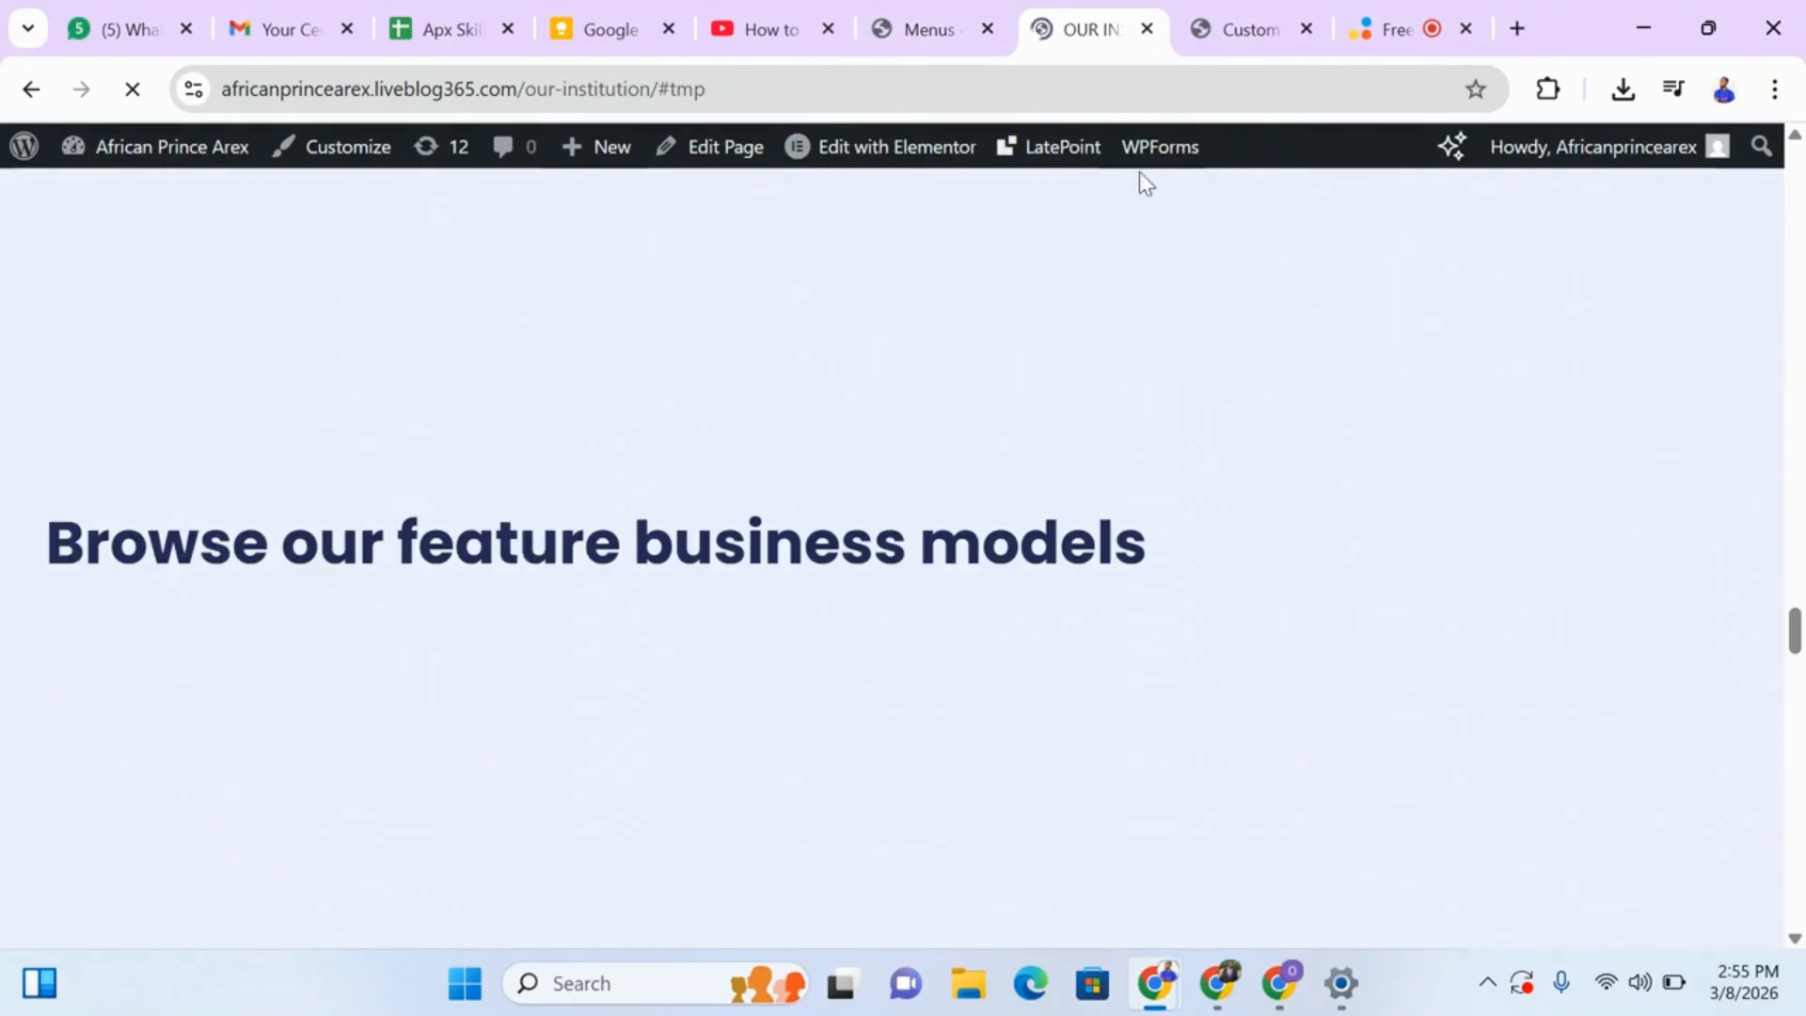
Return to the Menus editor, inspect the About item's settings, collapse them and review the Primary Menu's items and sub items.
{"action": "left_click", "coordinate": [936, 35]}
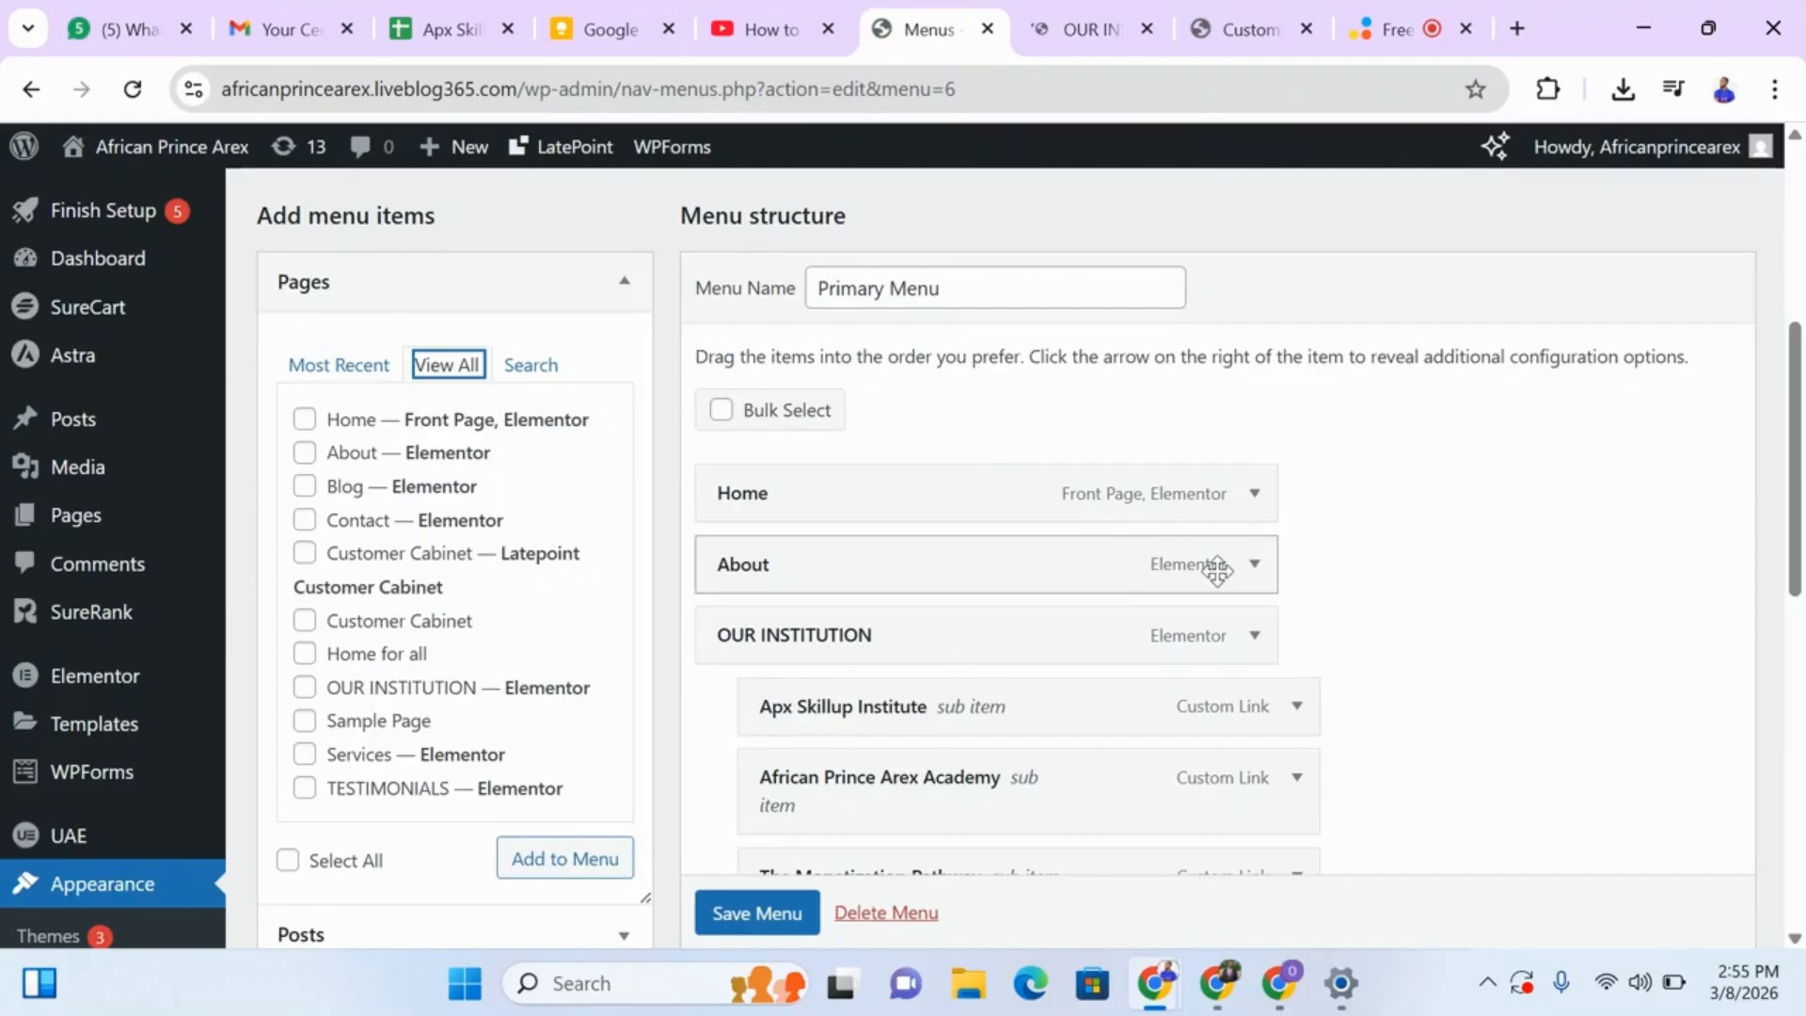
{"action": "left_click", "coordinate": [1255, 566]}
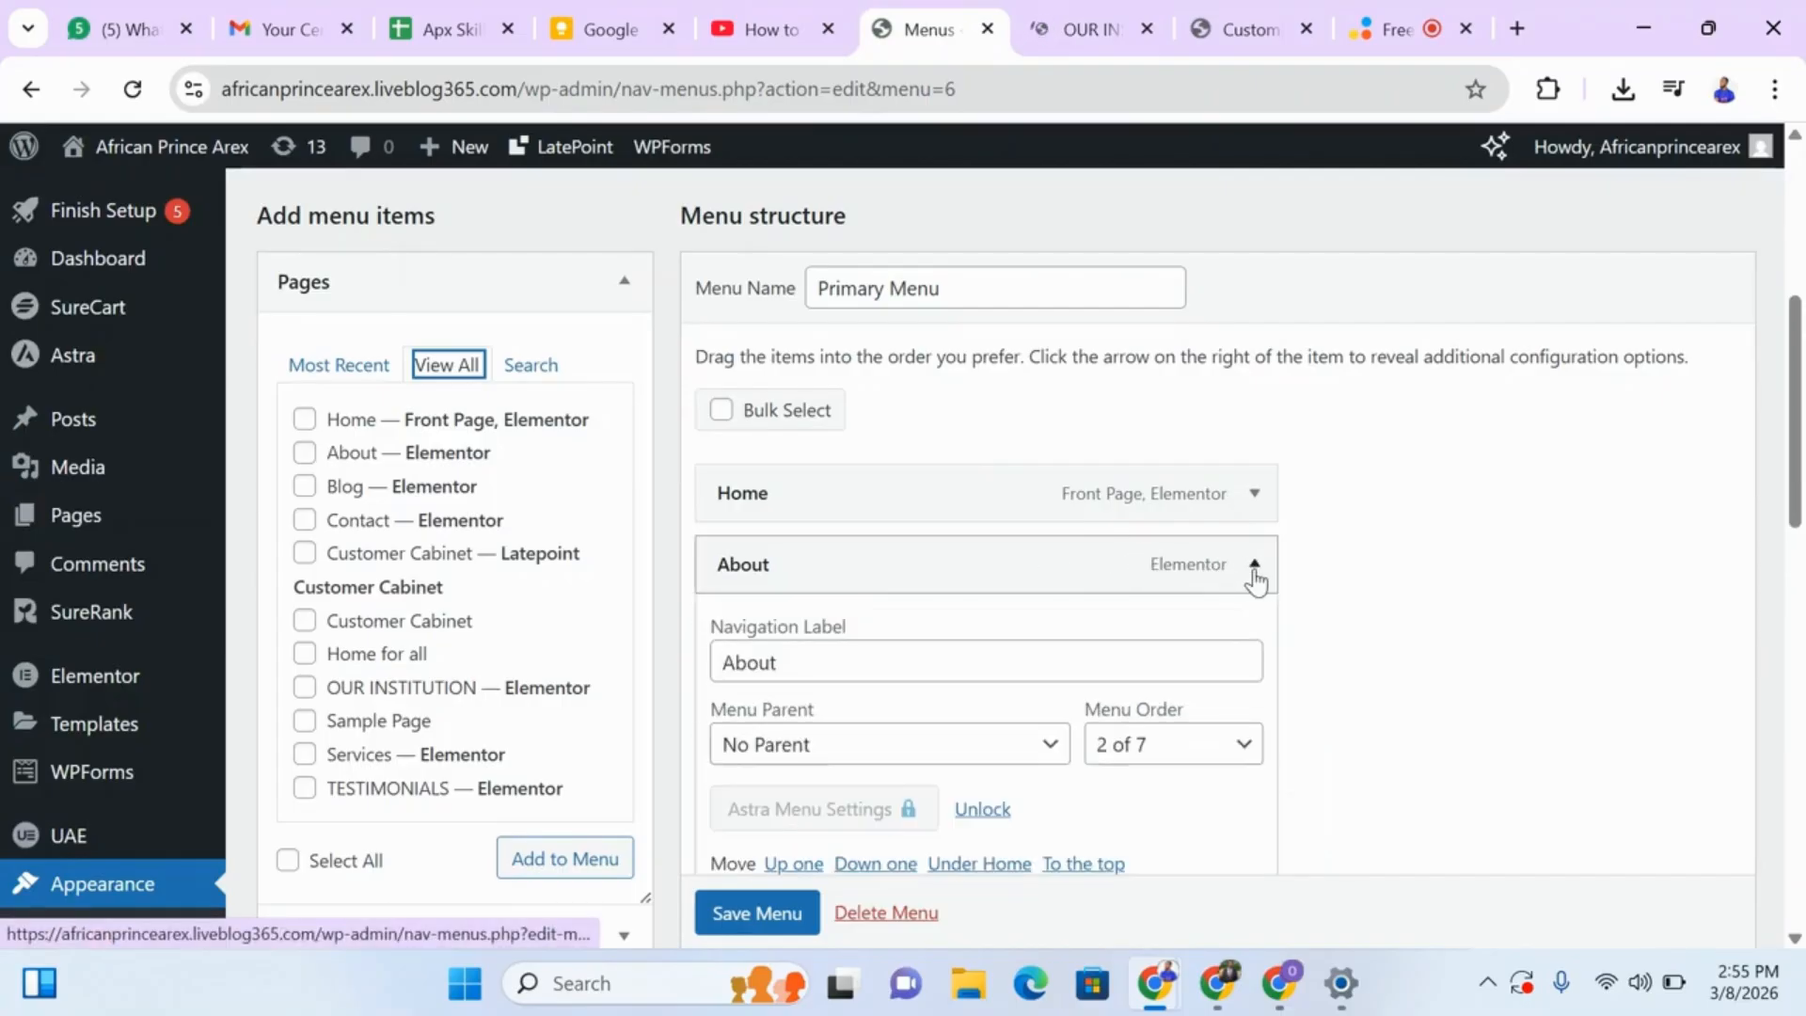
{"action": "left_click", "coordinate": [1254, 569]}
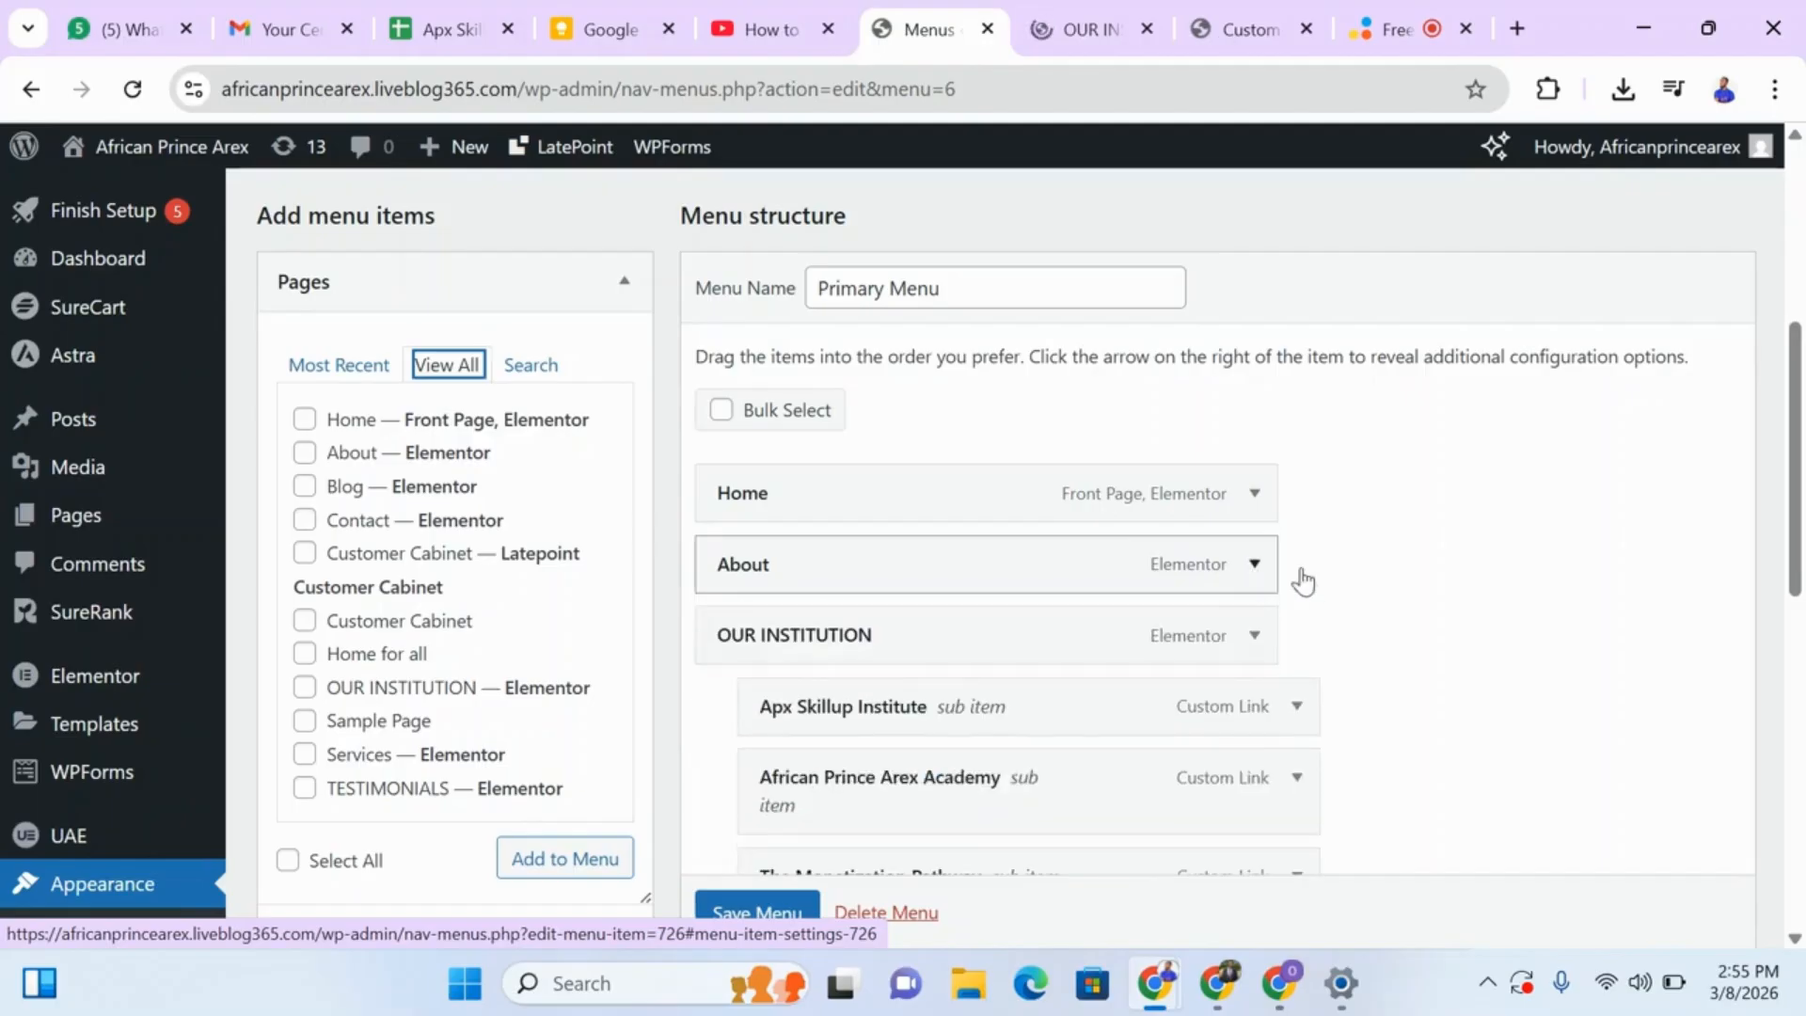
{"action": "scroll", "coordinate": [1357, 670], "scroll_direction": "down", "scroll_amount": 4}
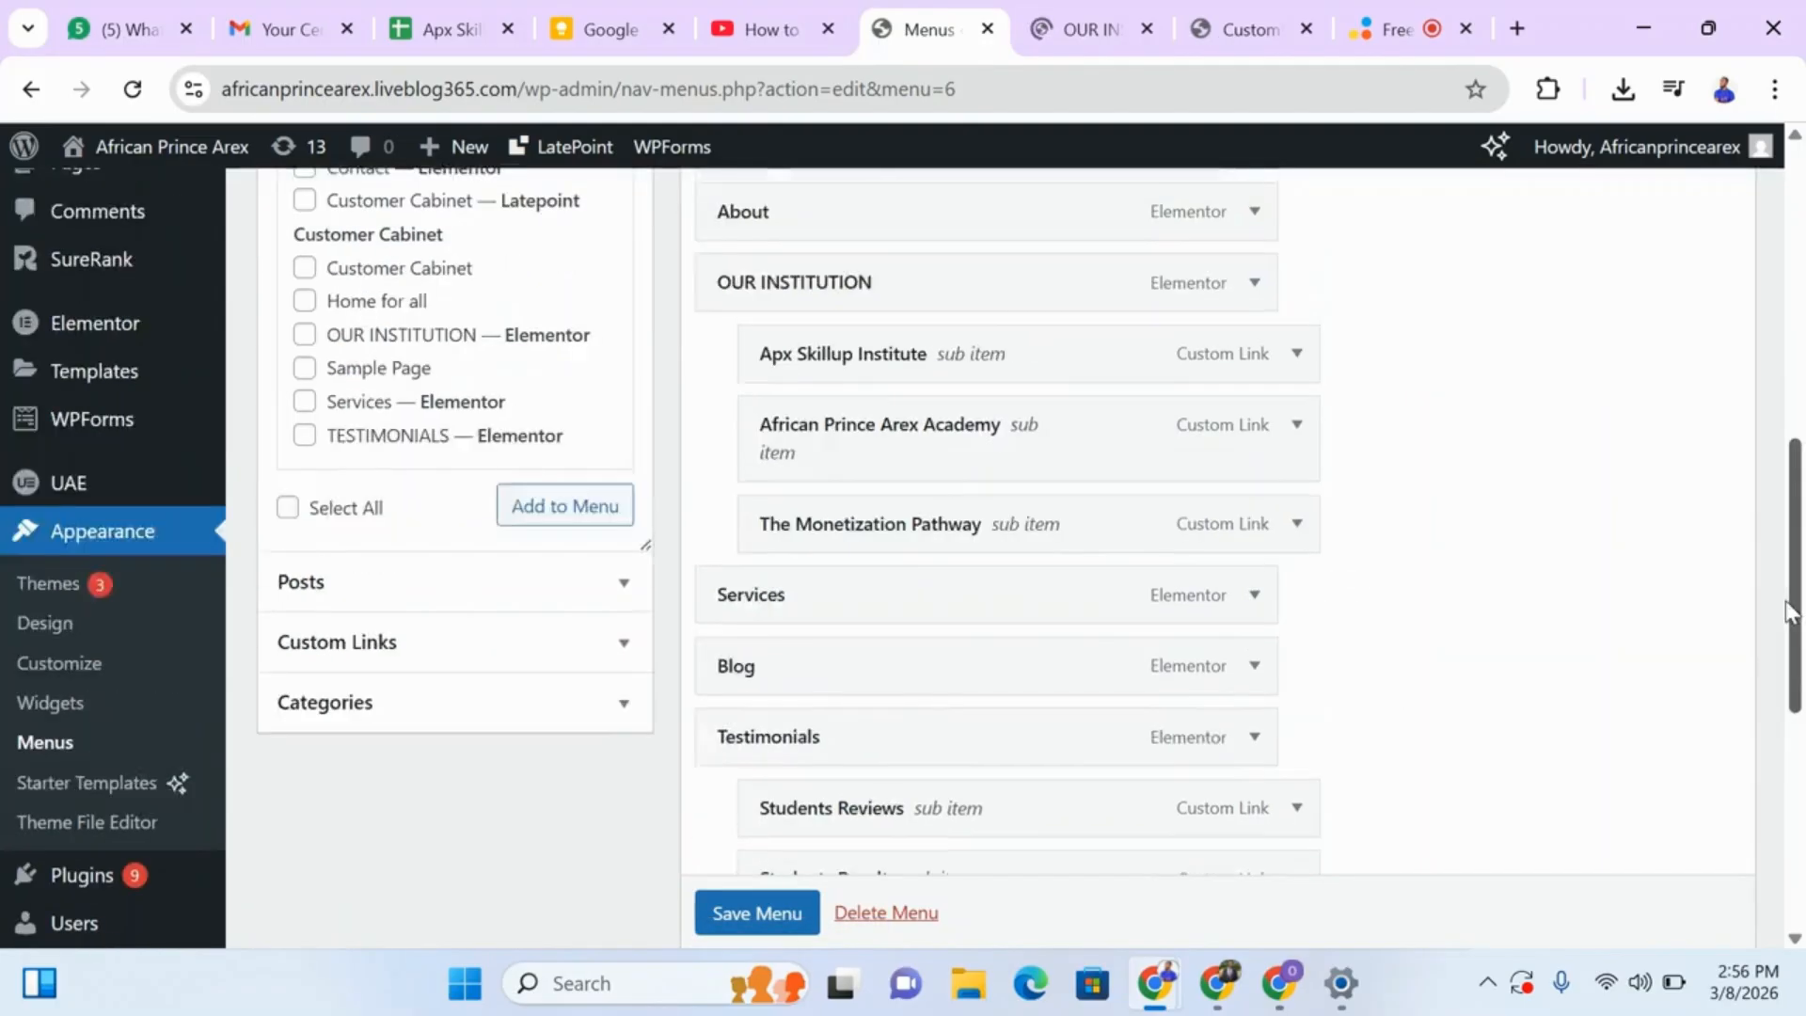
{"action": "scroll", "coordinate": [1762, 476], "scroll_direction": "up", "scroll_amount": 5}
{"action": "scroll", "coordinate": [1279, 533], "scroll_direction": "down", "scroll_amount": 2}
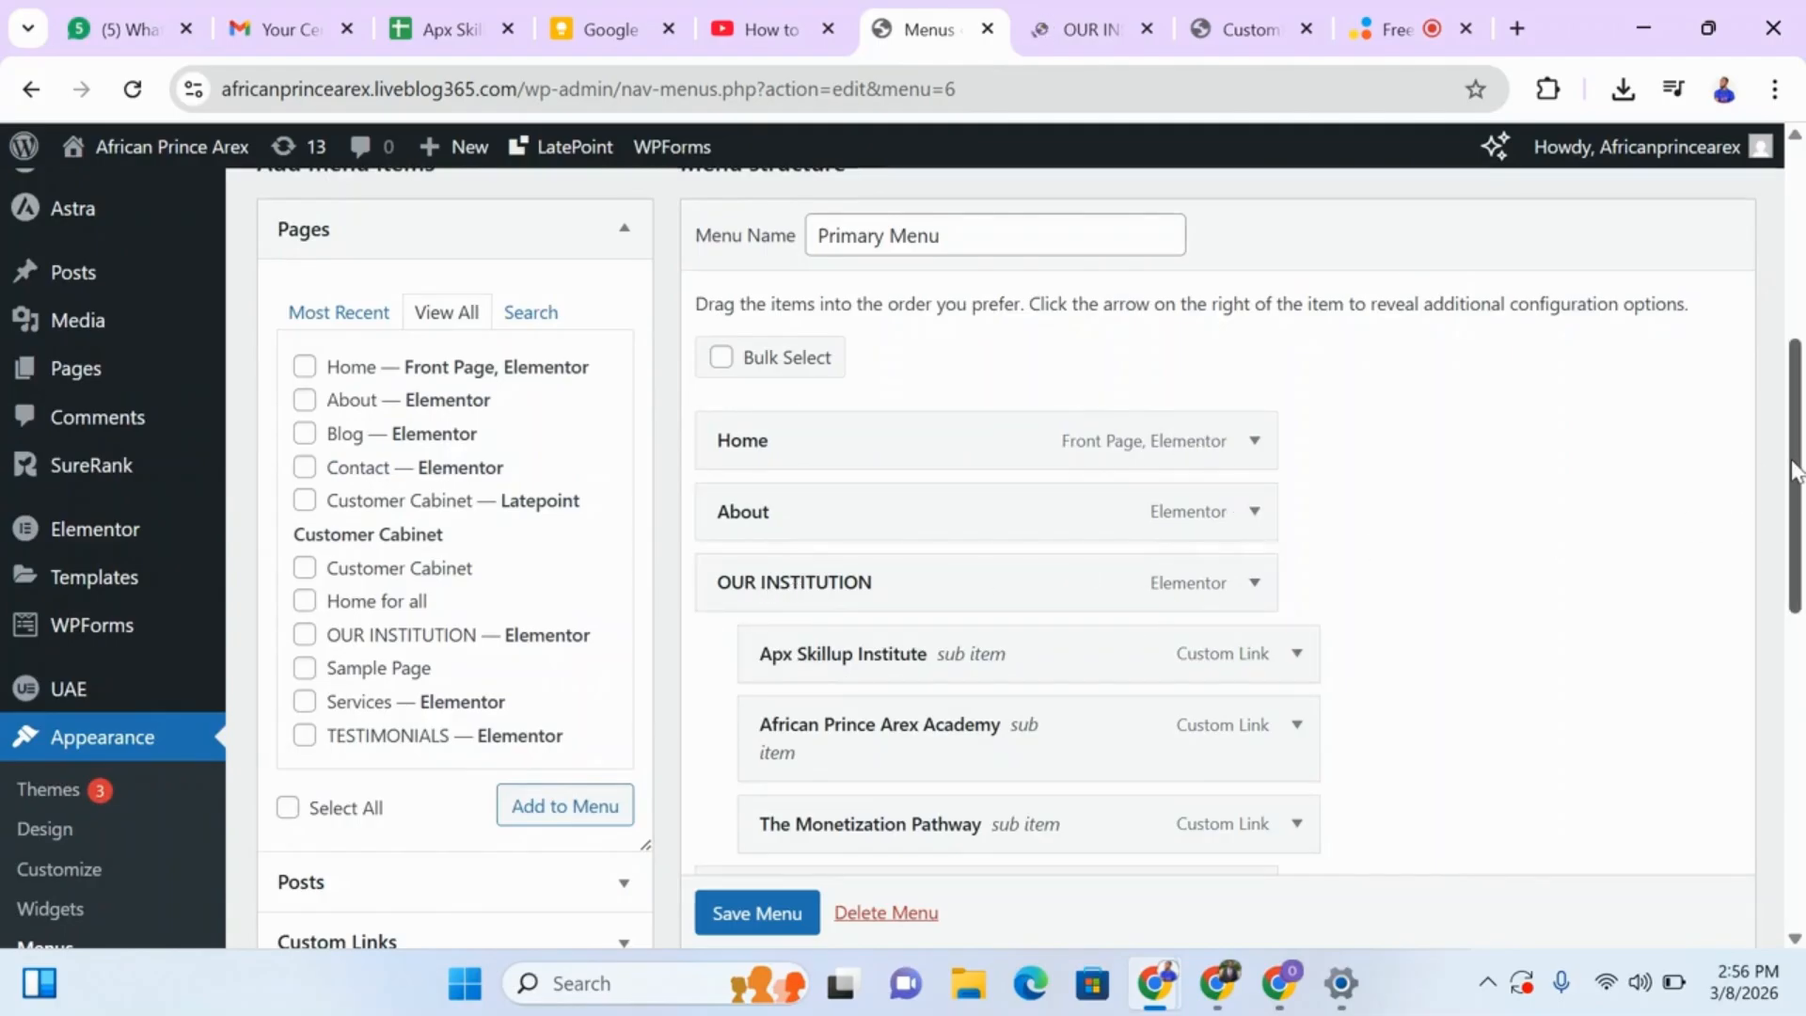
Expand the Custom Links section of the menu items and activate its empty URL field.
{"action": "scroll", "coordinate": [1787, 461], "scroll_direction": "down", "scroll_amount": 3}
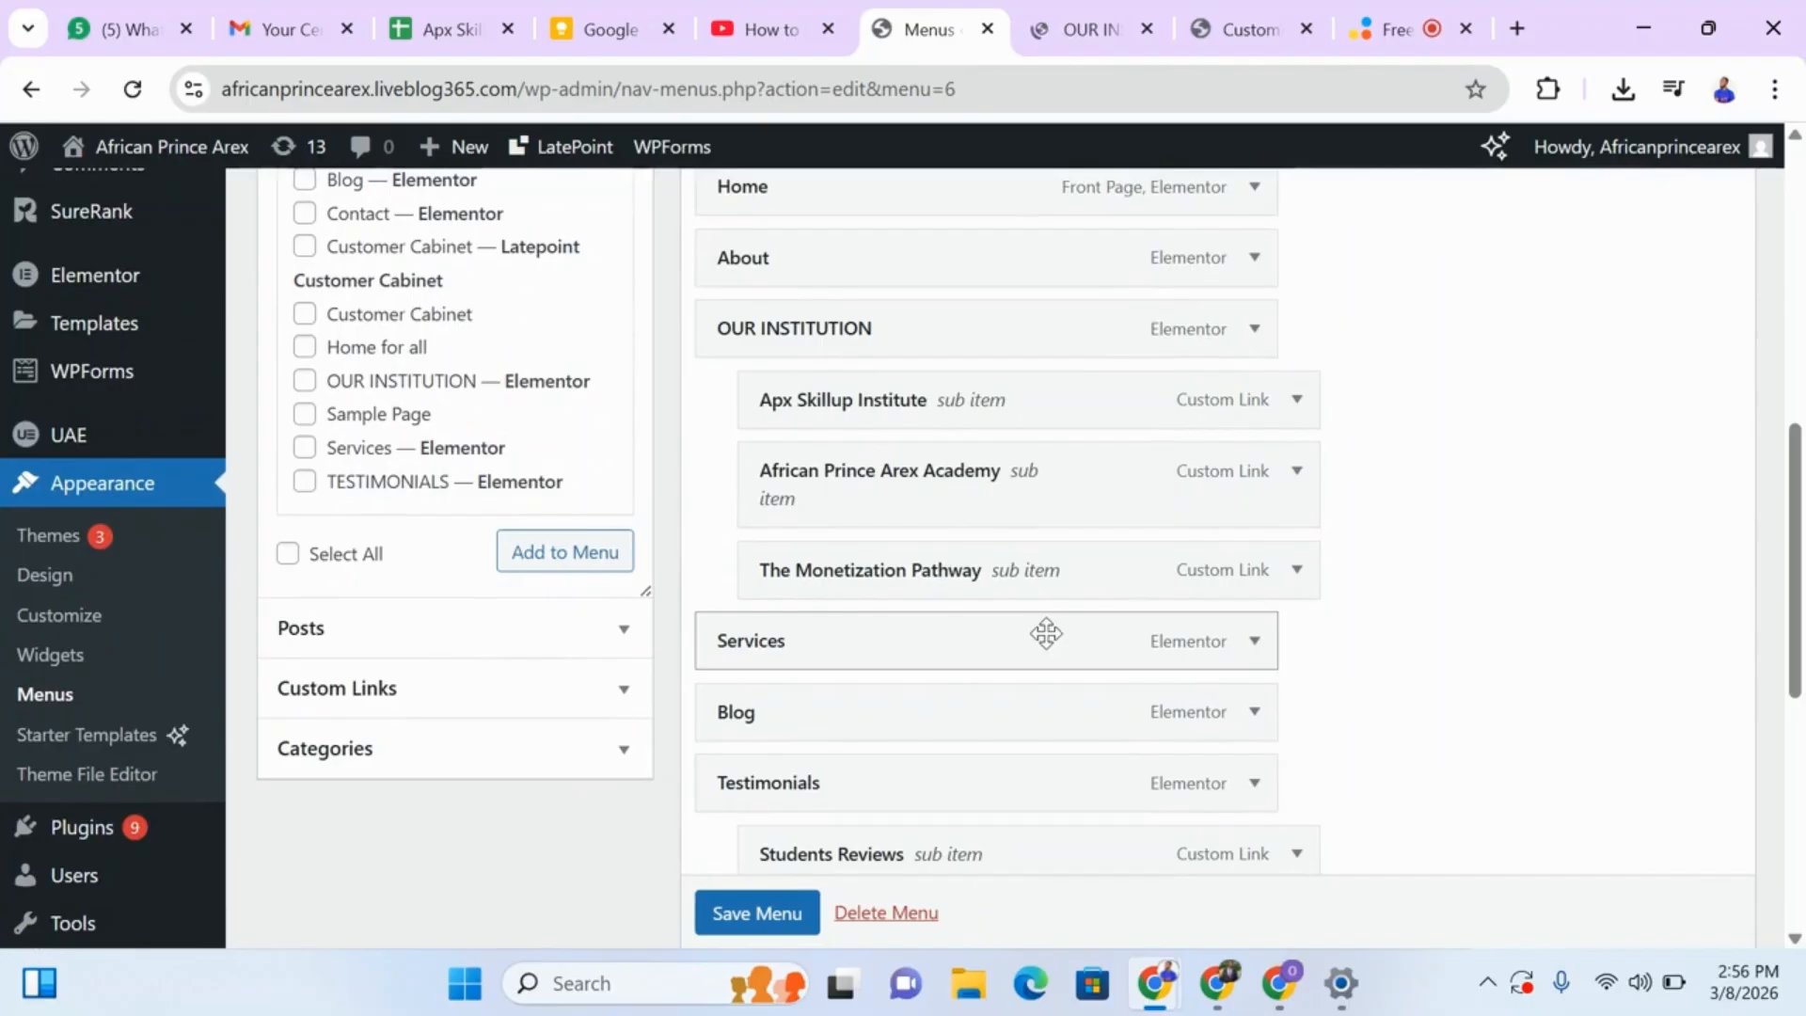
{"action": "left_click", "coordinate": [622, 701]}
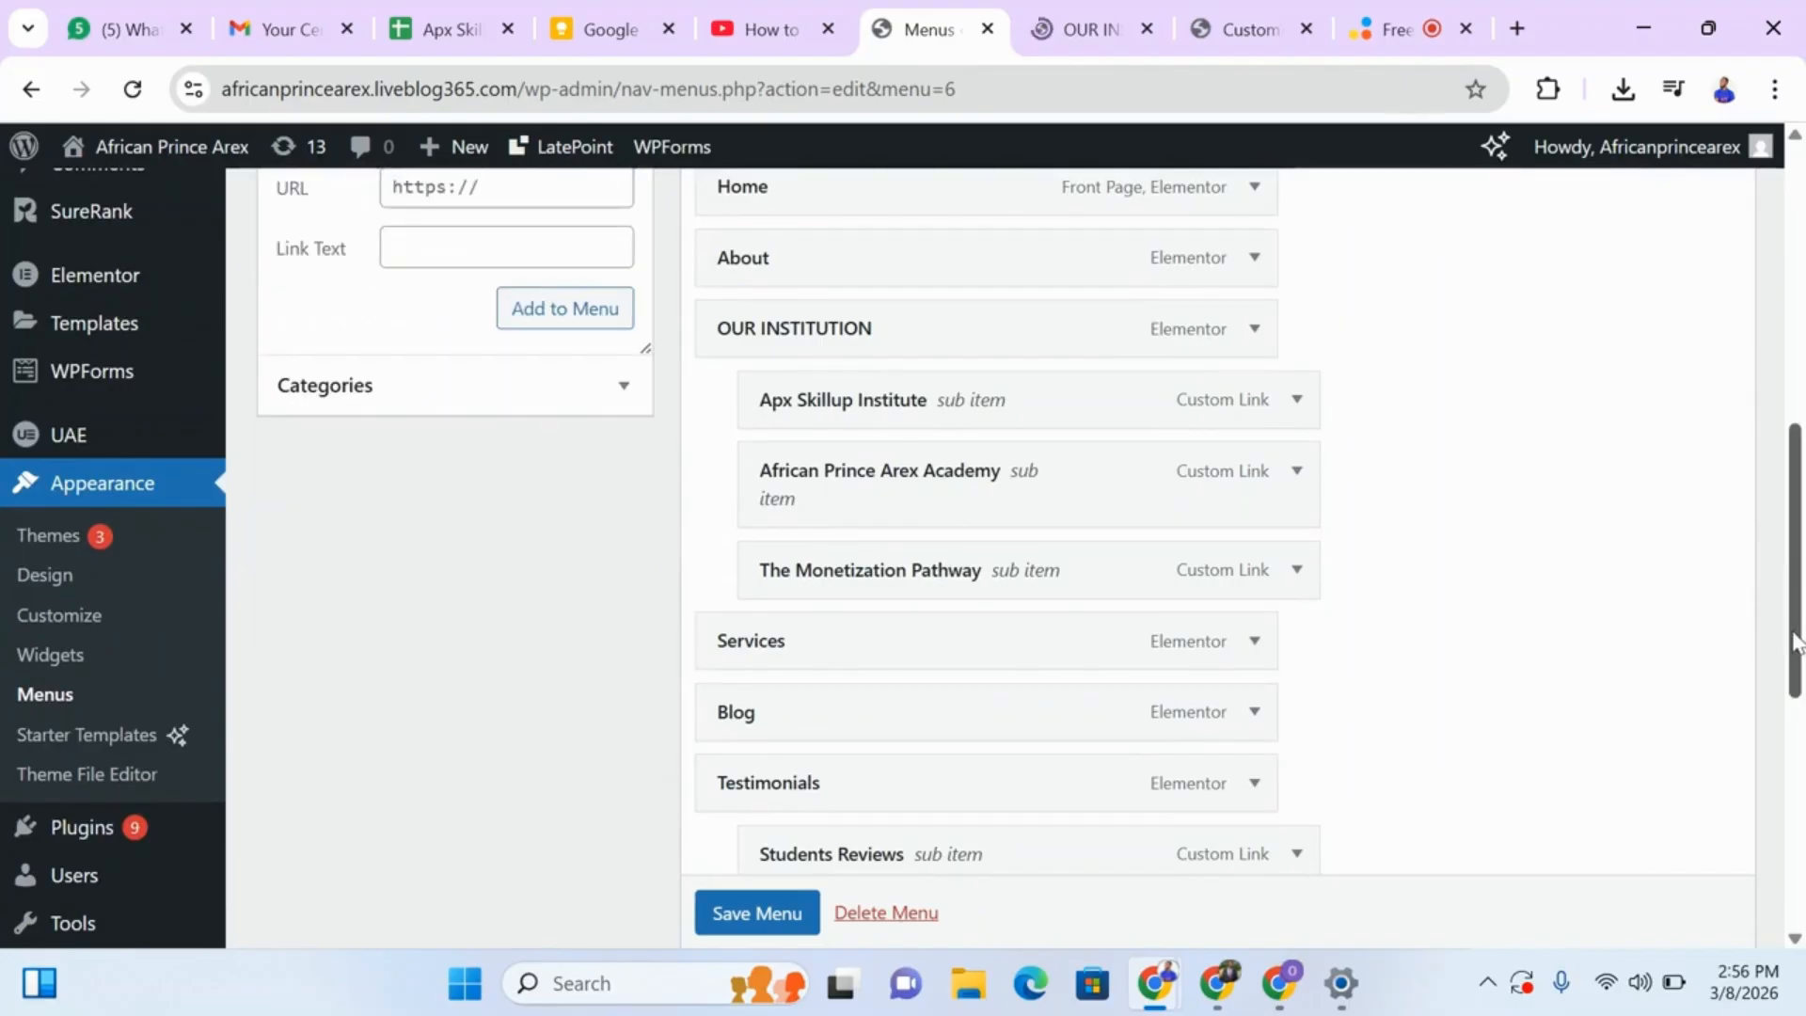
{"action": "left_click_drag", "start_coordinate": [1795, 631], "coordinate": [1777, 505]}
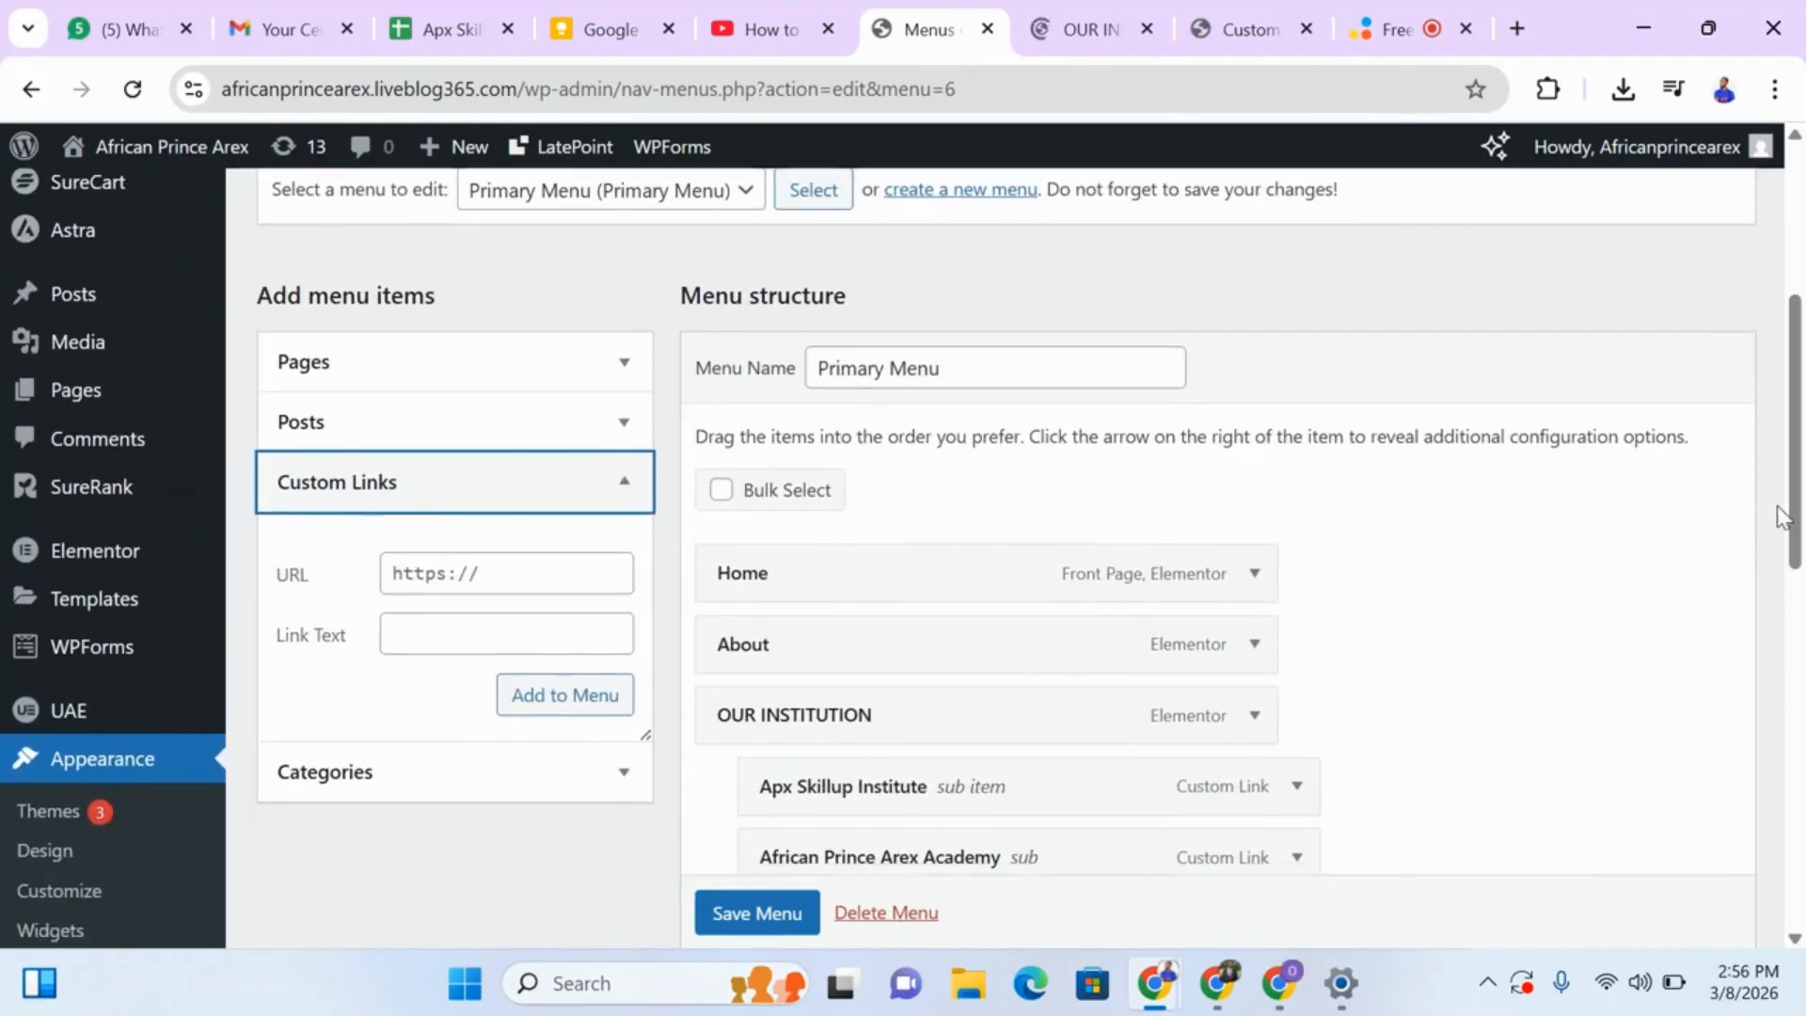
{"action": "left_click", "coordinate": [546, 577]}
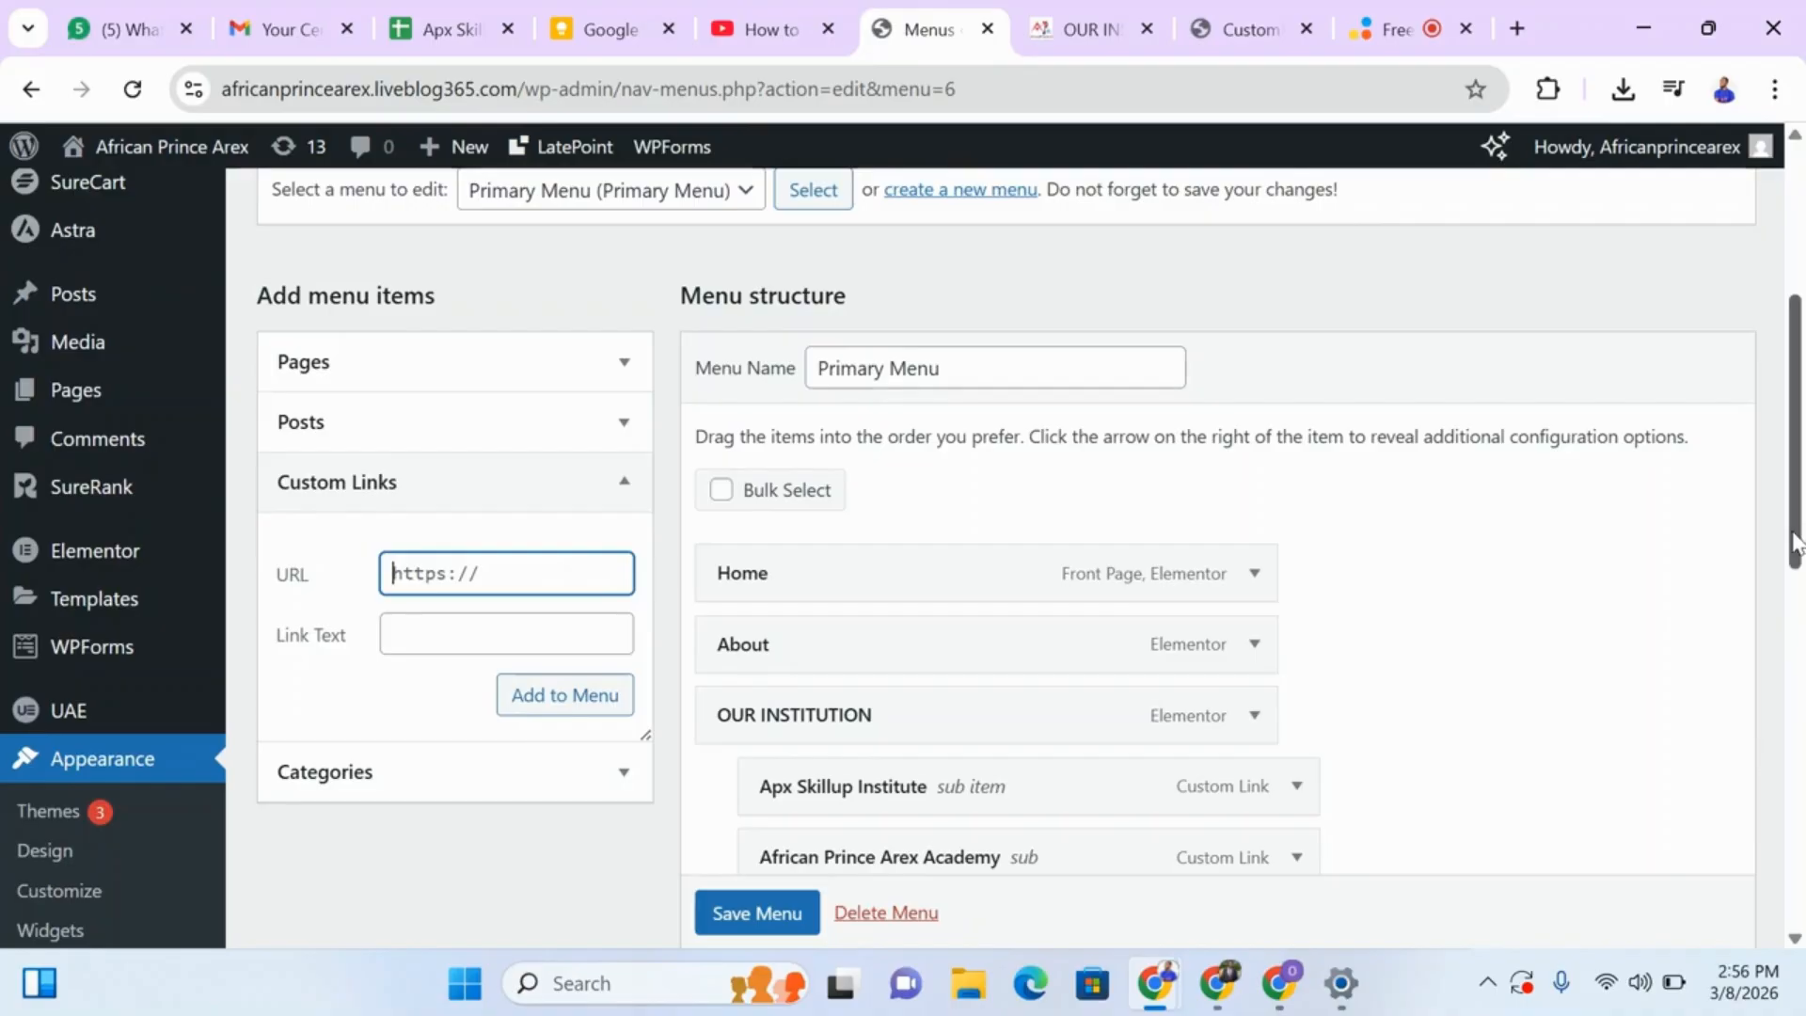
Move the Contact item directly below Blog in the Primary Menu and nest it as Blog's sub item.
{"action": "left_click_drag", "start_coordinate": [1797, 544], "coordinate": [1799, 774]}
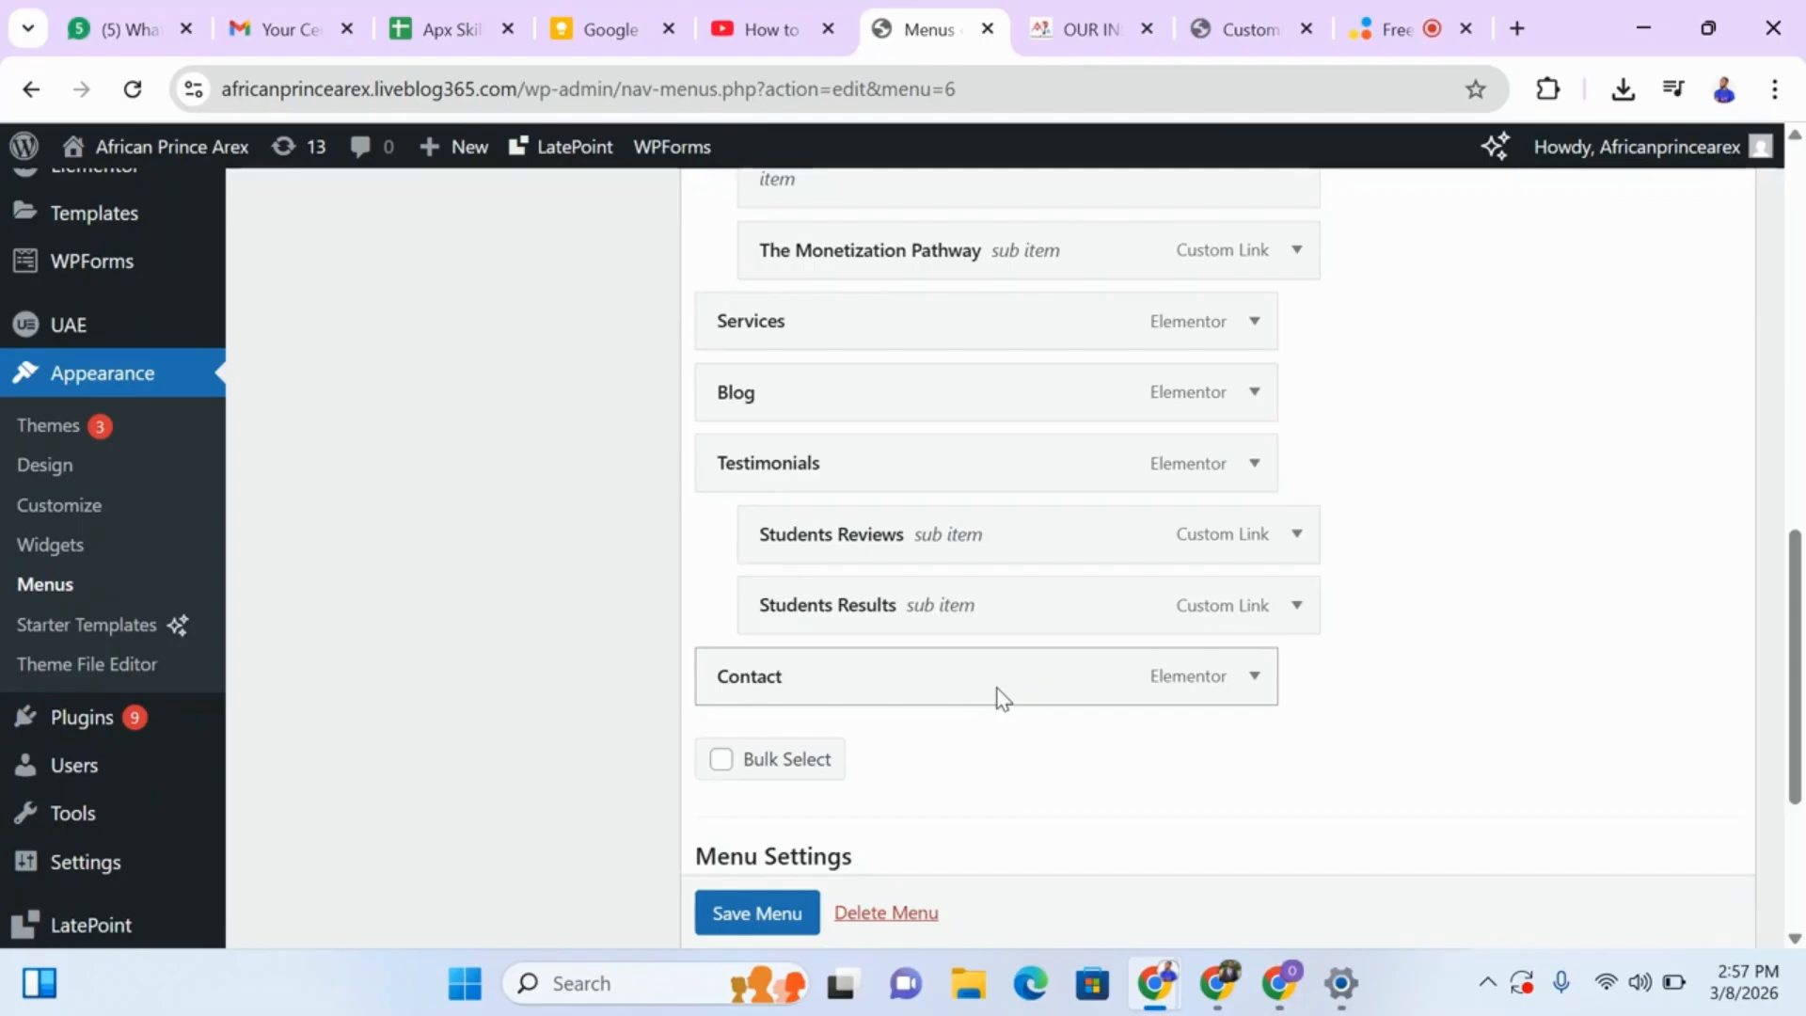
{"action": "left_click_drag", "start_coordinate": [1002, 698], "coordinate": [1067, 478]}
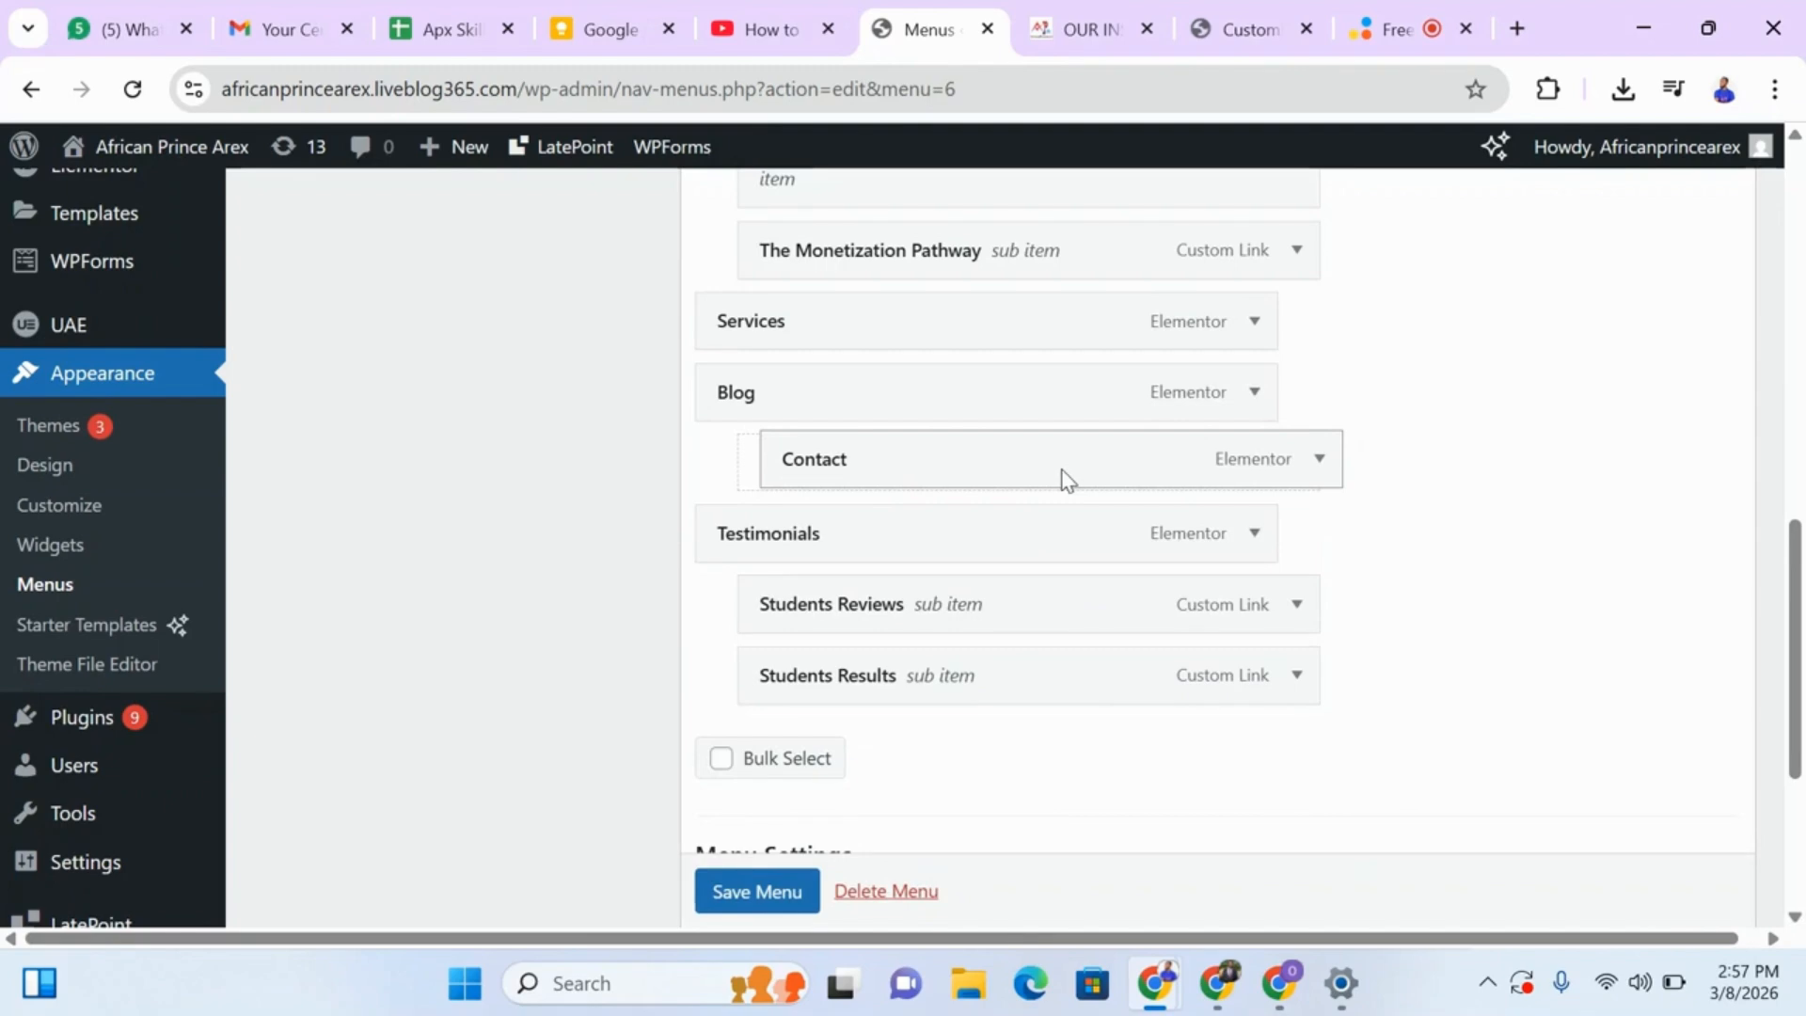
{"action": "left_click_drag", "start_coordinate": [1065, 478], "coordinate": [1048, 476]}
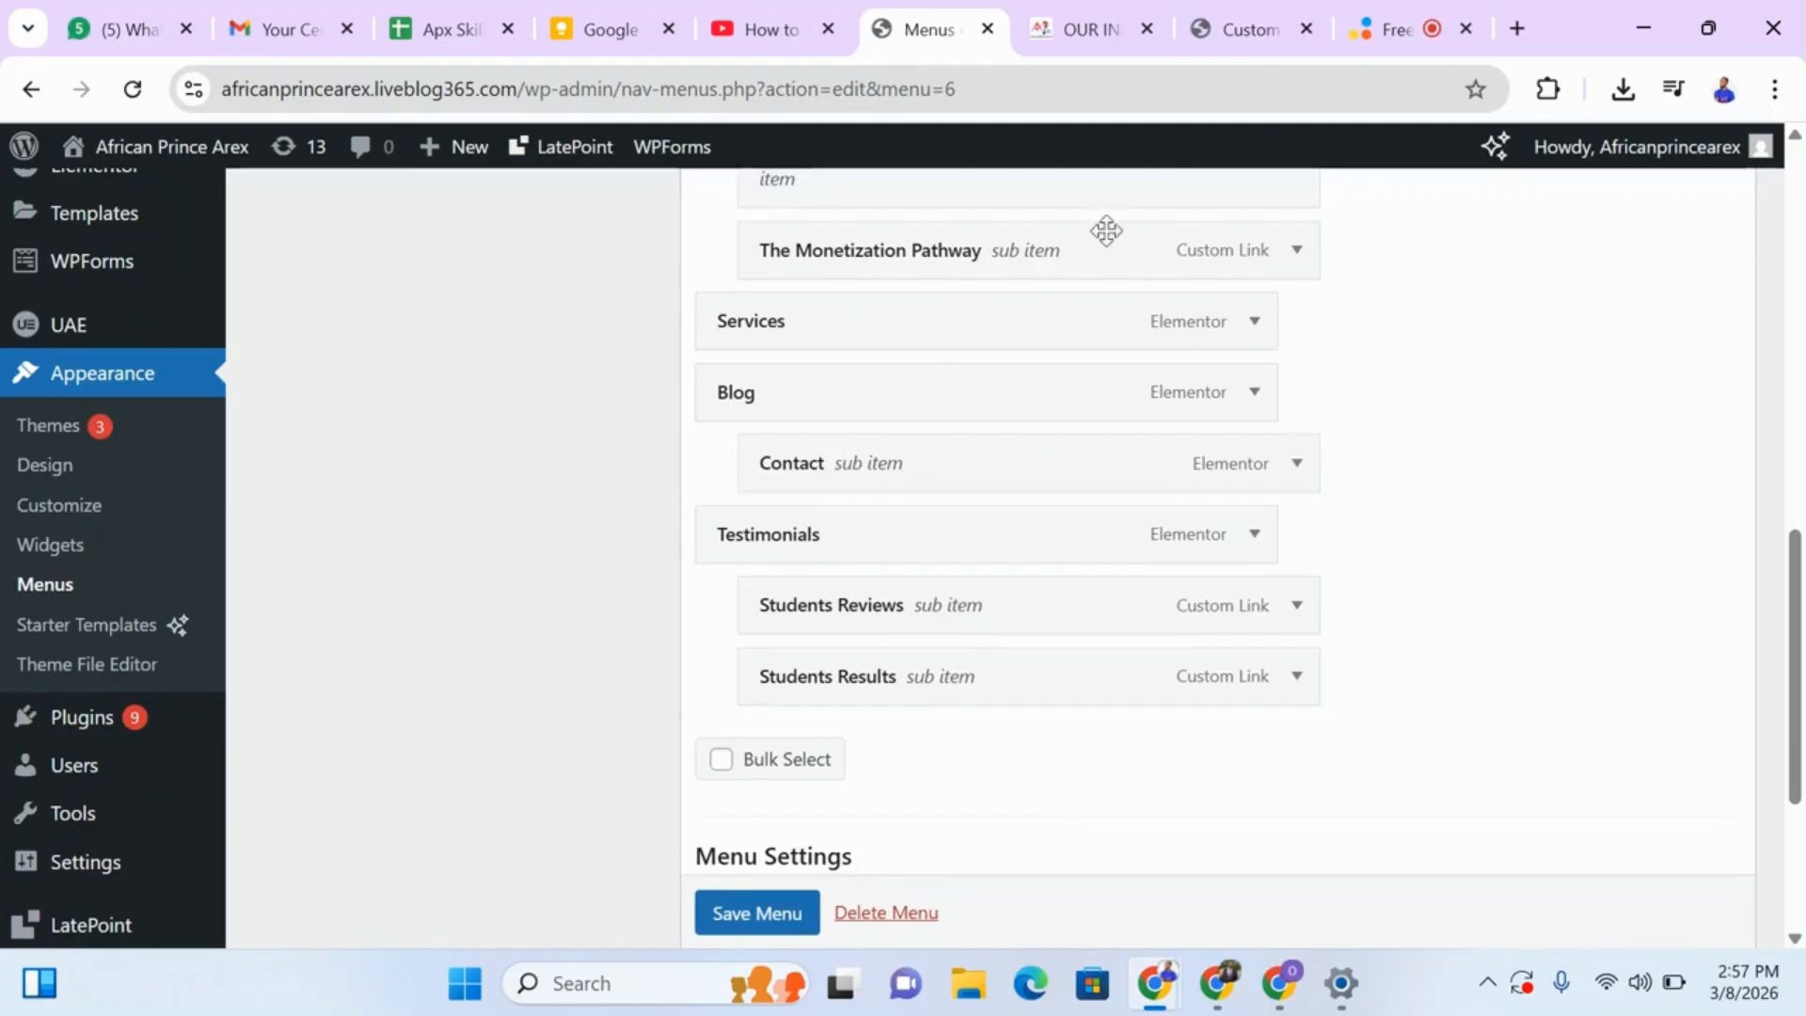
Check the live site's header menu, and move Contact back to a top-level item below Students Results.
{"action": "left_click", "coordinate": [1088, 36]}
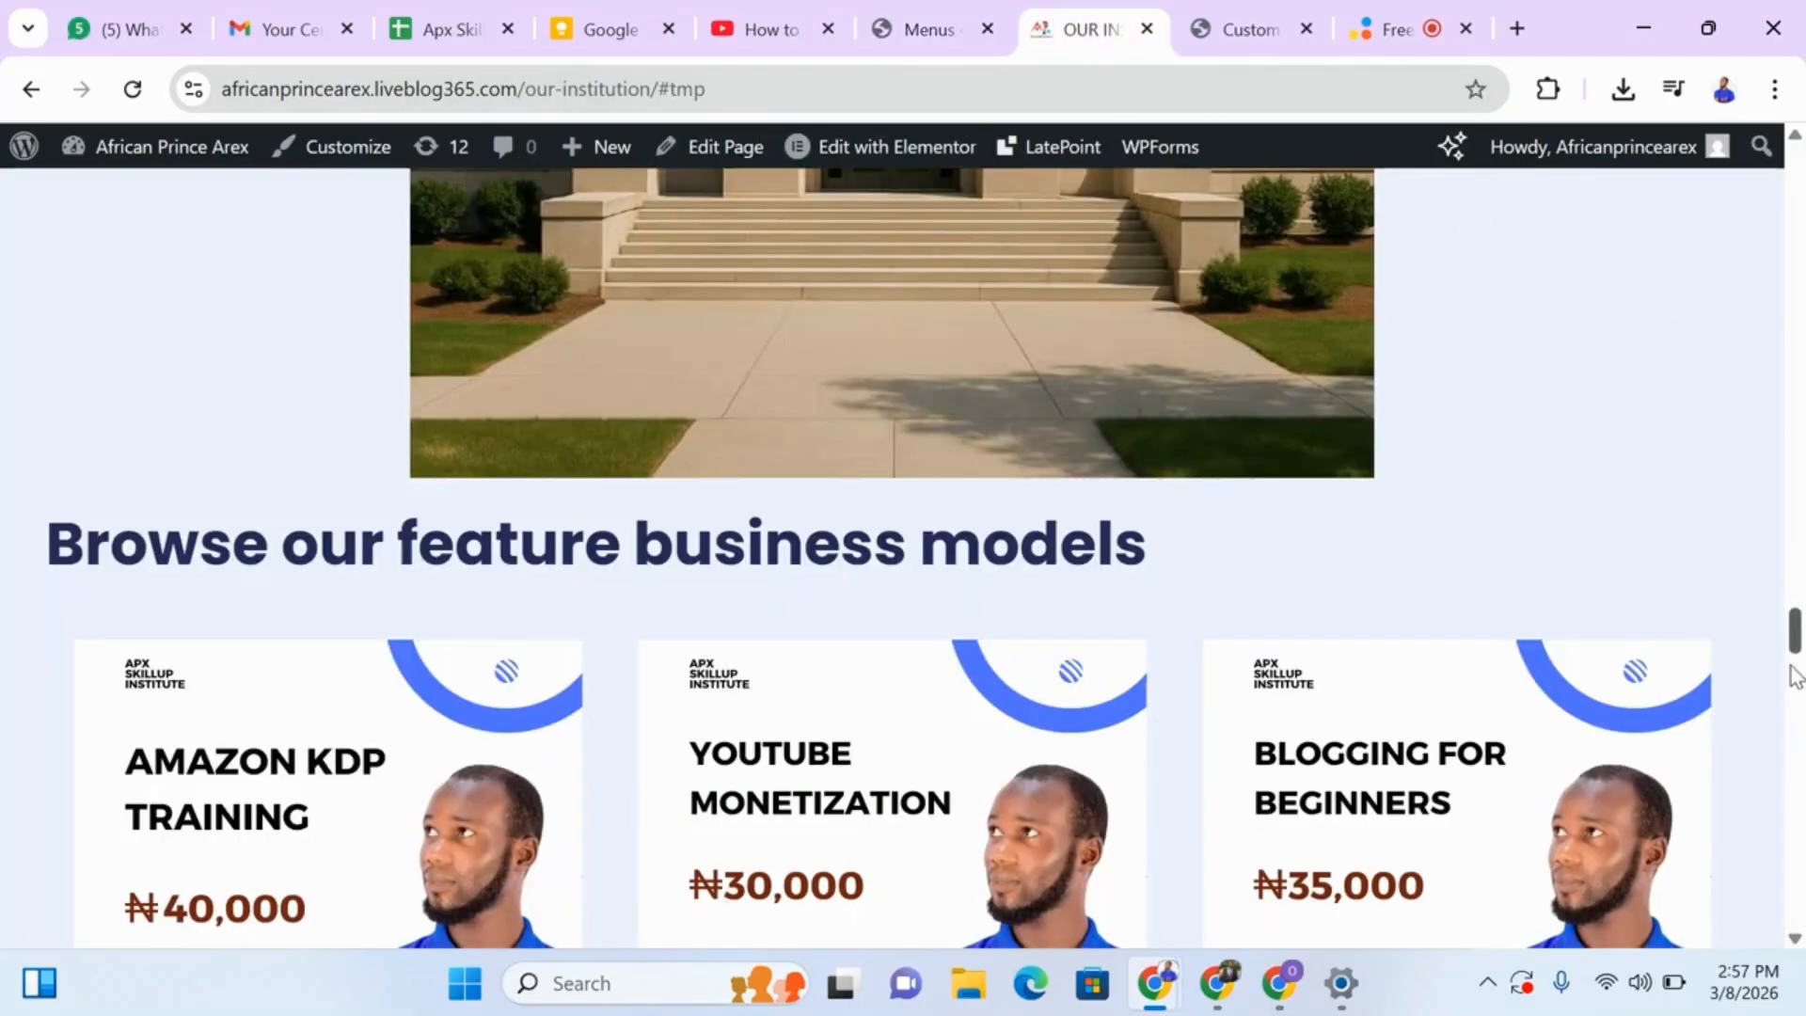
{"action": "left_click_drag", "start_coordinate": [1794, 645], "coordinate": [1710, 155]}
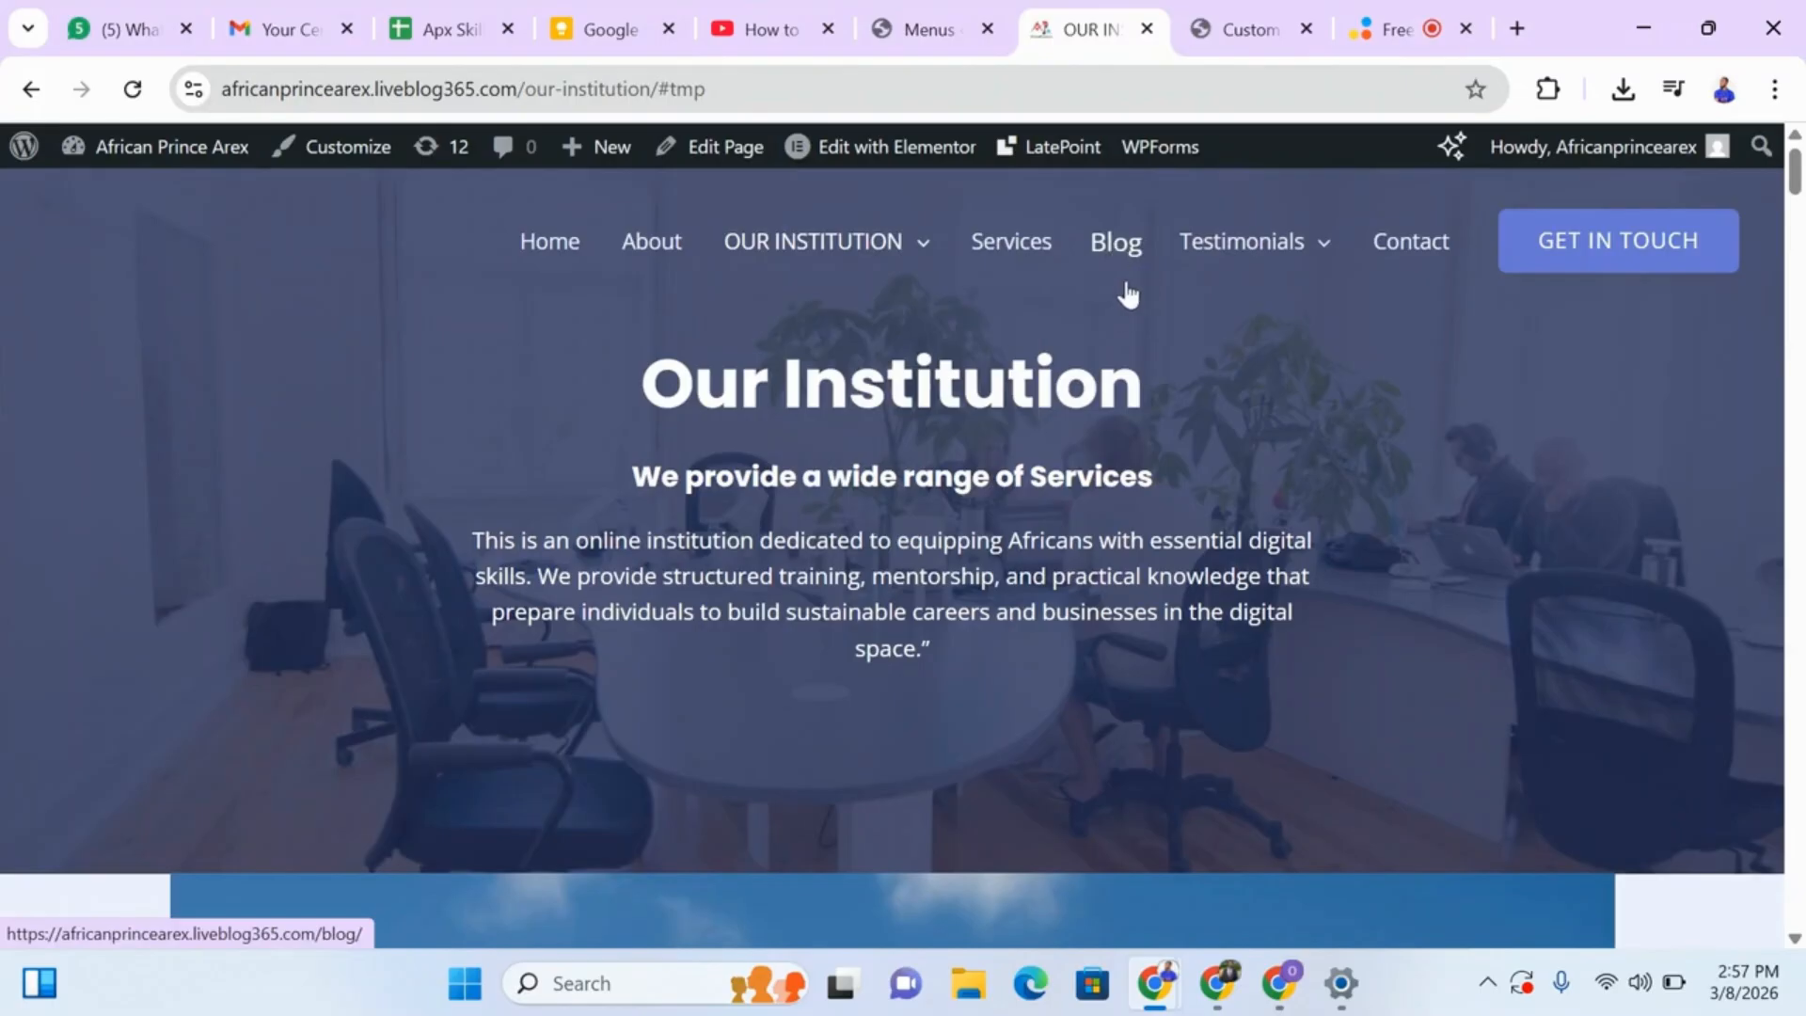
{"action": "key", "text": "ctrl+shift+Tab"}
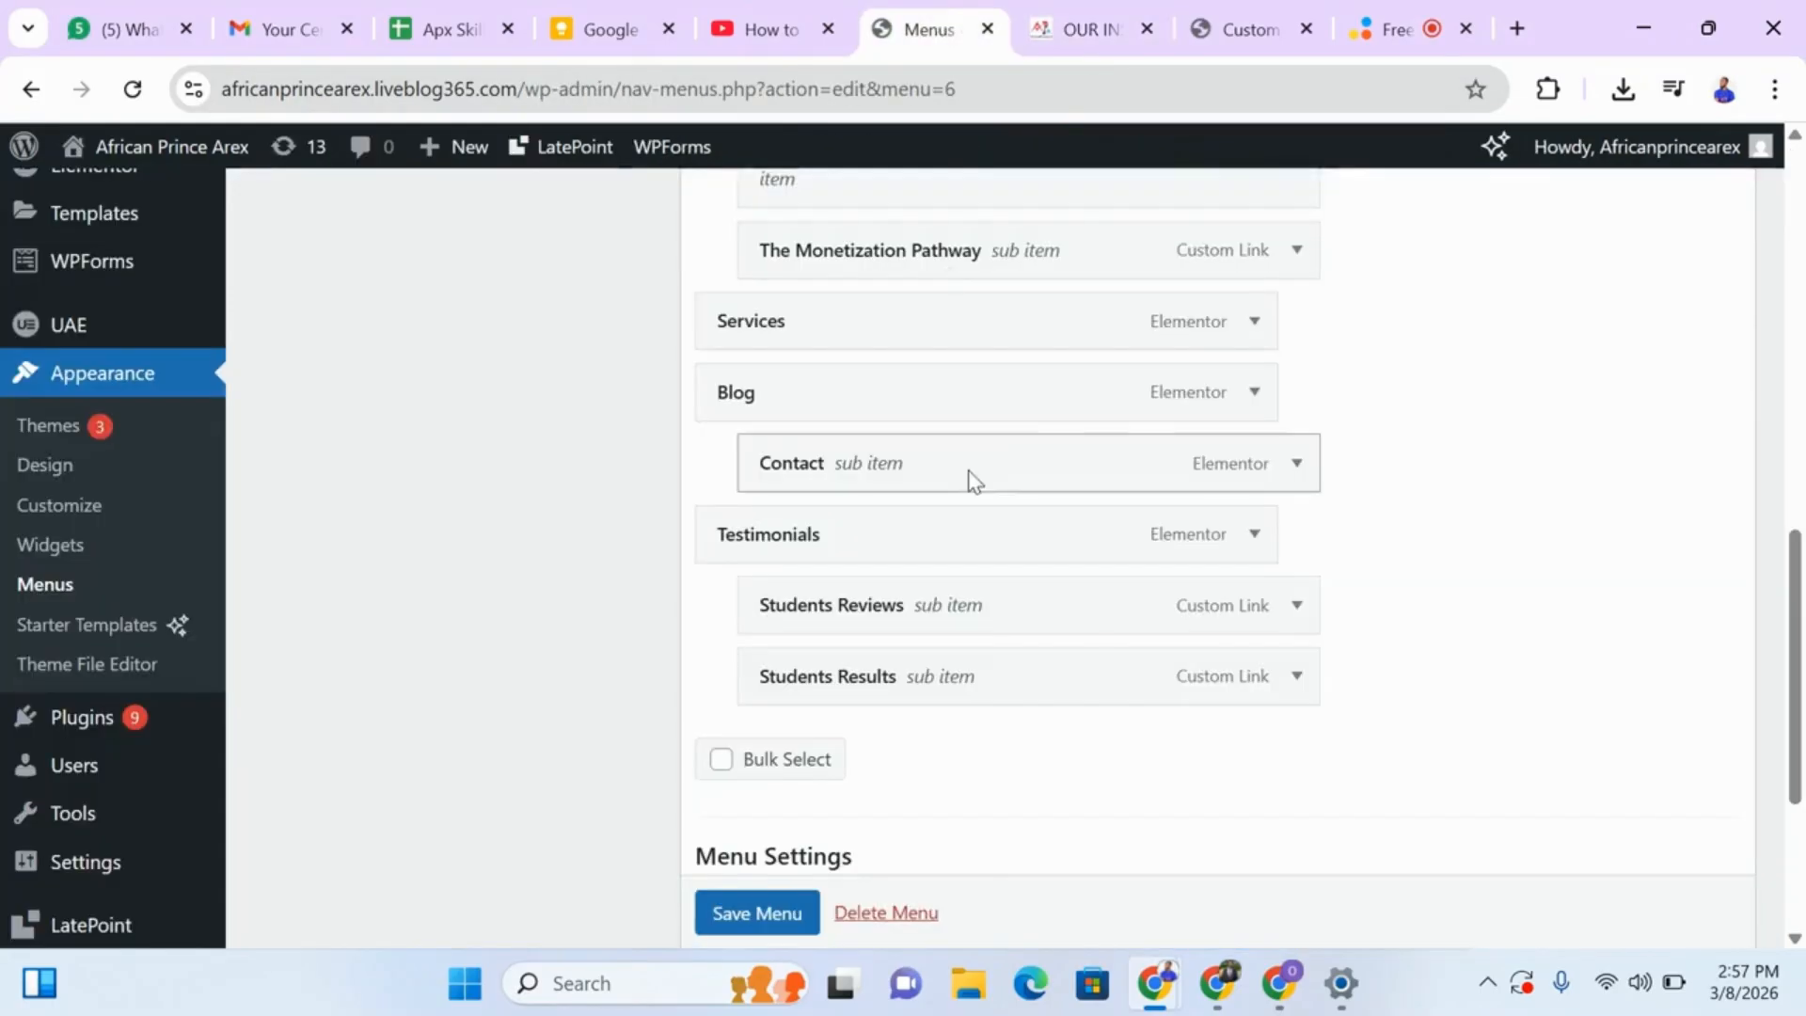
{"action": "left_click_drag", "start_coordinate": [1045, 488], "coordinate": [1032, 696]}
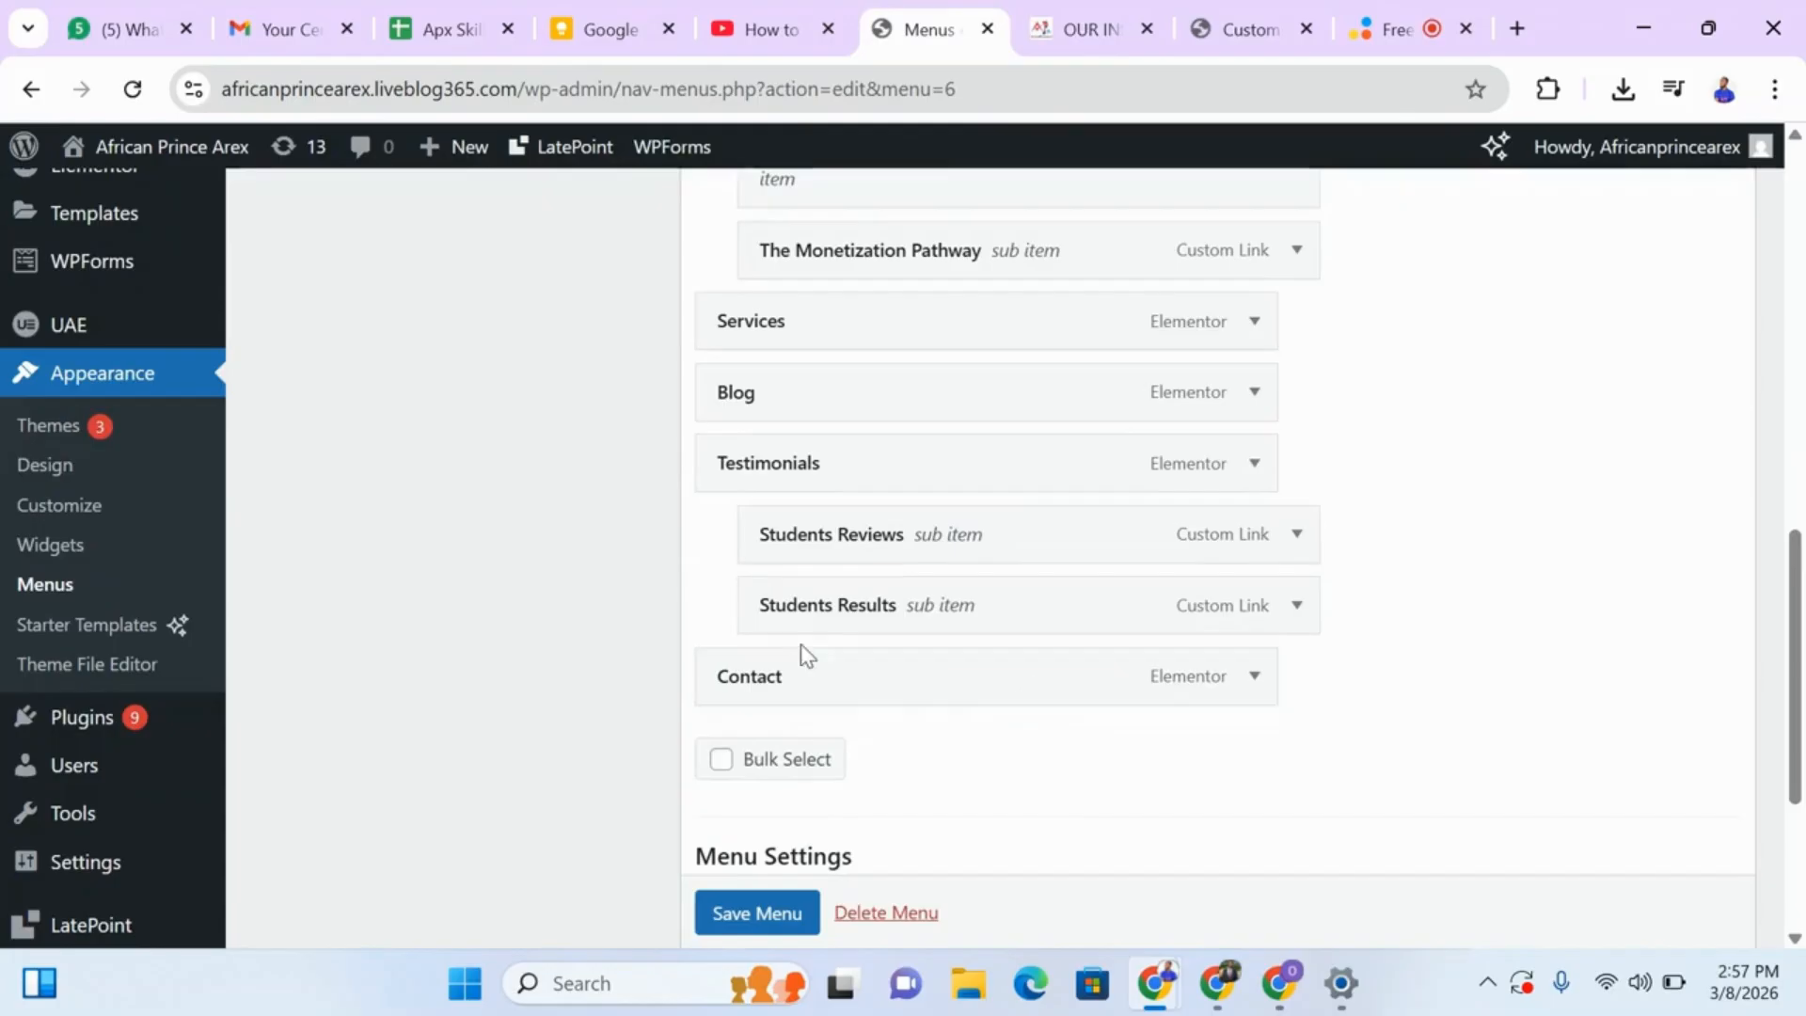
Compare the Custom Links URL field with the live Our Institution page's address and review the Primary Menu's custom link sub items.
{"action": "left_click_drag", "start_coordinate": [1795, 789], "coordinate": [1784, 585]}
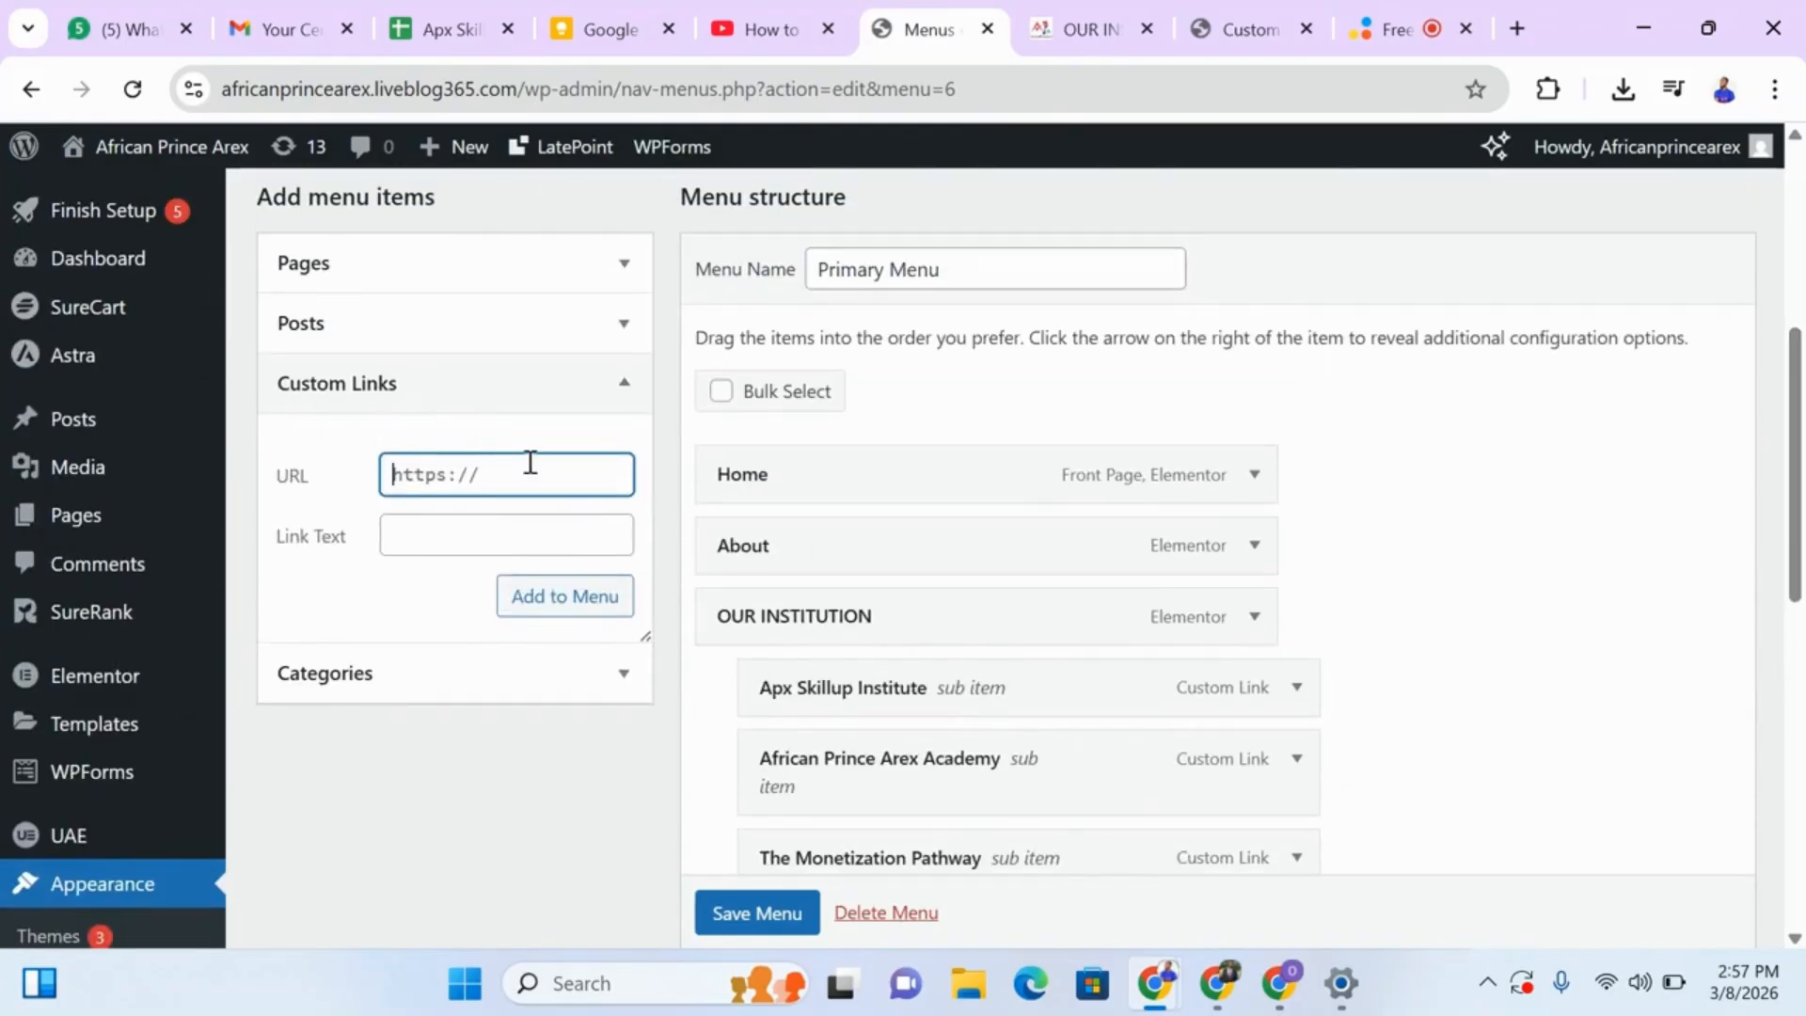
{"action": "left_click", "coordinate": [1091, 30]}
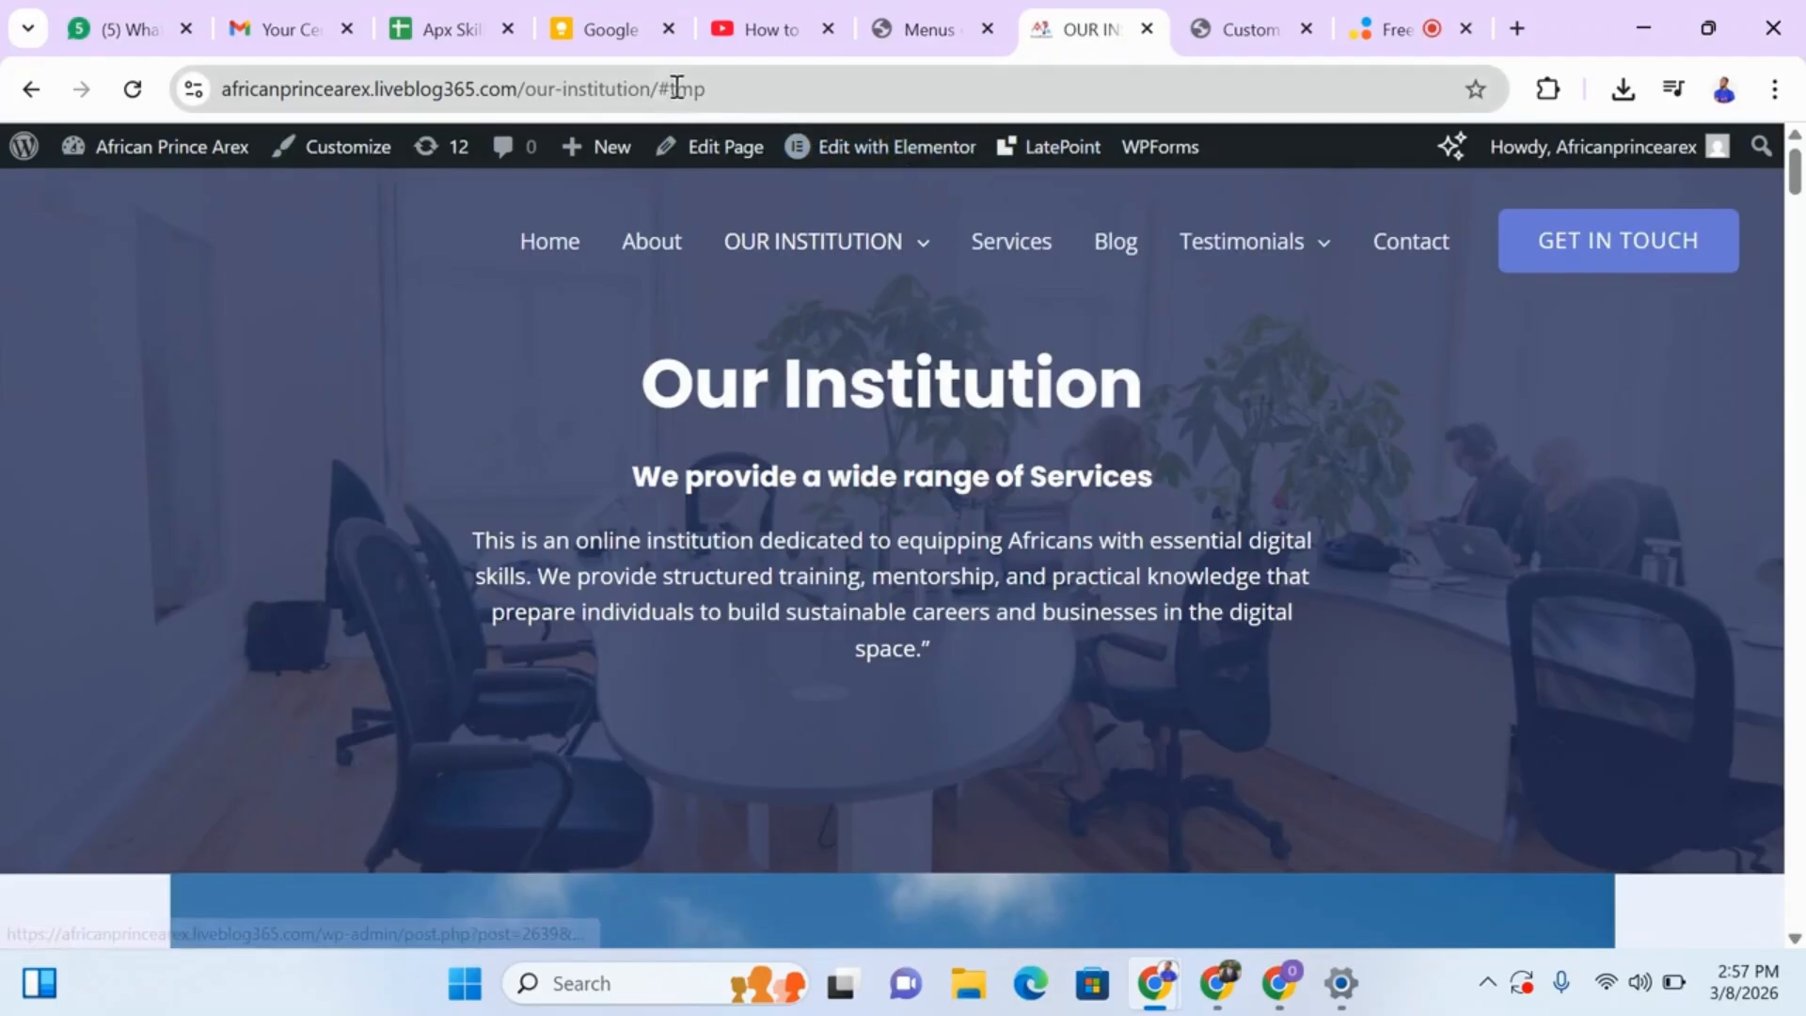
{"action": "left_click", "coordinate": [931, 24]}
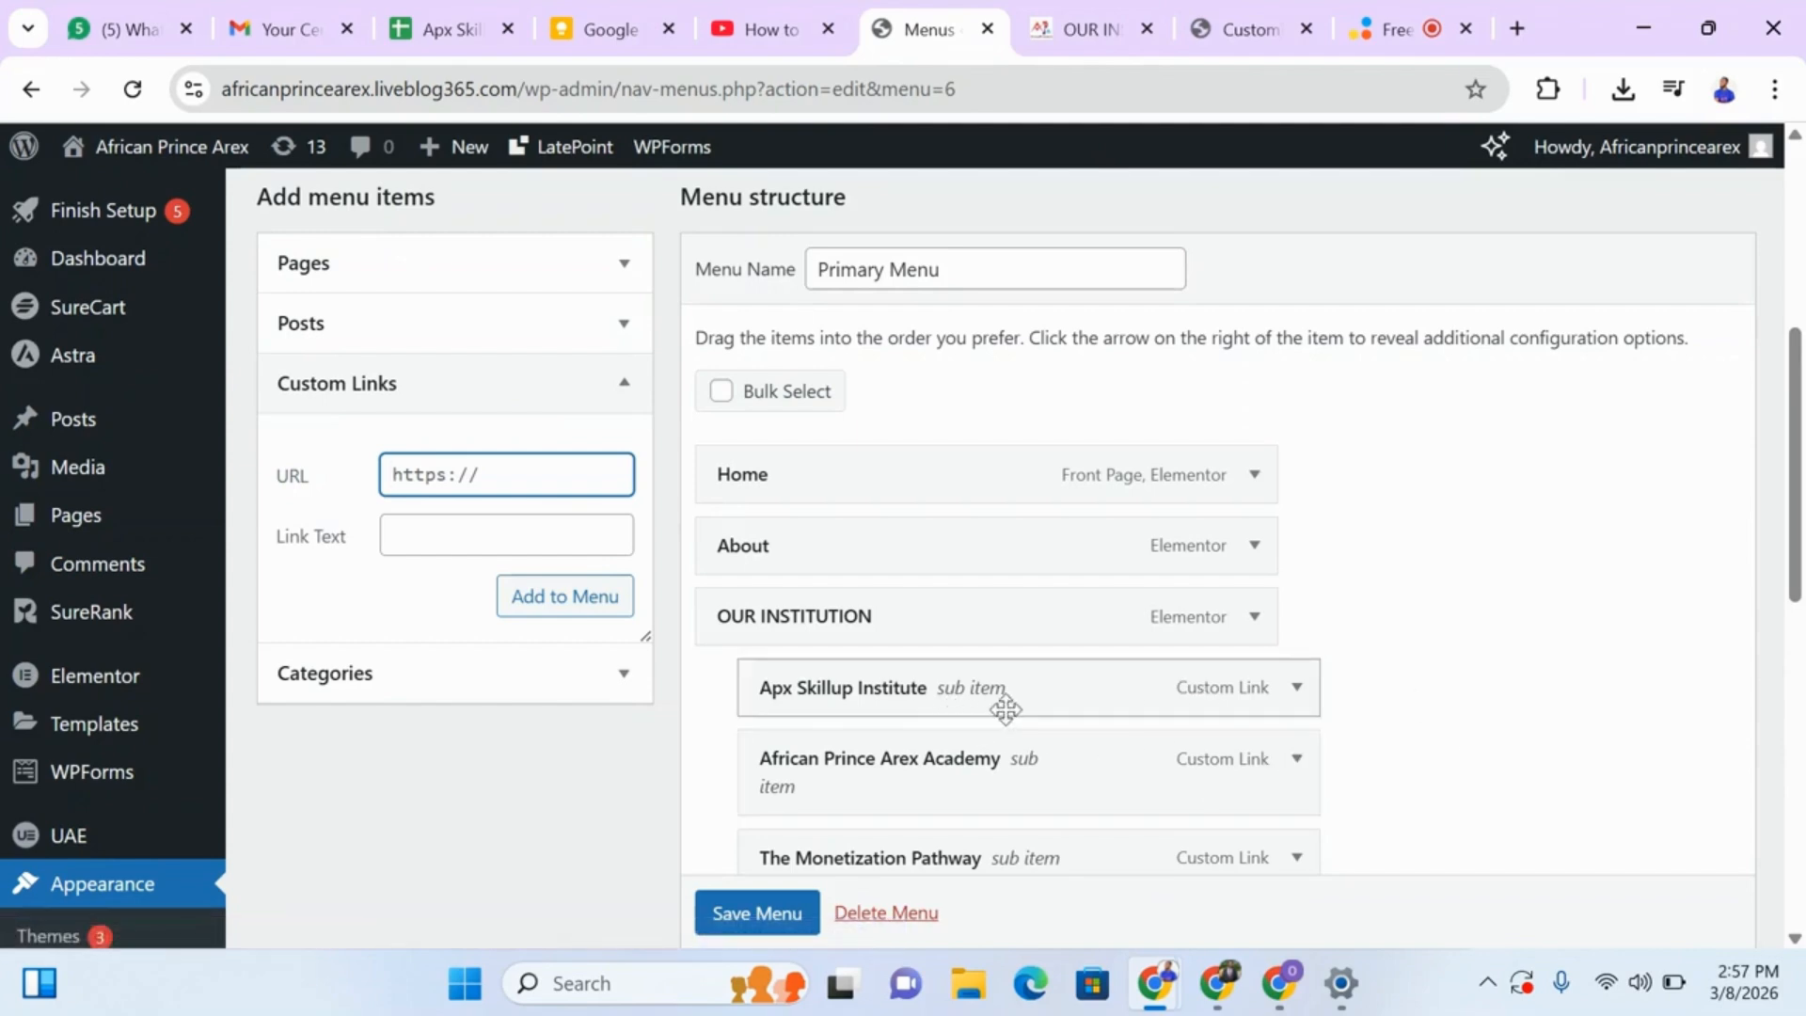
{"action": "mouse_move", "coordinate": [1041, 705]}
{"action": "left_mouse_down"}
{"action": "mouse_move", "coordinate": [993, 712]}
{"action": "mouse_move", "coordinate": [1044, 711]}
{"action": "left_mouse_up"}
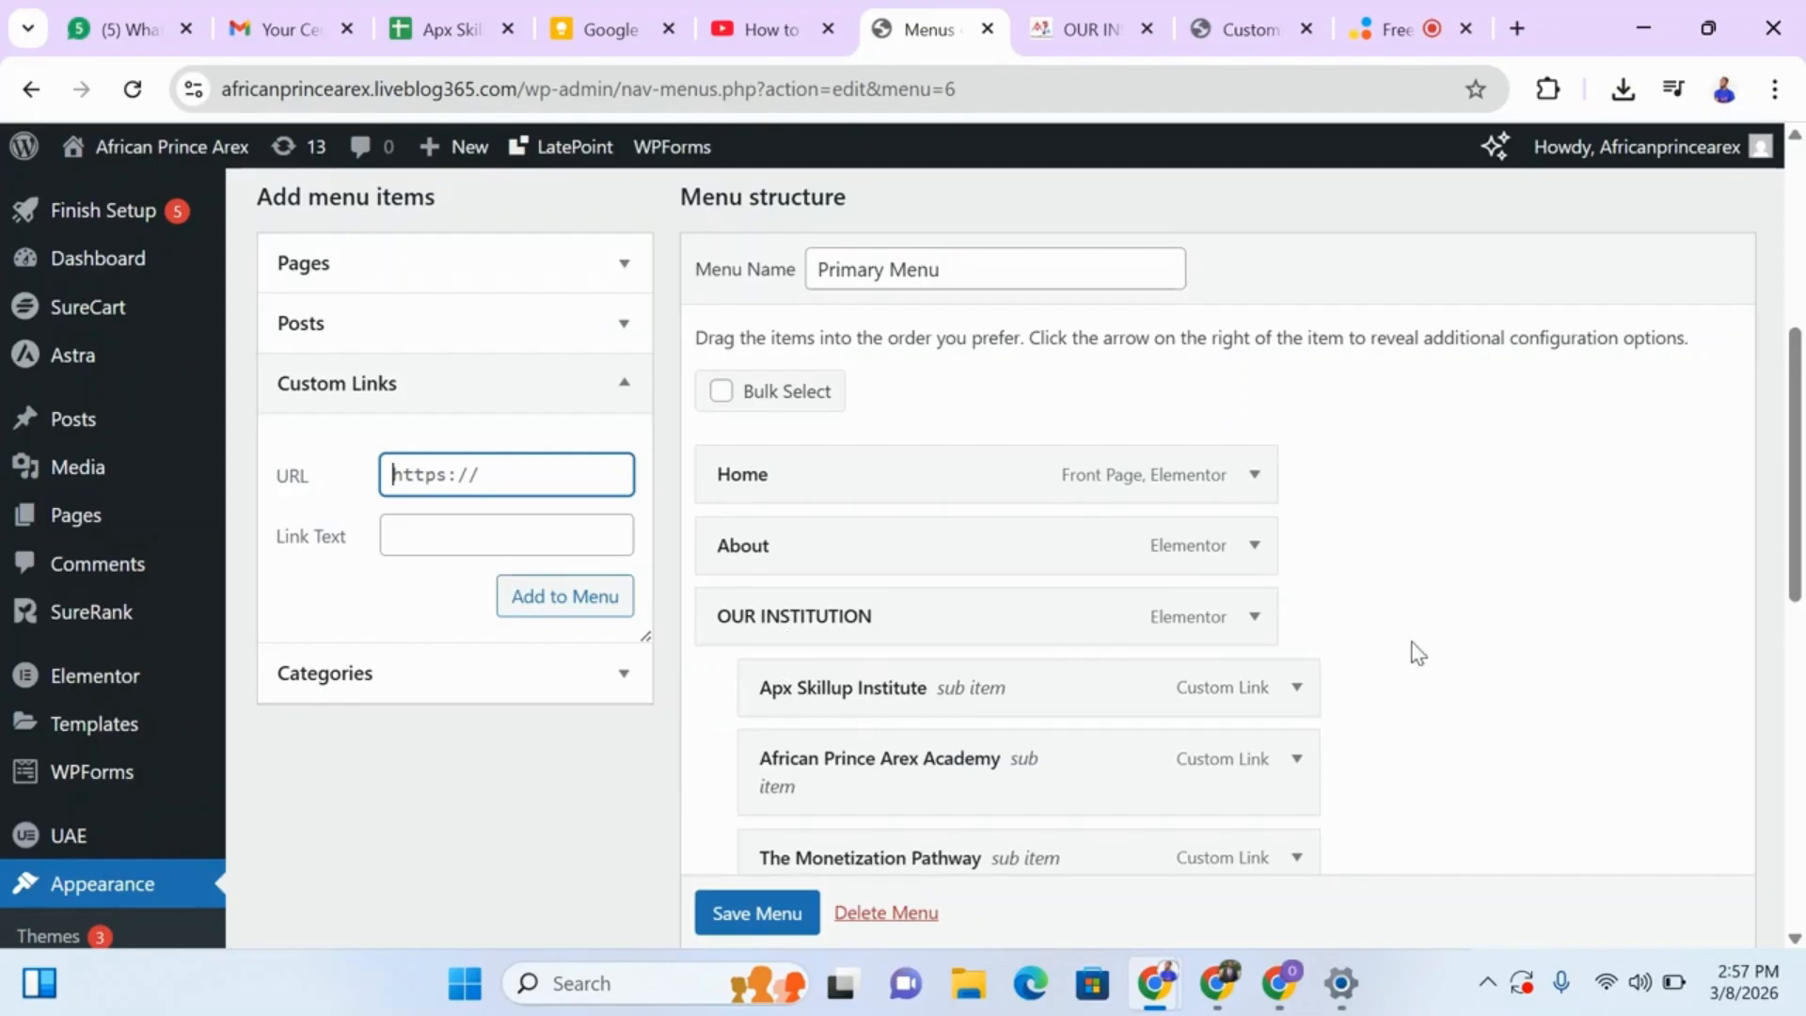
{"action": "left_click_drag", "start_coordinate": [1795, 414], "coordinate": [1796, 584]}
Examine the live page's header submenus and the Our Institution and Business link columns in its footer.
{"action": "left_click", "coordinate": [1090, 29]}
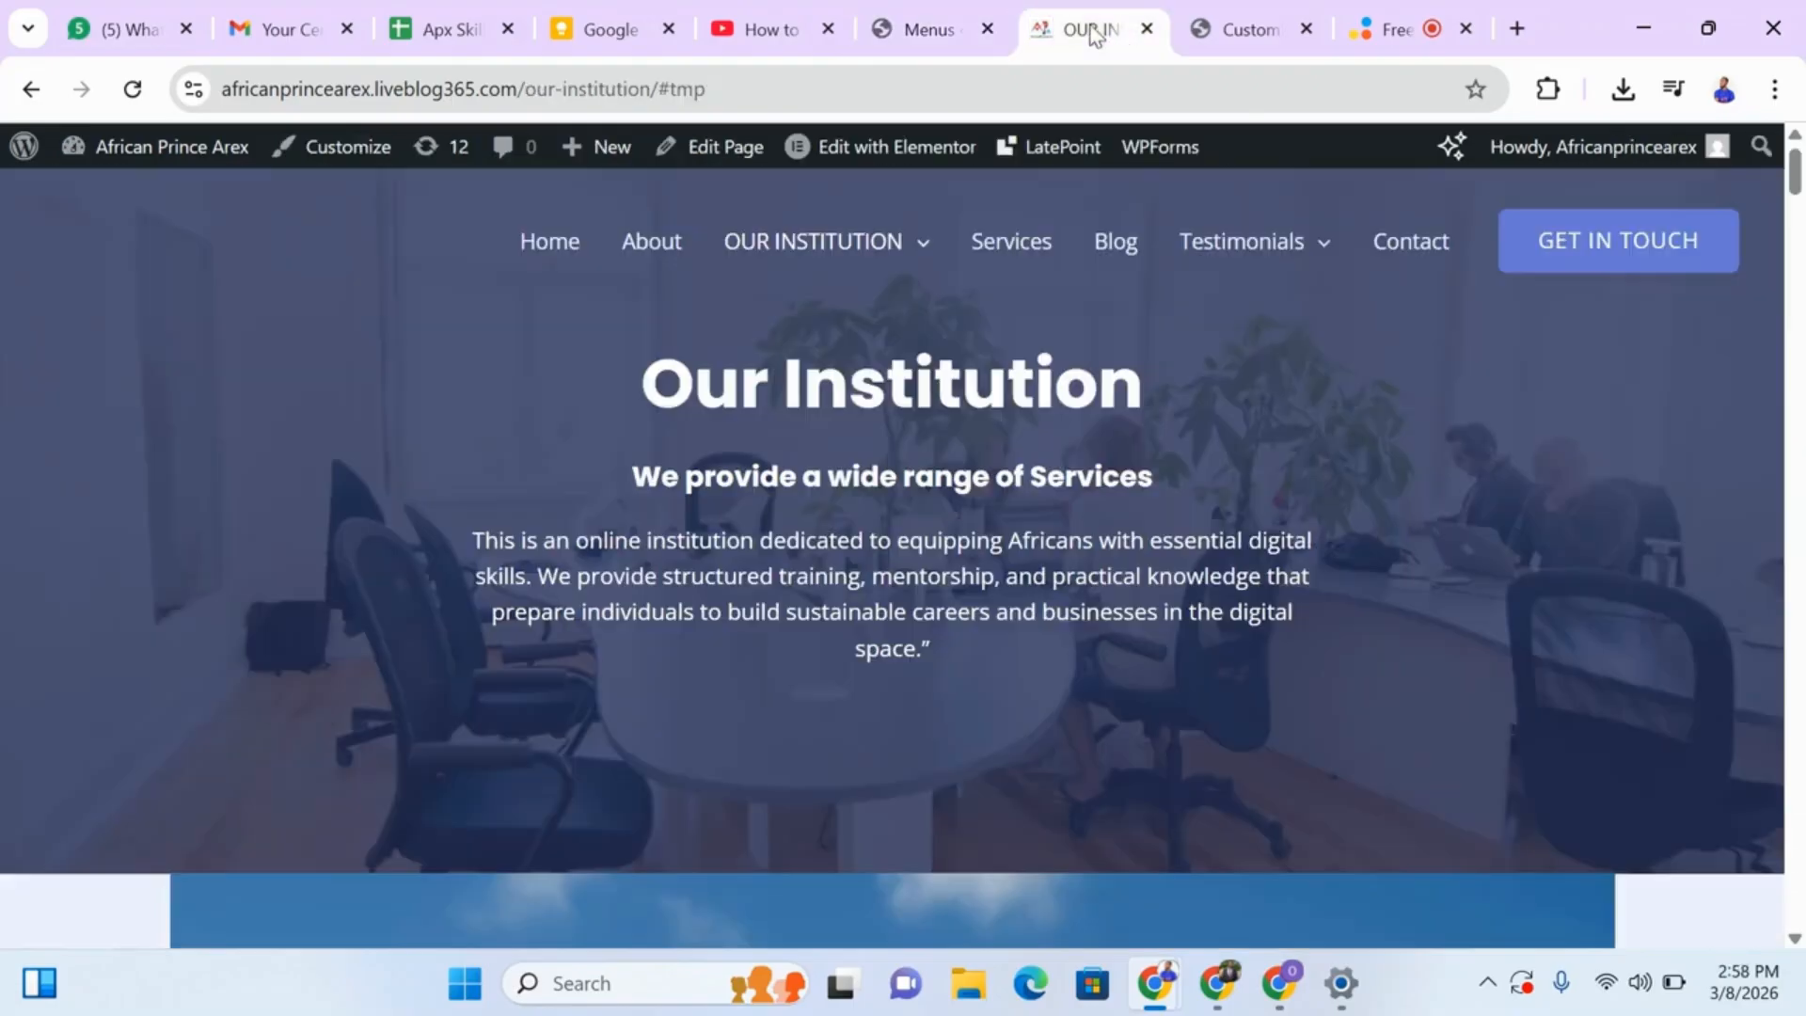
{"action": "mouse_move", "coordinate": [1221, 295]}
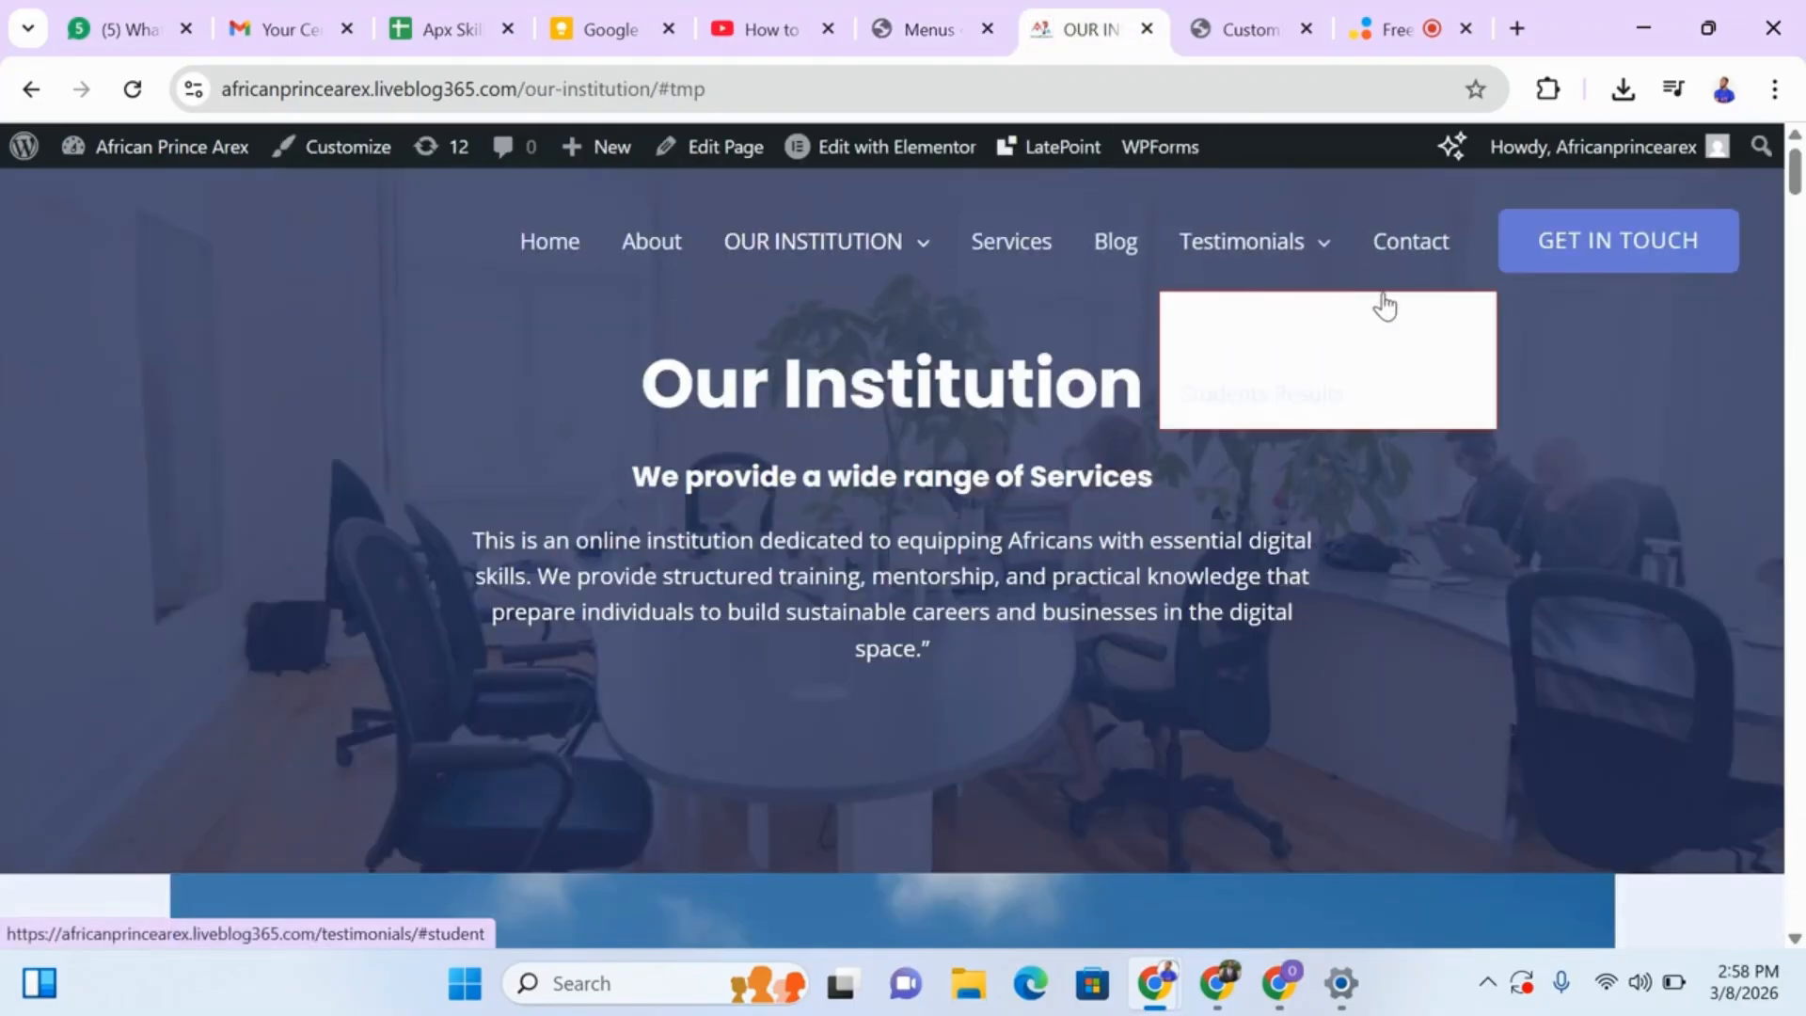
{"action": "left_click_drag", "start_coordinate": [1795, 181], "coordinate": [1801, 91]}
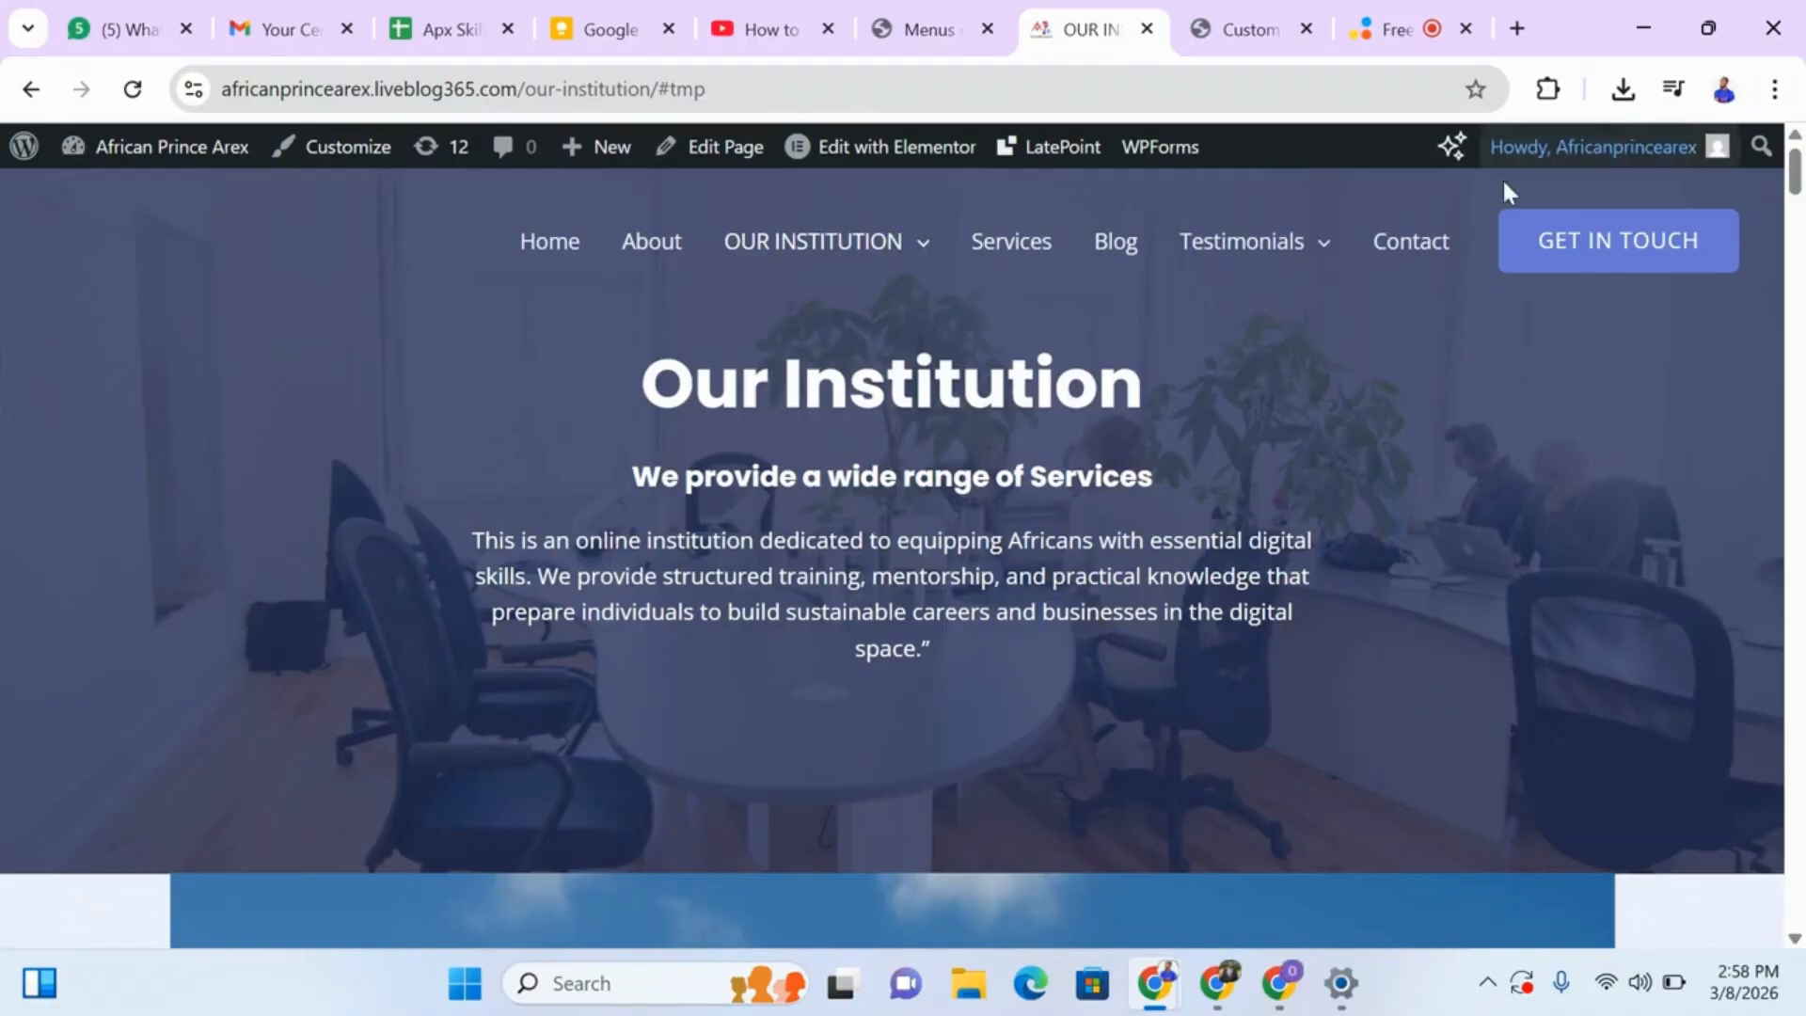
{"action": "mouse_move", "coordinate": [807, 280]}
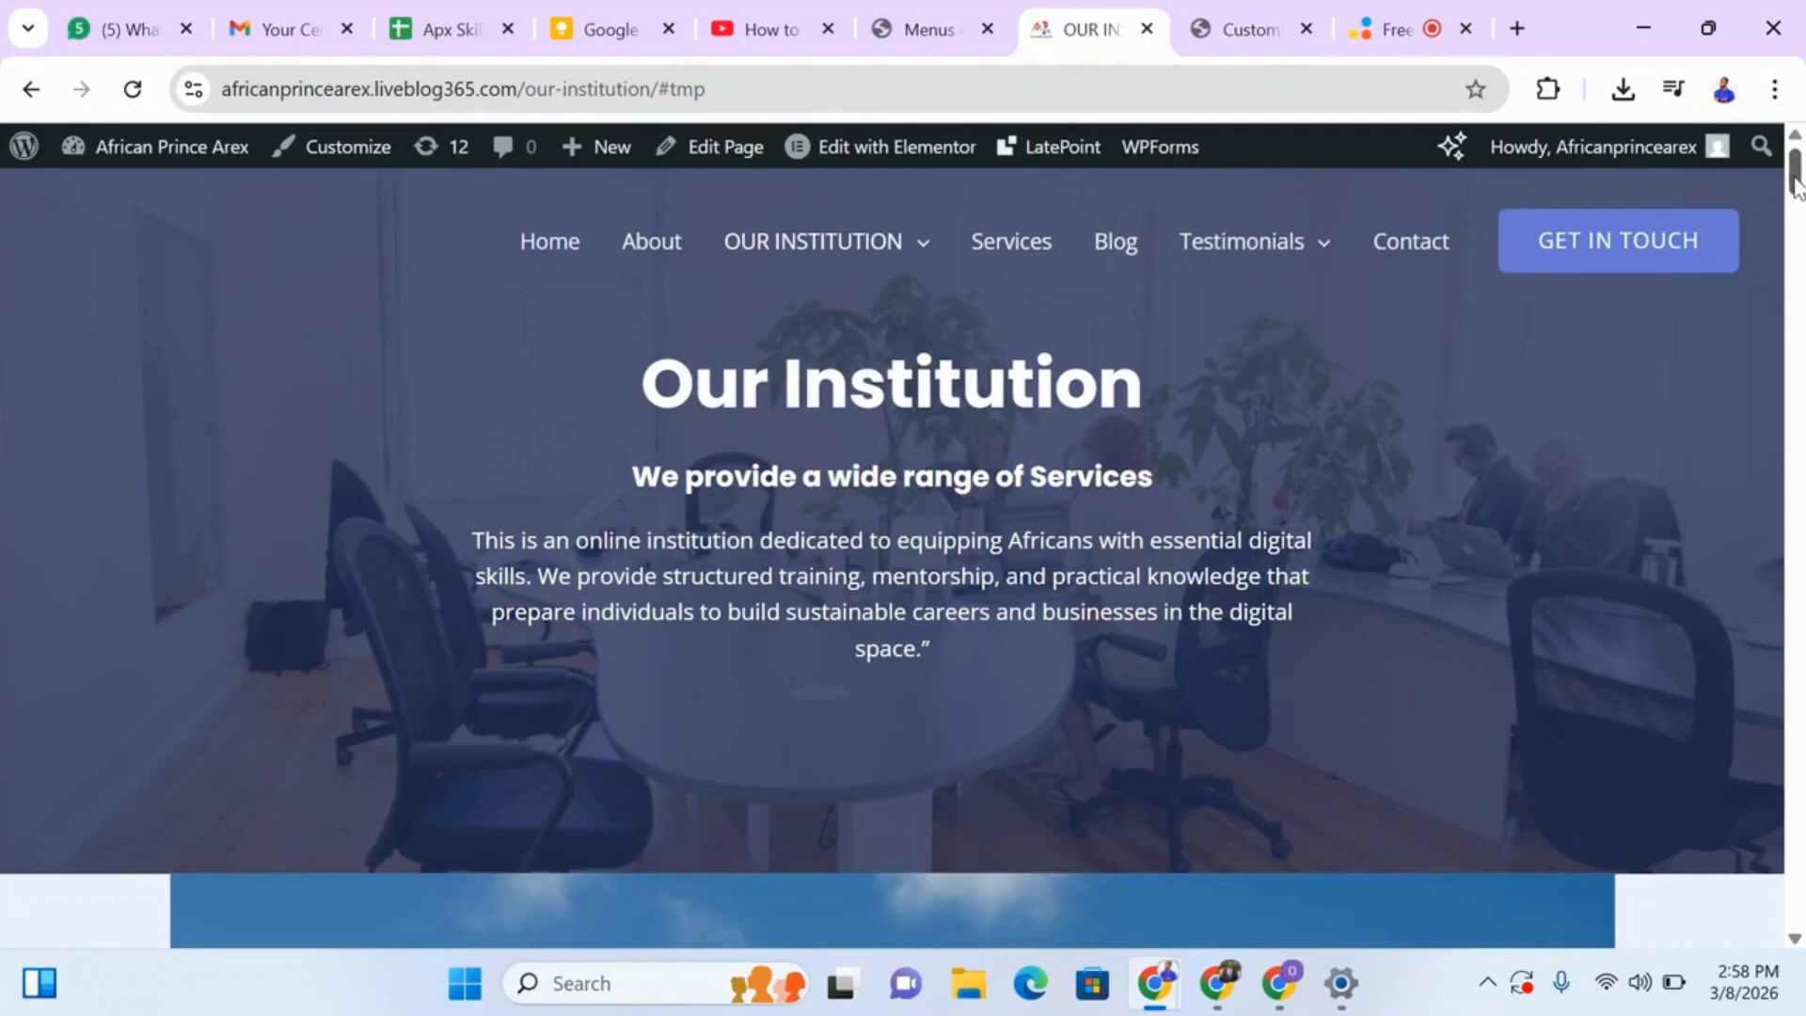
{"action": "left_click_drag", "start_coordinate": [1795, 179], "coordinate": [1796, 927]}
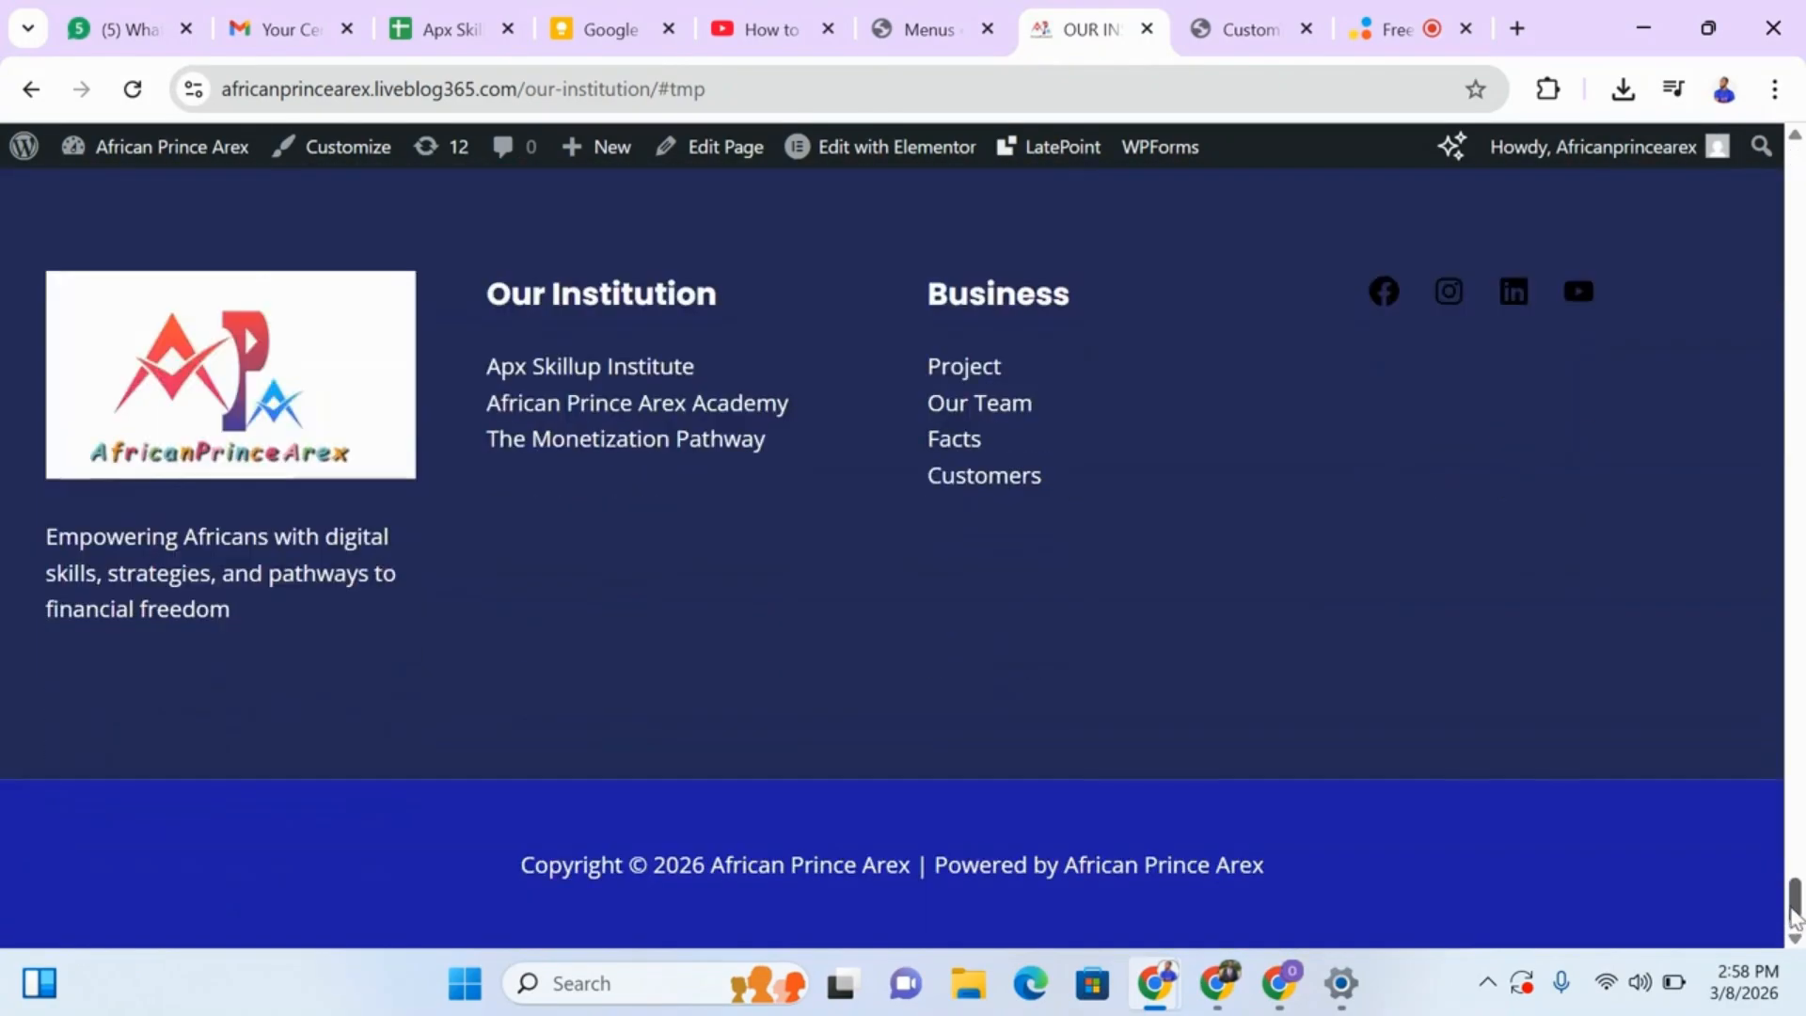
{"action": "scroll", "coordinate": [874, 729], "scroll_direction": "up", "scroll_amount": 2}
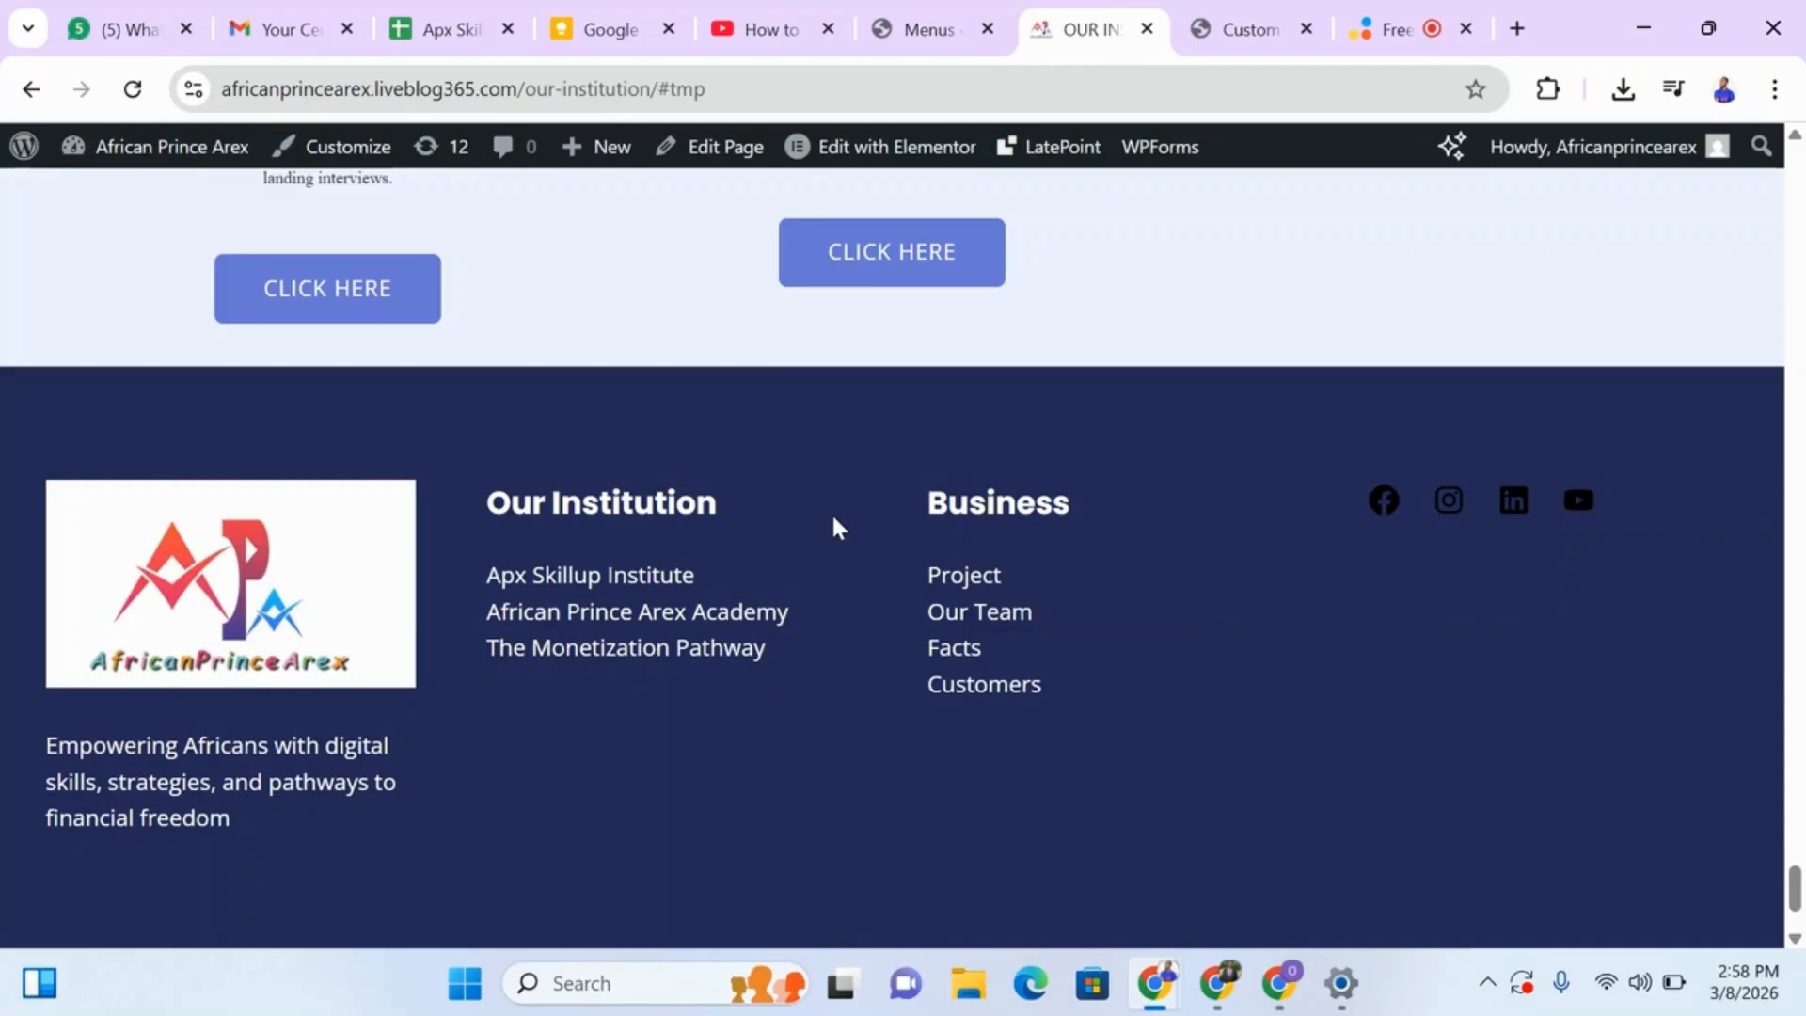
Load the Our Institution menu for editing in the Menus editor, leaving the Primary Menu without saving.
{"action": "left_click", "coordinate": [929, 29]}
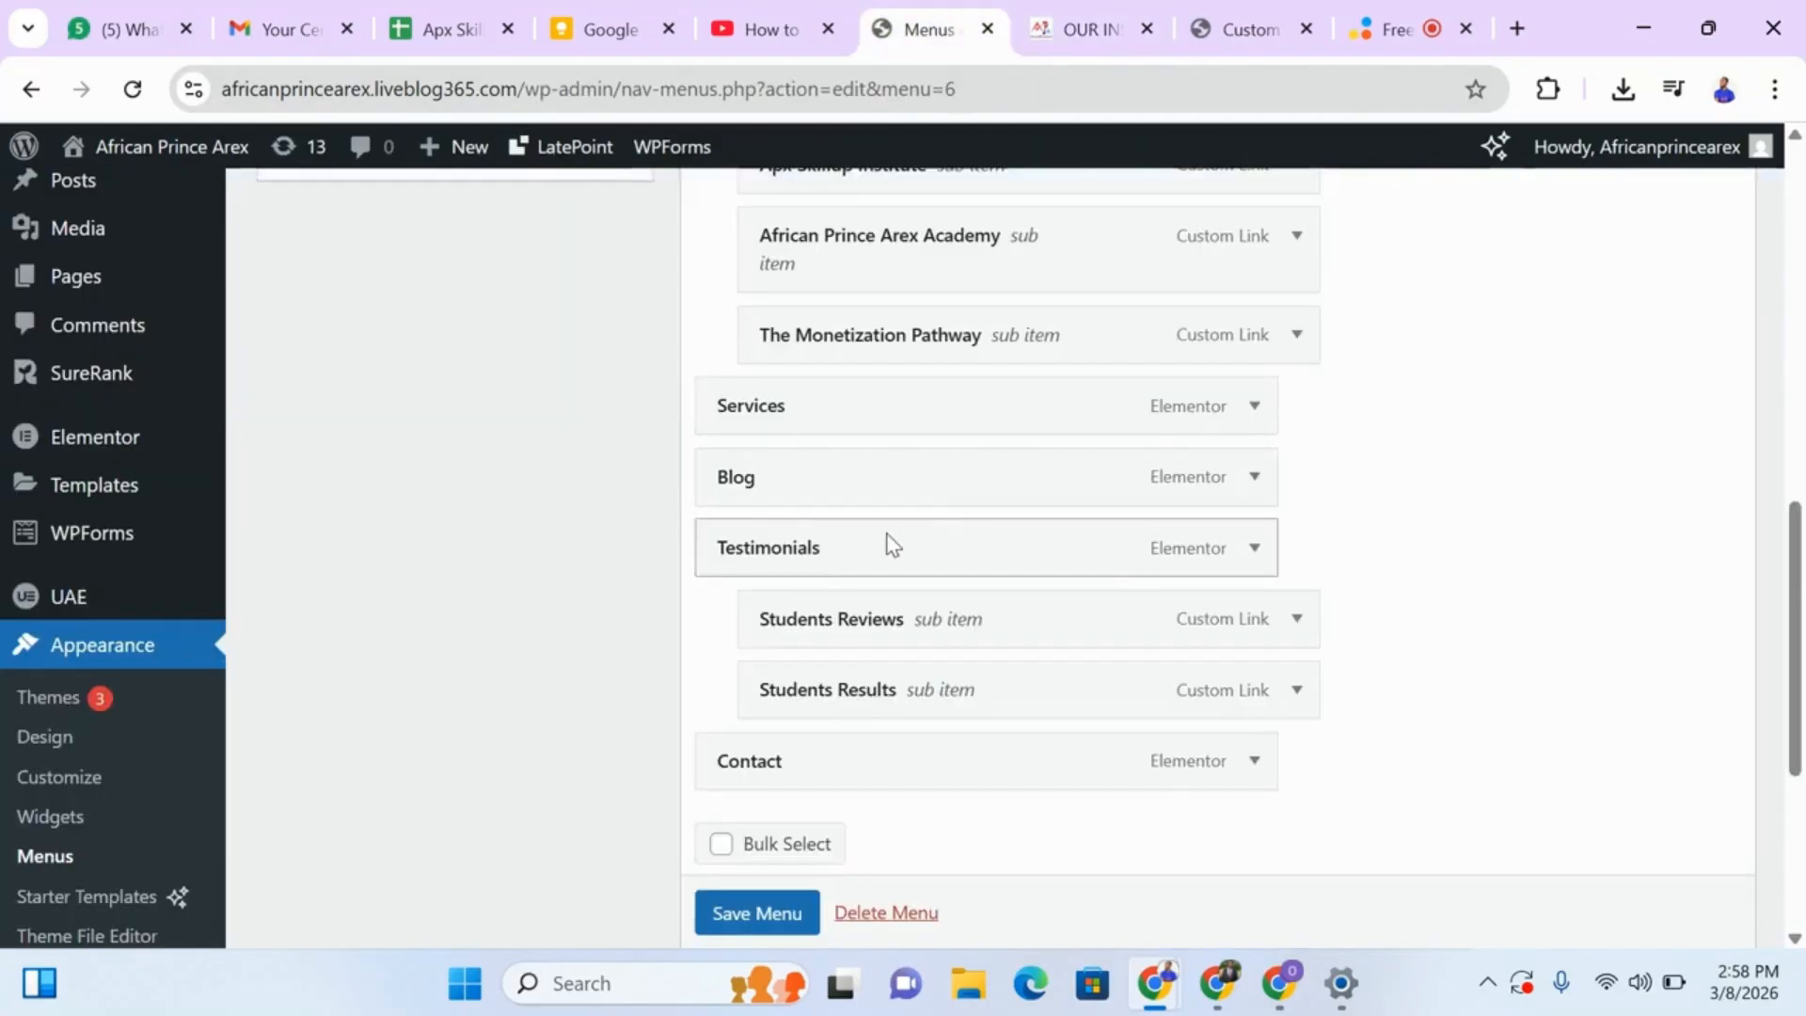
{"action": "scroll", "coordinate": [1223, 565], "scroll_direction": "down", "scroll_amount": 1}
{"action": "scroll", "coordinate": [1748, 419], "scroll_direction": "up", "scroll_amount": 10}
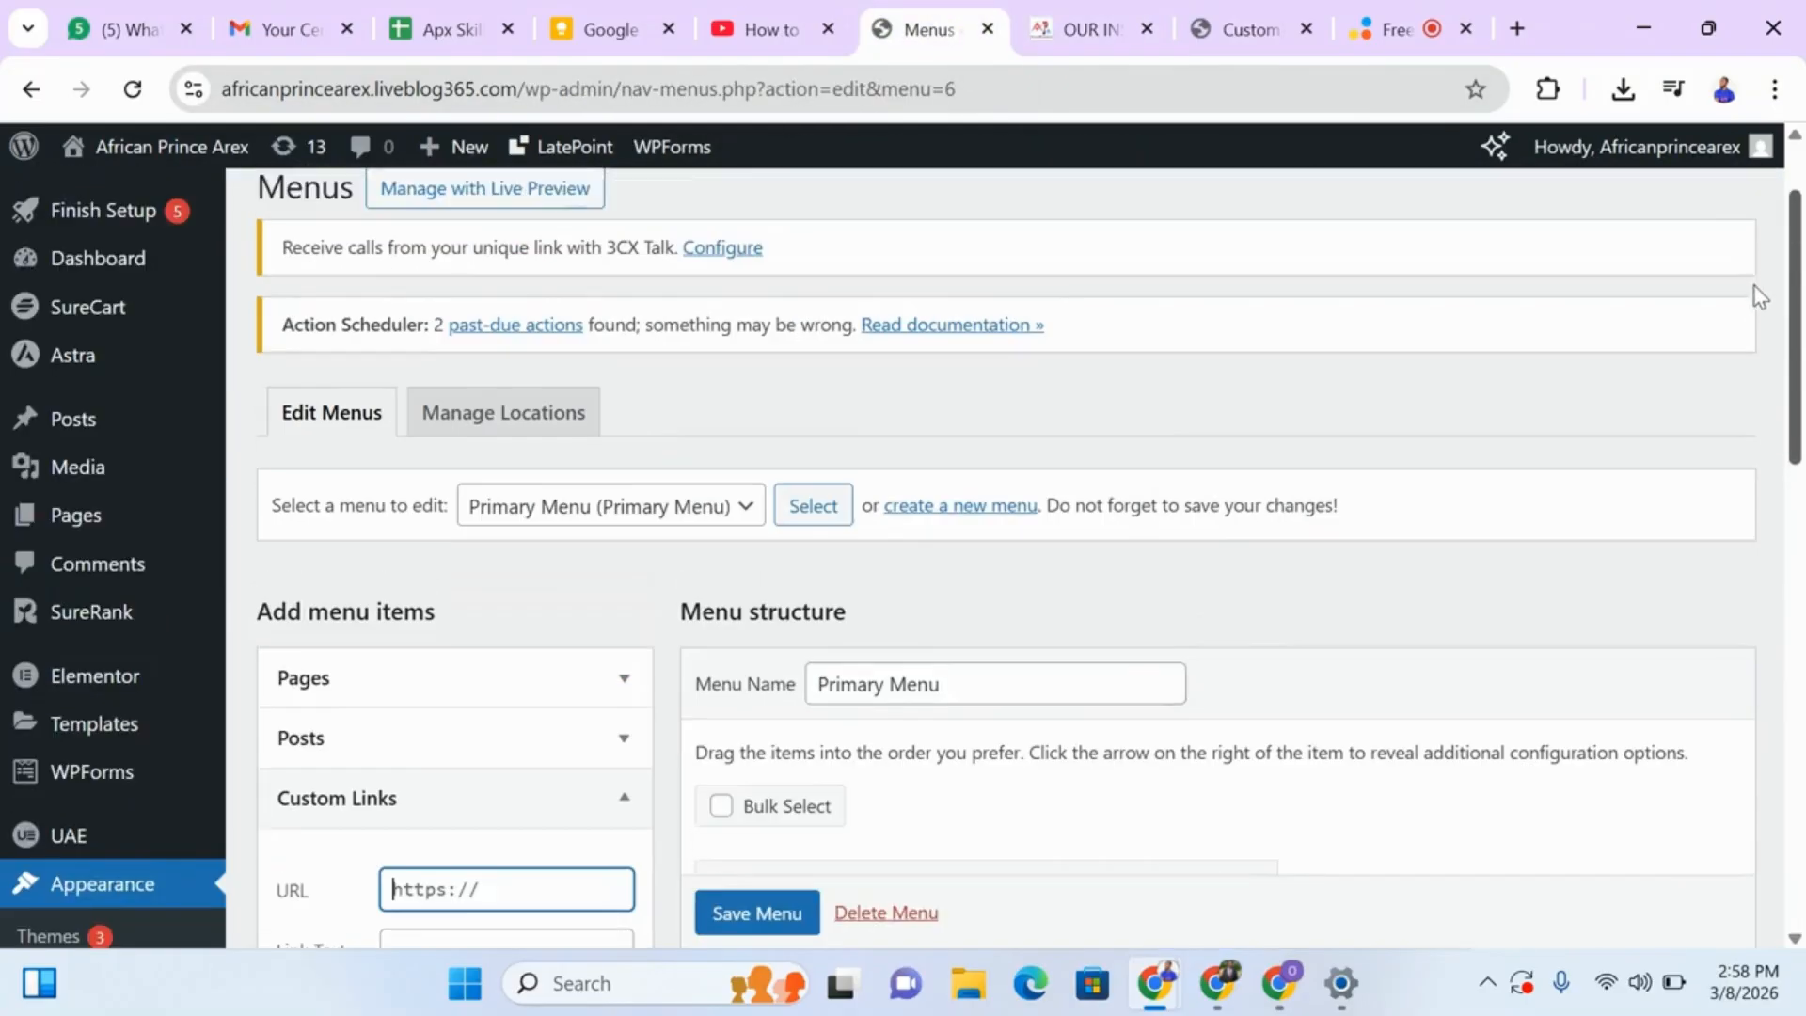
{"action": "left_click", "coordinate": [745, 561]}
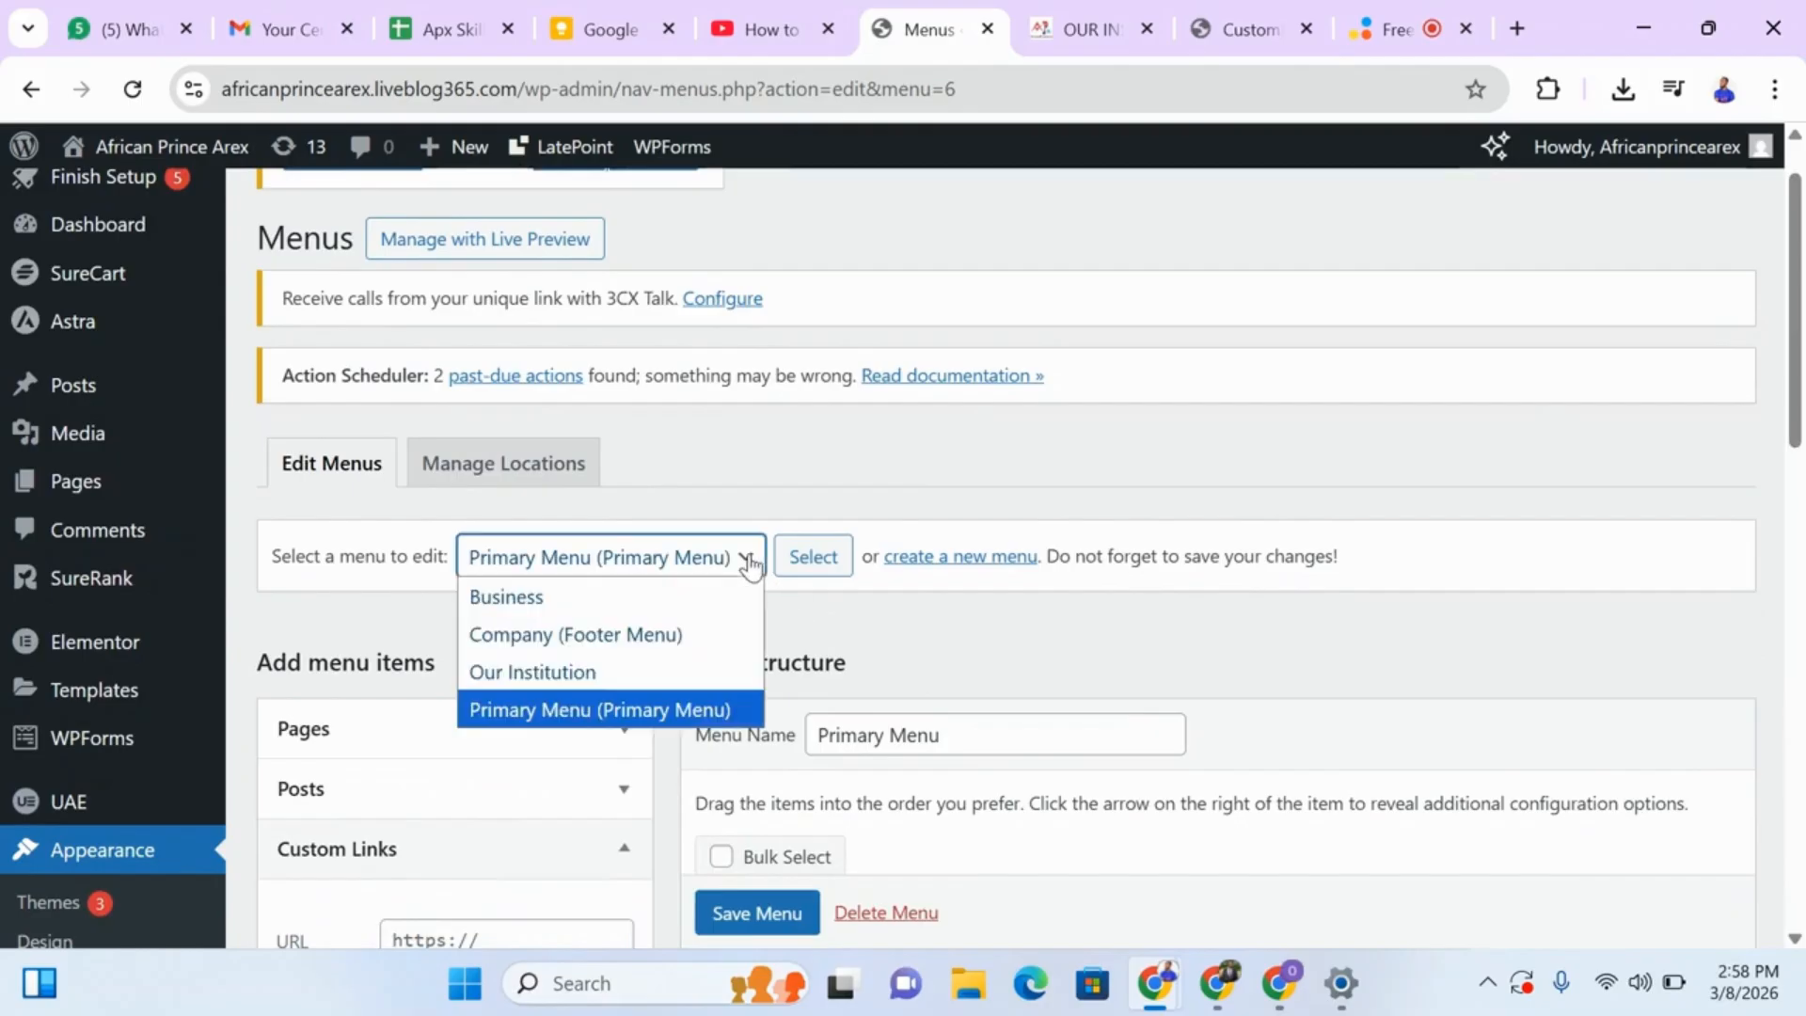
{"action": "left_click", "coordinate": [551, 690]}
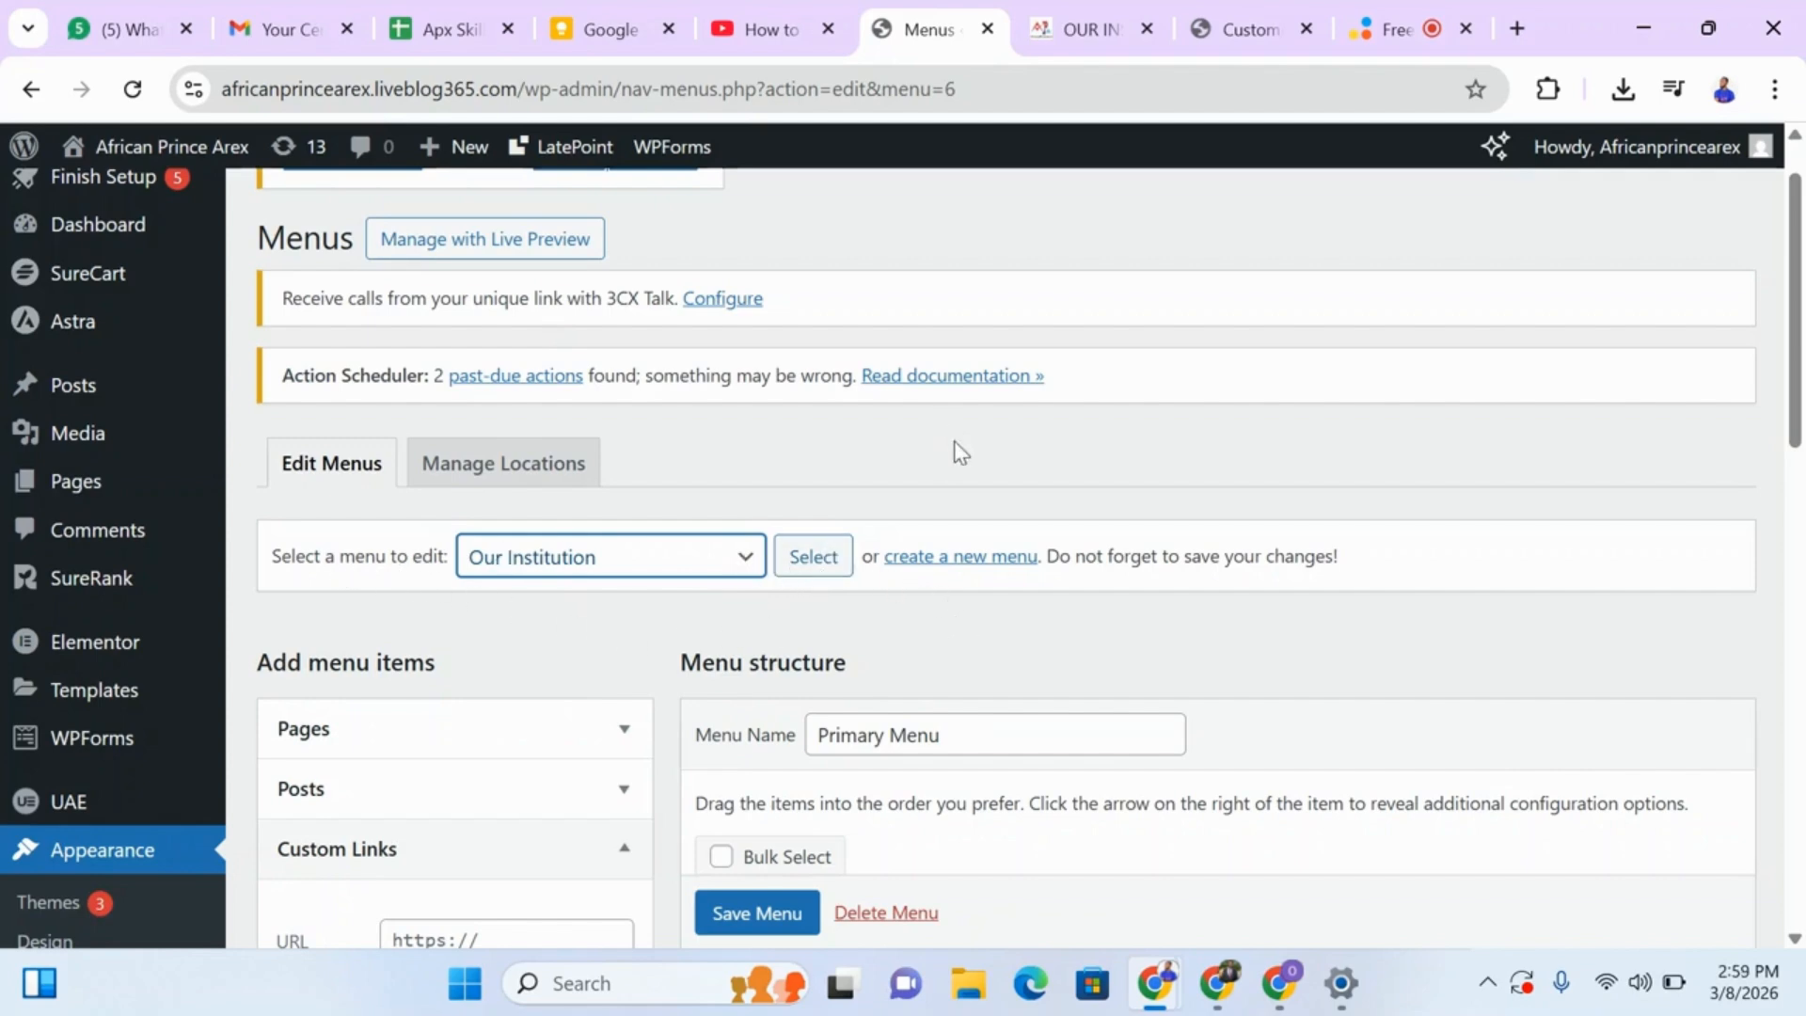
{"action": "left_click", "coordinate": [809, 562]}
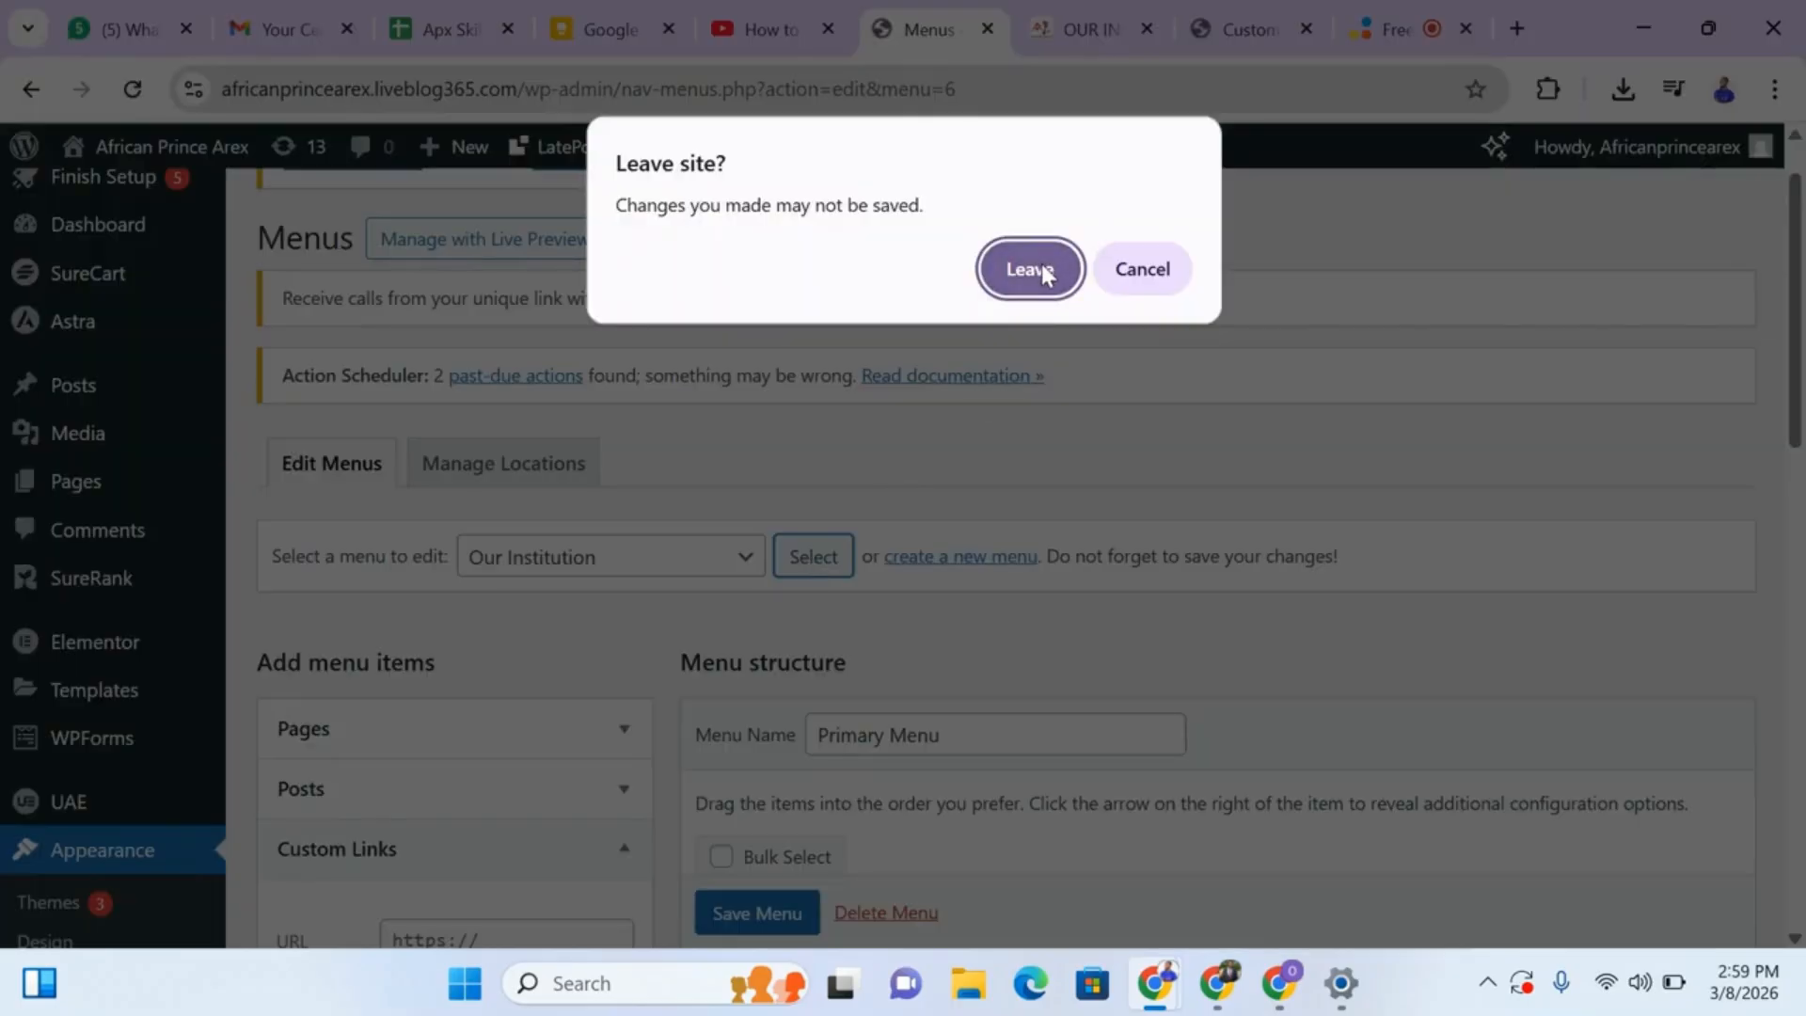
{"action": "left_click", "coordinate": [1031, 269]}
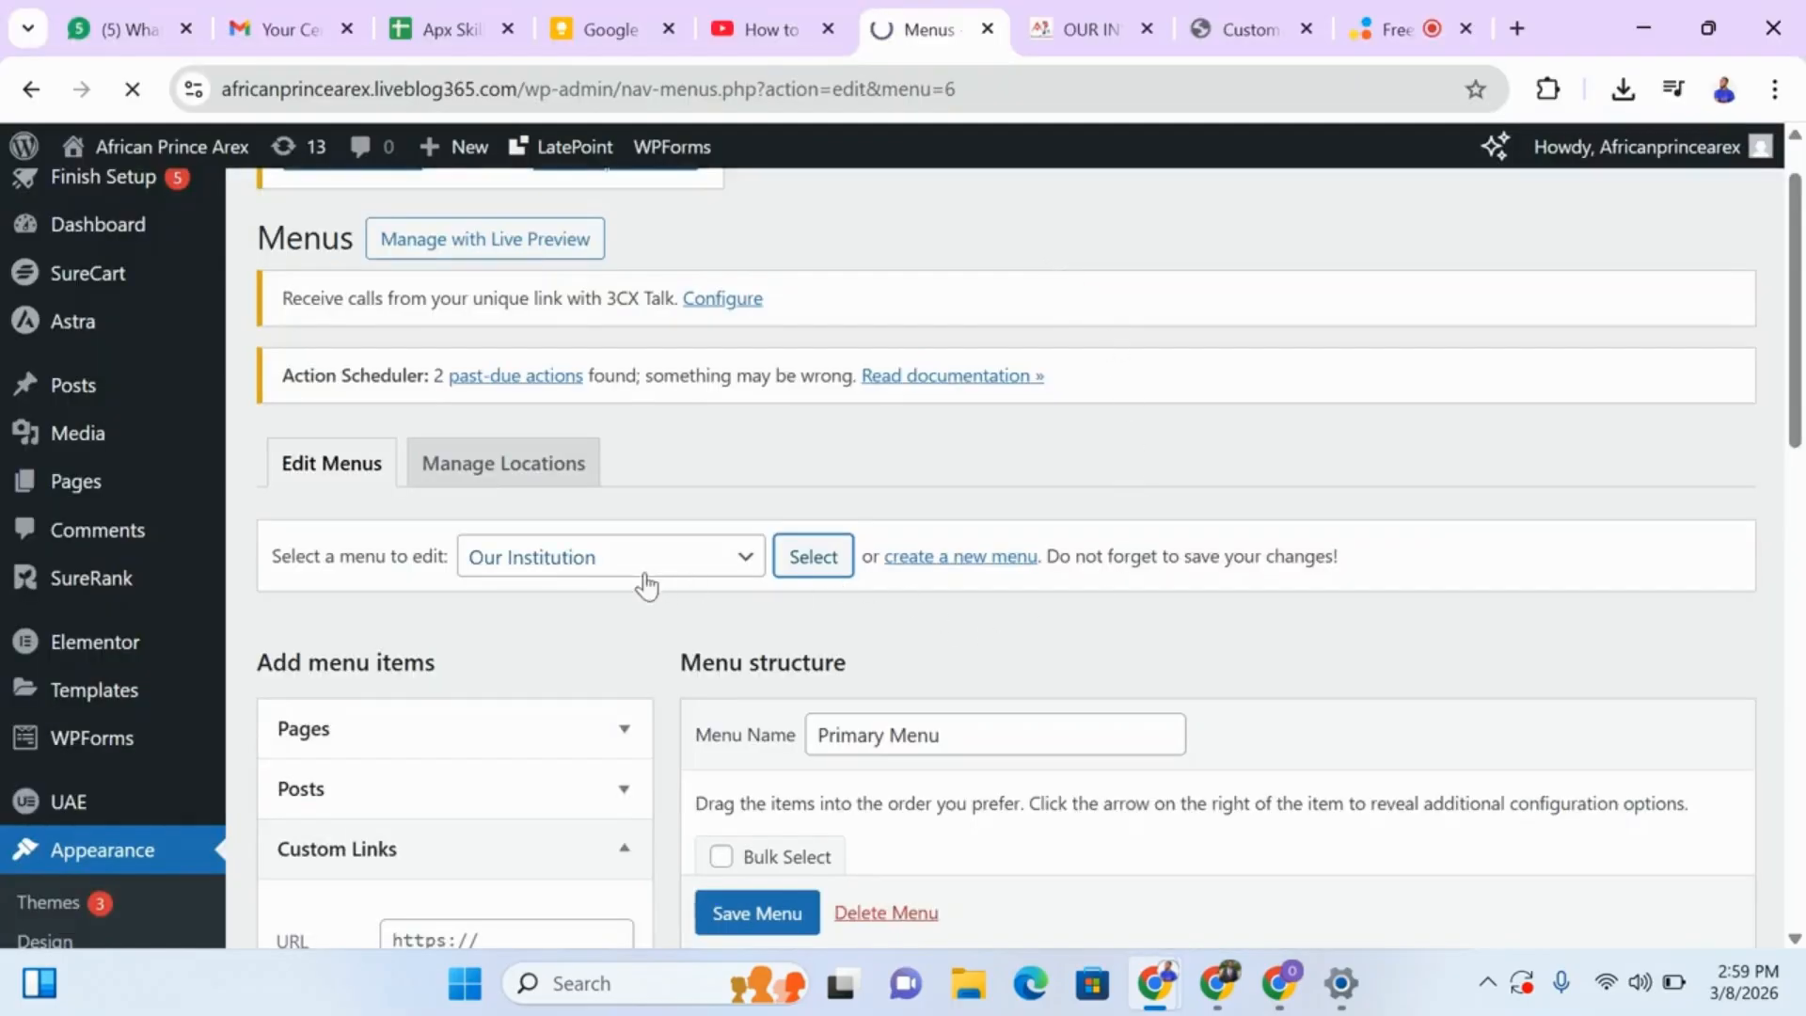
Compare the live footer's Our Institution links with the items in the Our Institution menu structure.
{"action": "left_click", "coordinate": [1115, 33]}
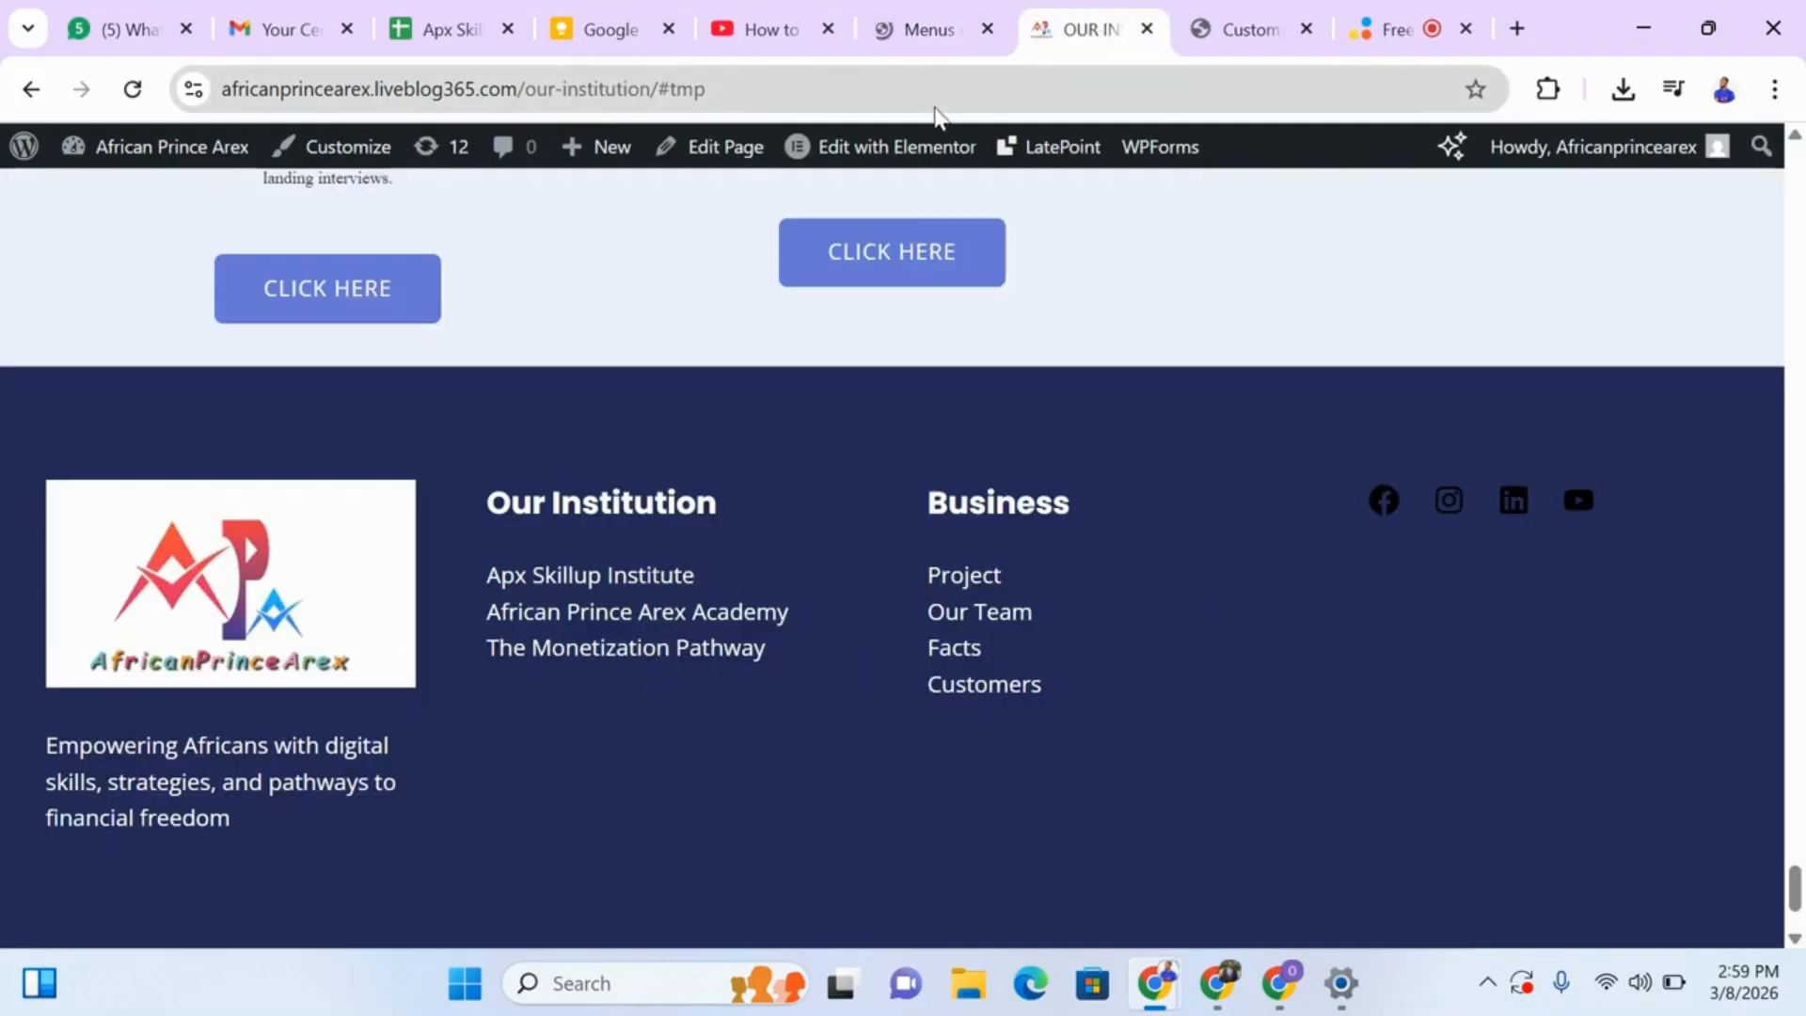
{"action": "left_click", "coordinate": [950, 31]}
{"action": "left_click_drag", "start_coordinate": [1803, 285], "coordinate": [1803, 565]}
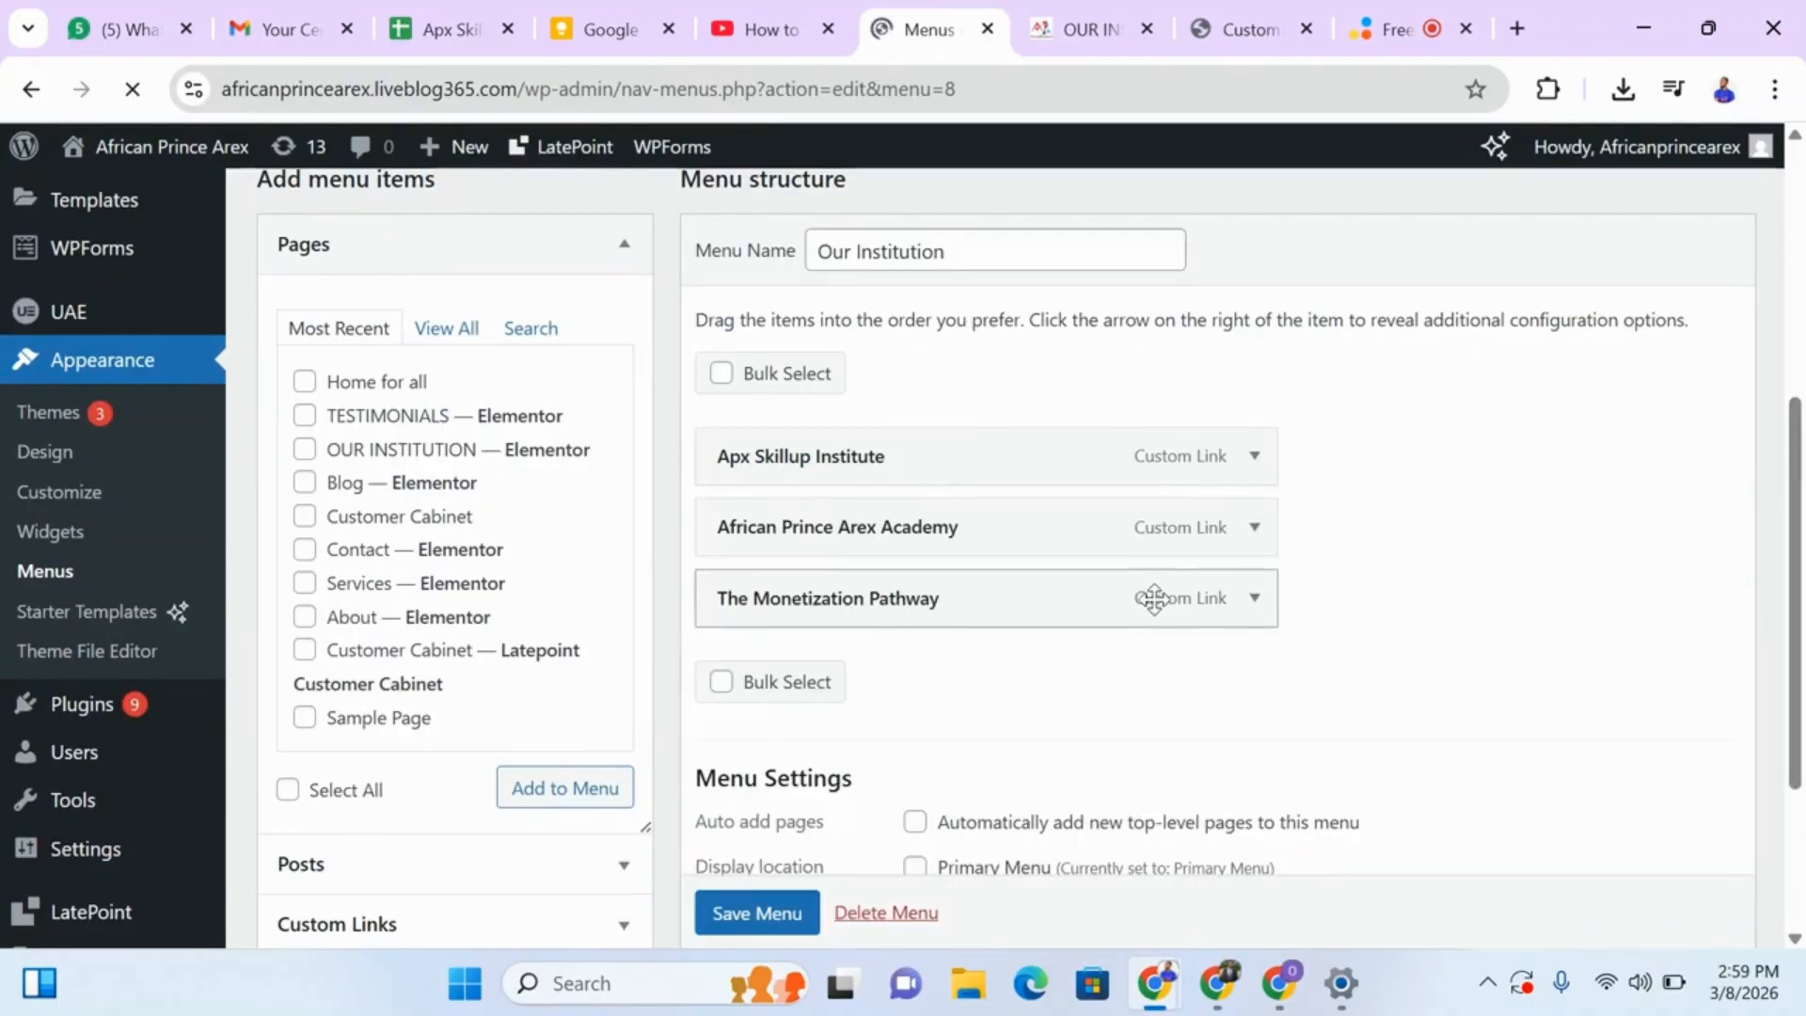
{"action": "left_click_drag", "start_coordinate": [1797, 588], "coordinate": [1776, 437]}
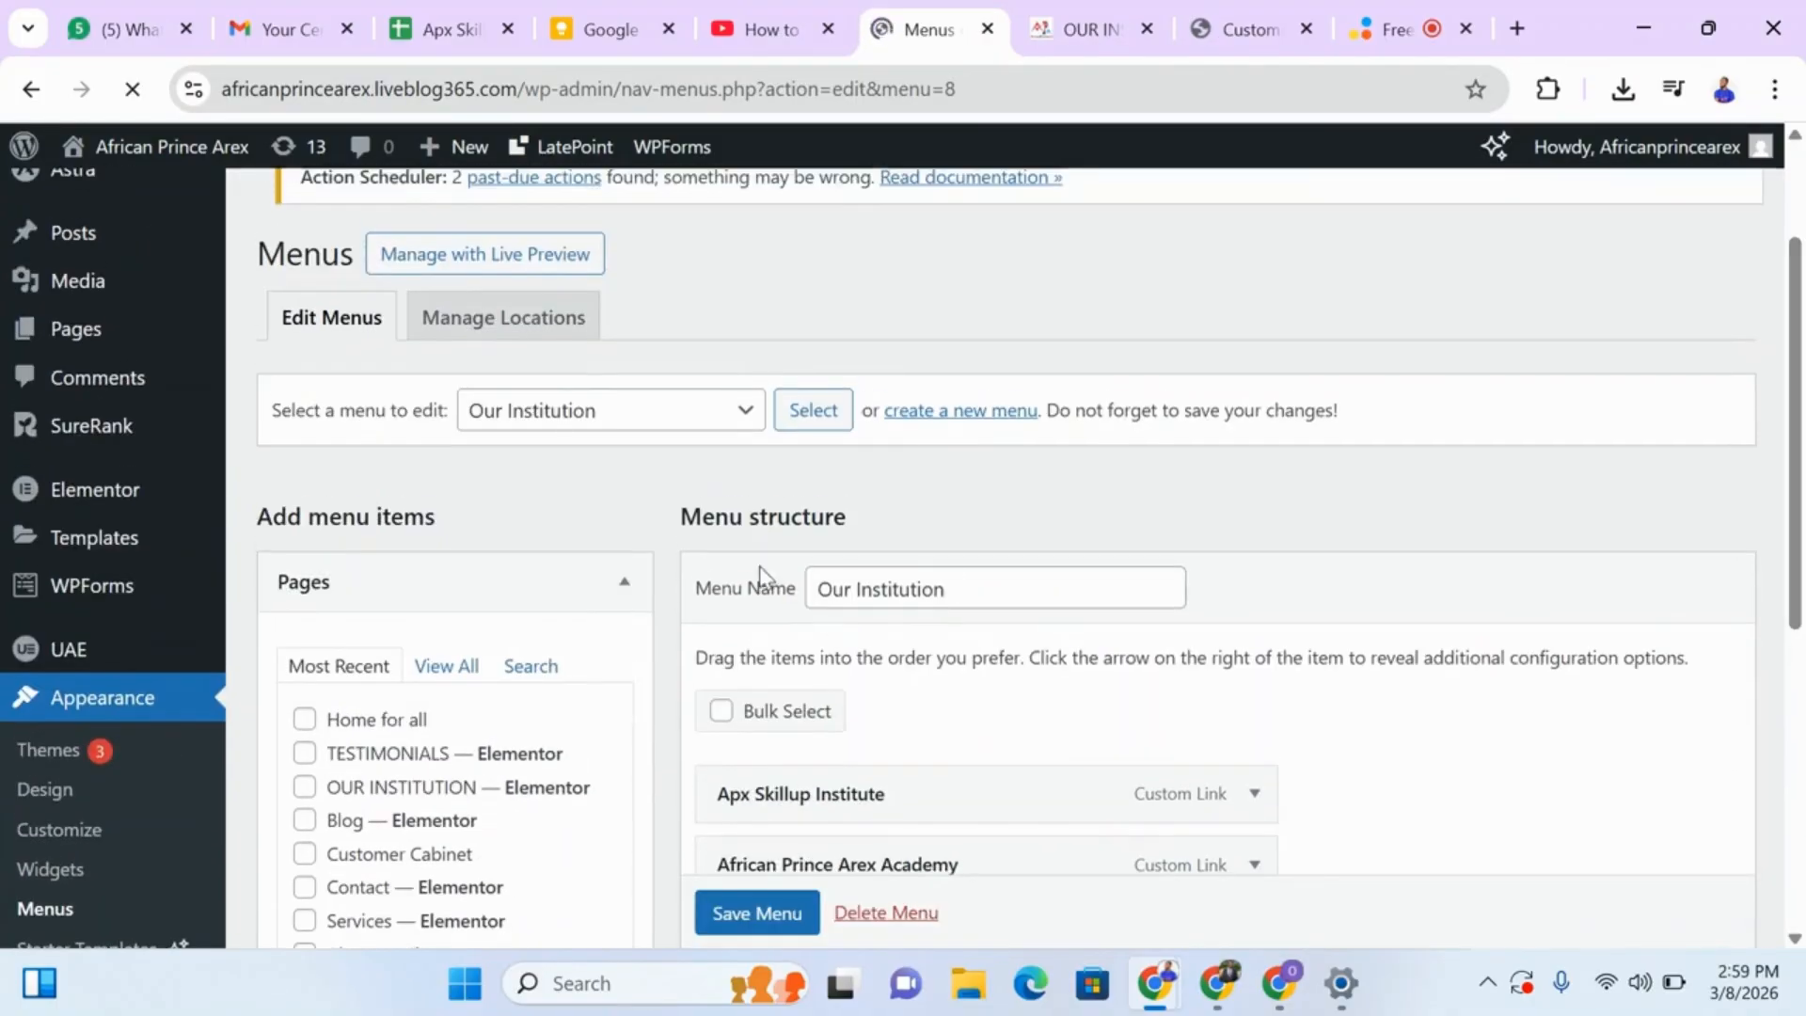
Load the Business menu for editing and check the Business links in the live page's footer.
{"action": "left_click", "coordinate": [738, 448]}
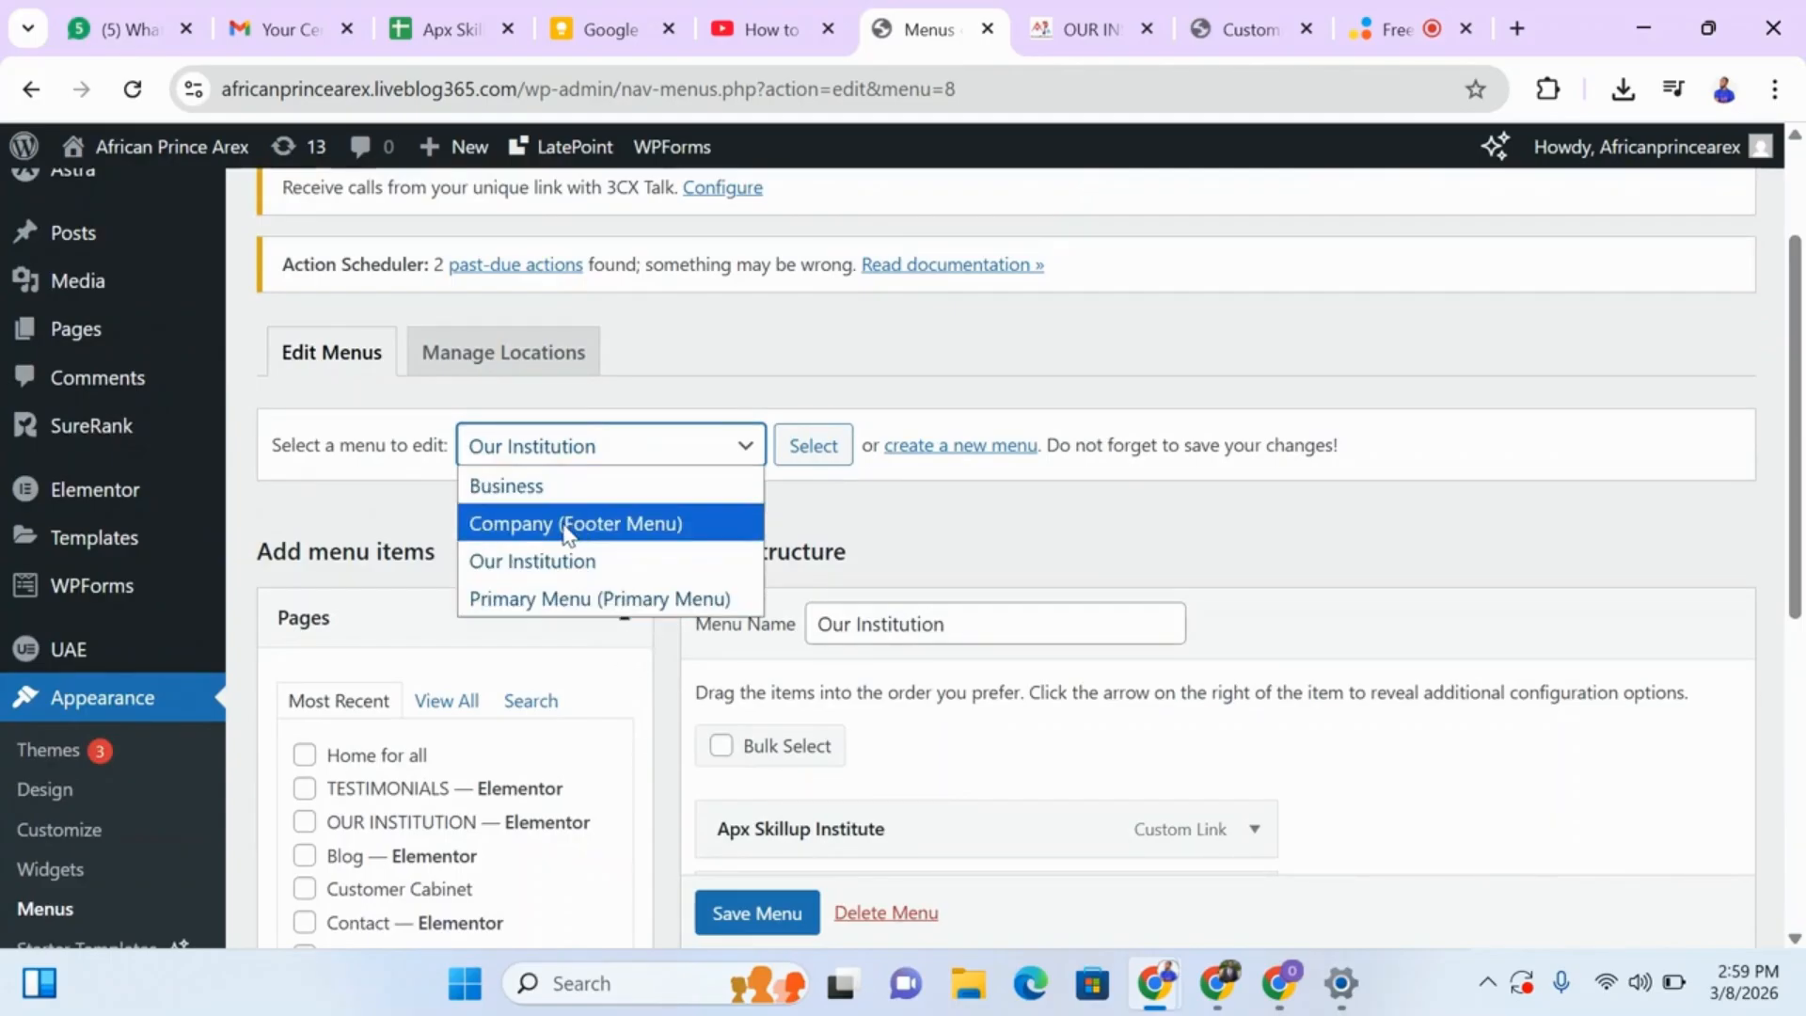
{"action": "left_click", "coordinate": [562, 531]}
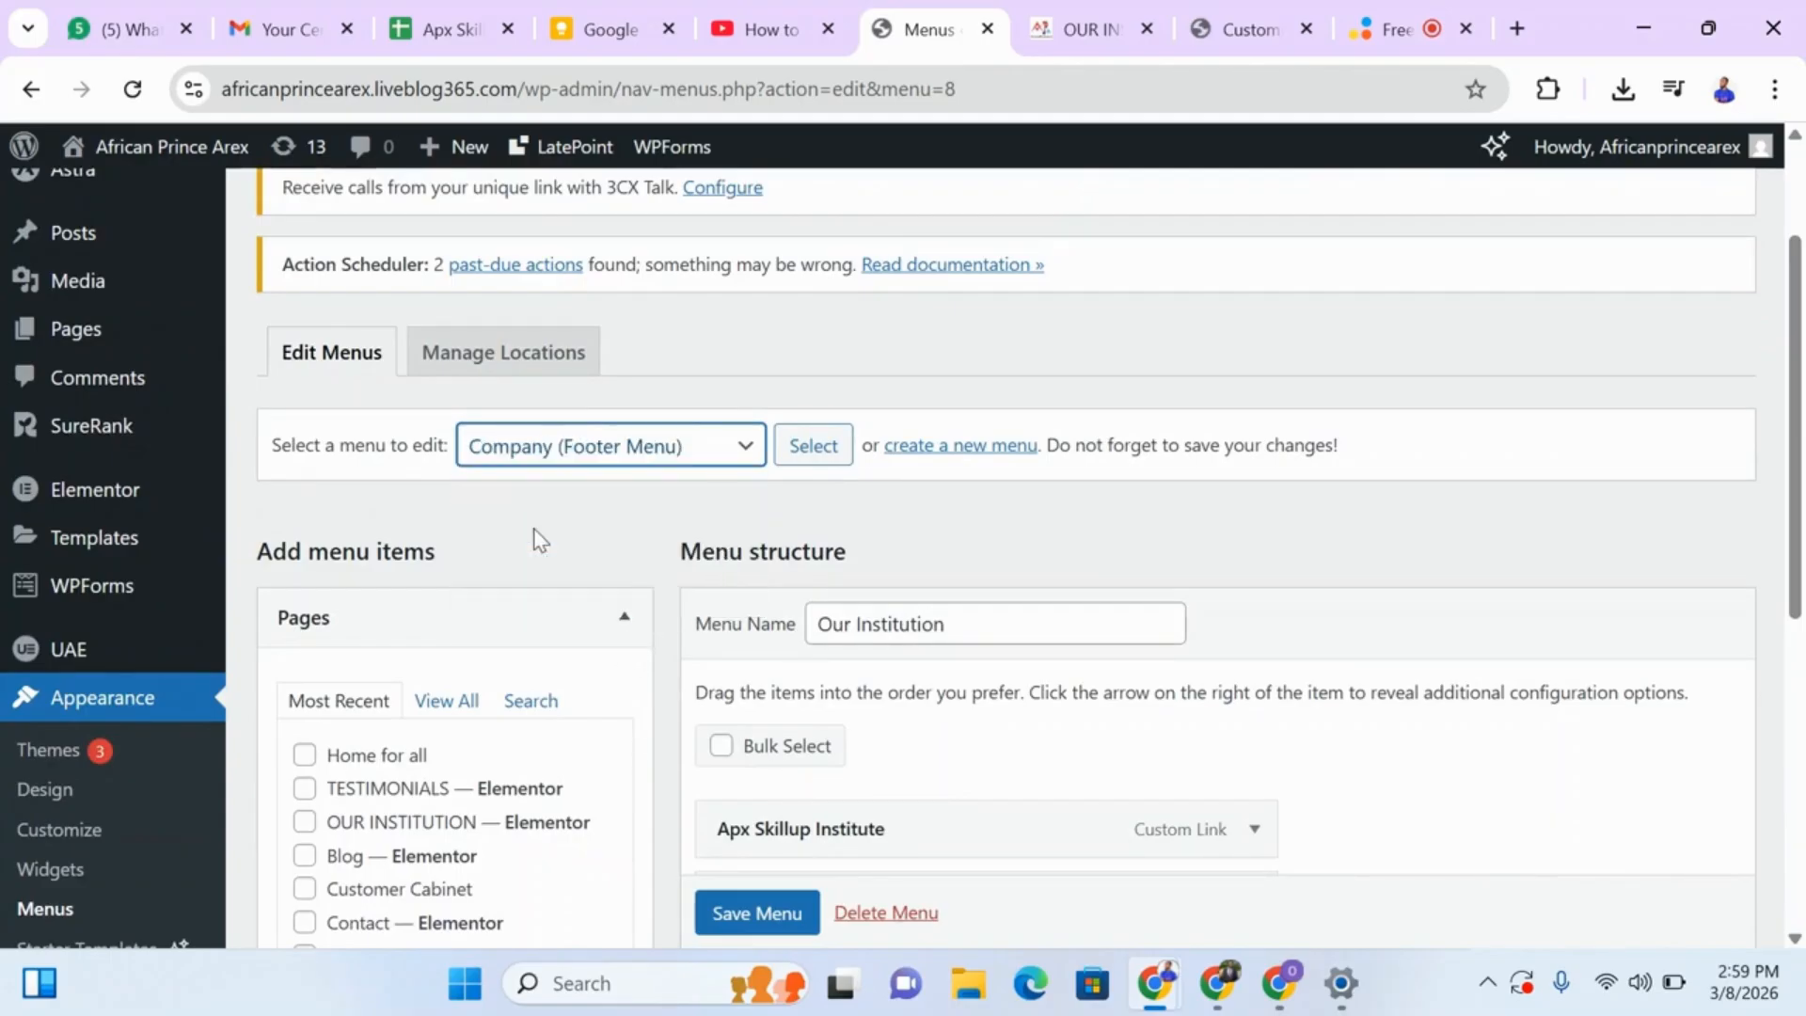
{"action": "left_click", "coordinate": [748, 450]}
{"action": "left_click", "coordinate": [642, 485]}
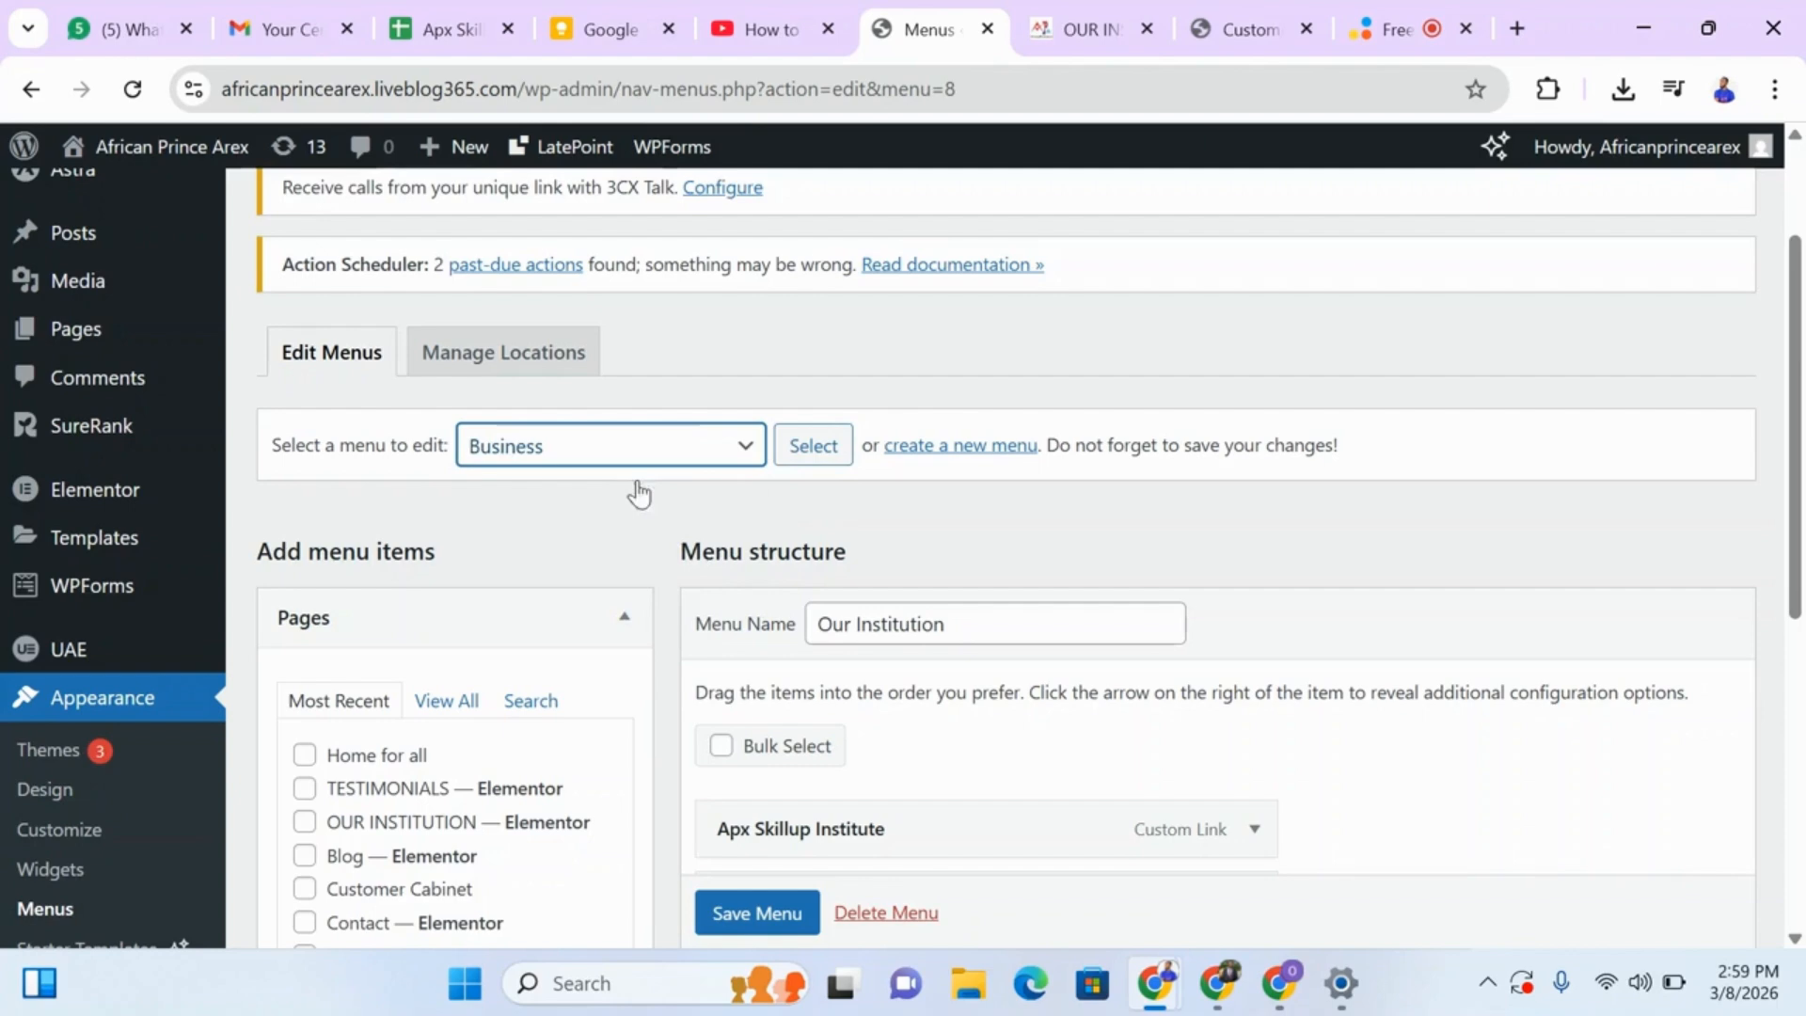
{"action": "left_click", "coordinate": [816, 445]}
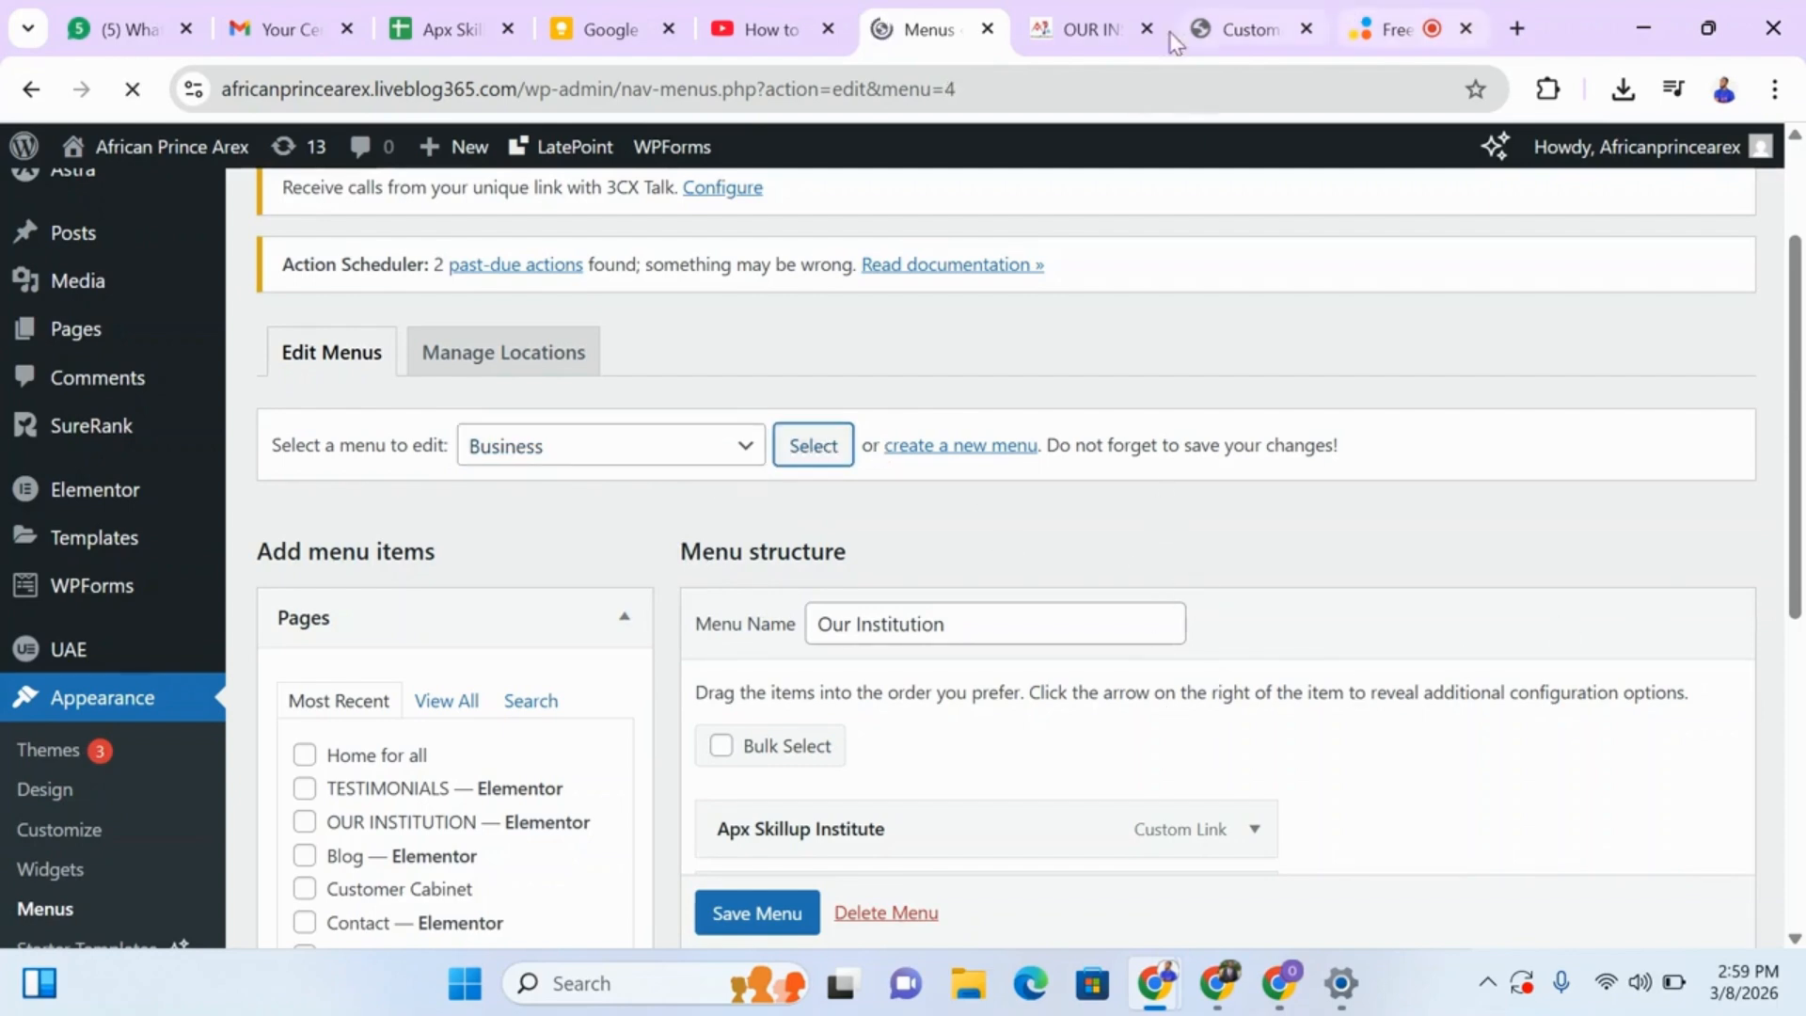
{"action": "left_click", "coordinate": [1087, 29]}
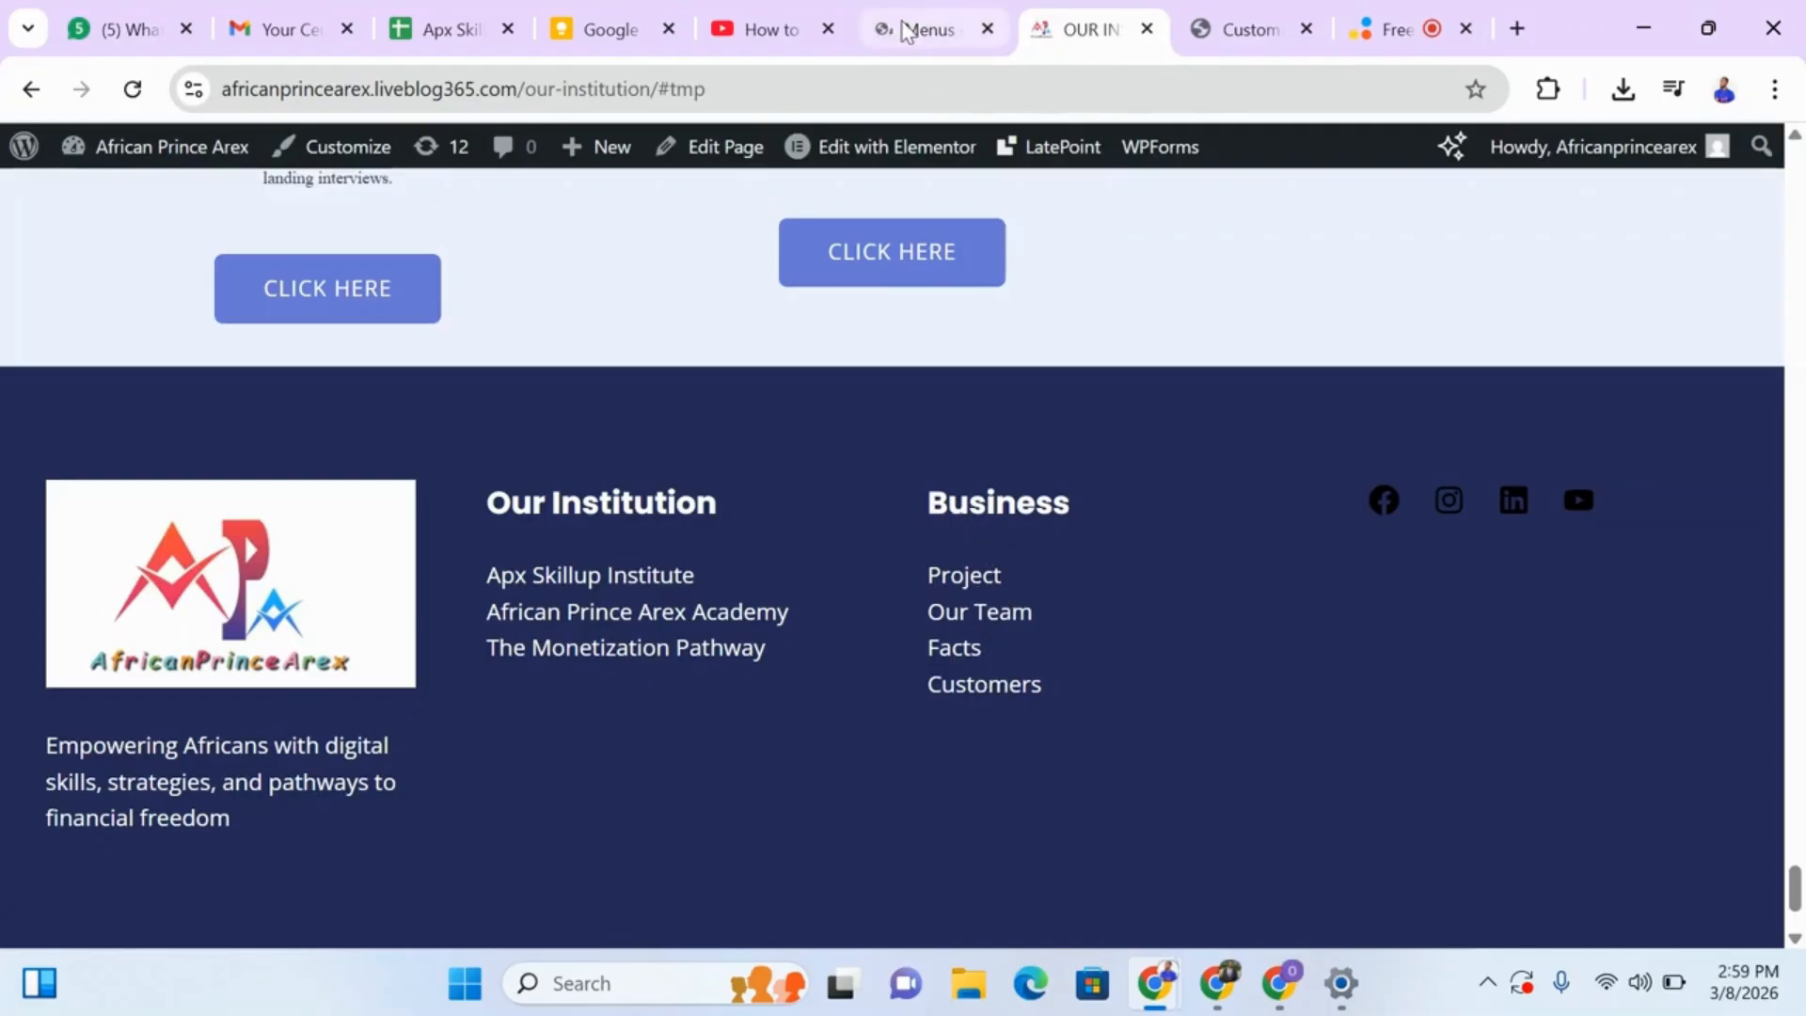
Review the items in the Business menu's structure in the Menus editor against the live footer's Business links.
{"action": "left_click", "coordinate": [906, 33]}
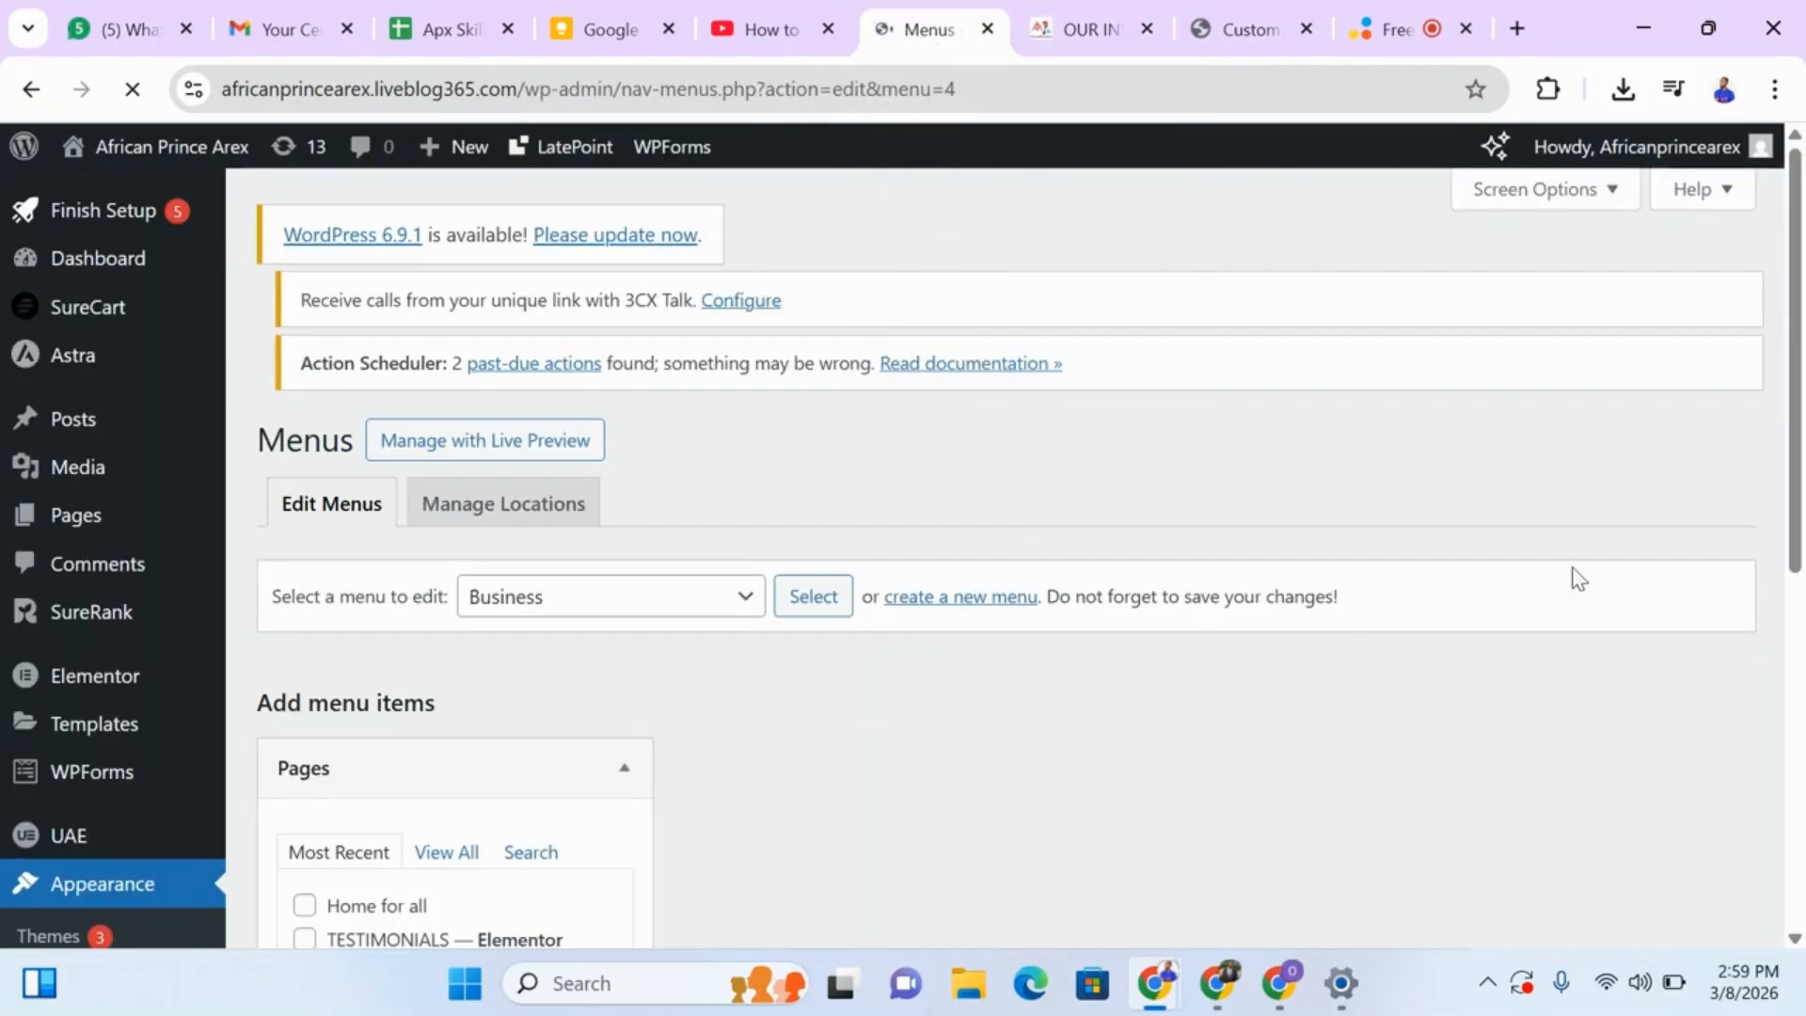
{"action": "scroll", "coordinate": [1804, 529], "scroll_direction": "down", "scroll_amount": 4}
{"action": "left_click_drag", "start_coordinate": [1800, 584], "coordinate": [1801, 647]}
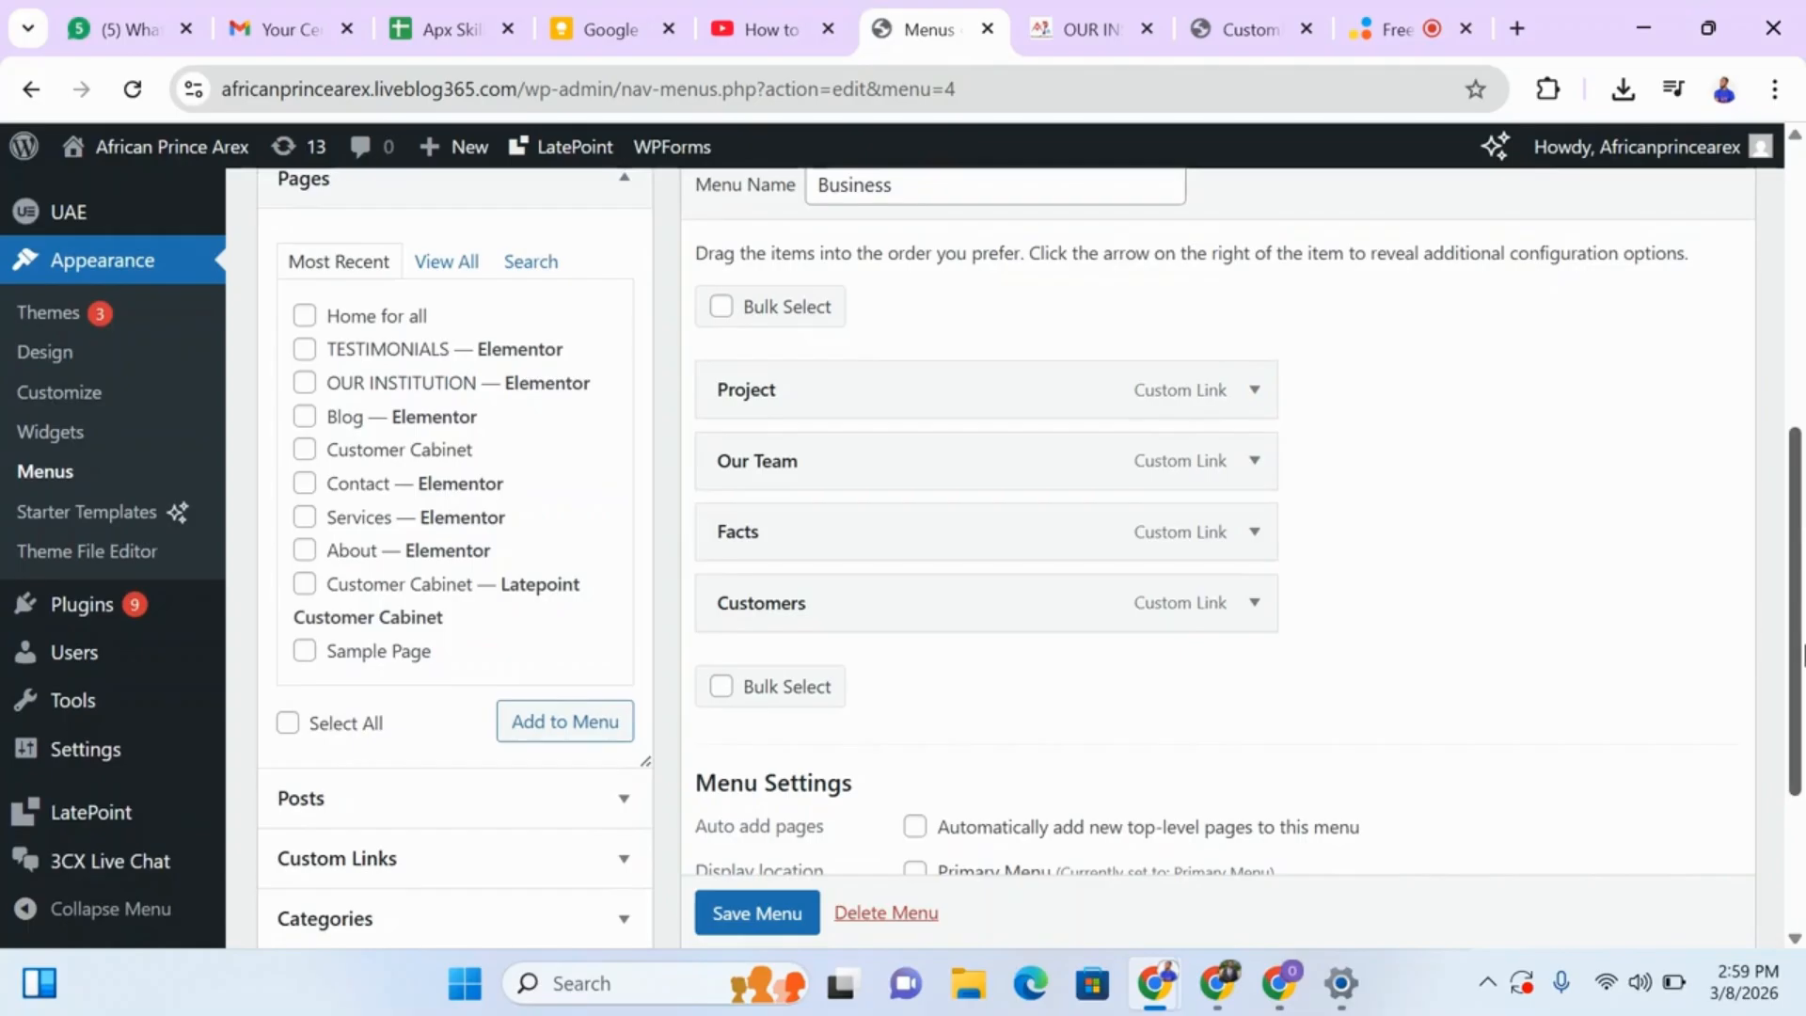
{"action": "left_click_drag", "start_coordinate": [1801, 647], "coordinate": [1774, 455]}
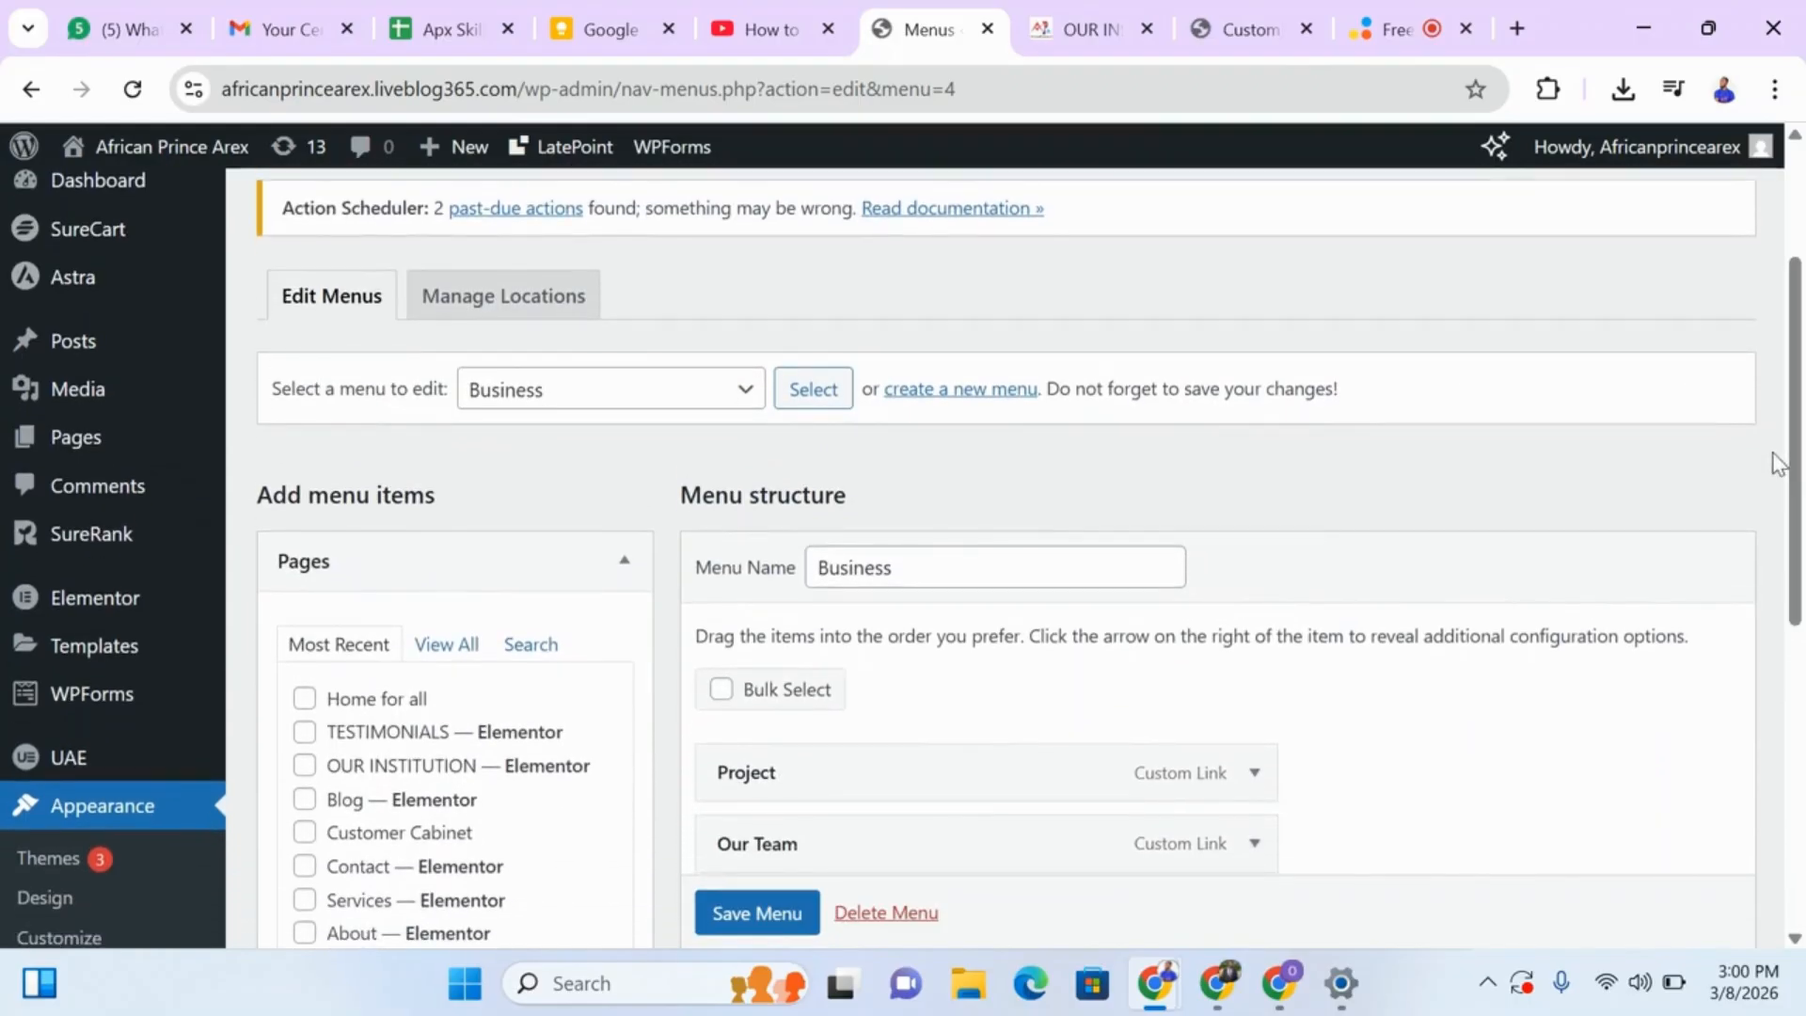
Check the live Our Institution page's footer columns and header navigation, then return to the Menus editor.
{"action": "left_click", "coordinate": [1086, 29]}
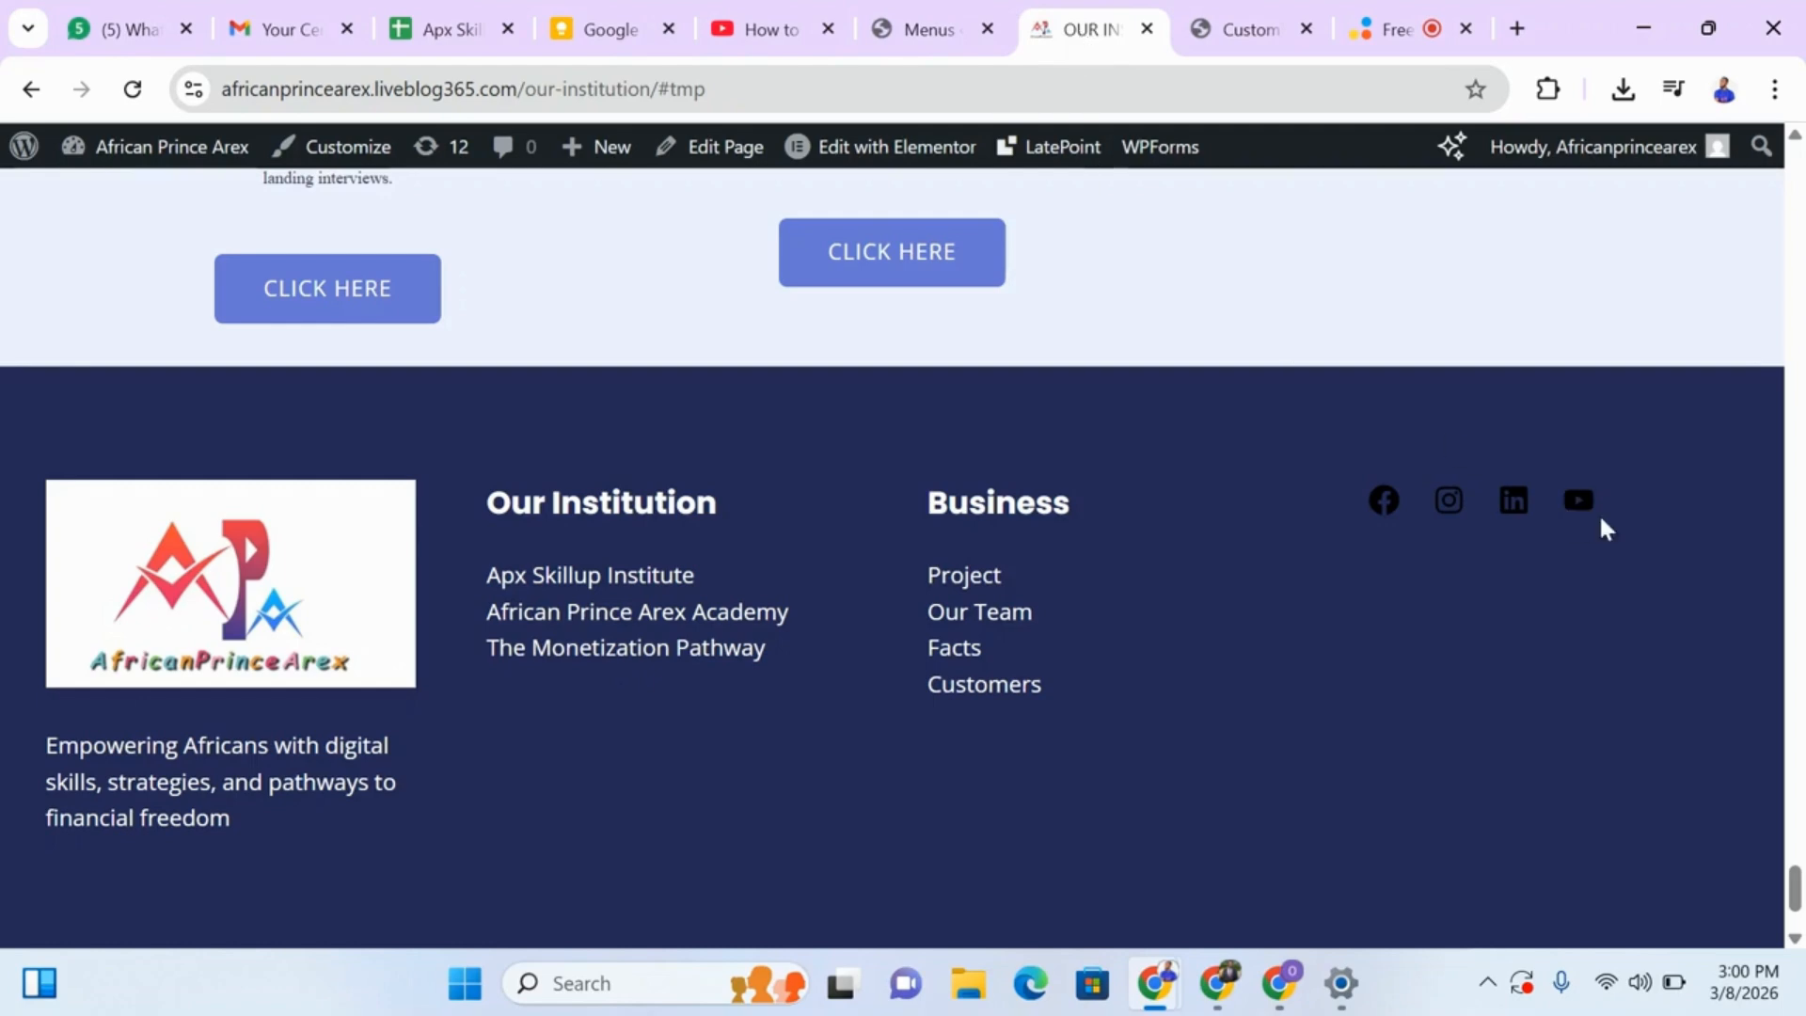
{"action": "left_click_drag", "start_coordinate": [1797, 896], "coordinate": [1667, 1]}
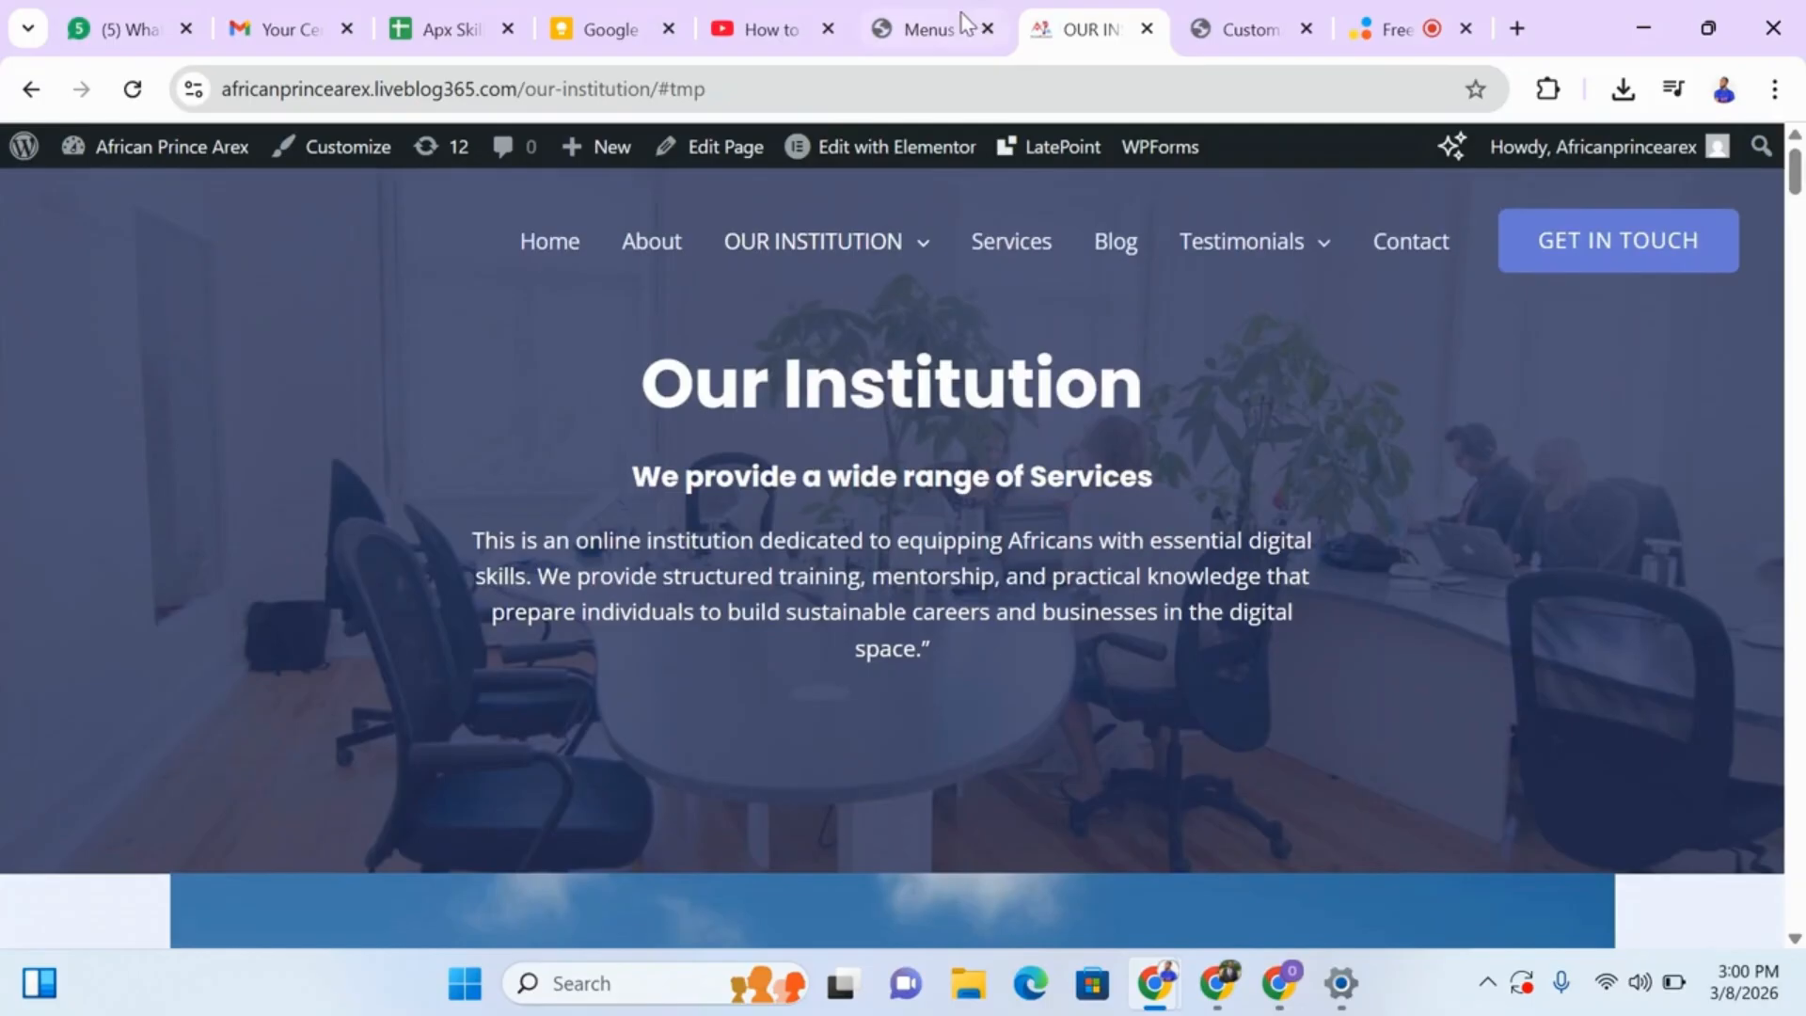
{"action": "left_click", "coordinate": [964, 23]}
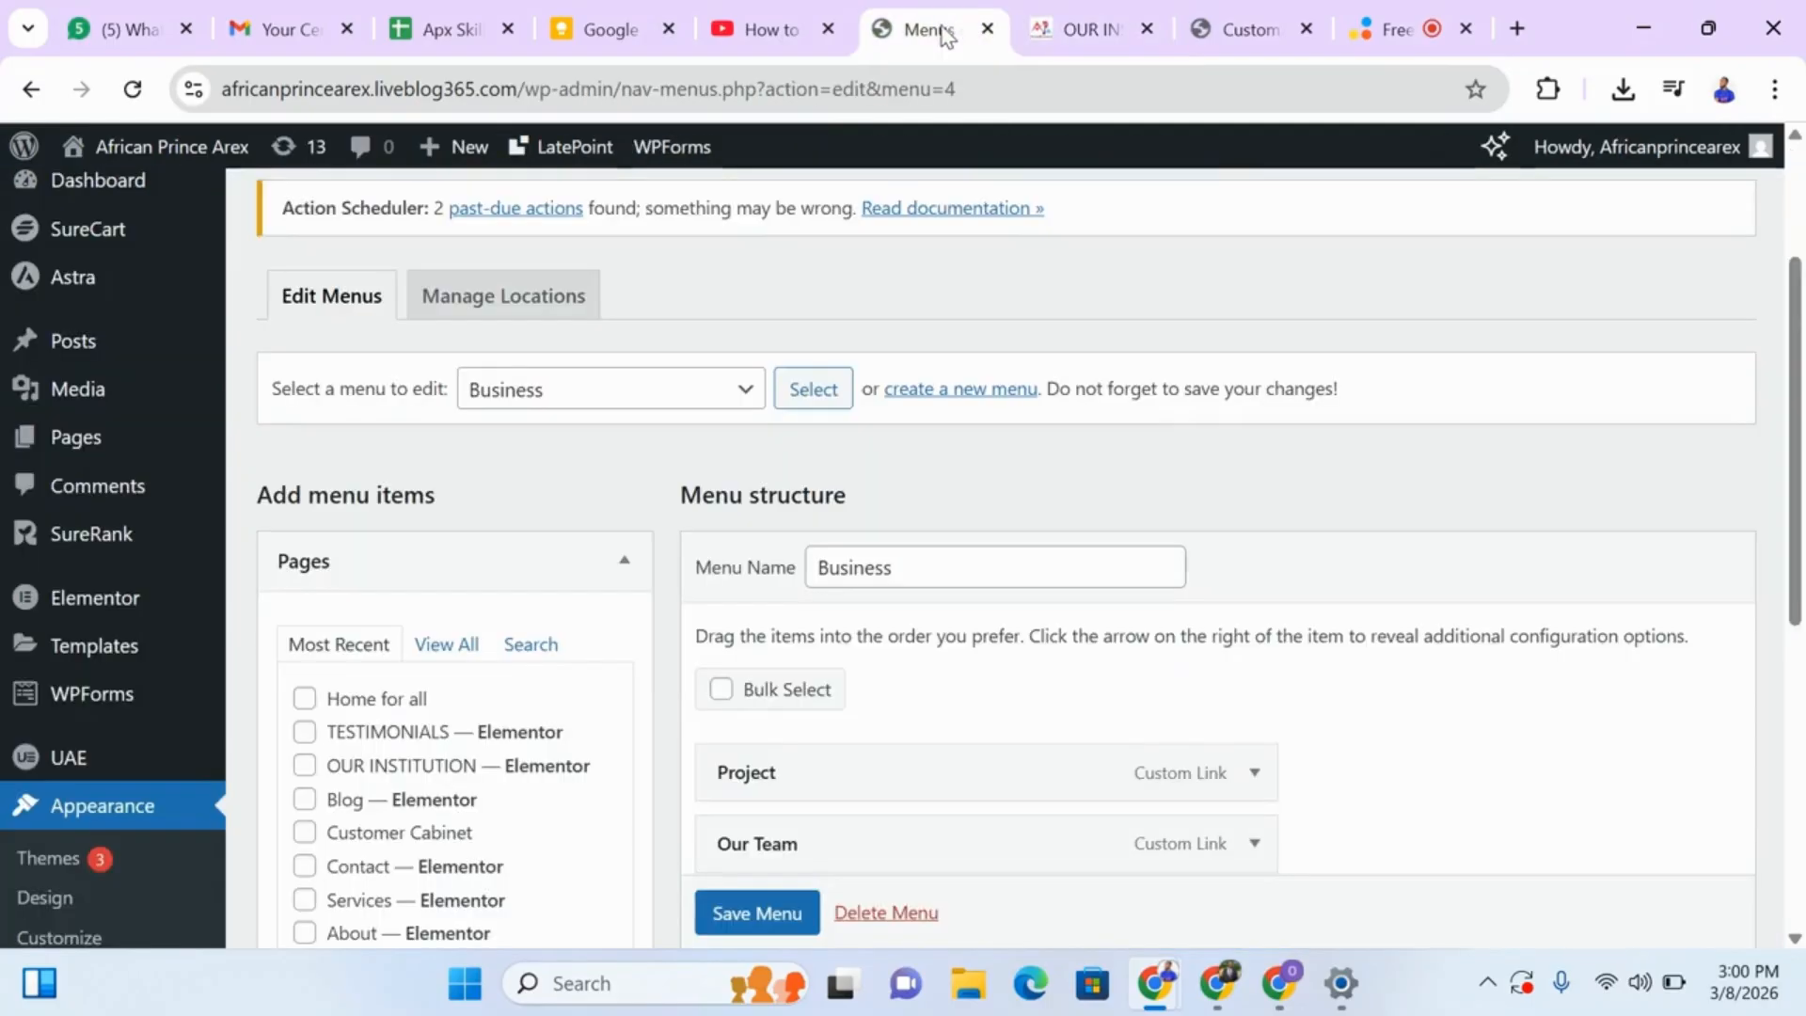